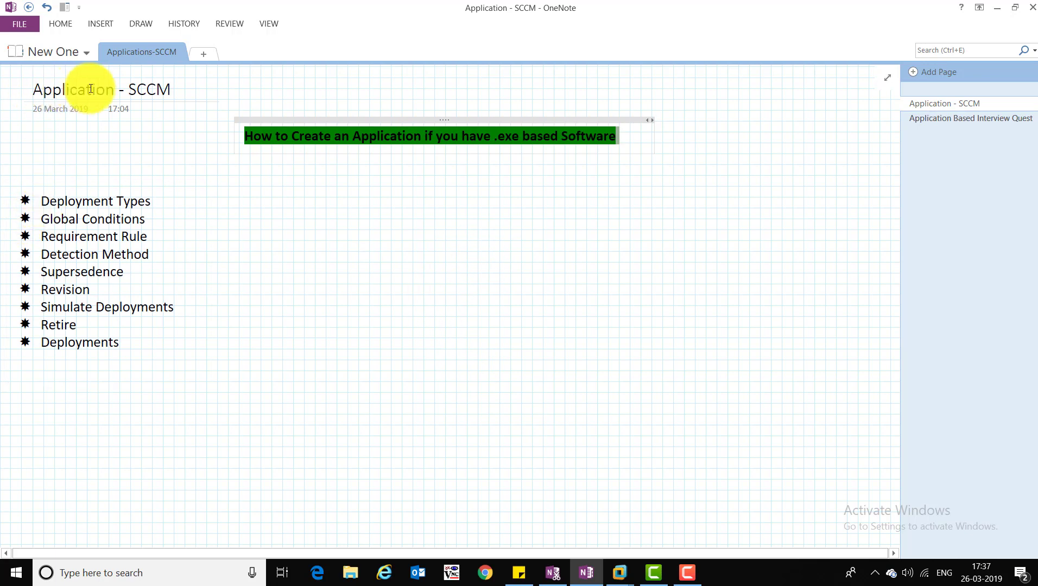
- Review the Application - SCCM topic list and the Application Based Interview Questions page in the notebook
drag(91, 88, 165, 88)
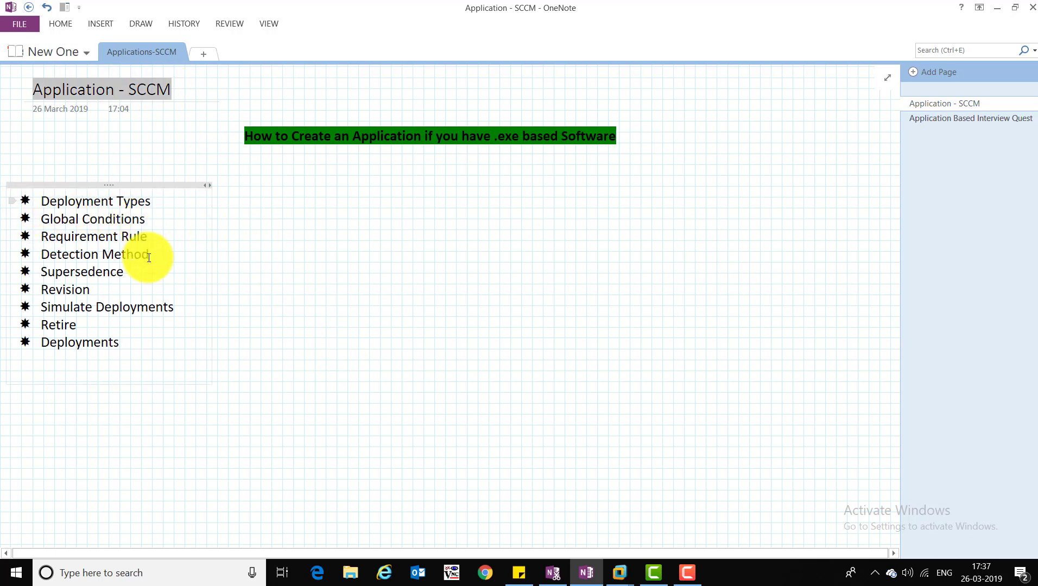
mouse_move(148, 257)
mouse_down()
mouse_move(155, 341)
mouse_move(495, 363)
mouse_up()
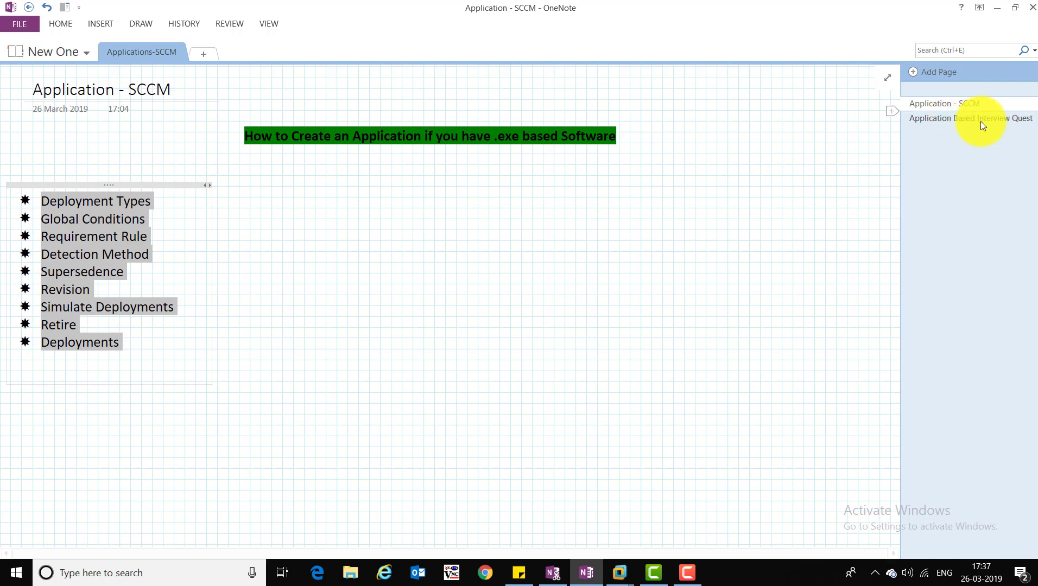
key(ctrl+Page_Down)
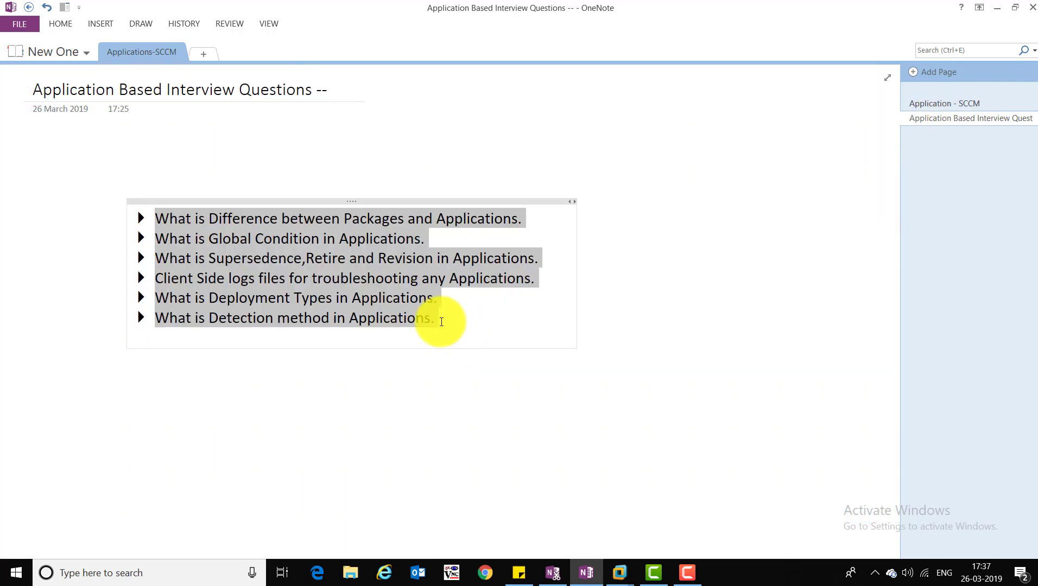
drag(439, 322, 50, 96)
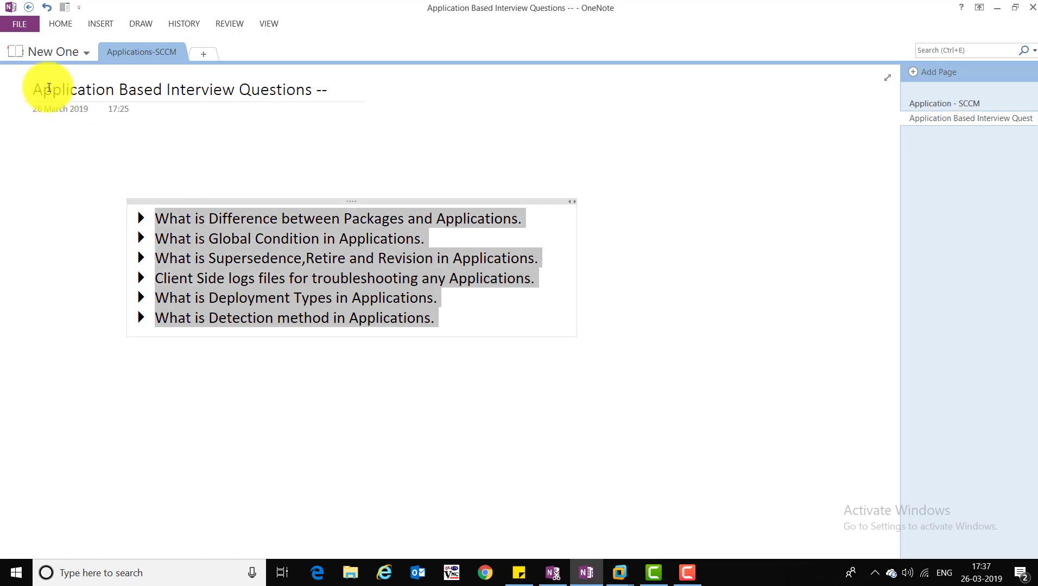
click(336, 278)
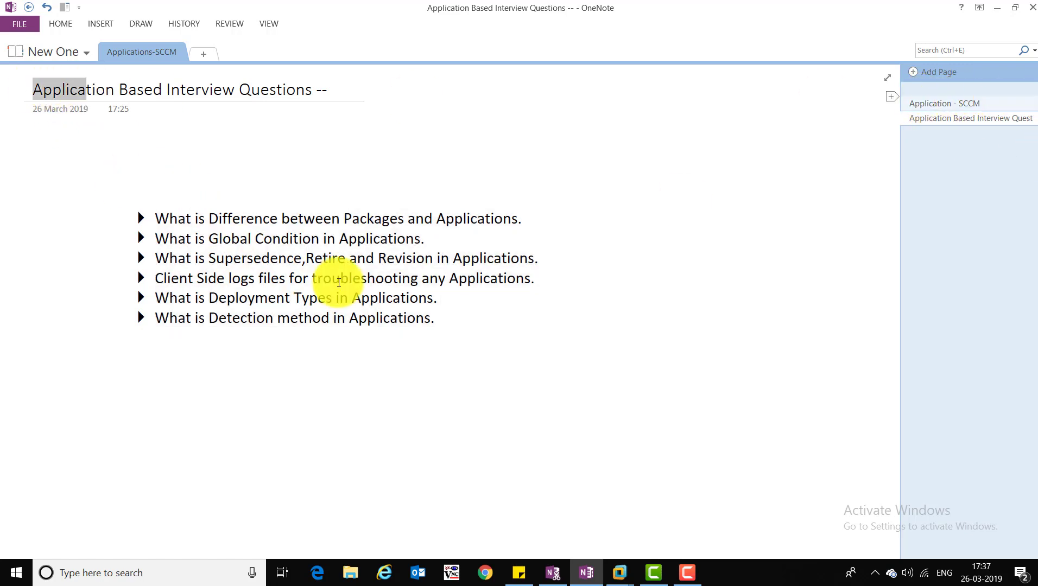
key(ctrl+Page_Up)
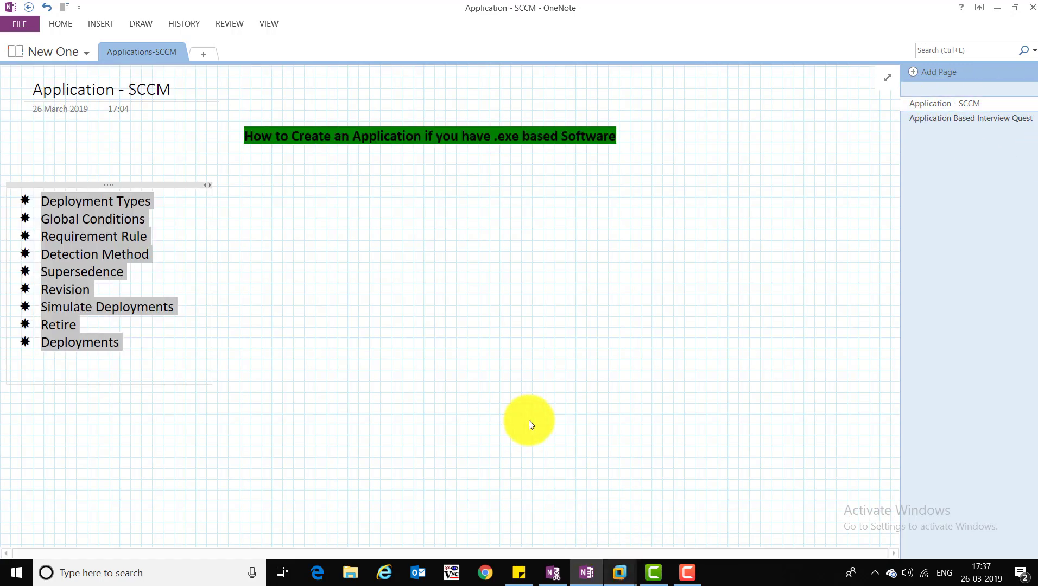
- Switch to Configuration Manager and start a new application under Applications with its information specified manually
click(619, 573)
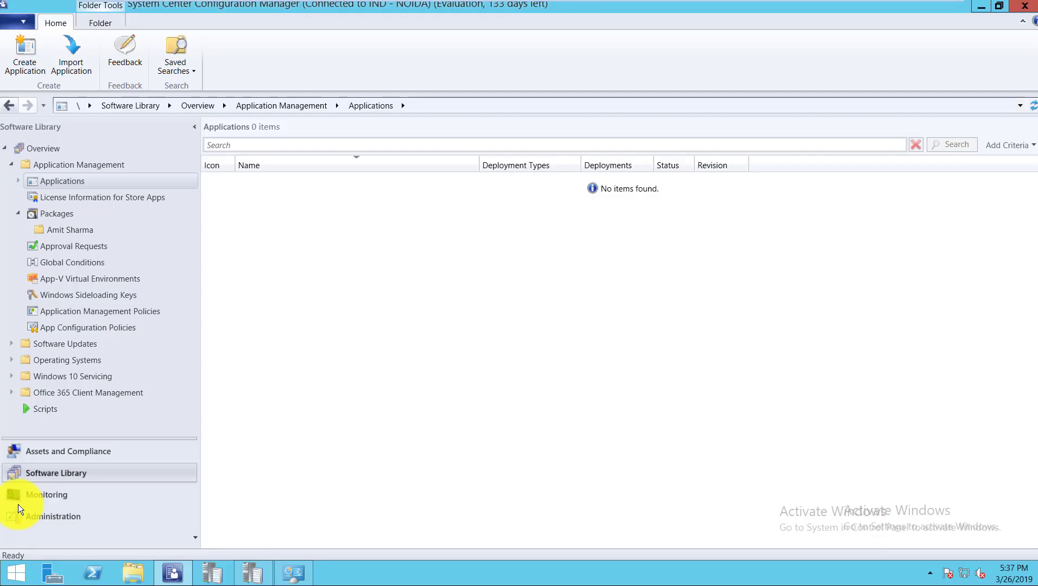
click(17, 182)
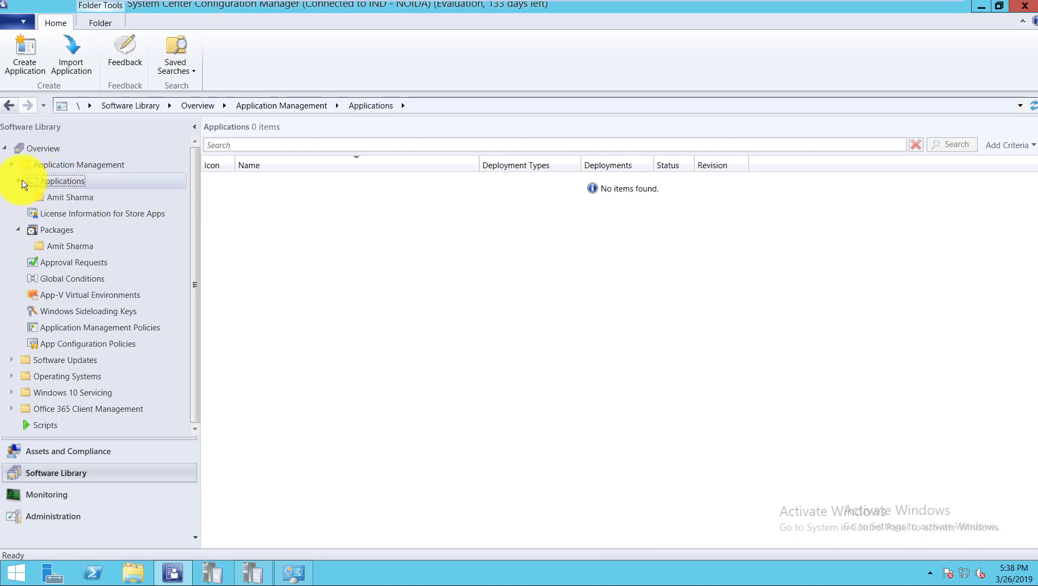
right_click(72, 184)
right_click(388, 205)
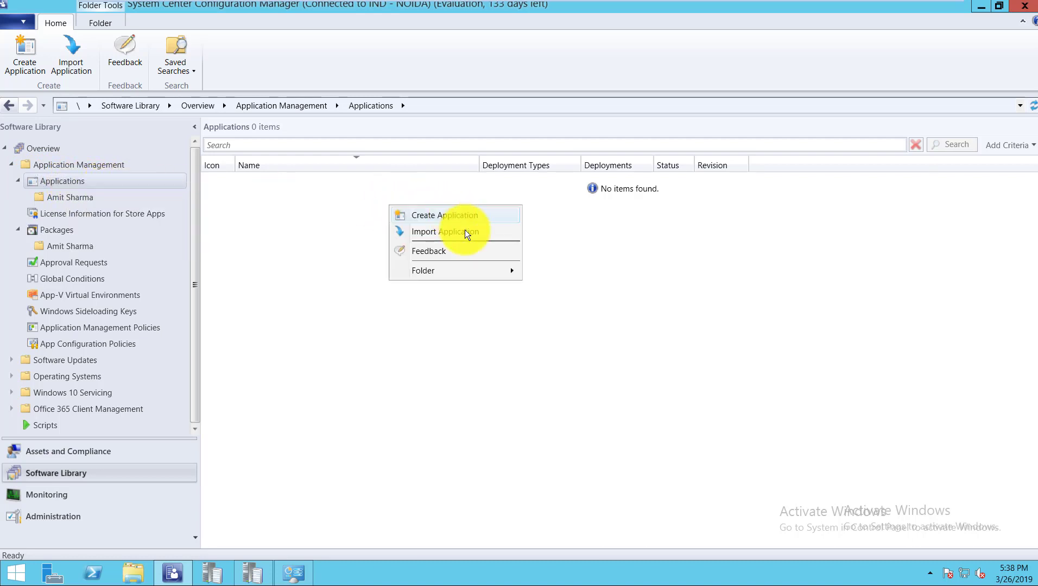
click(454, 212)
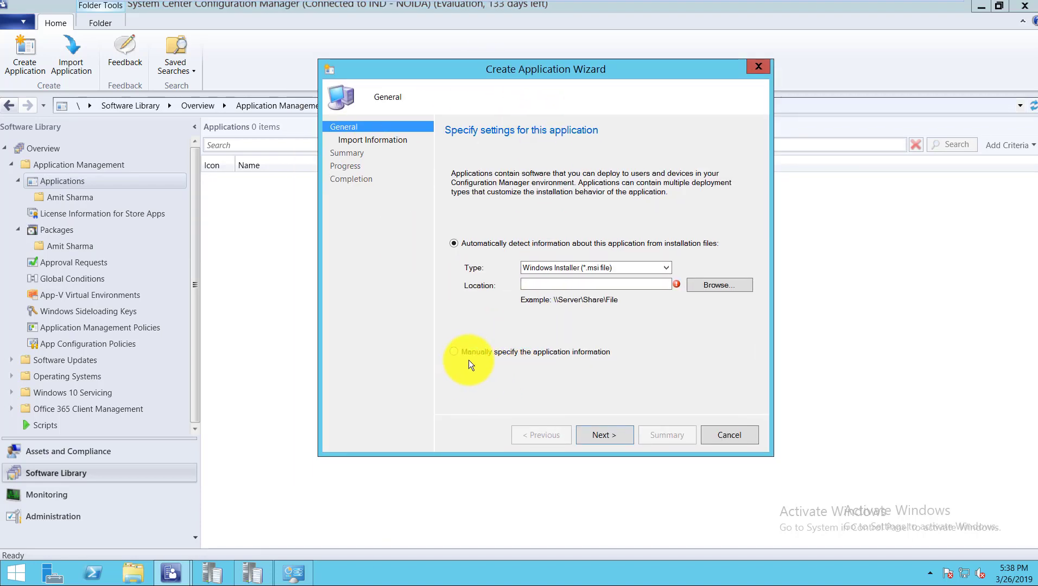
click(571, 351)
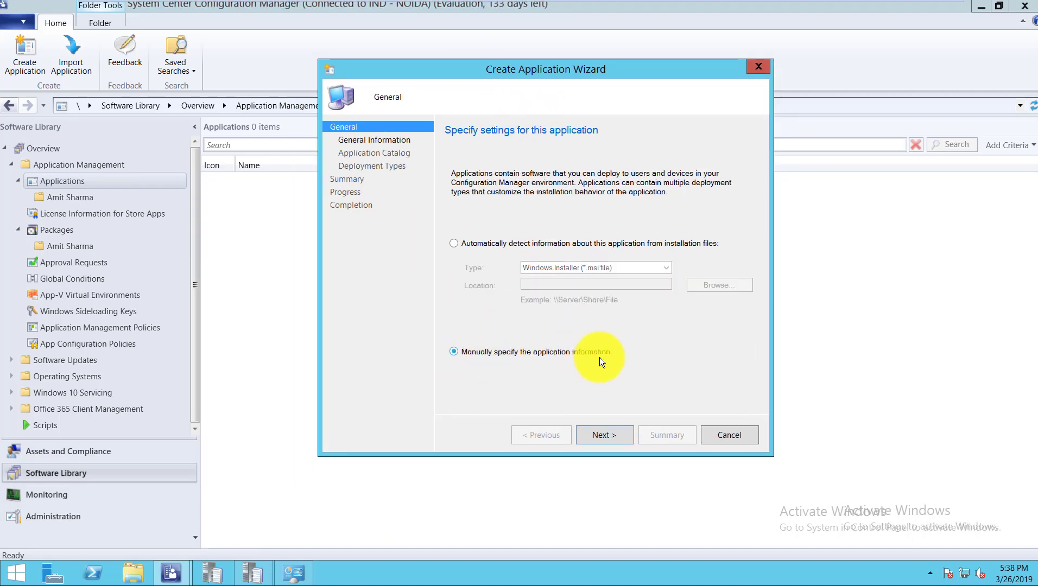
click(604, 437)
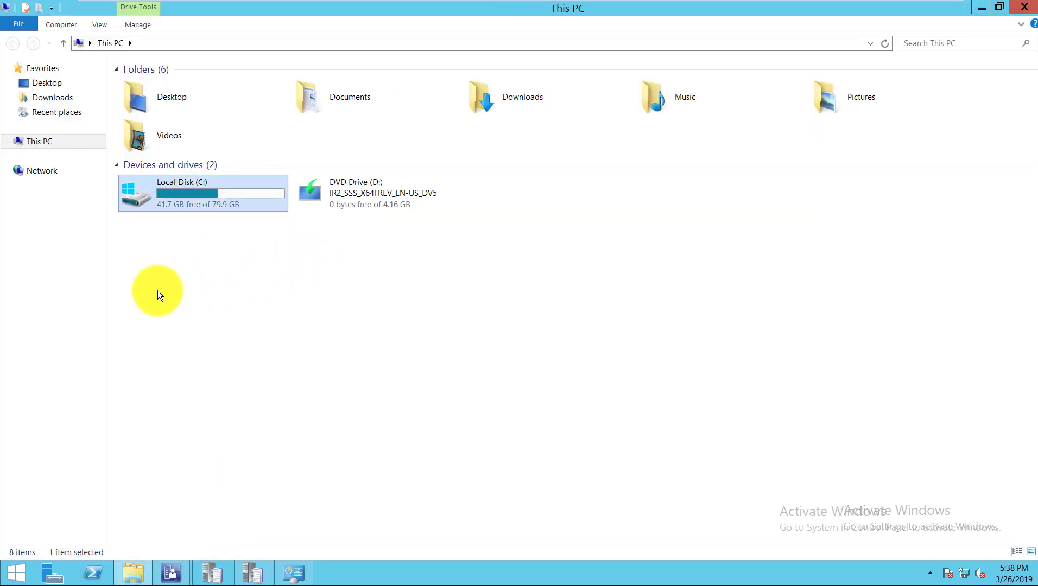
- In File Explorer, browse to C:\Sources\Softwares\Citrix Reciever and check the CitrixReceiver installer's file type in its properties
double_click(147, 278)
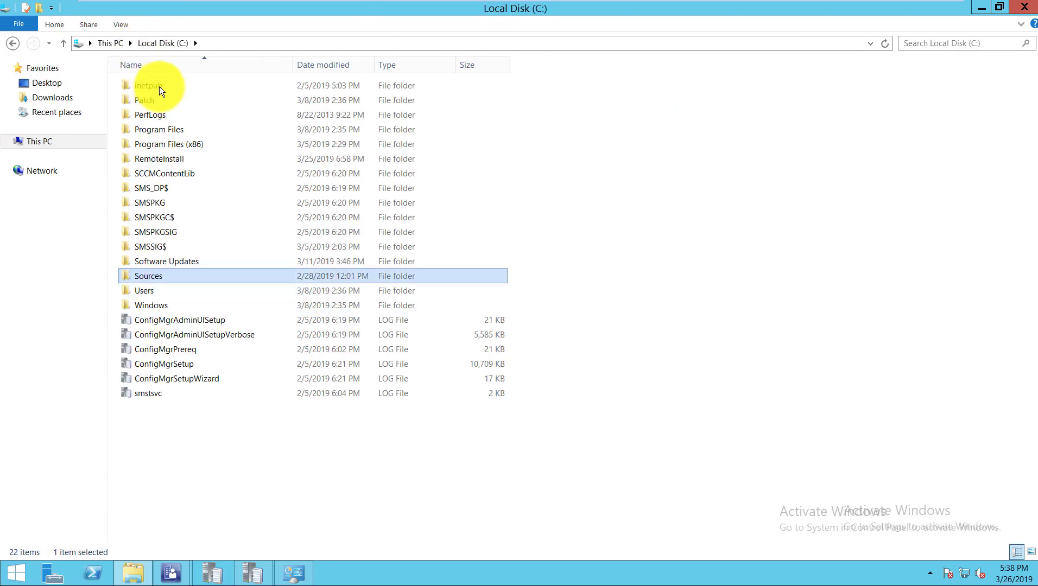
key(Return)
double_click(174, 87)
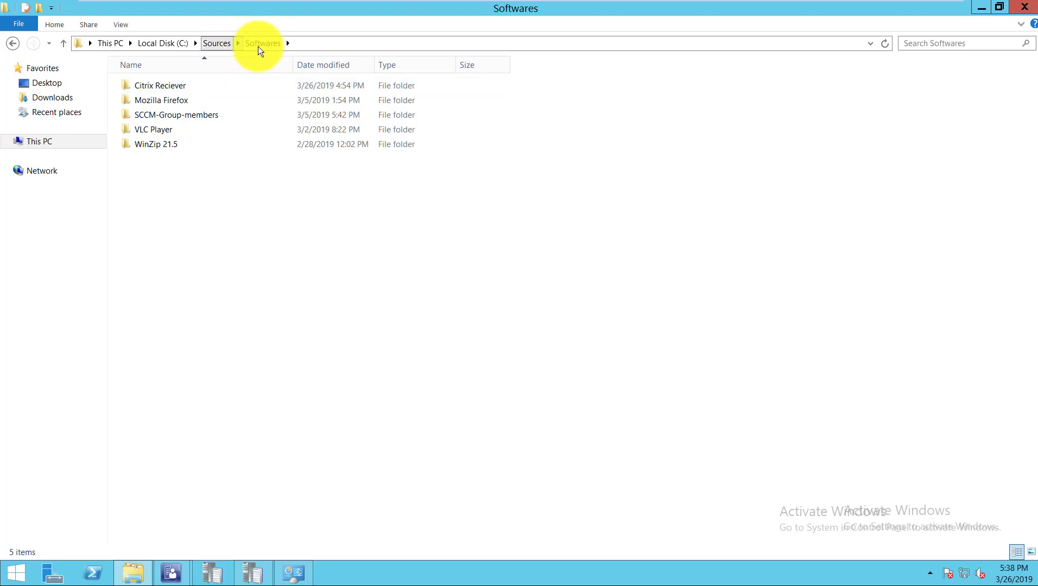
double_click(162, 85)
click(153, 89)
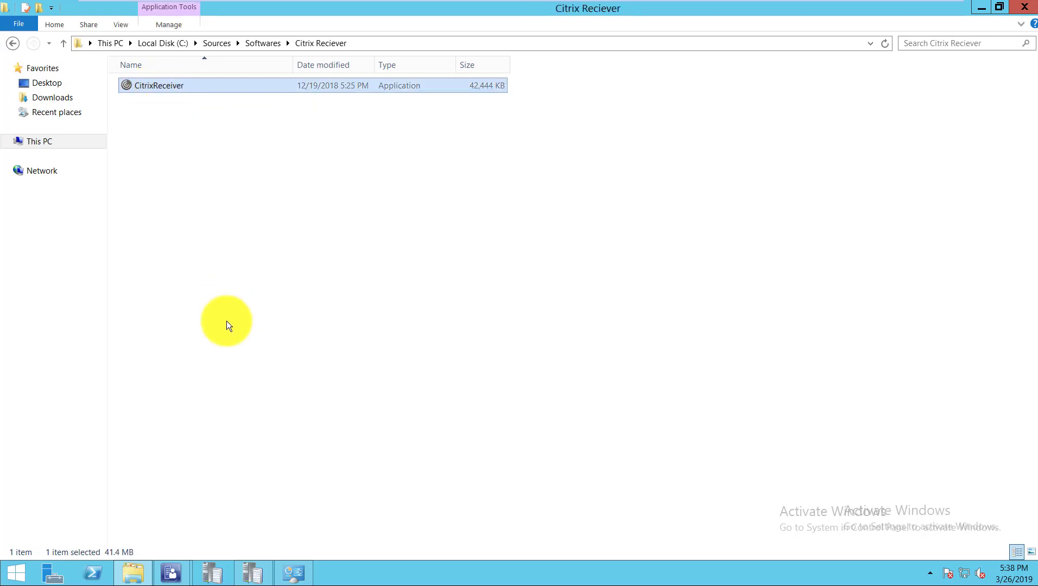
right_click(165, 85)
click(202, 290)
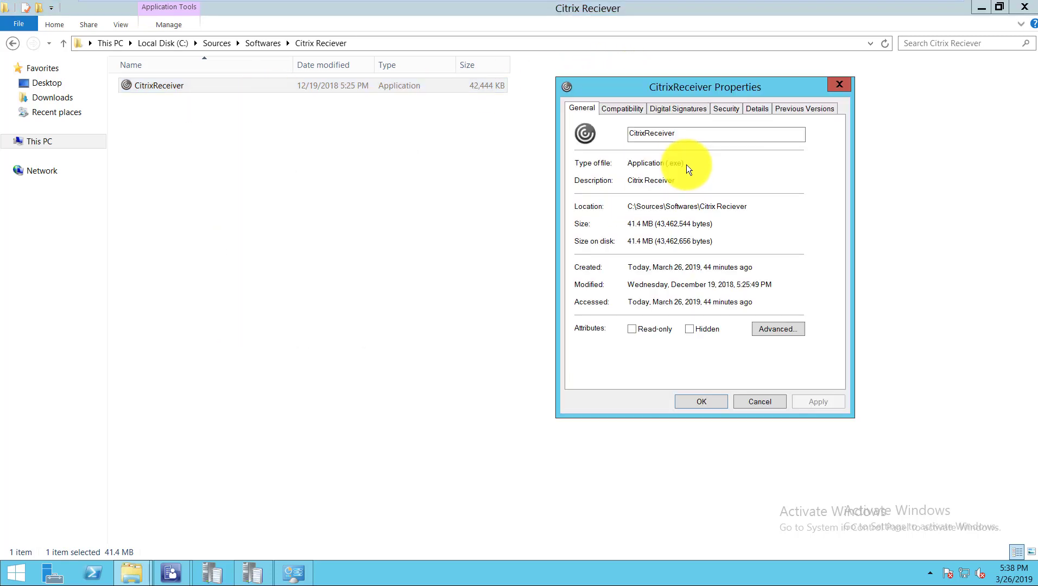
key(Tab)
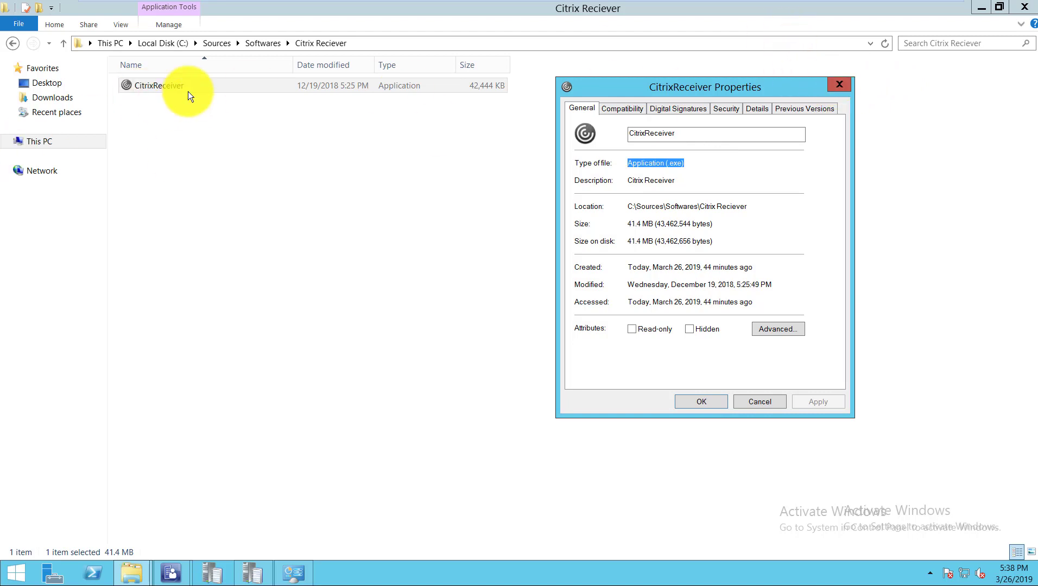
key(Escape)
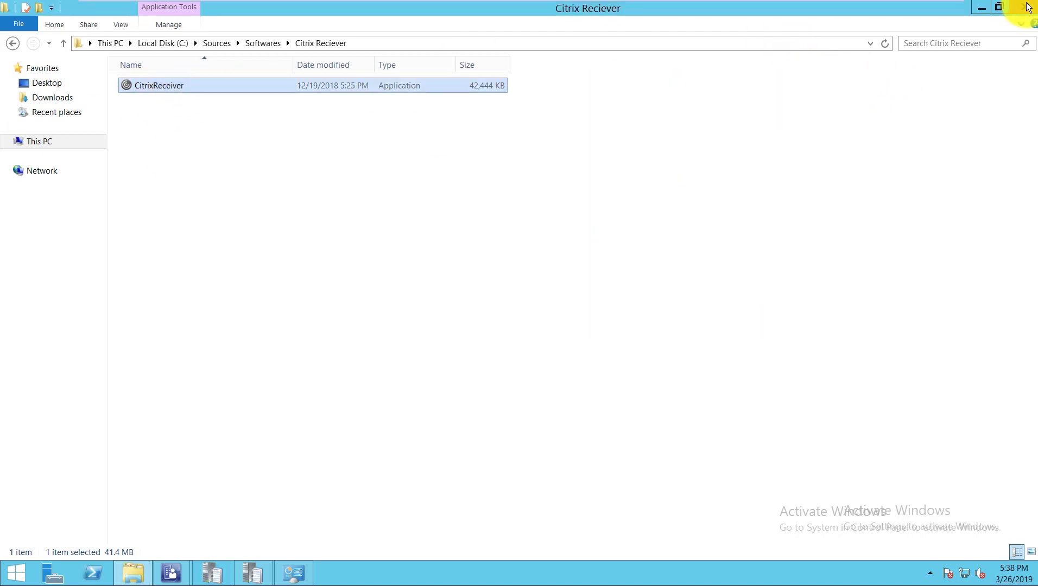
- Return to the Create Application Wizard and enter the name Citrix Reciever and the publisher Citrix
key(alt+Tab)
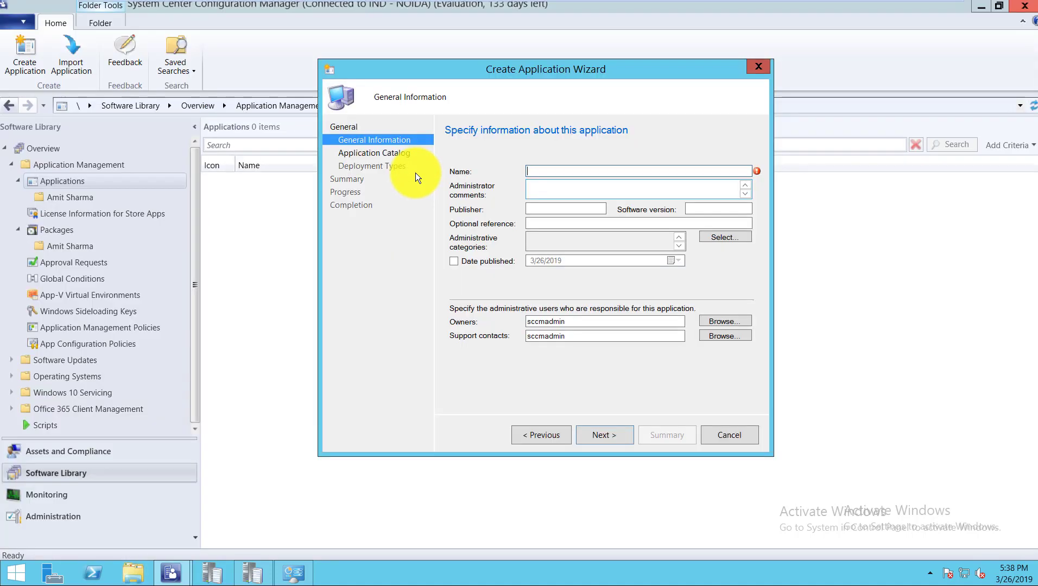
text(Citrix Reci)
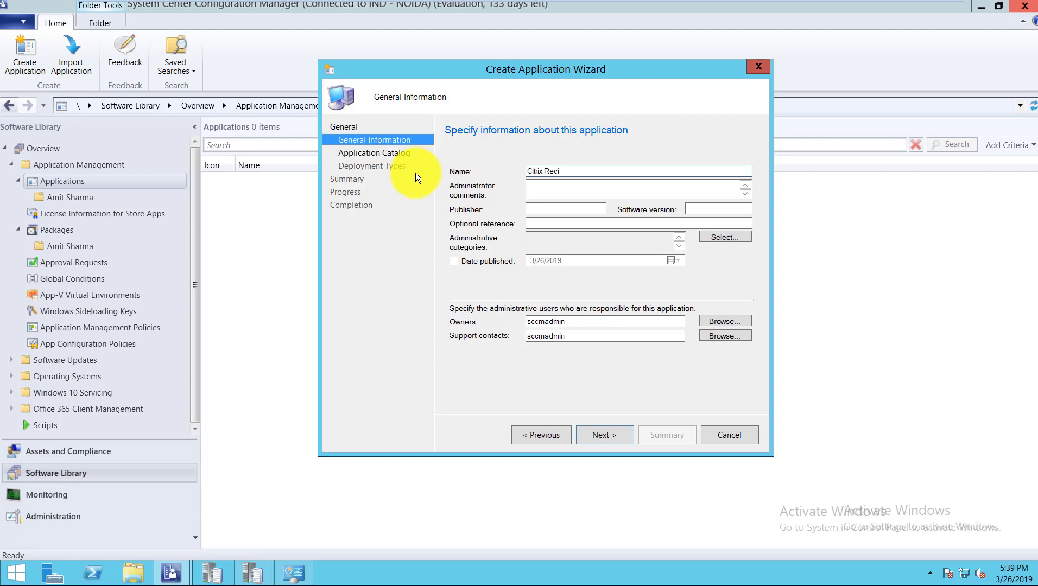
text(wv)
key(BackSpace)
key(BackSpace)
text(ever)
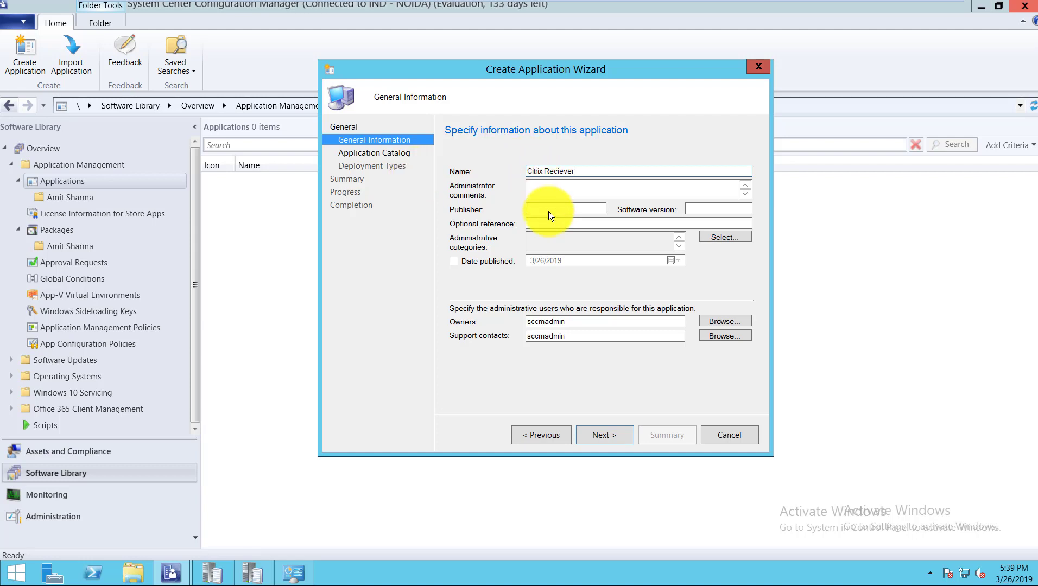
click(549, 210)
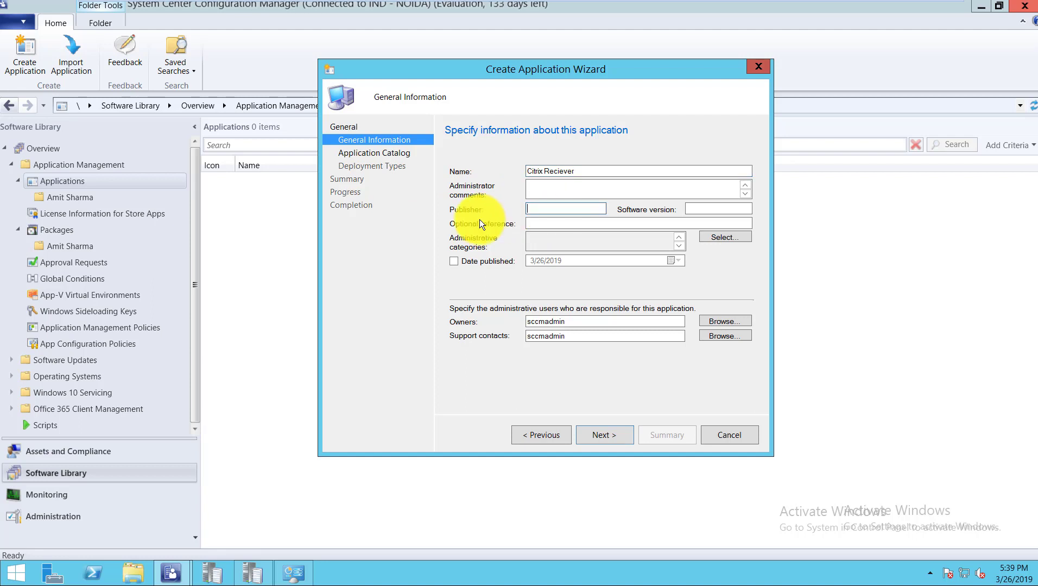
text(Citrix)
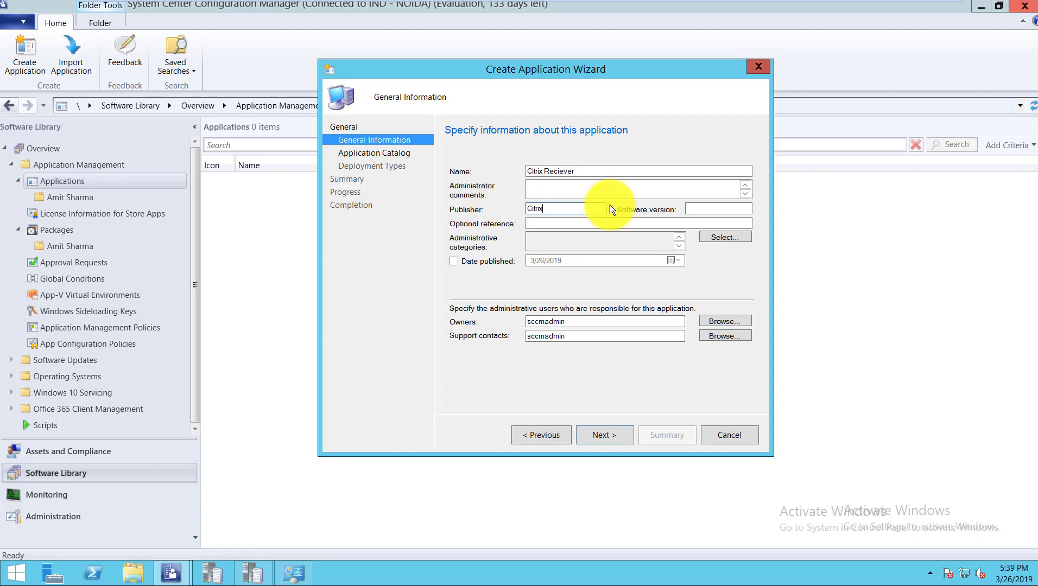
key(ctrl+a)
key(Tab)
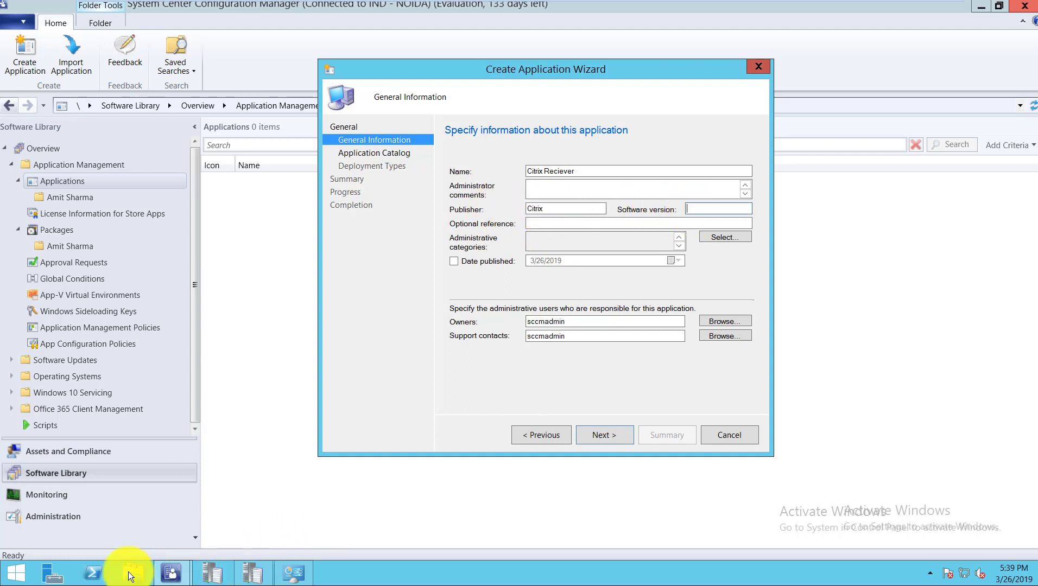
- In File Explorer, reopen C:\Sources\Softwares\Citrix Reciever and look up the CitrixReceiver installer's version in its property details
key(super+e)
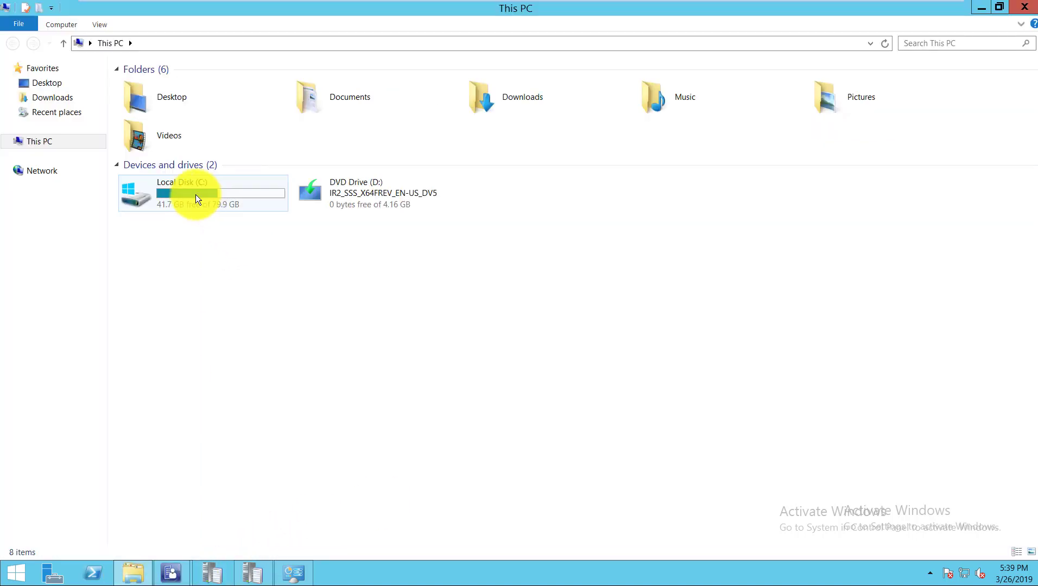
double_click(148, 202)
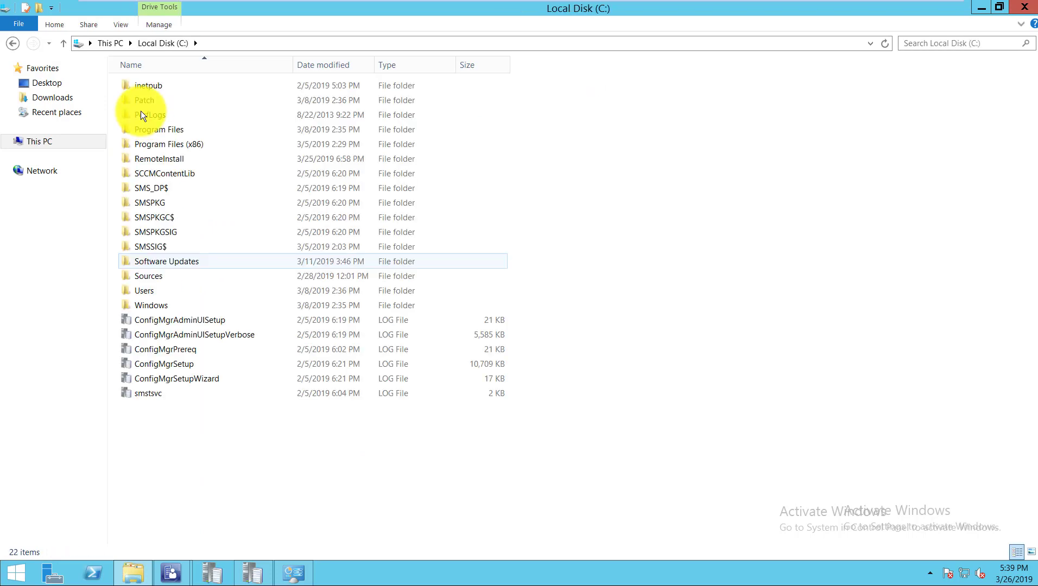
key(Down)
key(Return)
double_click(155, 87)
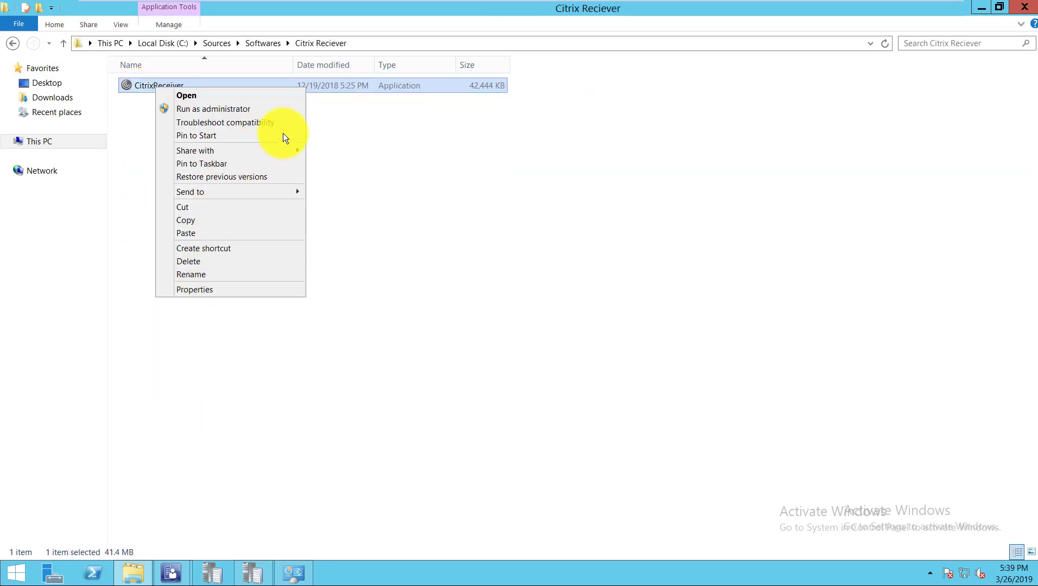
key(r)
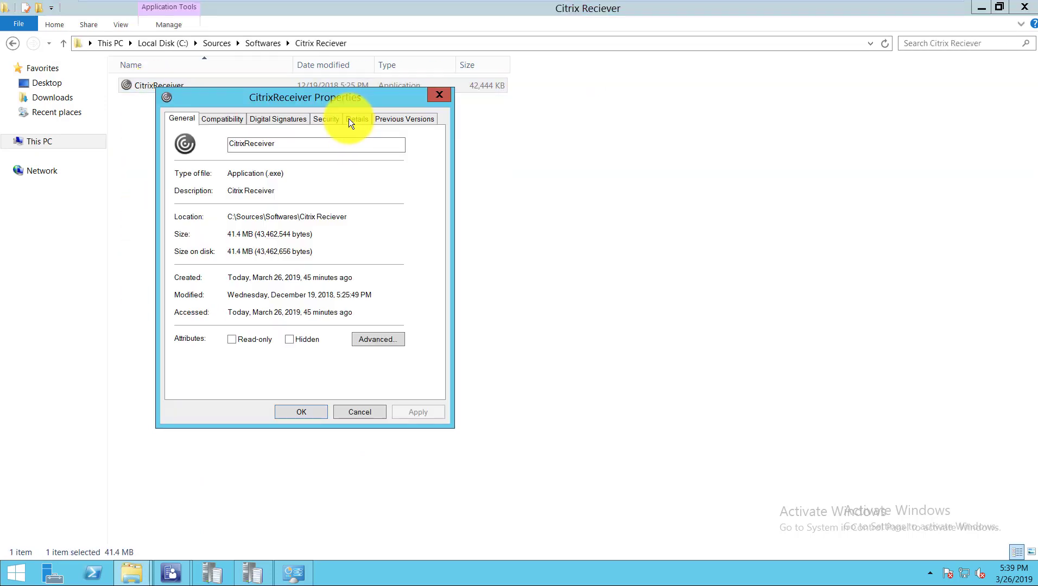
click(356, 119)
click(250, 223)
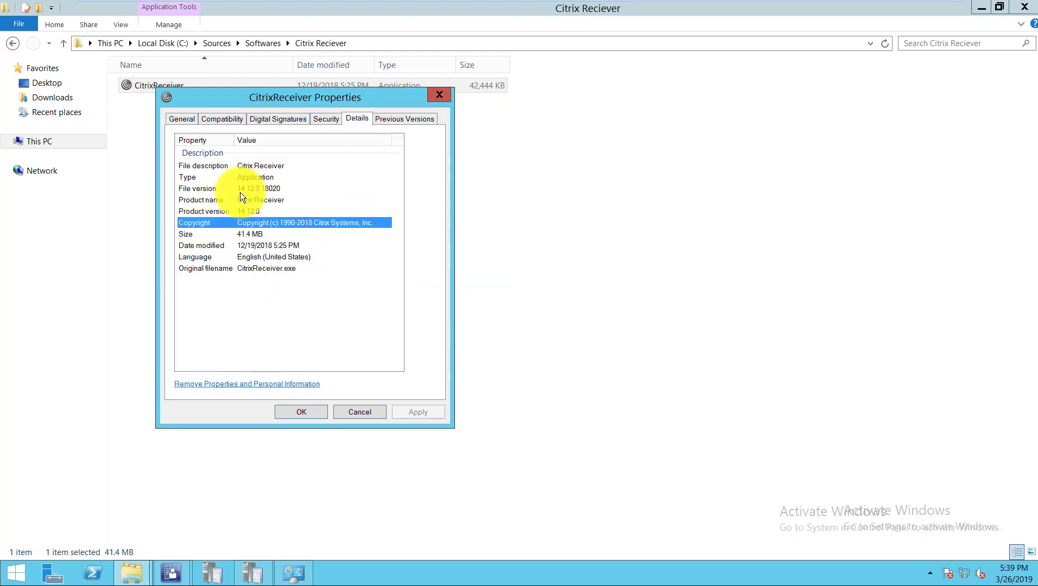
click(248, 191)
click(439, 98)
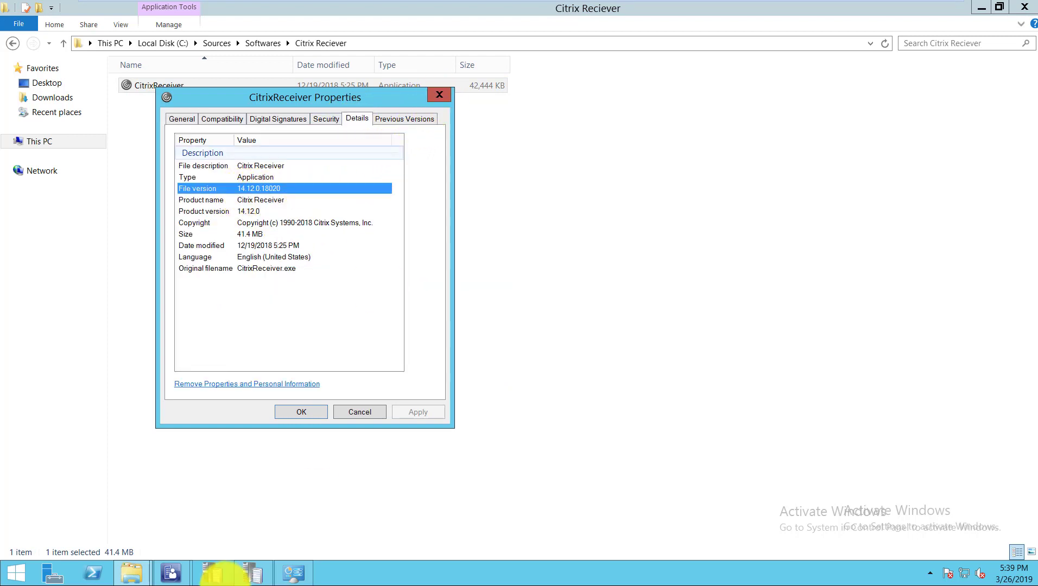
- Back in the Create Application Wizard, set the software version to 14.12.0 and proceed to the Application Catalog page
click(171, 573)
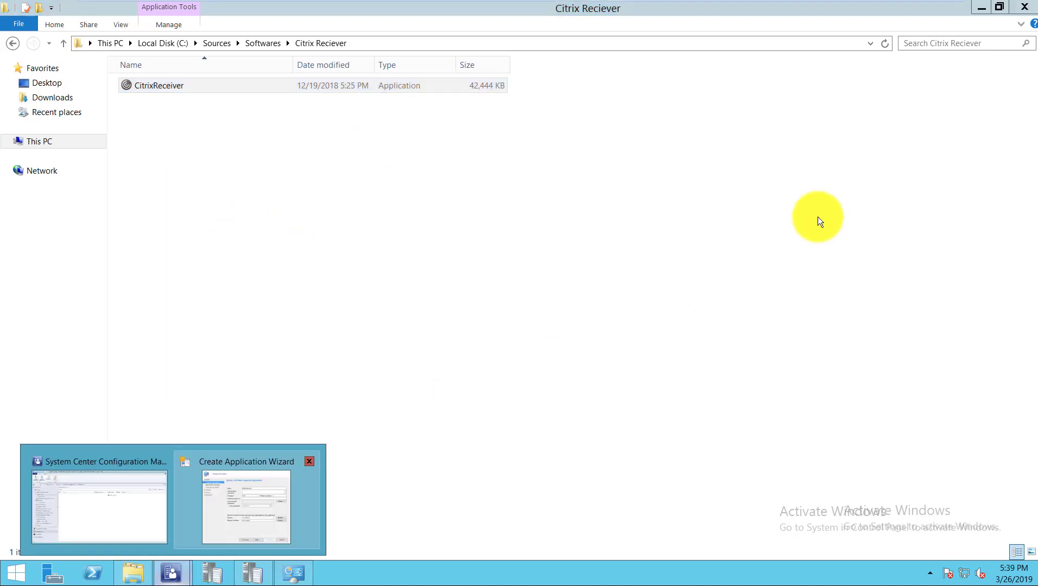
key(Return)
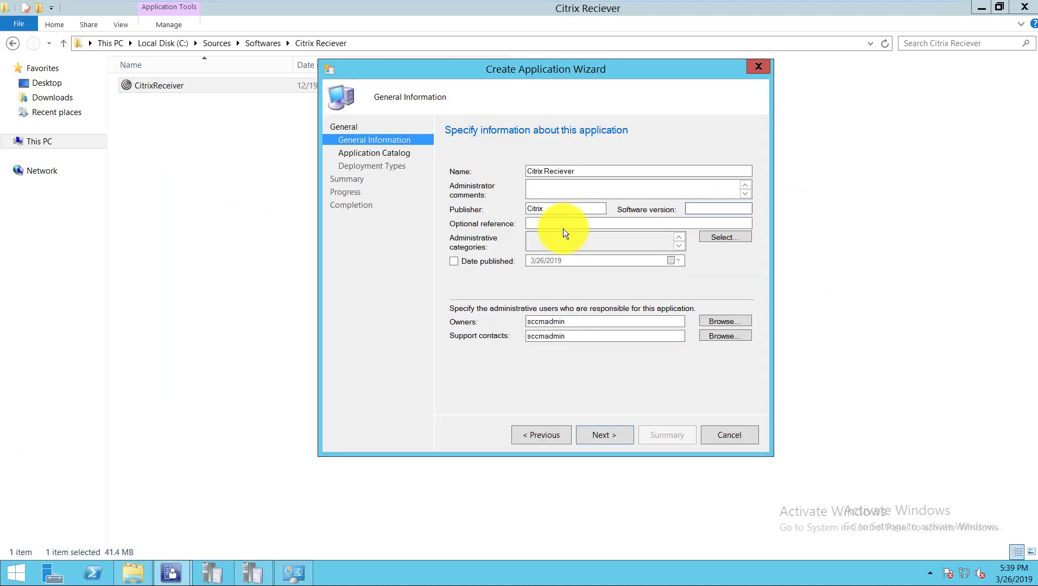
text(14.12.0)
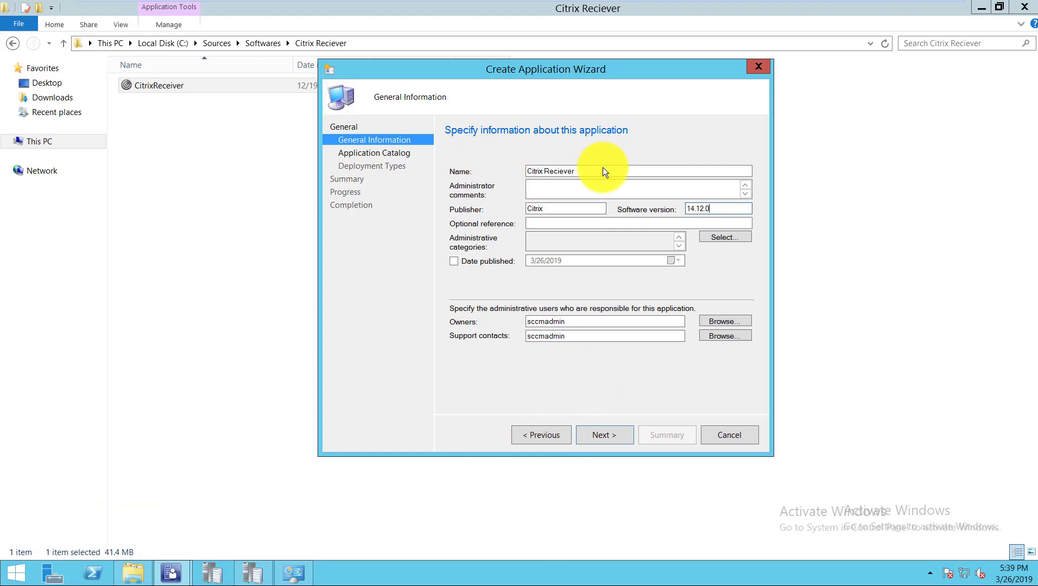
drag(614, 172, 517, 210)
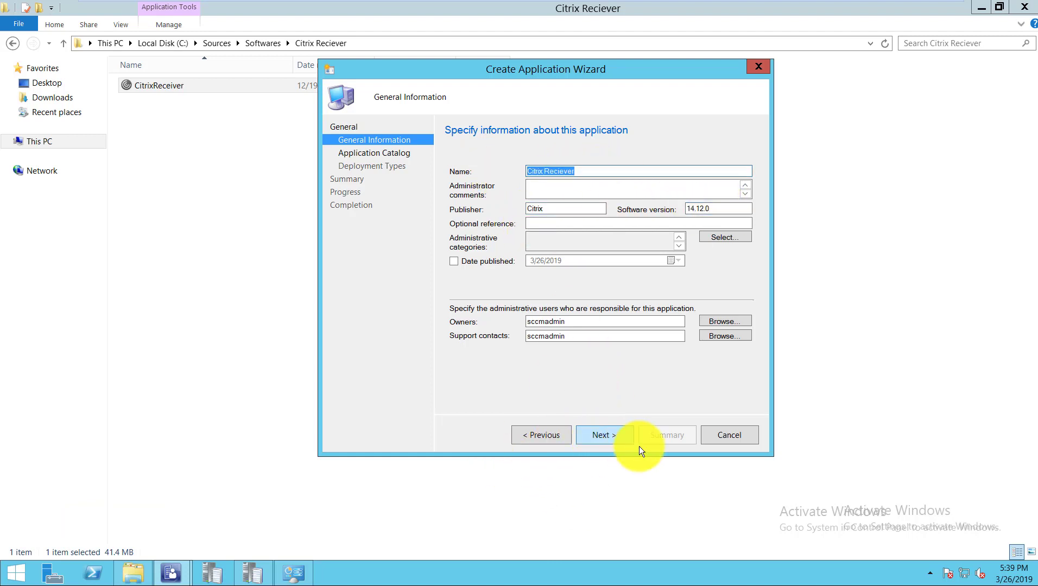
key(Return)
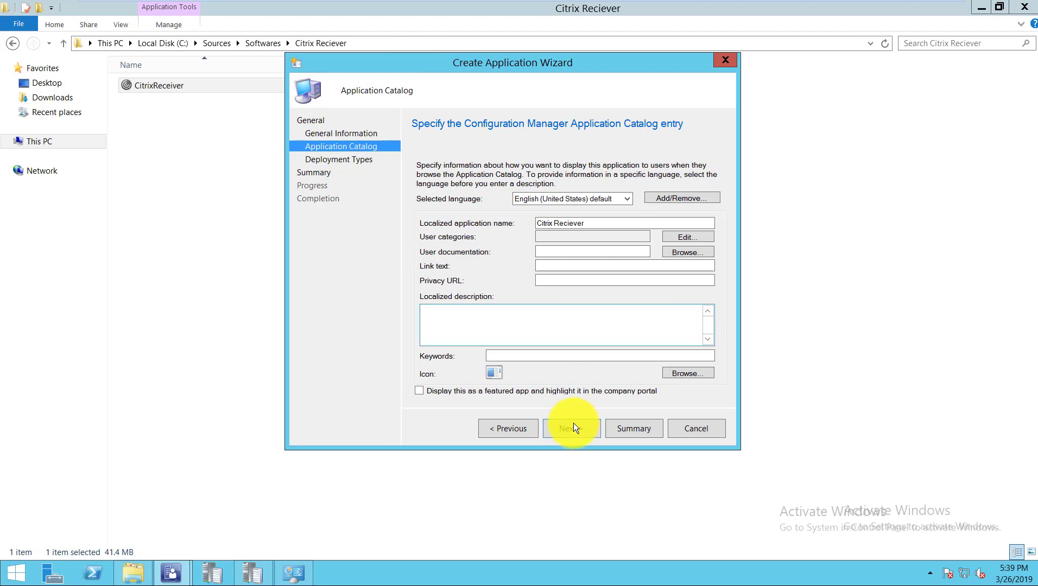
- Finish the Create Application Wizard without adding a deployment type and return to the Configuration Manager applications list
click(329, 161)
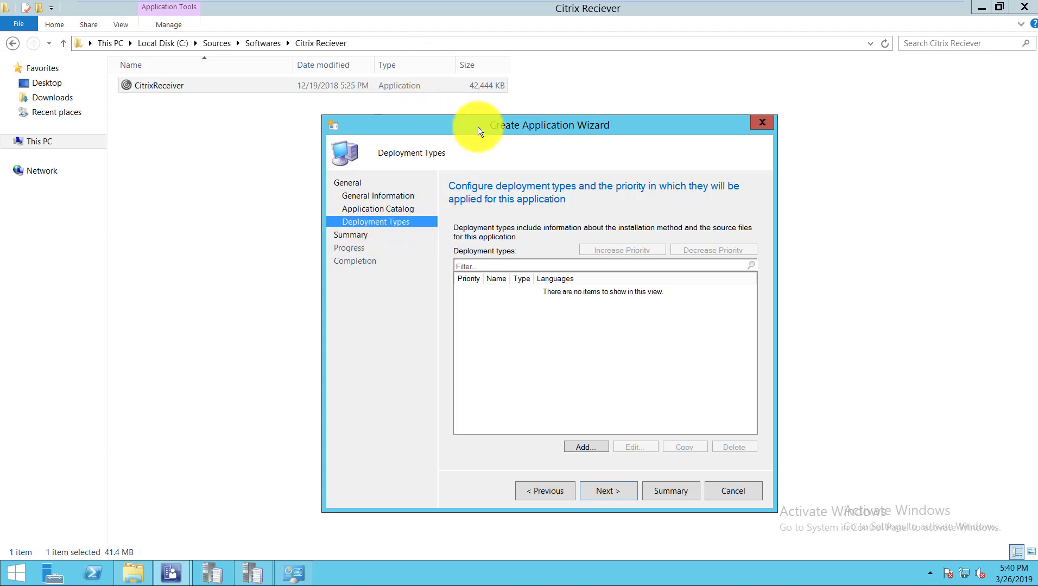
drag(529, 122, 510, 113)
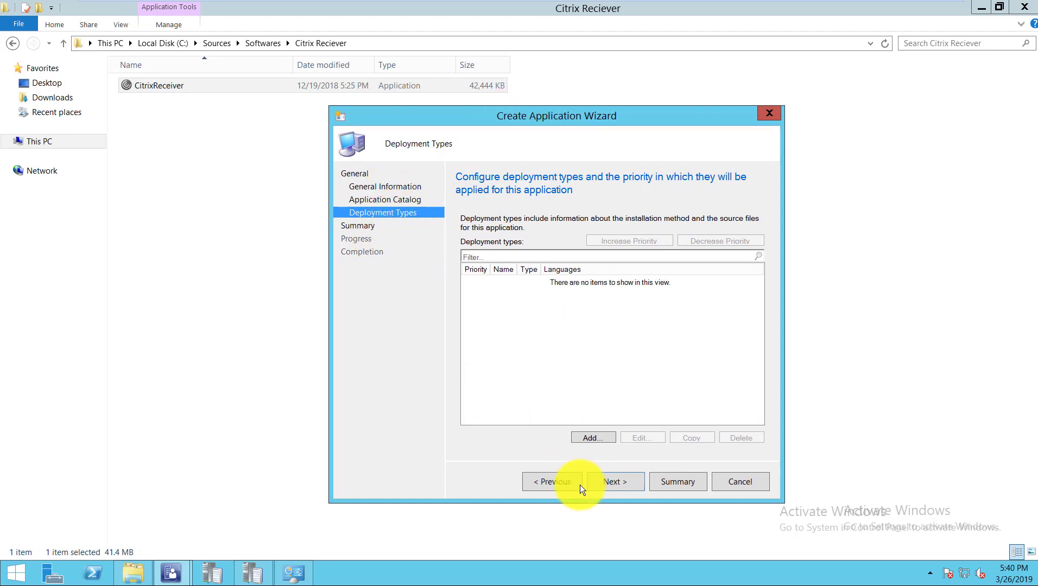
click(614, 481)
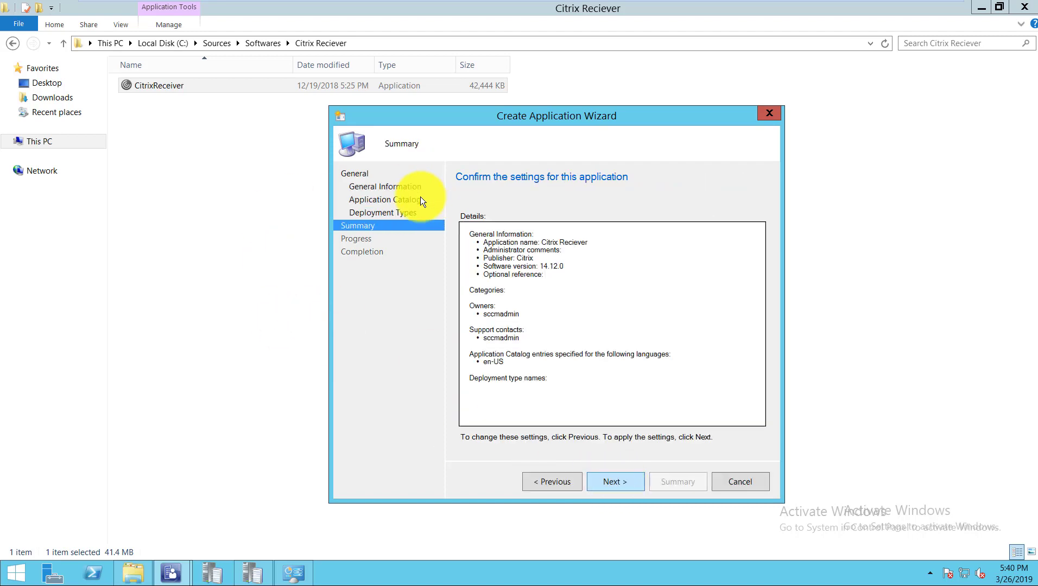
key(Return)
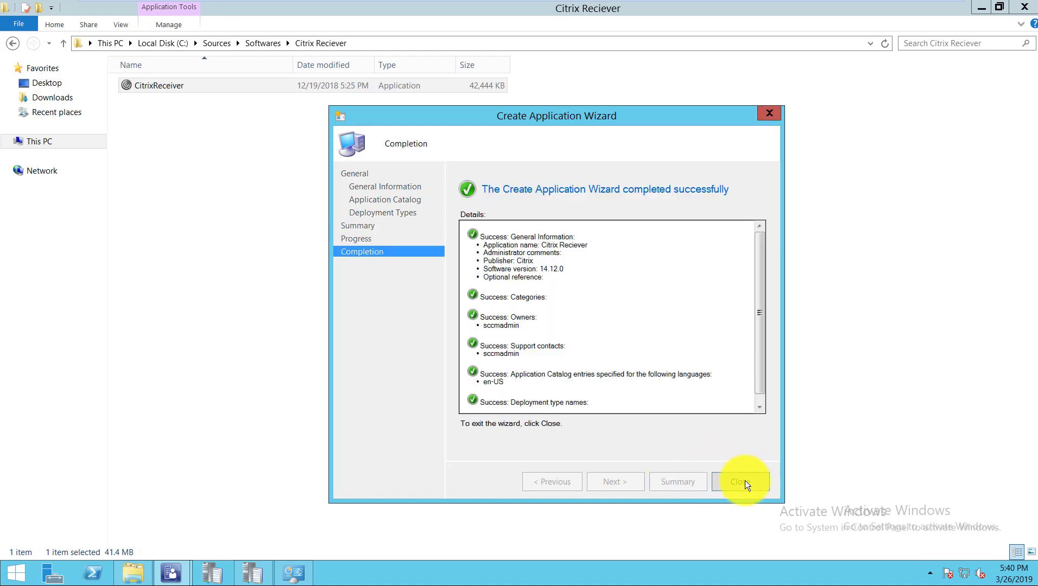
click(169, 570)
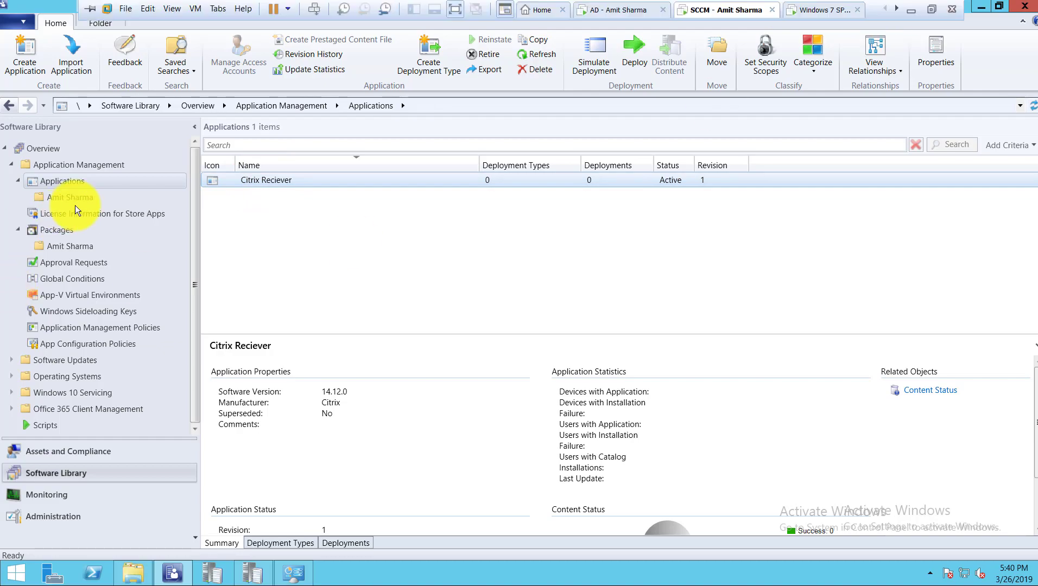
- Switch to OneNote and review the Deployment Types topic on the Application - SCCM page
key(alt+Tab)
click(159, 204)
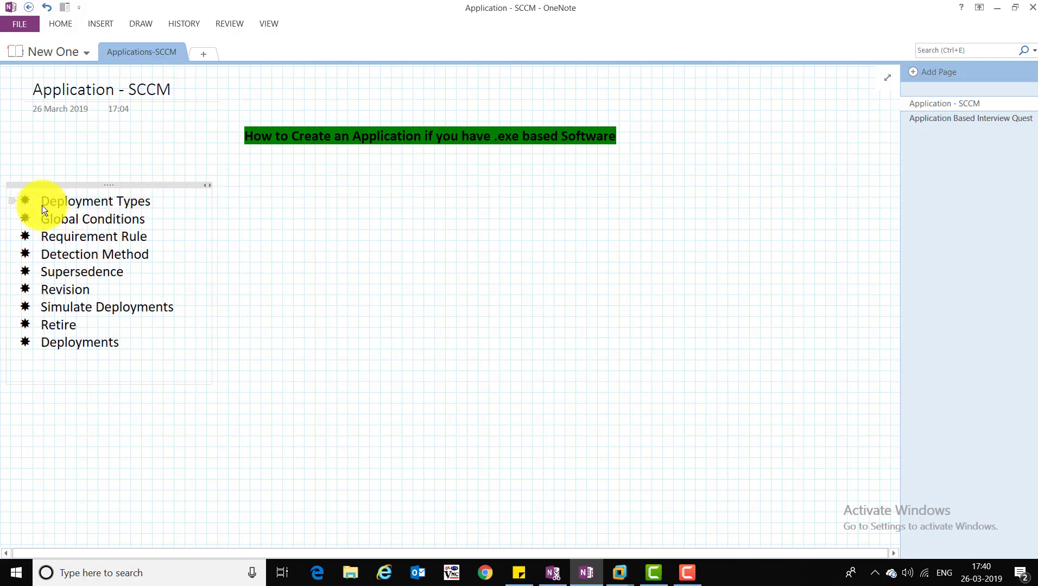
click(36, 204)
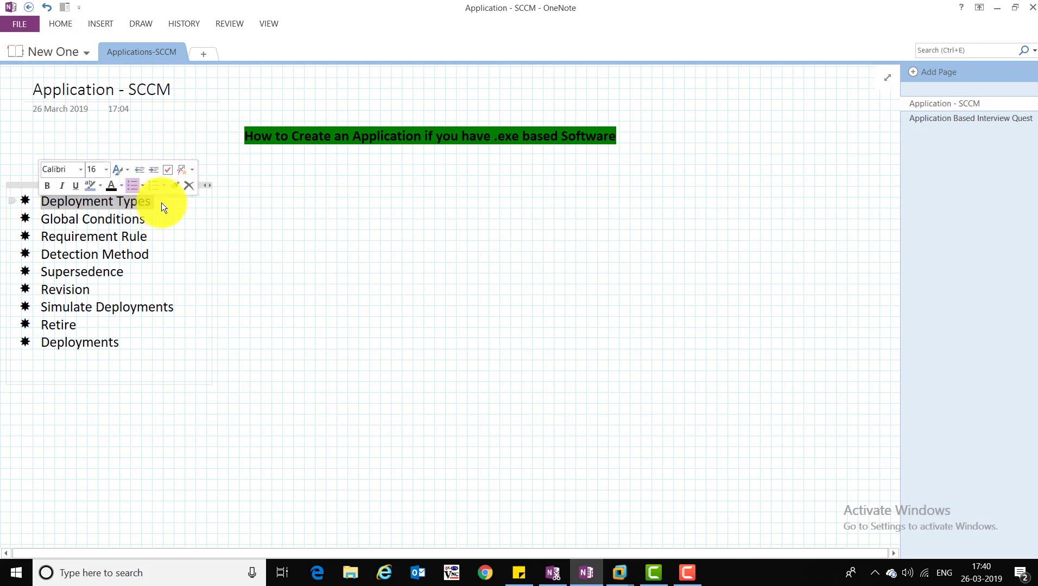
click(206, 211)
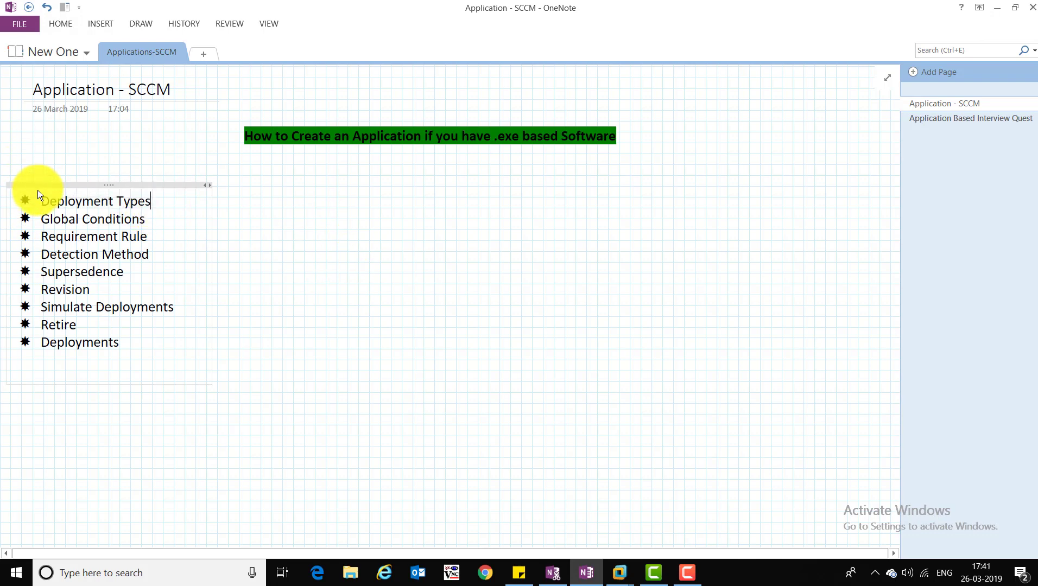
drag(41, 200, 158, 199)
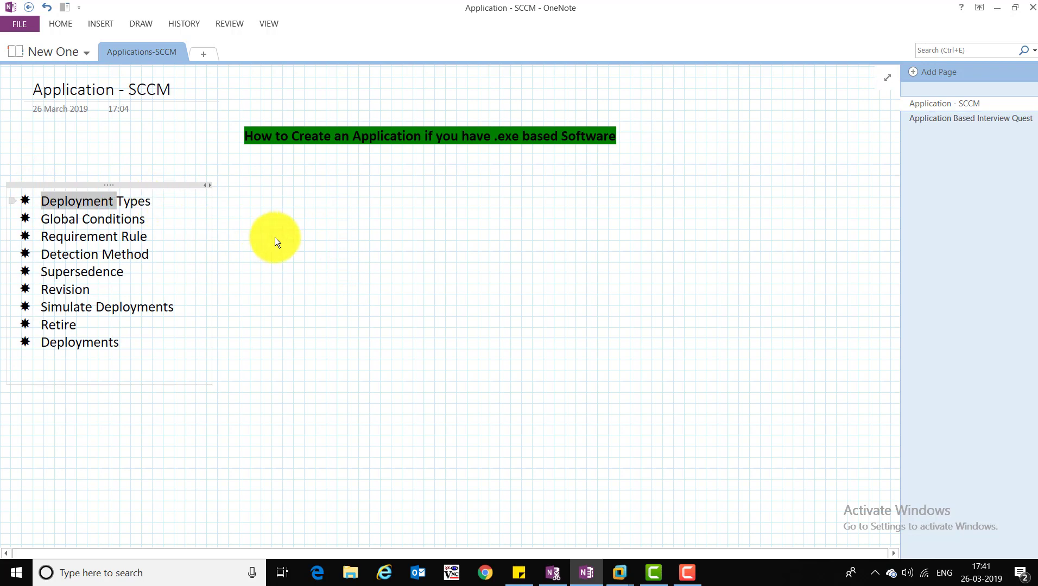
key(ctrl+shift+Right)
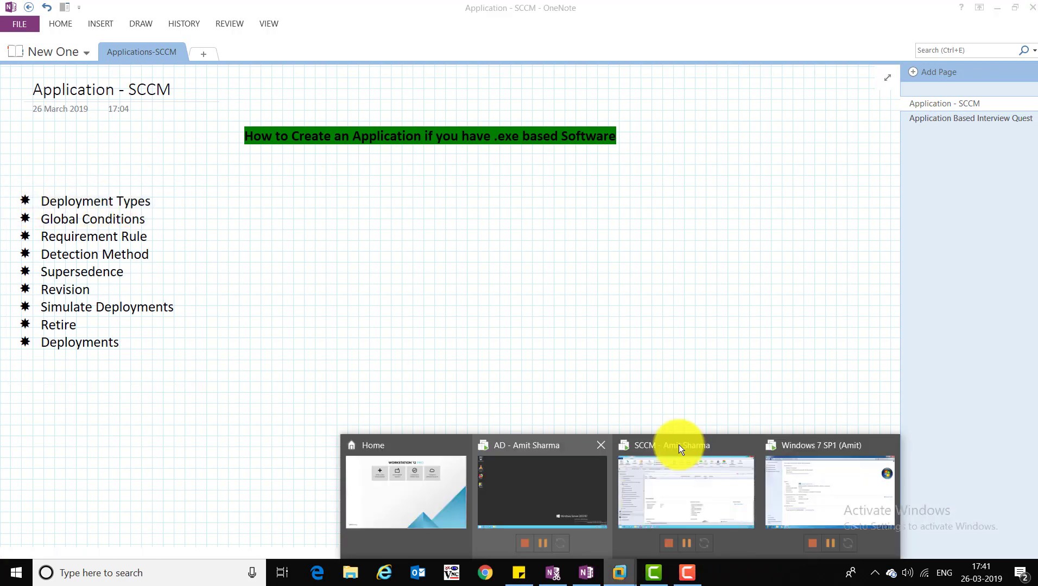
- Switch back to the SCCM virtual machine and start creating a deployment type for the Citrix Reciever application
click(672, 445)
click(276, 180)
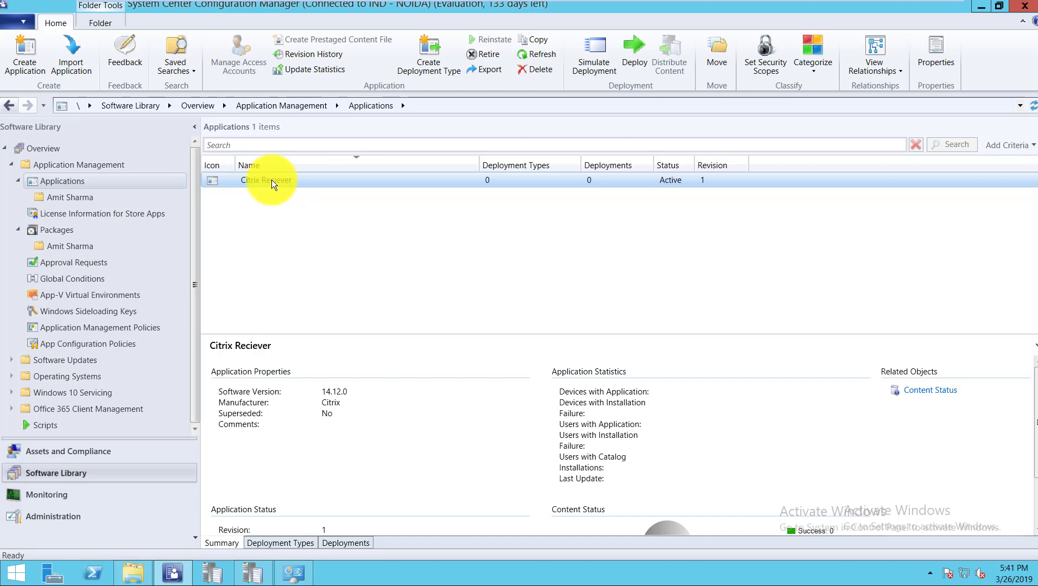
right_click(272, 180)
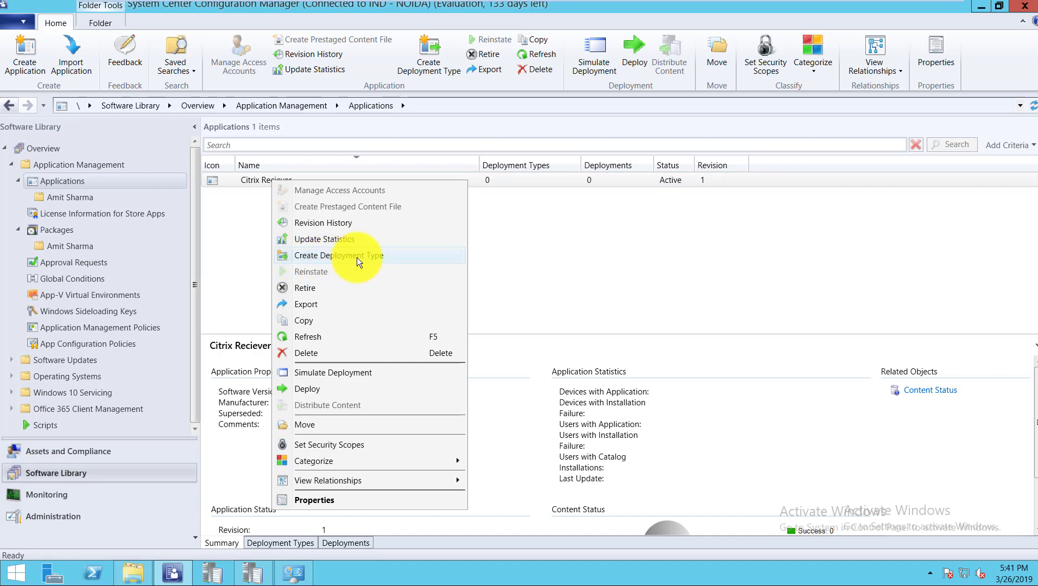
click(403, 157)
click(425, 66)
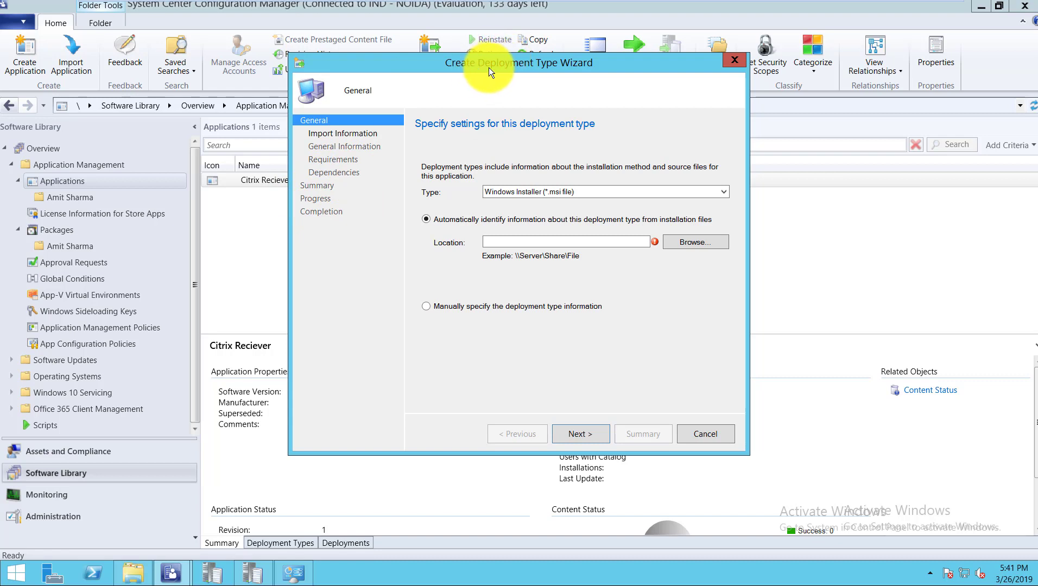
drag(489, 68, 514, 68)
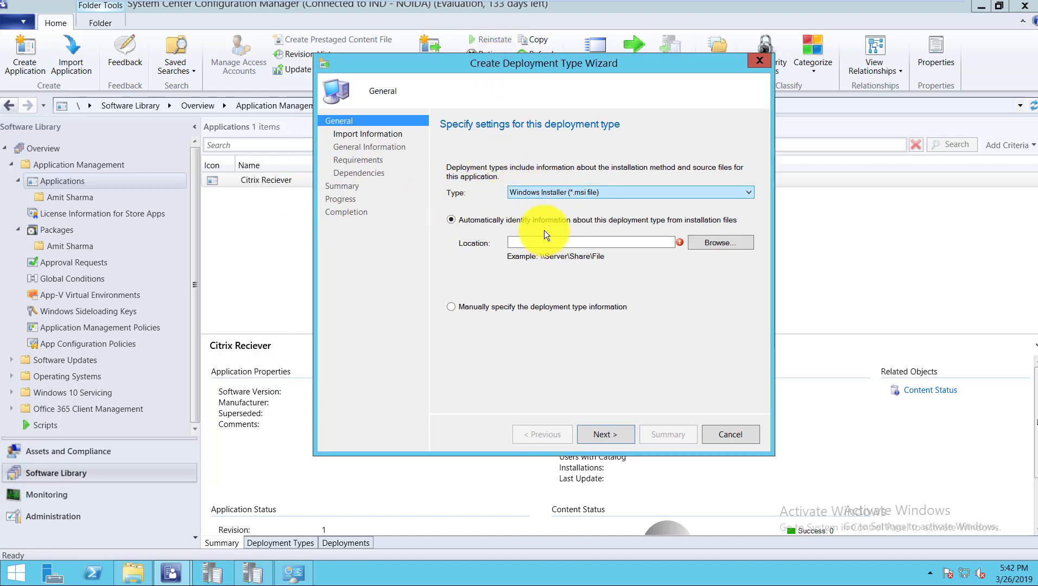
key(alt+Down)
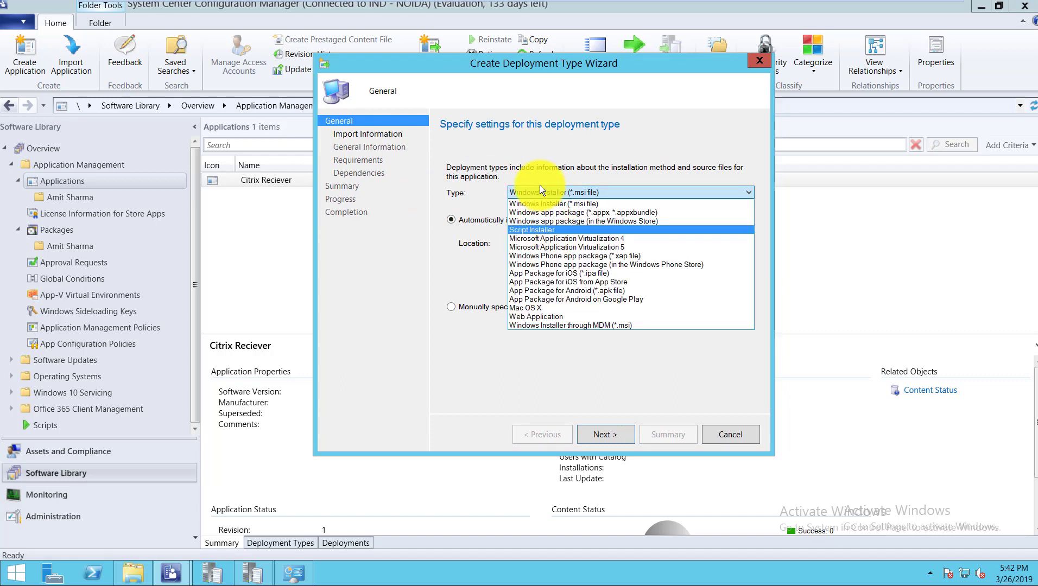
key(Return)
key(alt+Down)
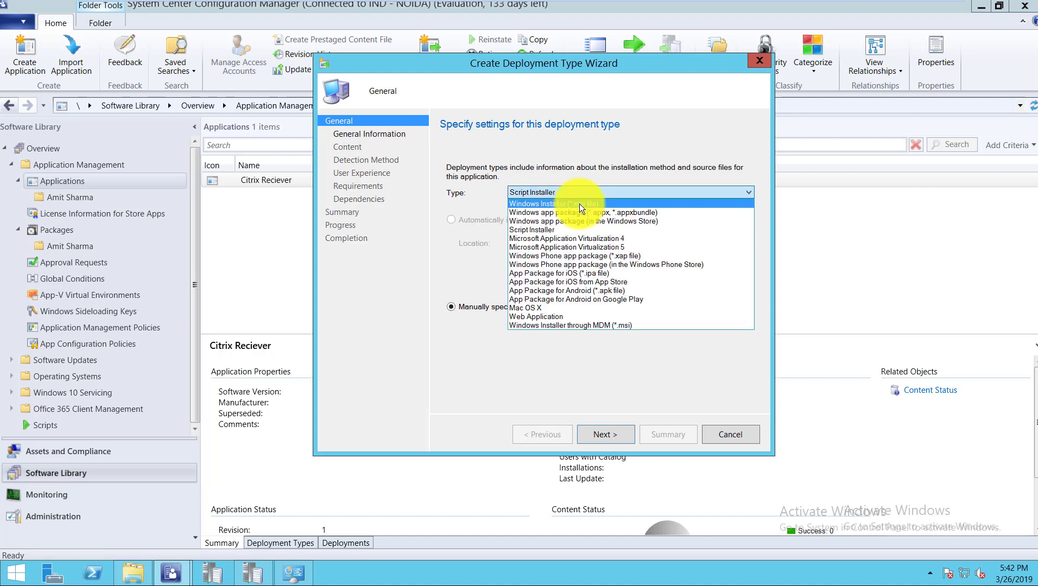
key(Return)
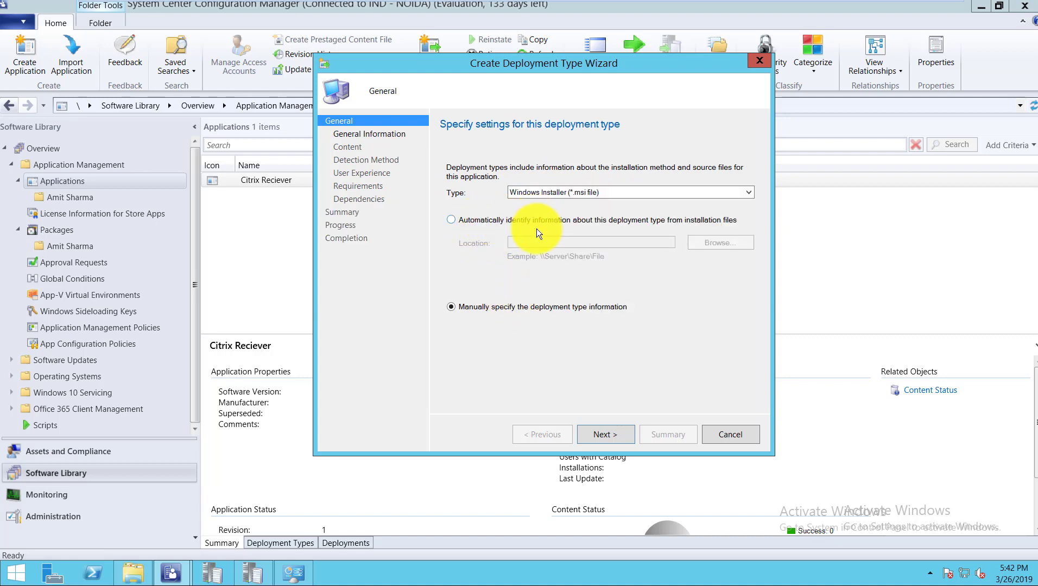
- Set the deployment type to Script Installer, then name it Citrix and proceed to its content settings
click(575, 192)
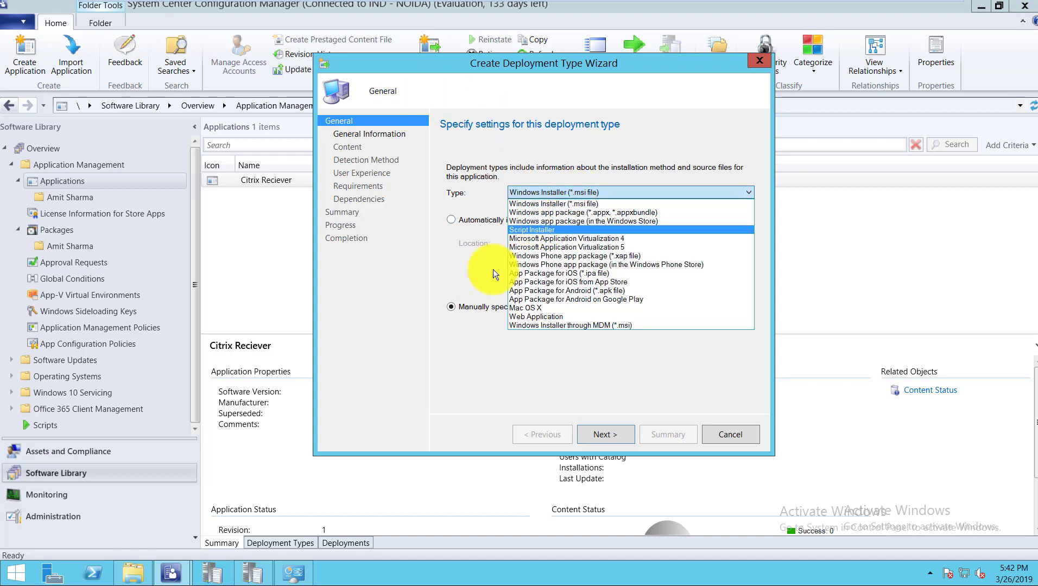
key(Return)
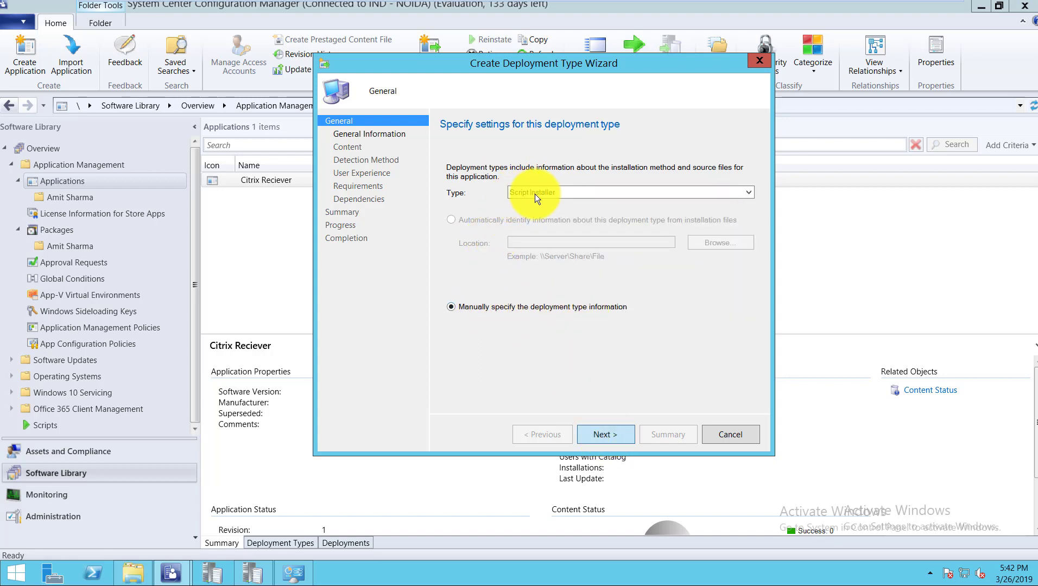
key(Return)
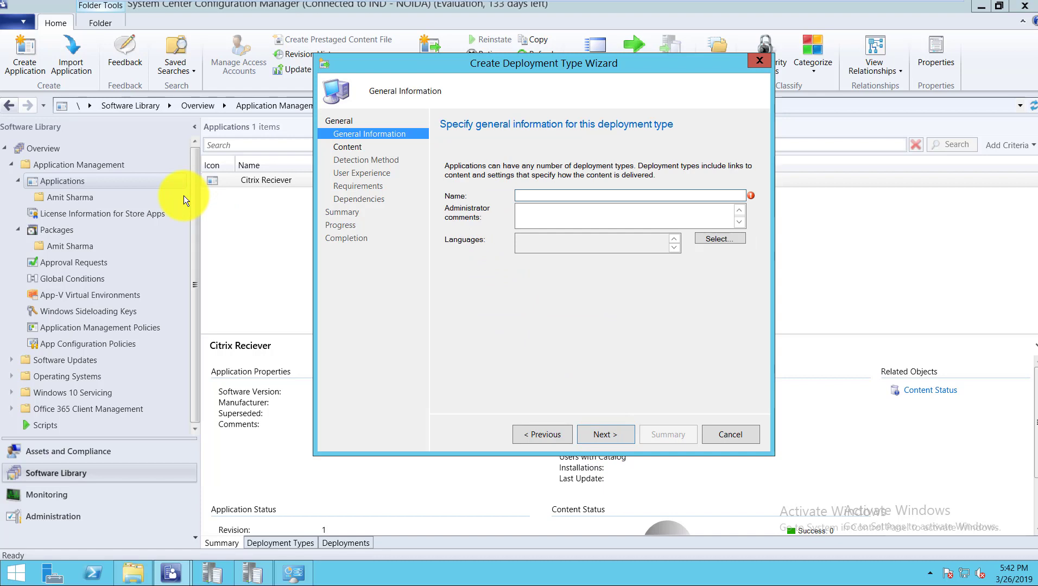
text(Citrix)
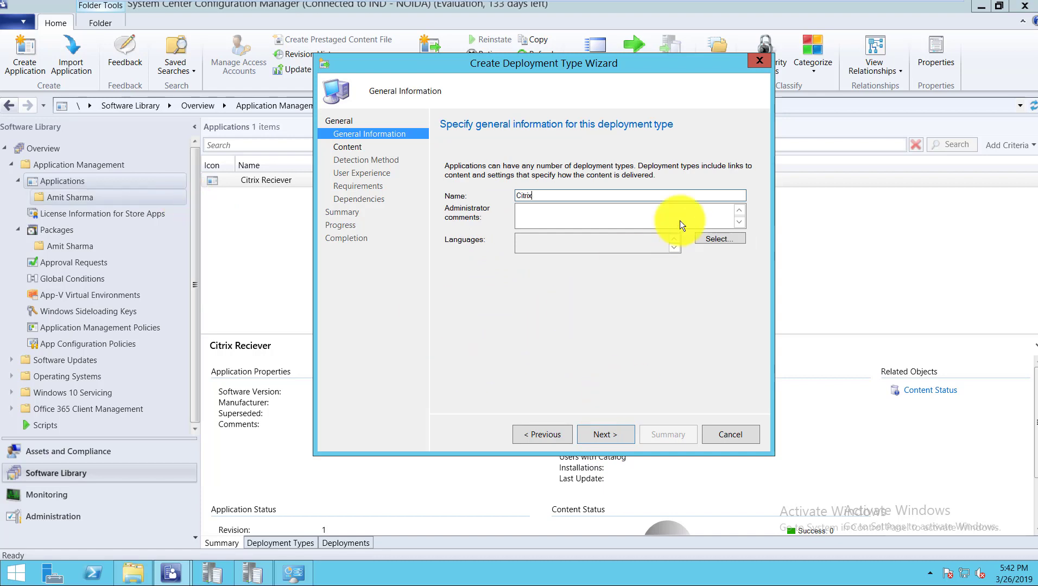
click(587, 435)
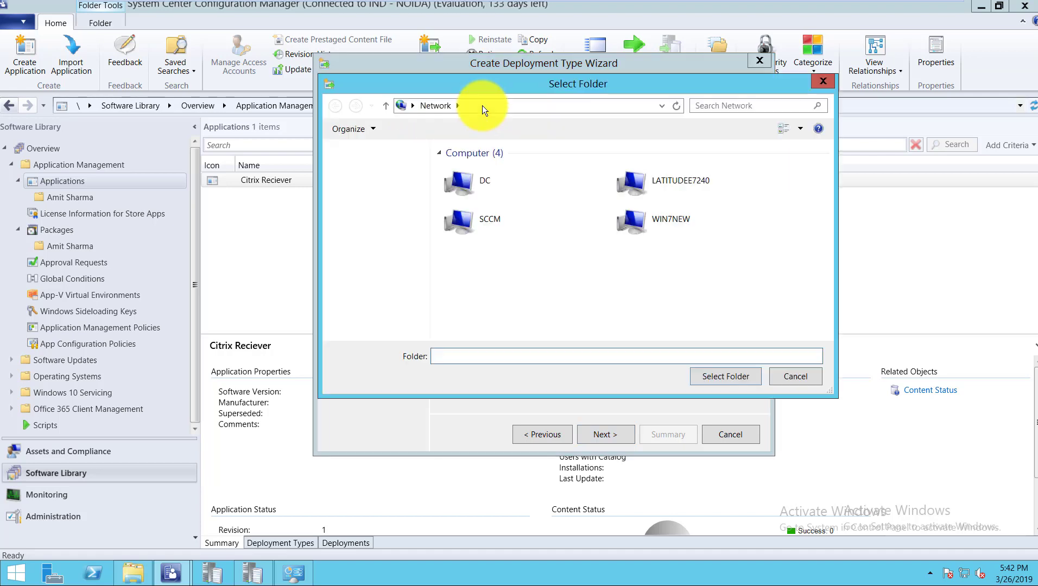
- Set the content location to the network folder \\sccm\sources\Softwares\Citrix Reciever
click(478, 105)
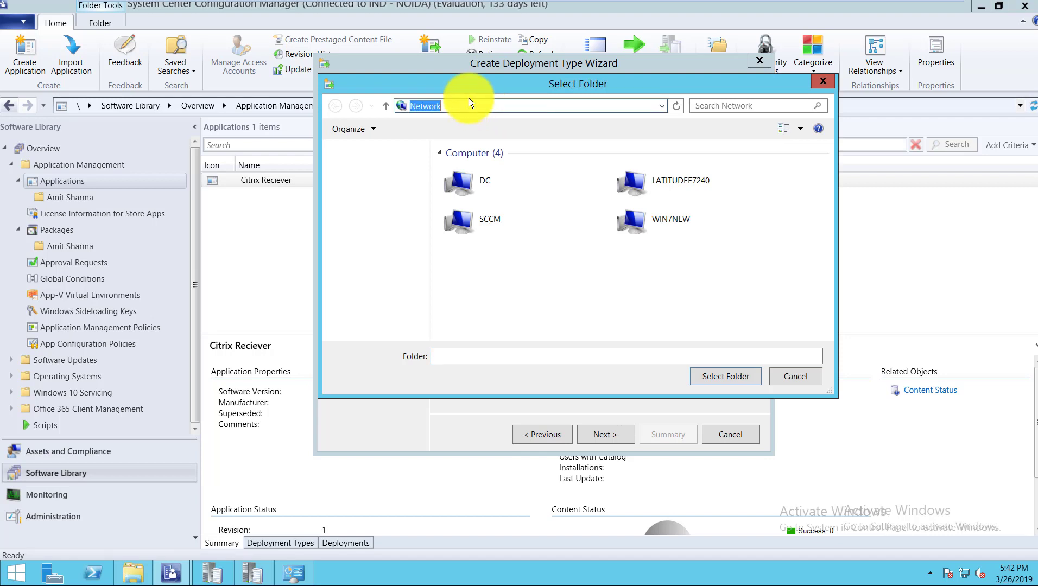
text(\\)
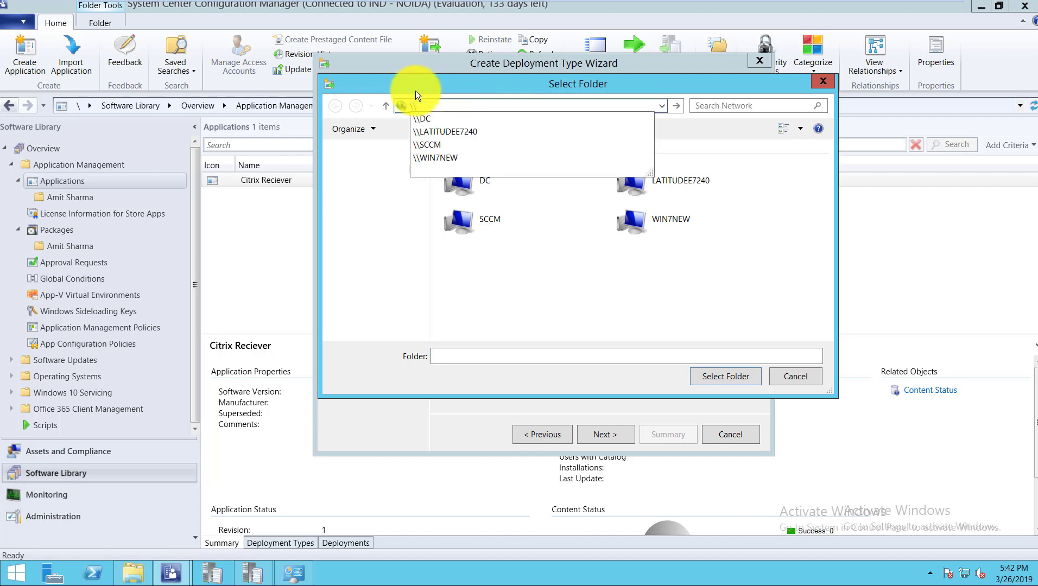
text(sccm\)
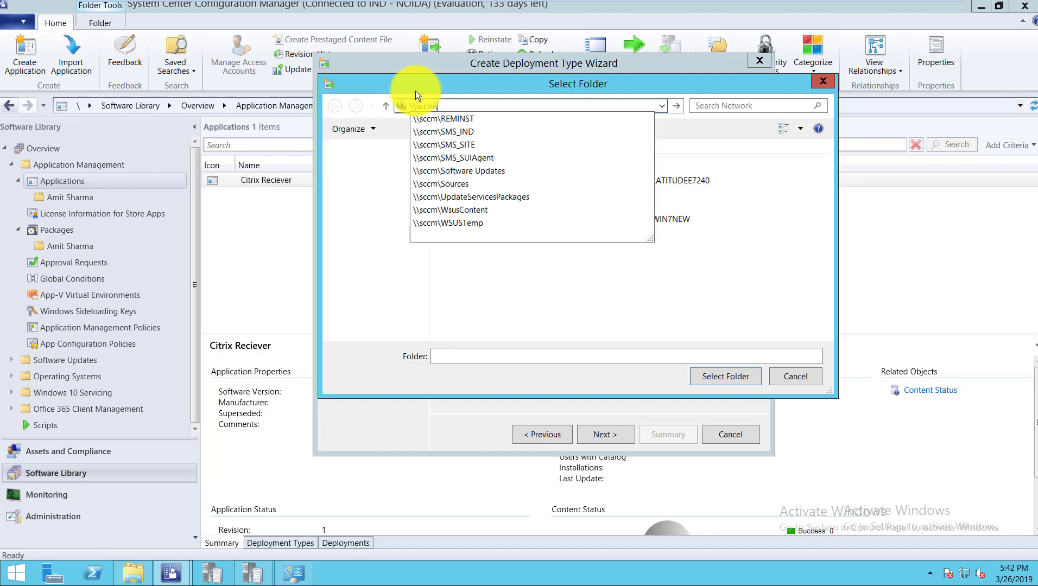
text(sources)
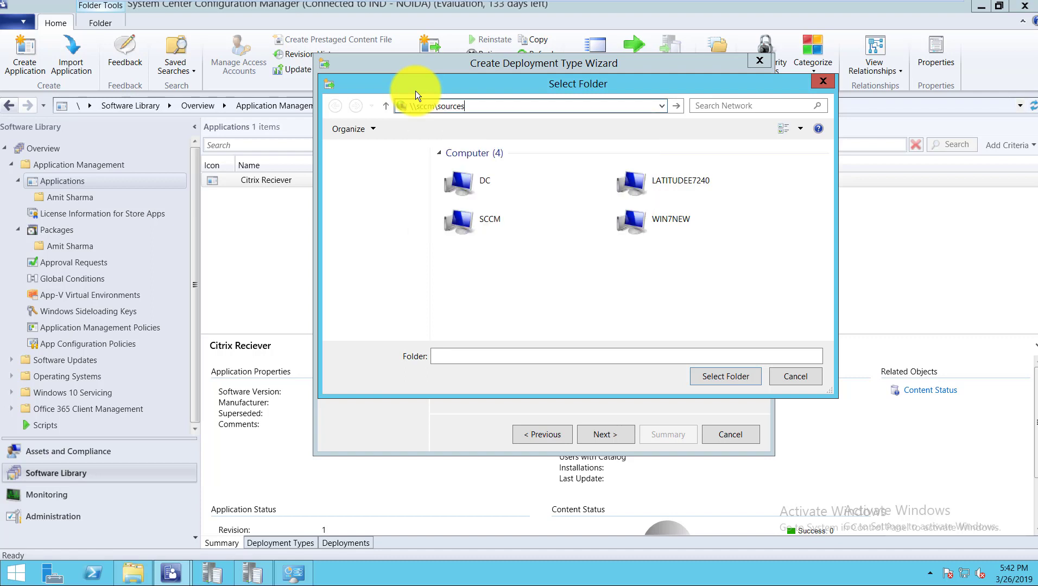
key(Return)
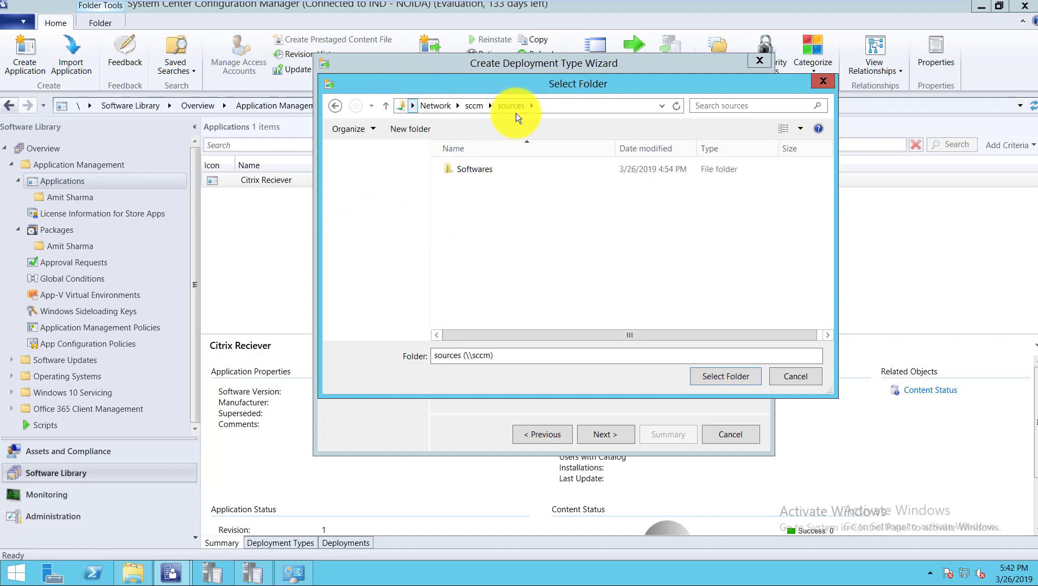
click(478, 169)
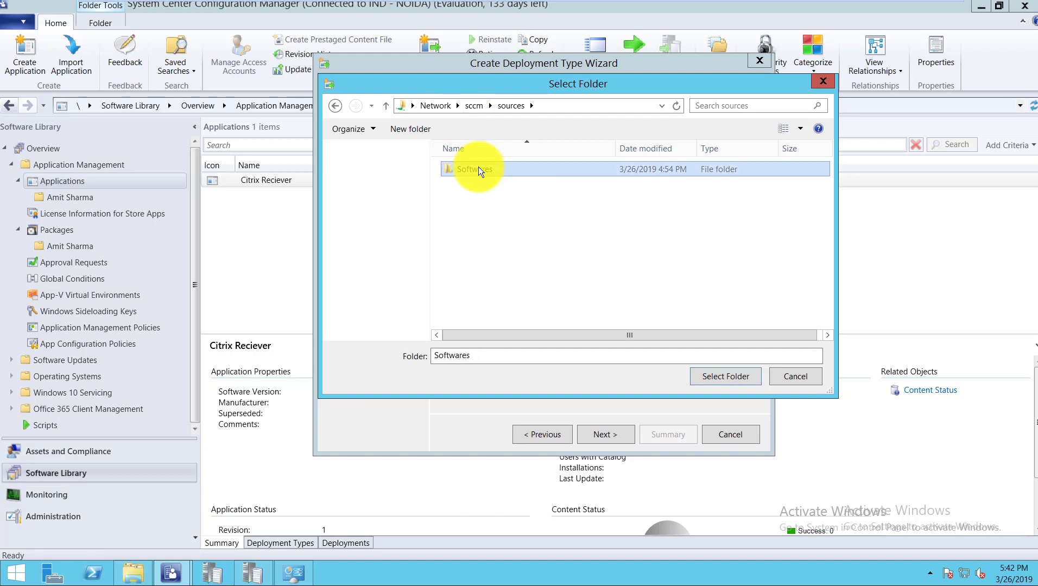
double_click(478, 167)
click(724, 376)
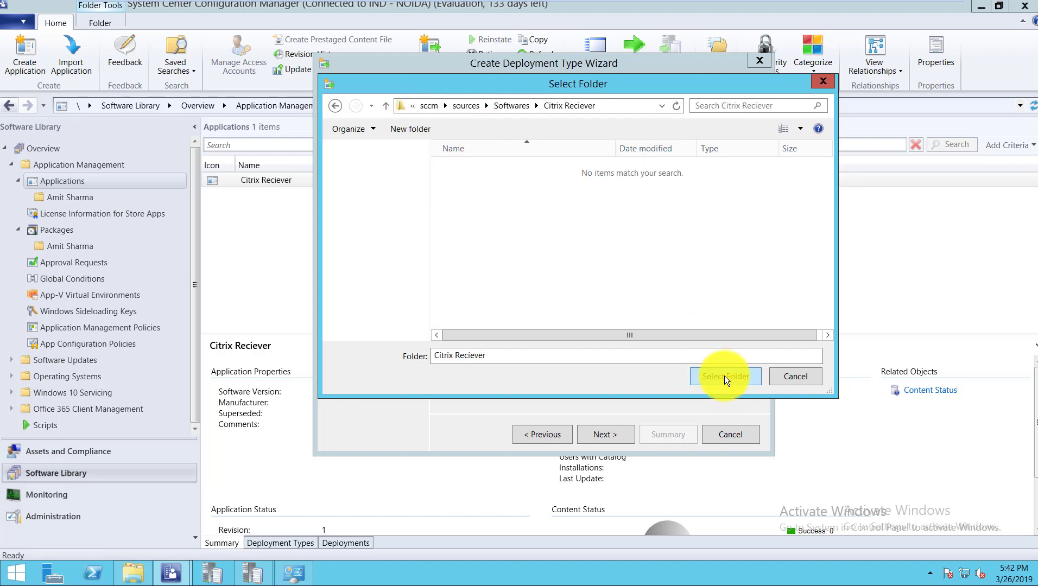
key(Return)
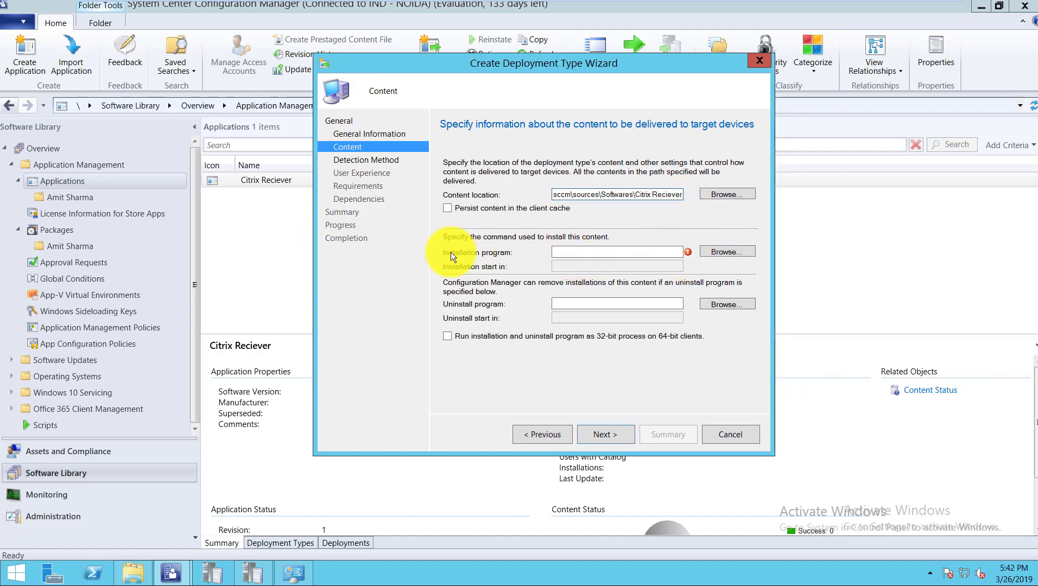
- Specify CitrixReceiver.exe from the Citrix Reciever content folder as the installation program
click(556, 252)
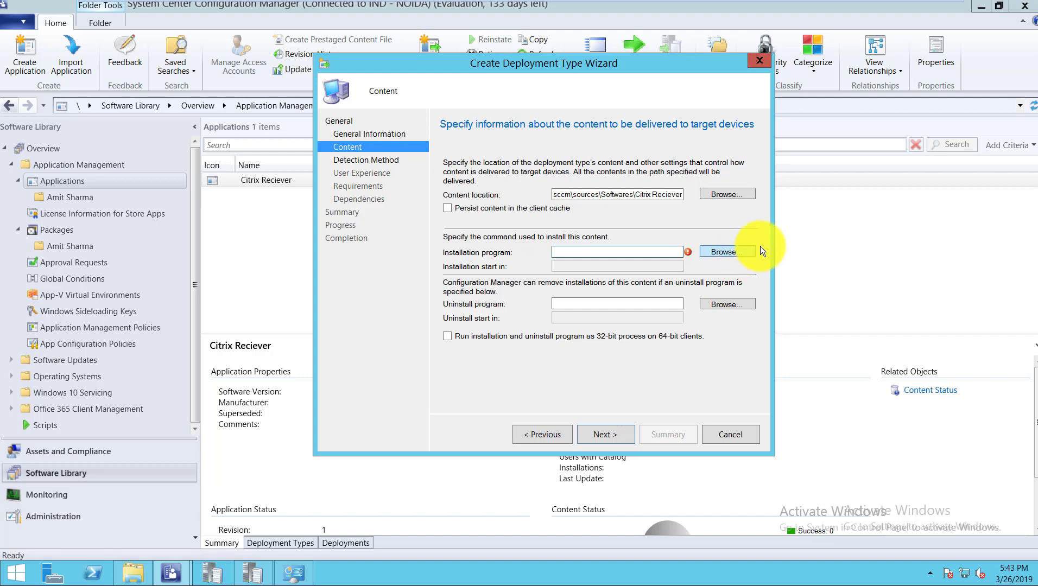
click(728, 254)
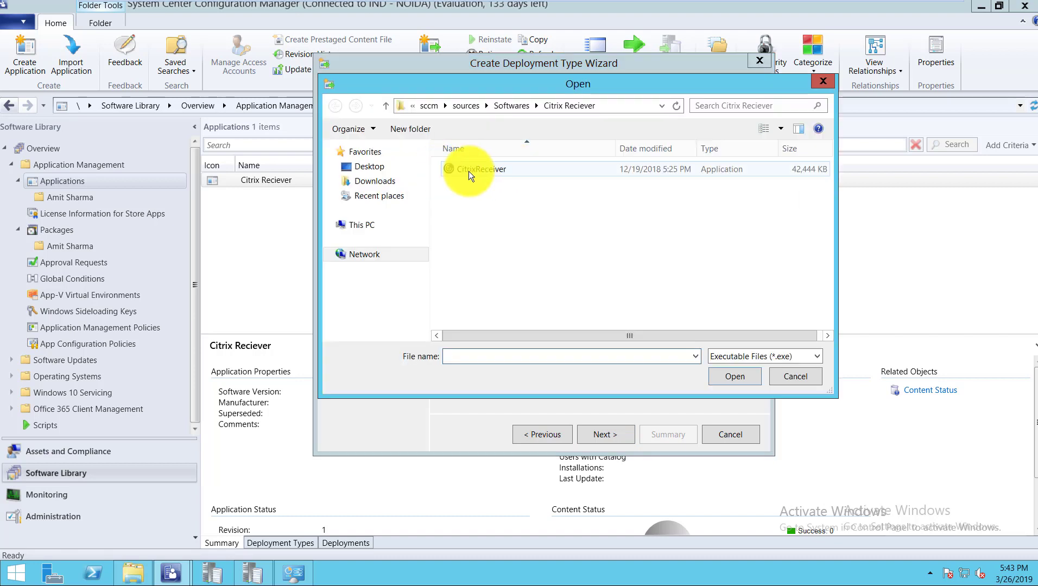
click(473, 170)
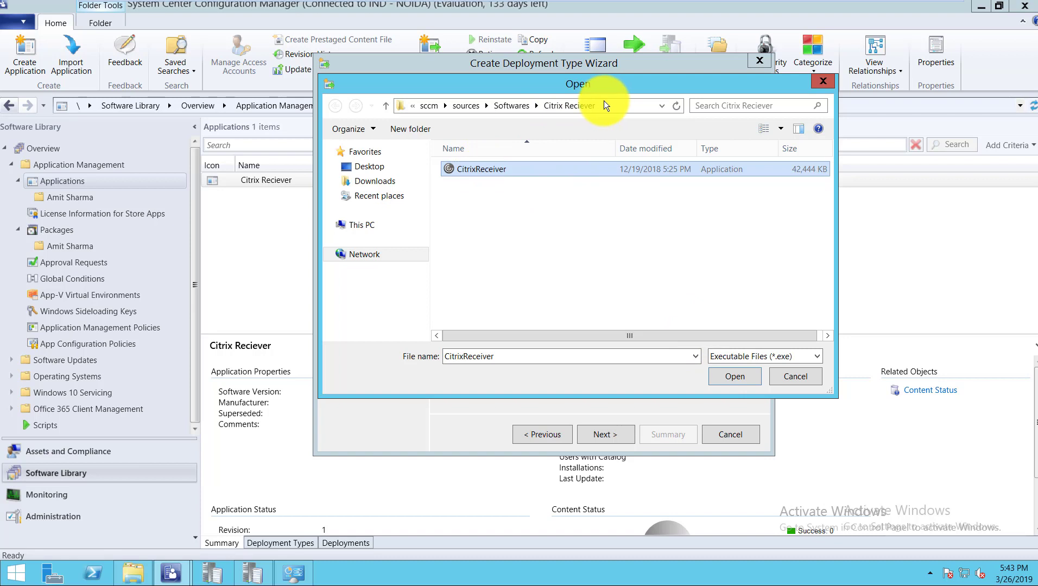
click(428, 110)
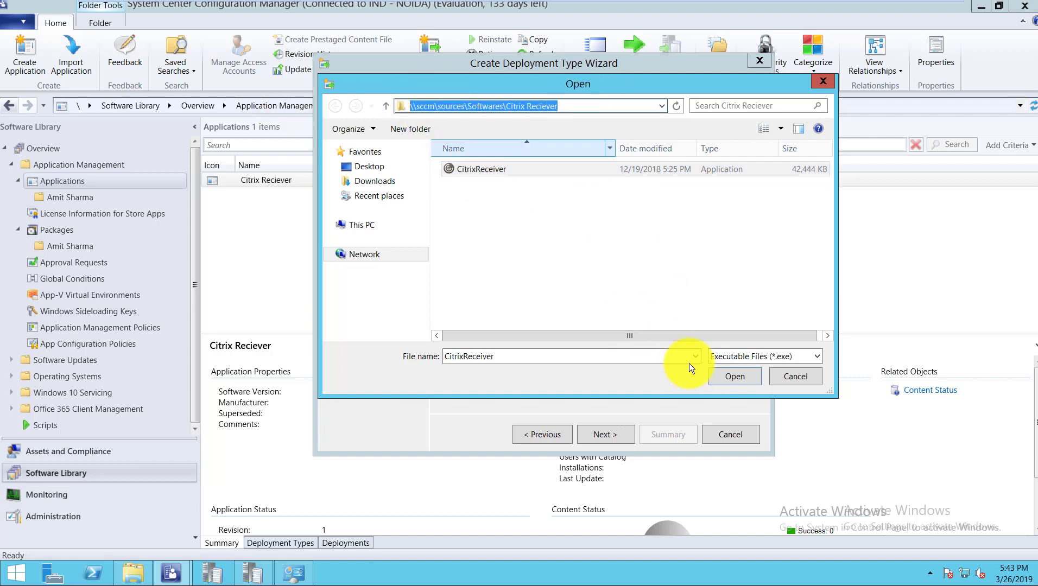
click(452, 171)
key(Return)
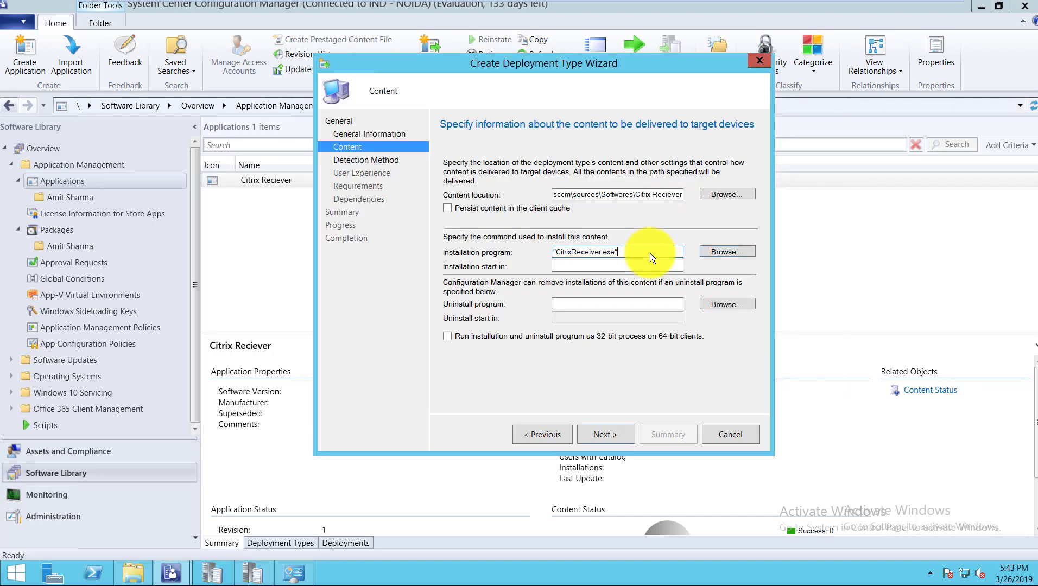
double_click(634, 255)
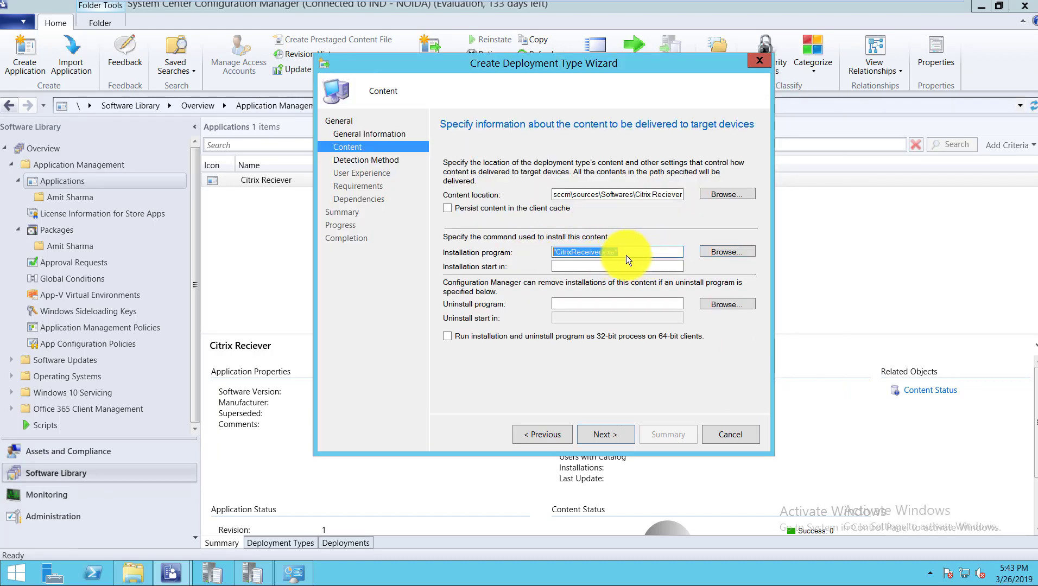
key(End)
double_click(631, 257)
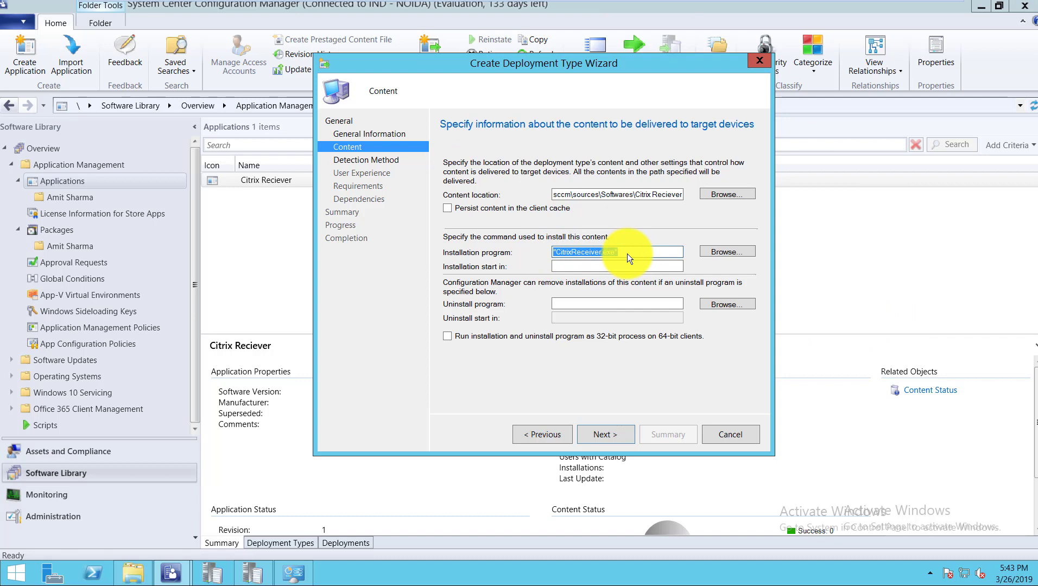
drag(531, 253, 553, 268)
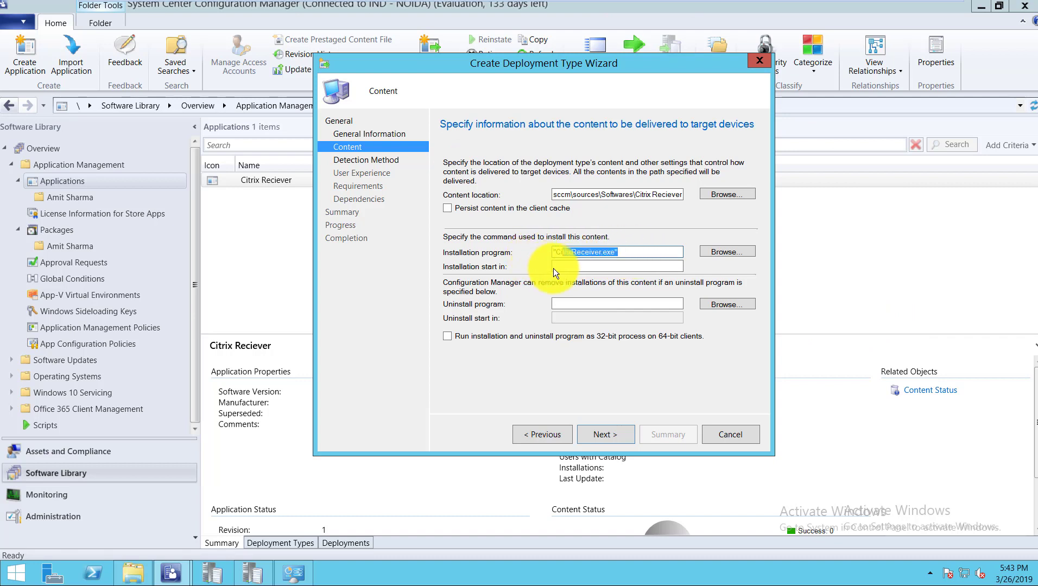
key(shift+Home)
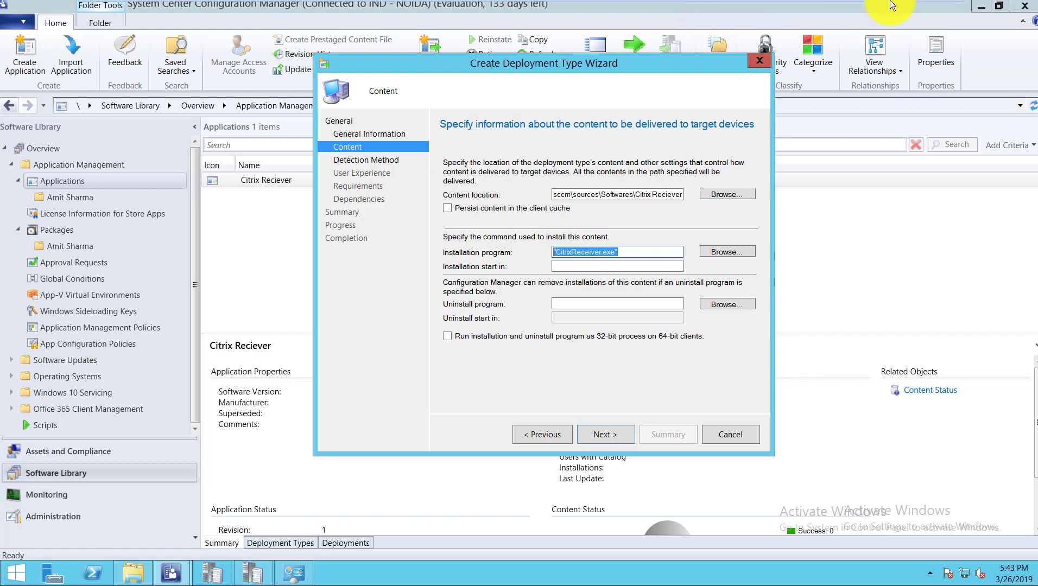
- Switch to Chrome, go to google.com and search for "citrix receiver command line silent install using sccm"
key(alt+Tab)
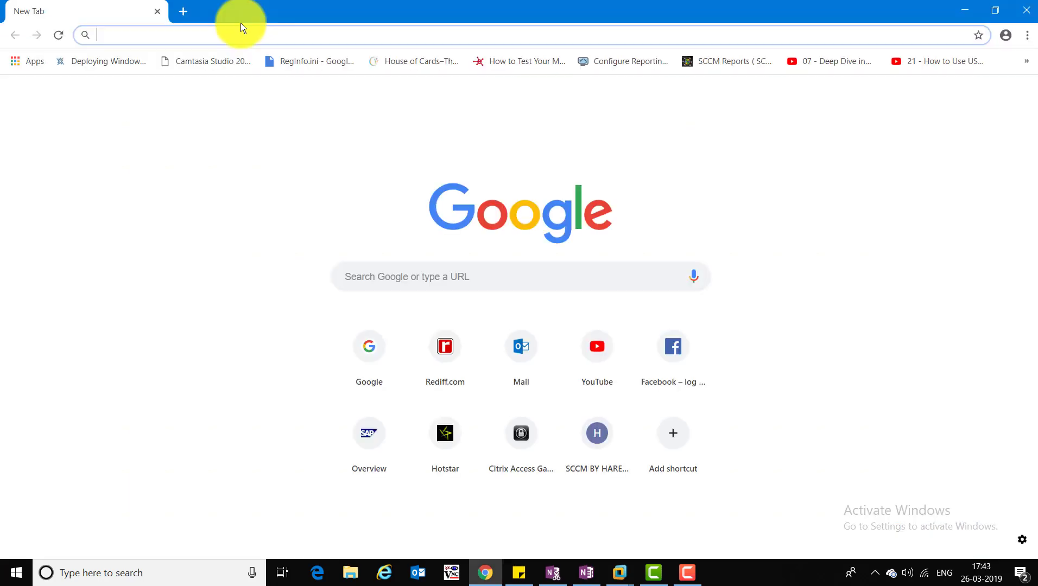
text(goo)
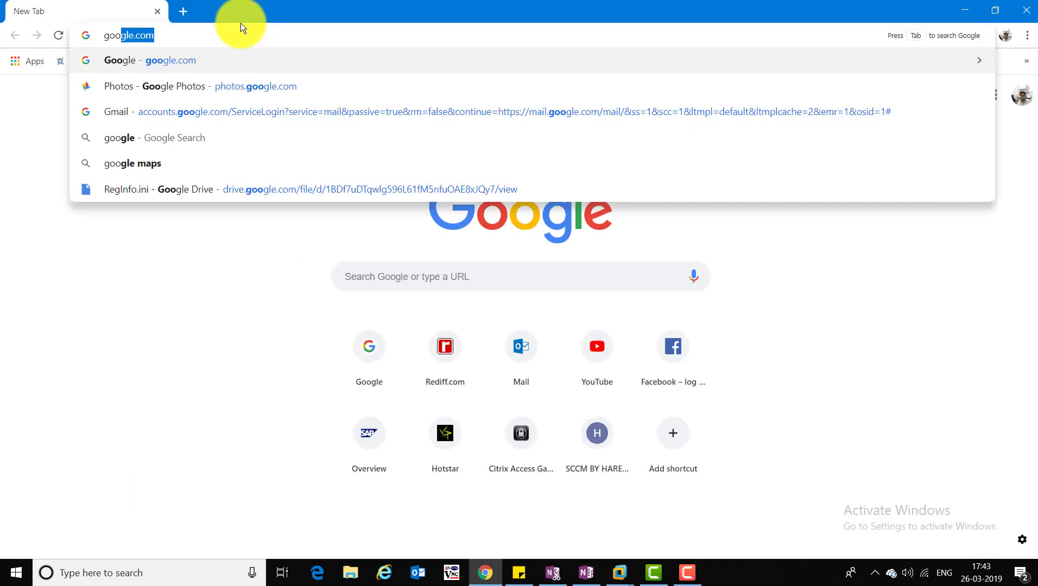
click(240, 60)
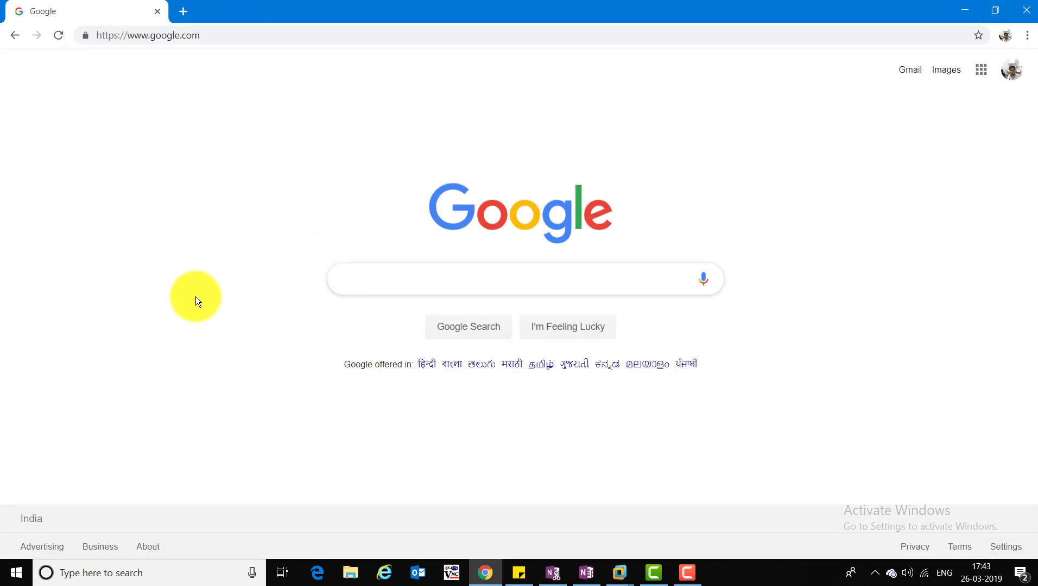
text(cit)
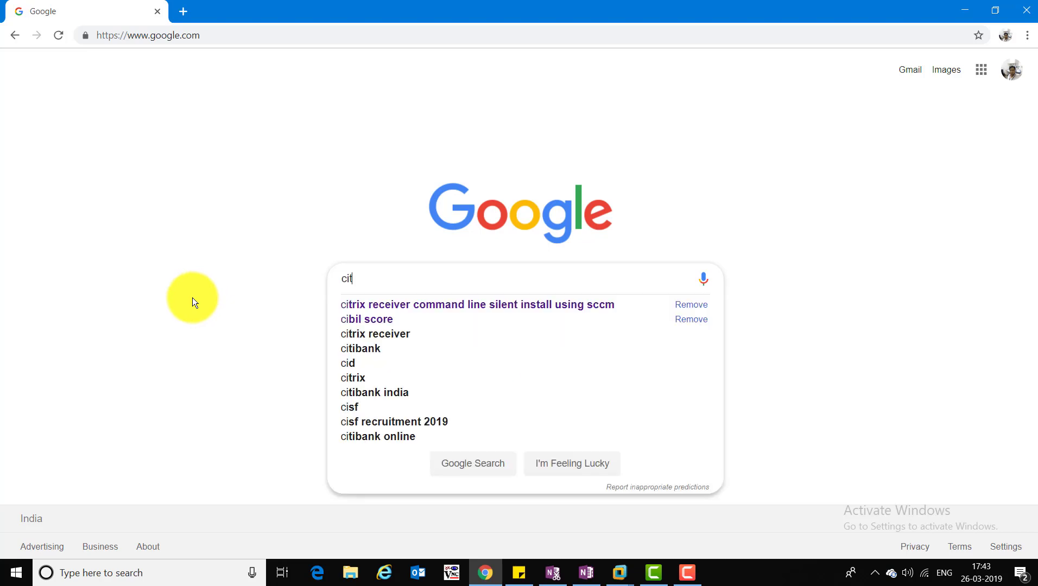
text(rix re)
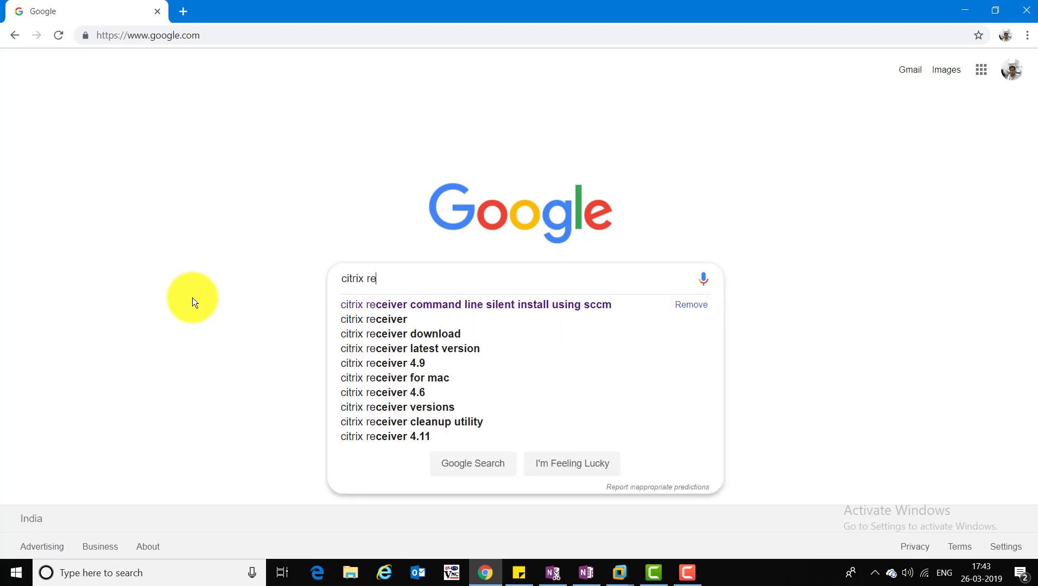
key(Down)
key(Return)
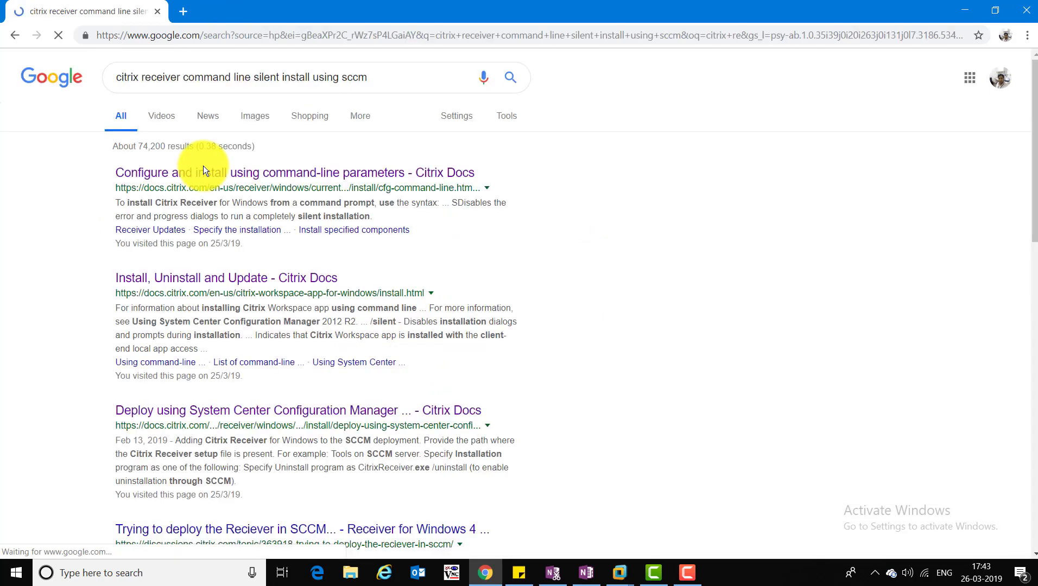
- Open the first two Citrix Docs results, on command-line parameters and on Install, Uninstall and Update, in new browser tabs
right_click(269, 174)
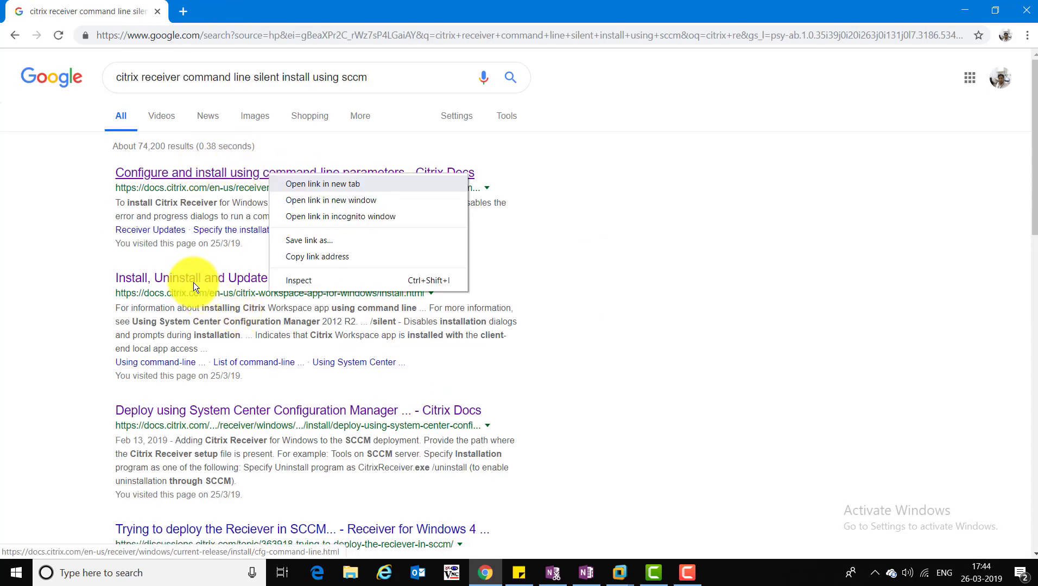
click(288, 184)
right_click(227, 281)
click(235, 293)
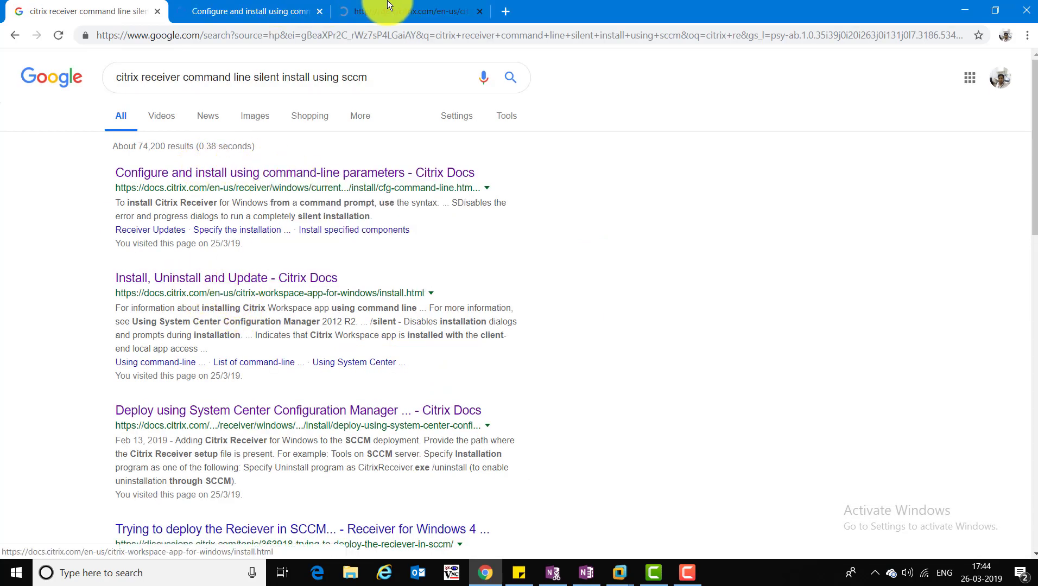
click(303, 4)
click(398, 7)
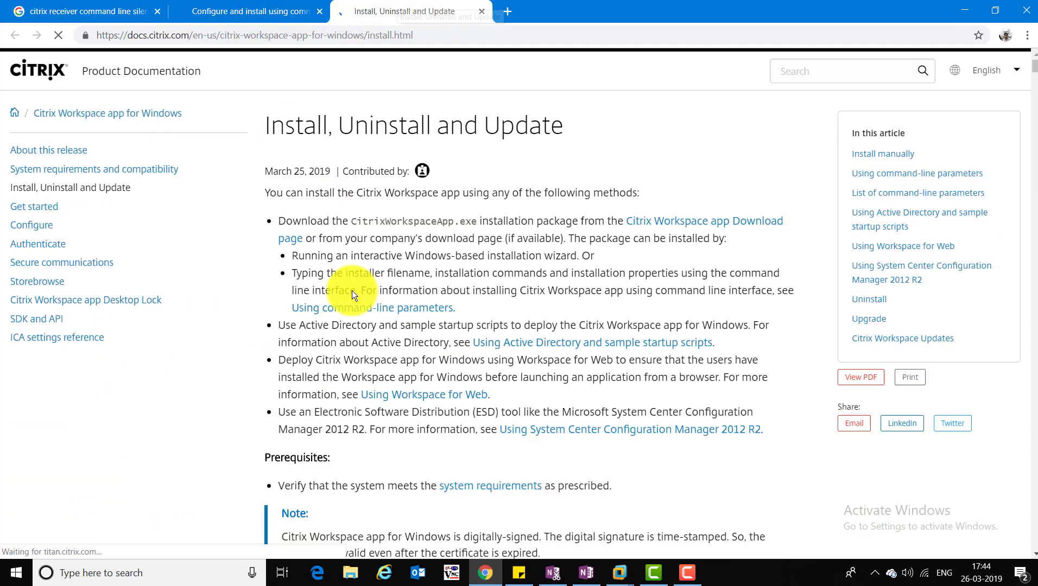
- Examine the command-line options in the article "Configure and install using command-line parameters"
key(ctrl+shift+Tab)
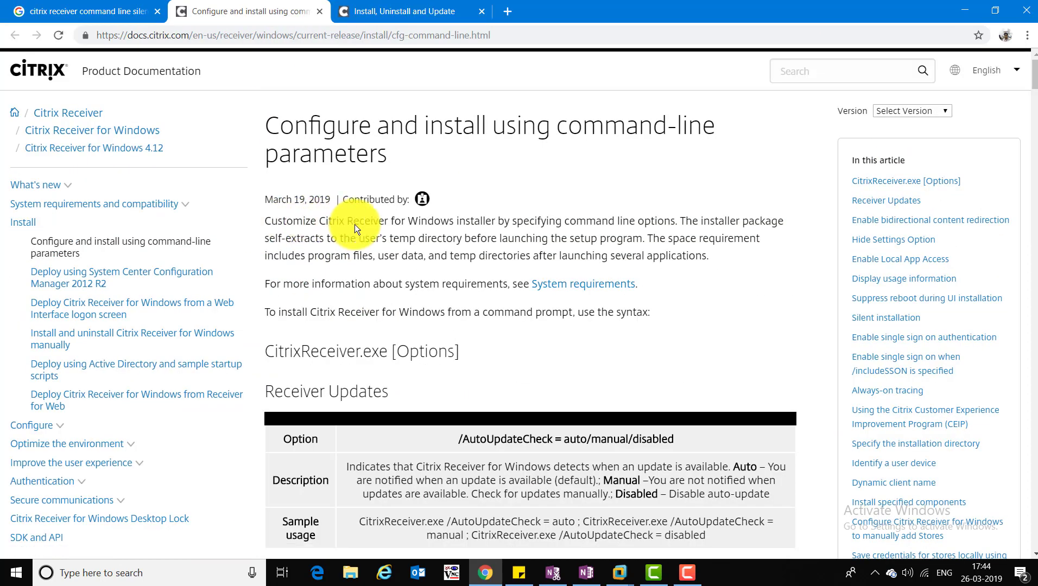
drag(265, 221, 354, 221)
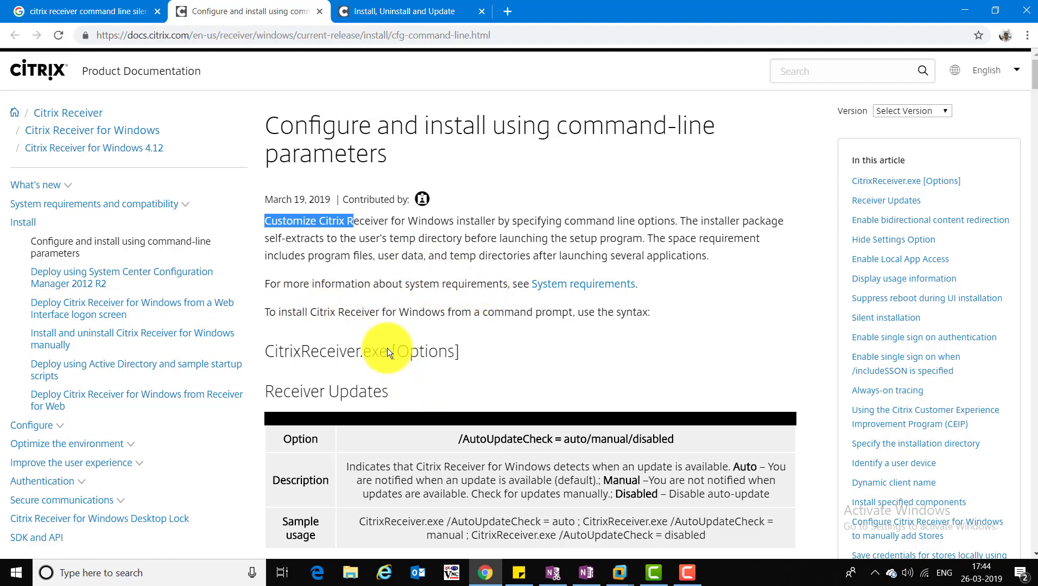
scroll(380, 338, down, 1)
scroll(364, 413, down, 8)
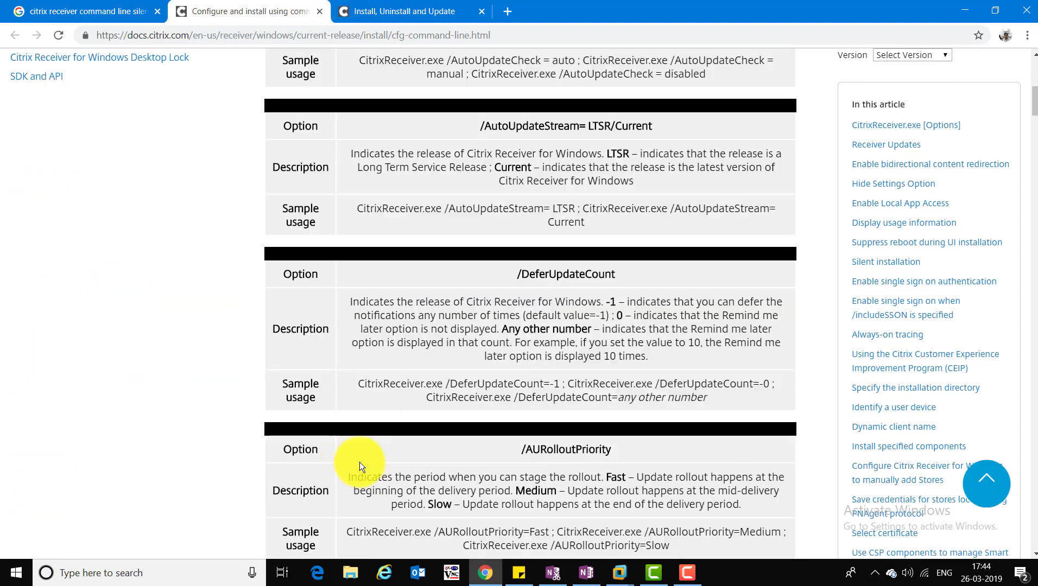
- Examine the Install, Uninstall and Update article down to its common parameters and highlight the /silent option's description
key(ctrl+Tab)
scroll(372, 459, down, 10)
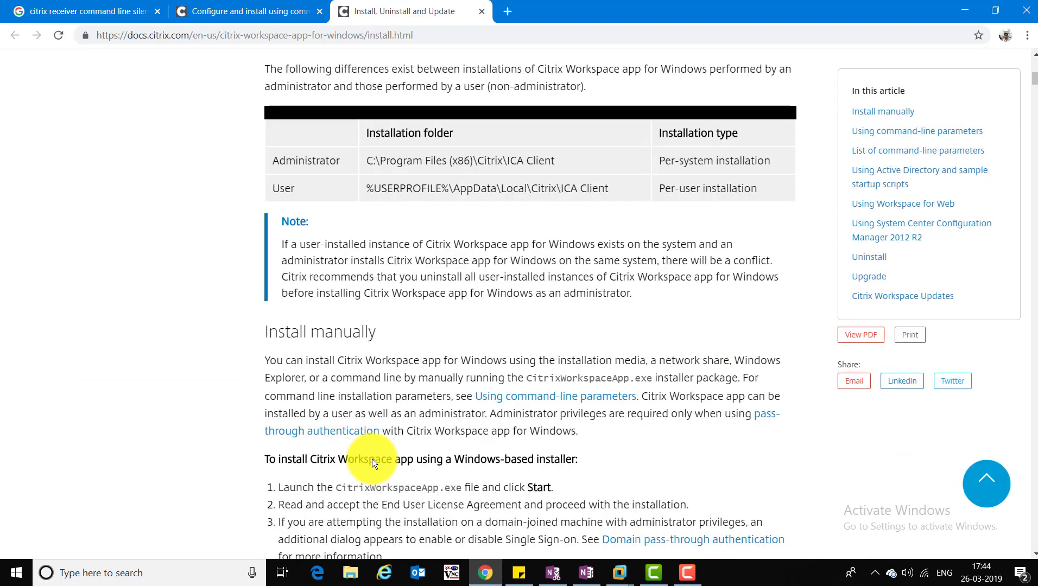
scroll(373, 459, down, 7)
scroll(390, 454, up, 6)
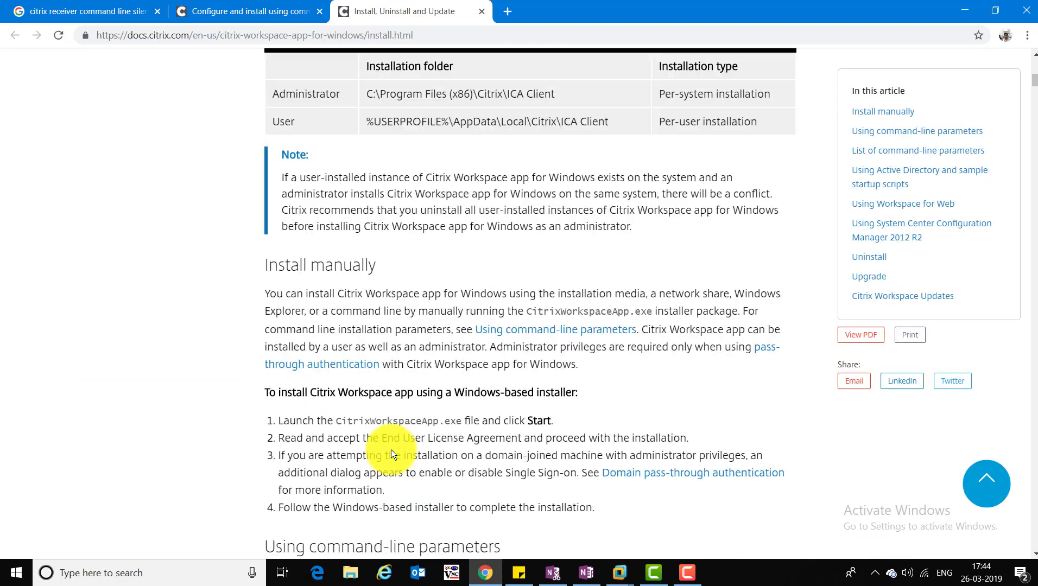
scroll(392, 450, up, 6)
scroll(394, 453, up, 4)
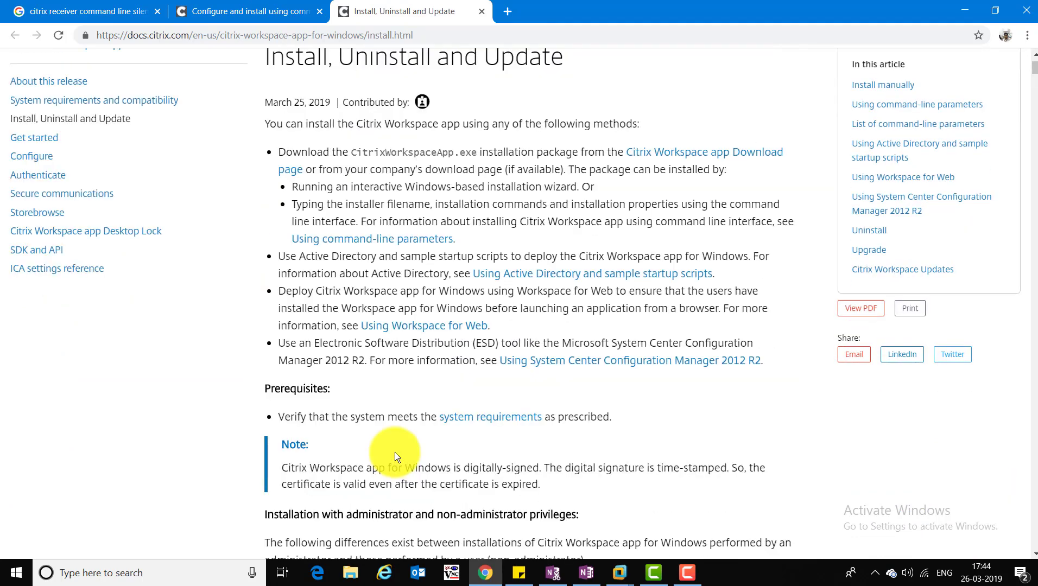
scroll(394, 452, down, 5)
scroll(392, 336, down, 10)
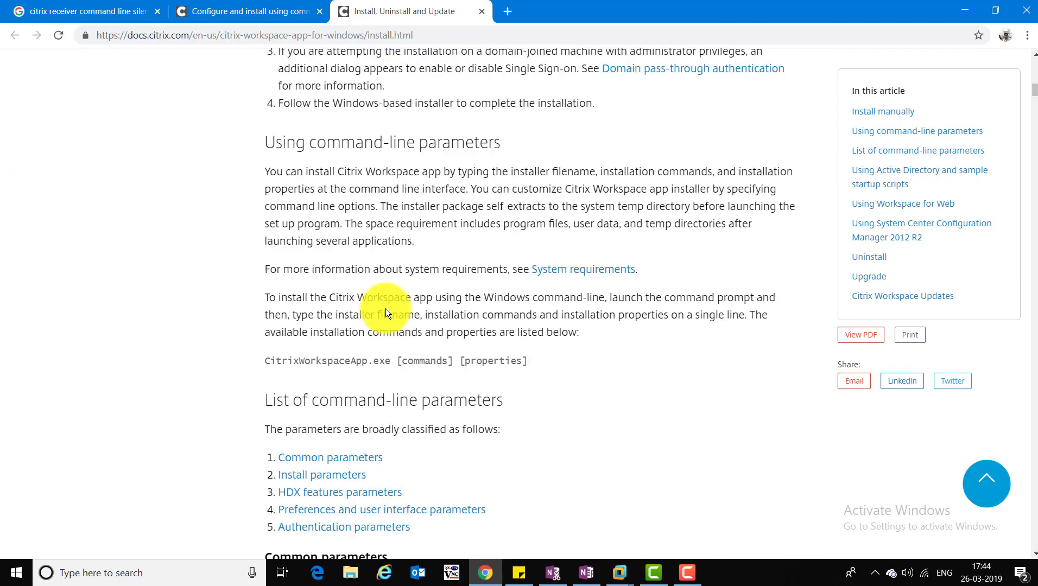
scroll(498, 425, up, 5)
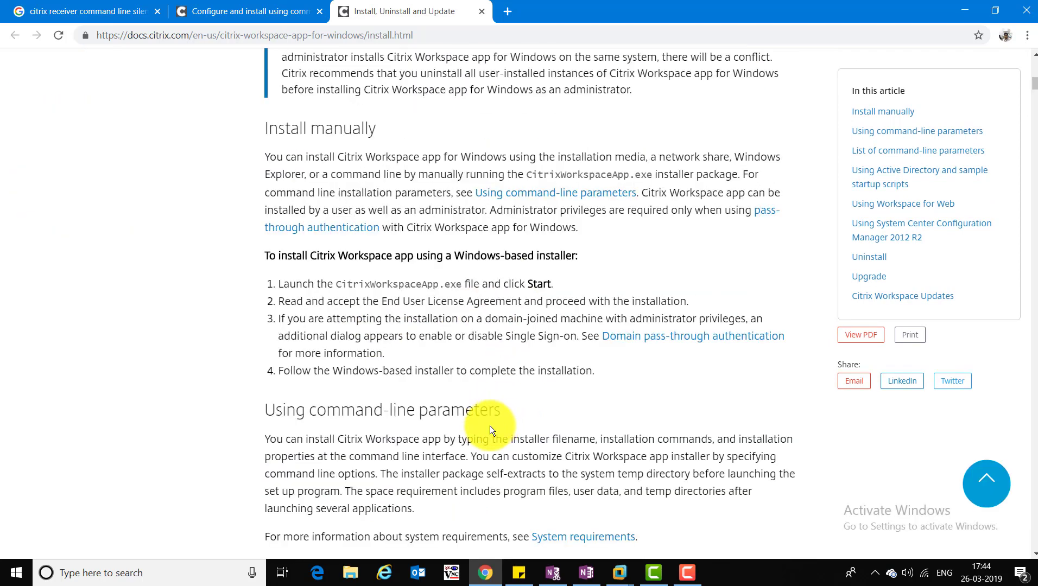
scroll(488, 428, down, 7)
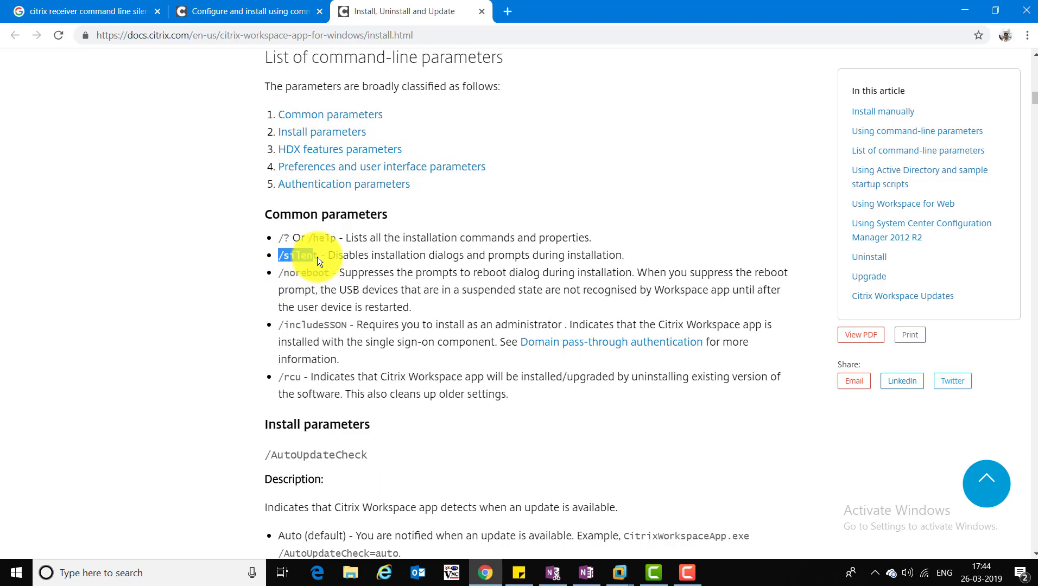
drag(278, 255, 466, 293)
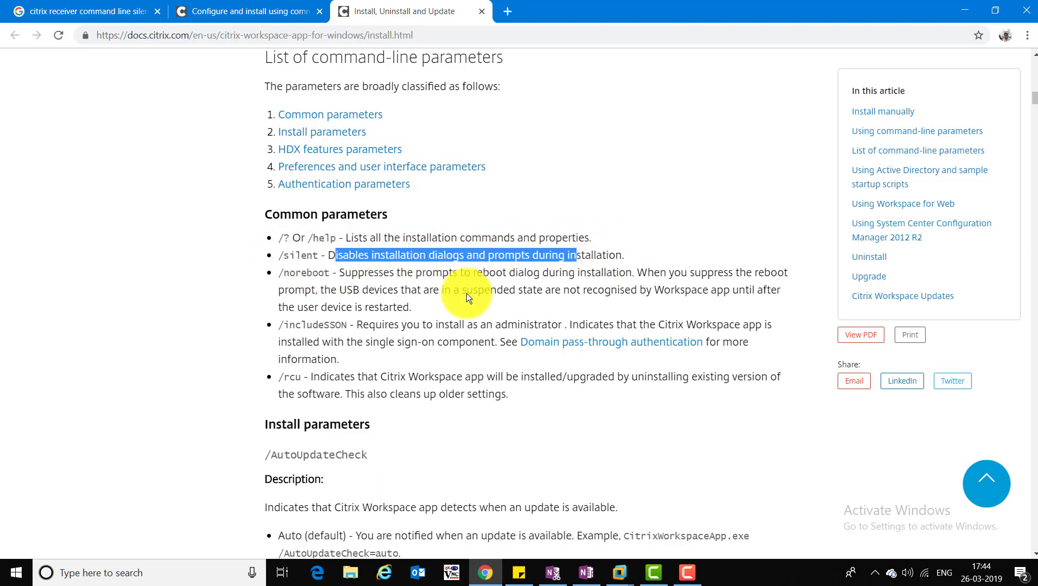
drag(310, 262, 443, 256)
drag(596, 253, 425, 265)
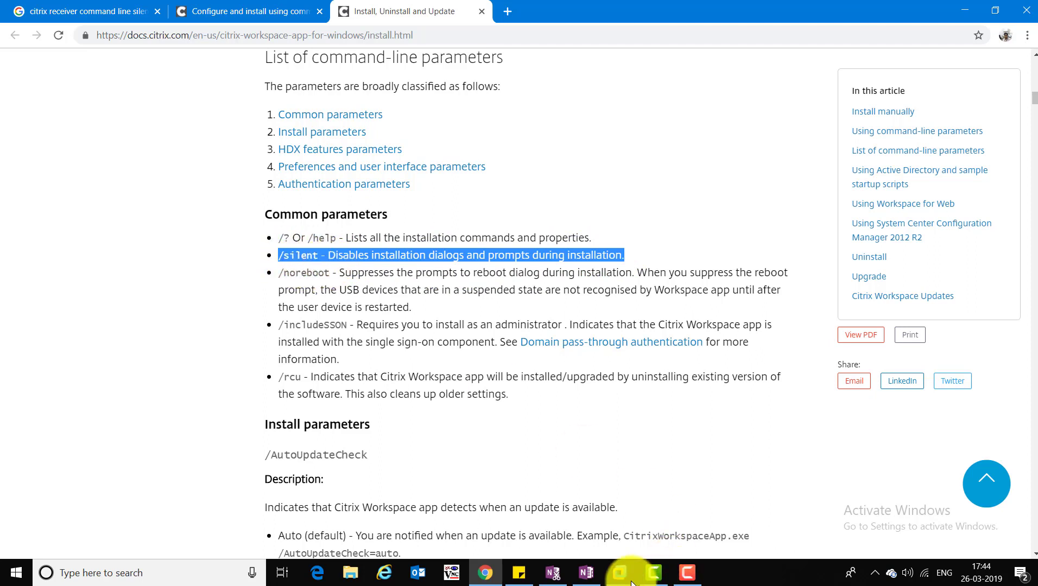
click(674, 483)
- Switch back to the SCCM virtual machine and set the deployment type's installation program to CitrixReceiver.exe /silent, without quotation marks
click(619, 573)
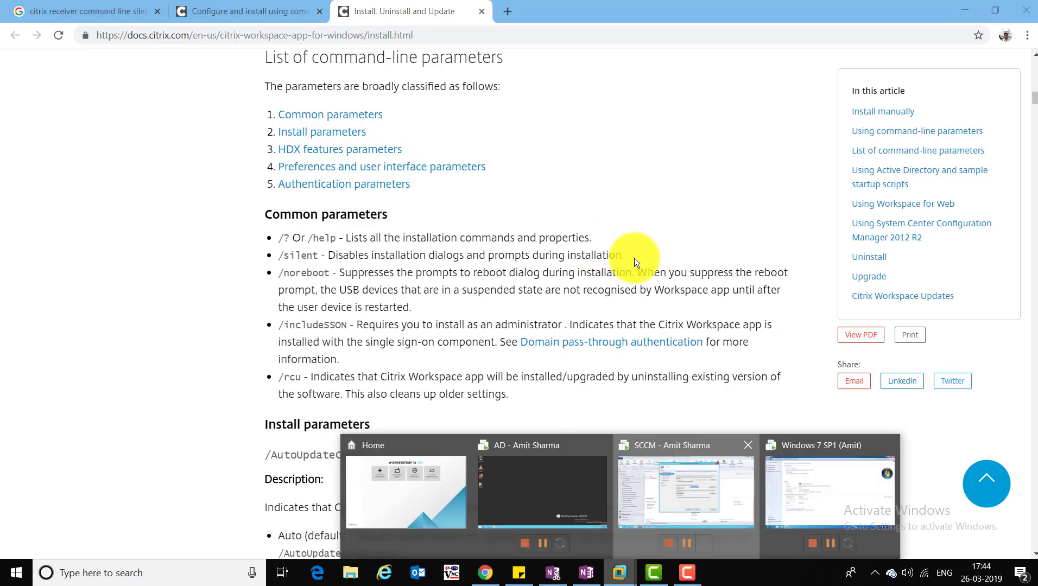
key(Return)
click(629, 251)
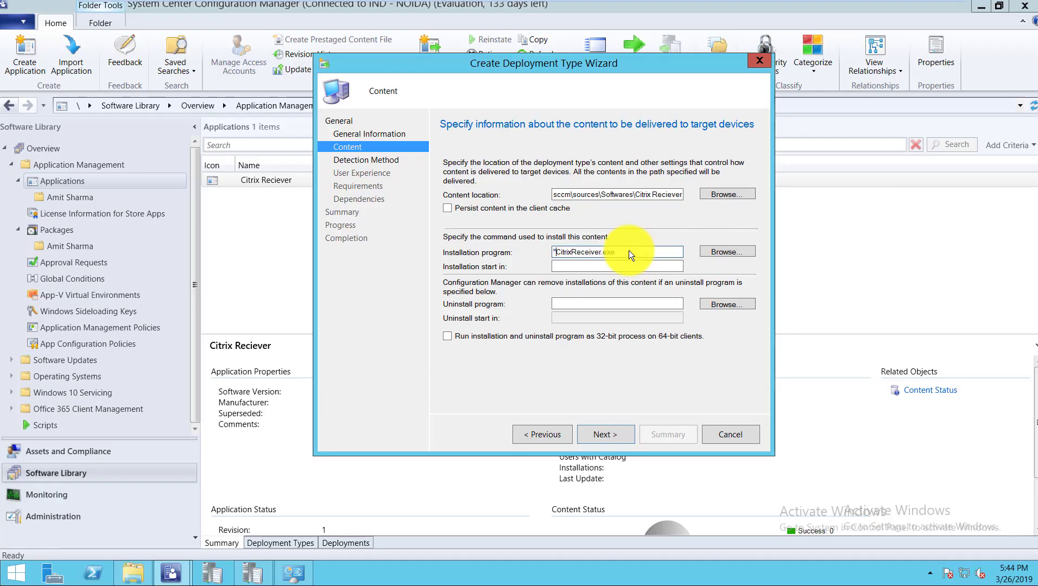
key(BackSpace)
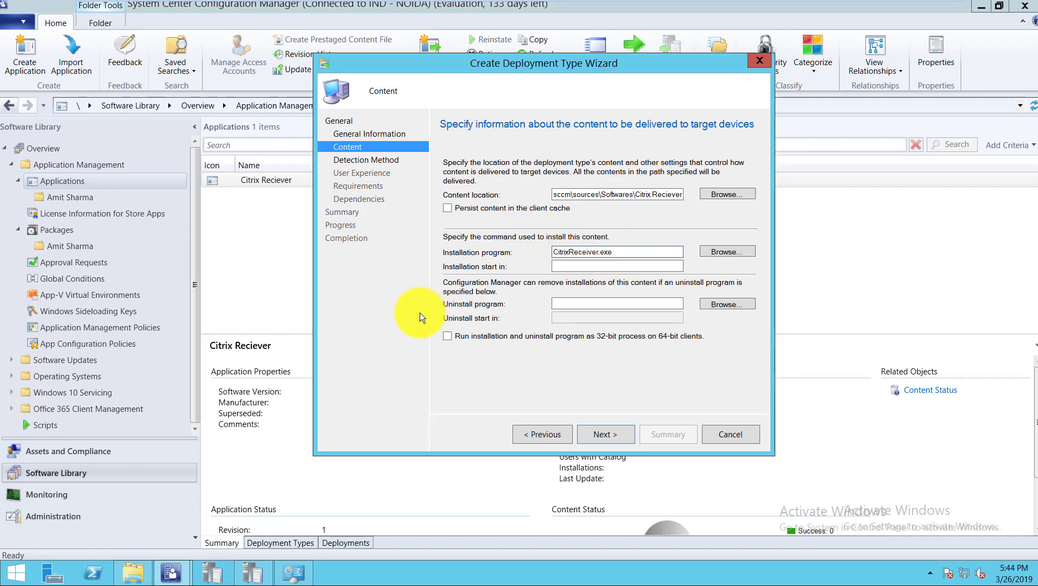
text(/silent)
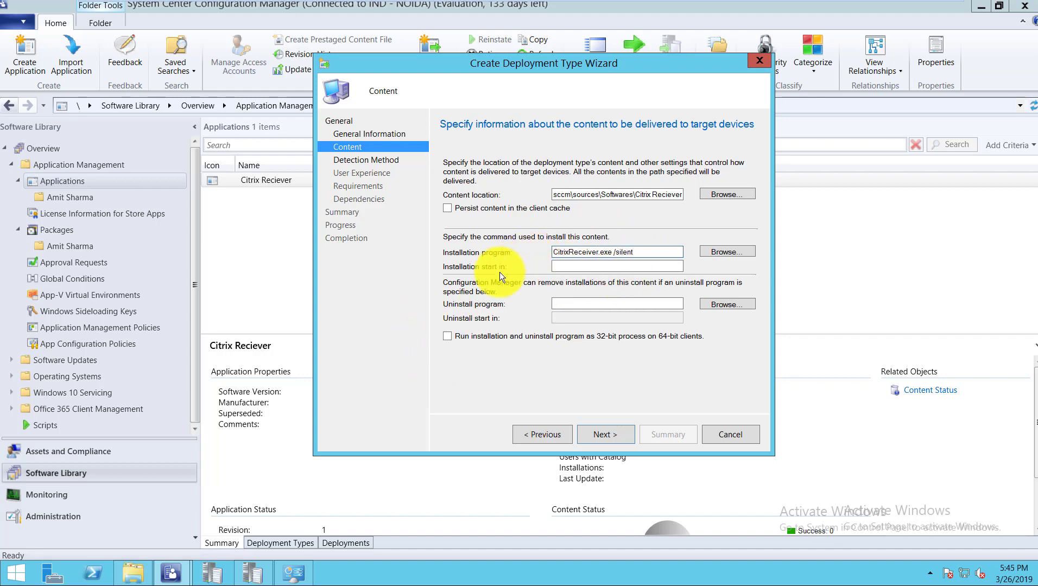
key(ctrl+a)
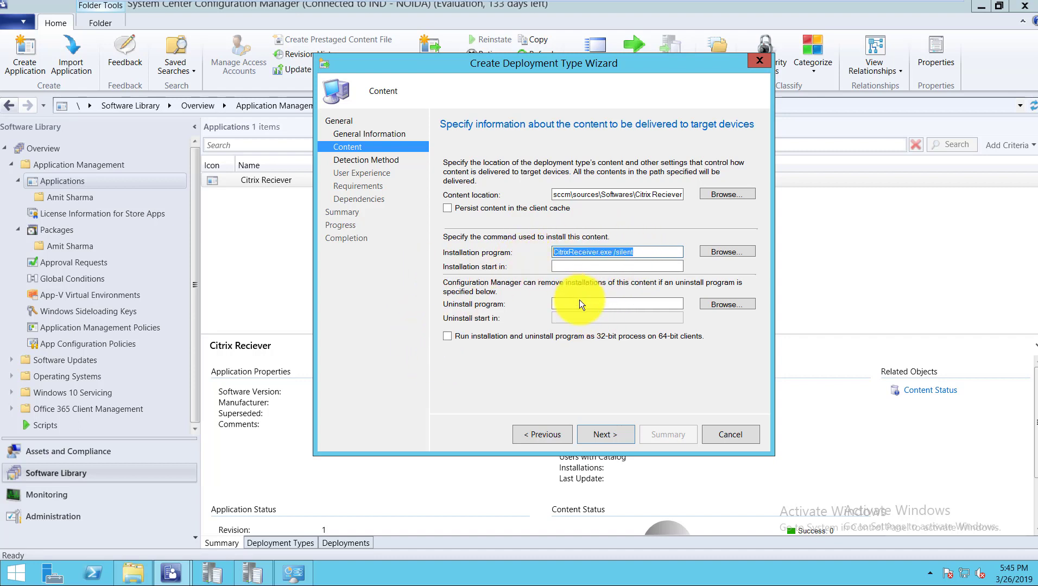
- Go to the uninstall program setting, then switch to Chrome and look through the Citrix article's install parameters for an uninstall command
click(724, 304)
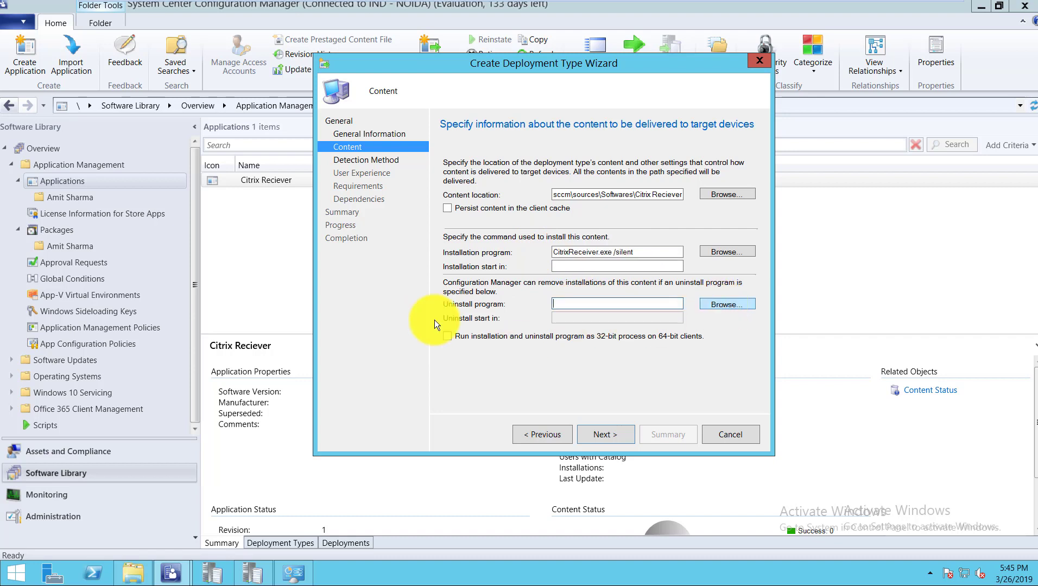
key(Tab)
key(Return)
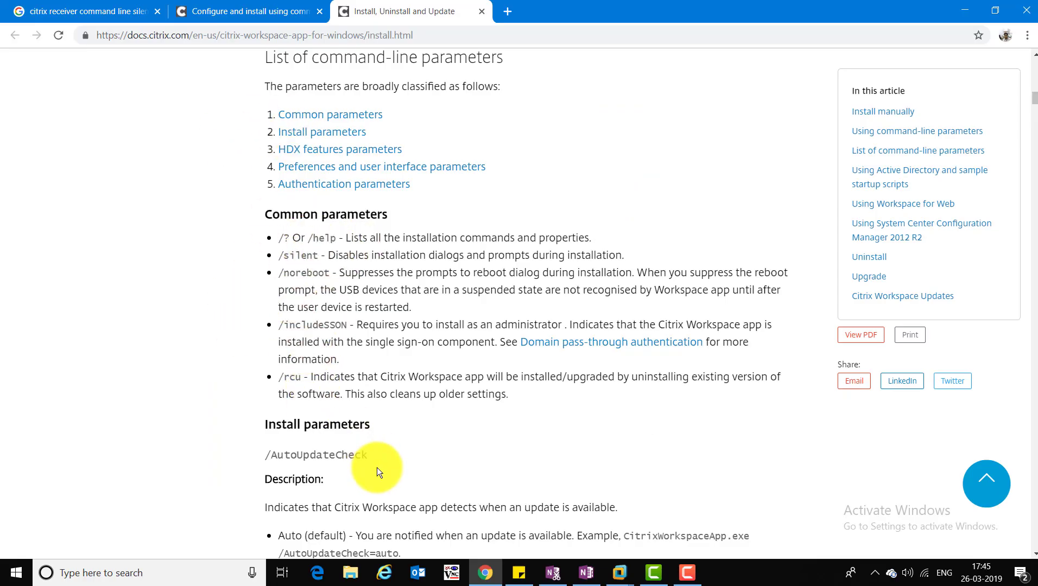
scroll(329, 400, down, 3)
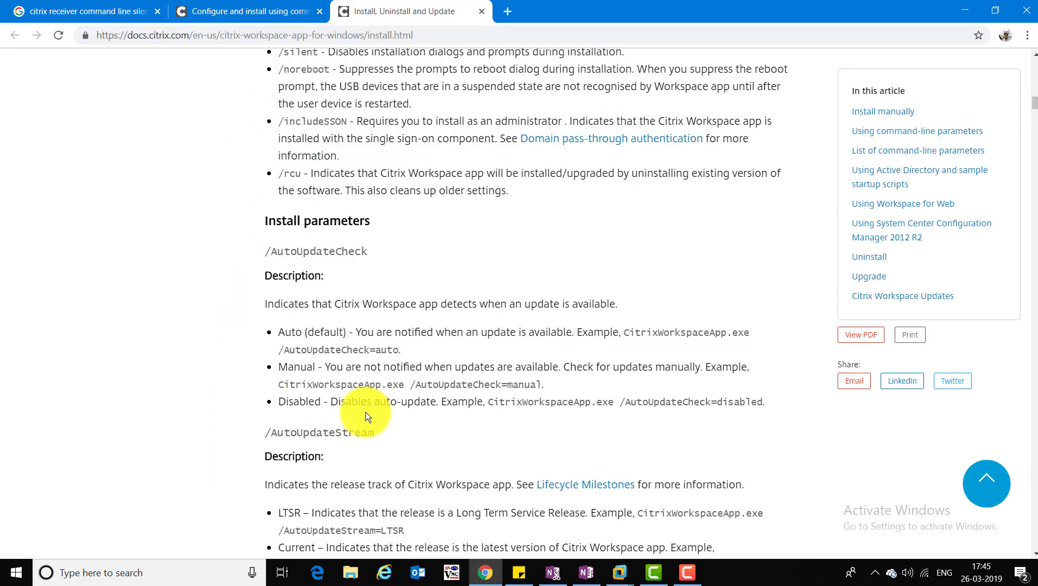
scroll(367, 432, down, 3)
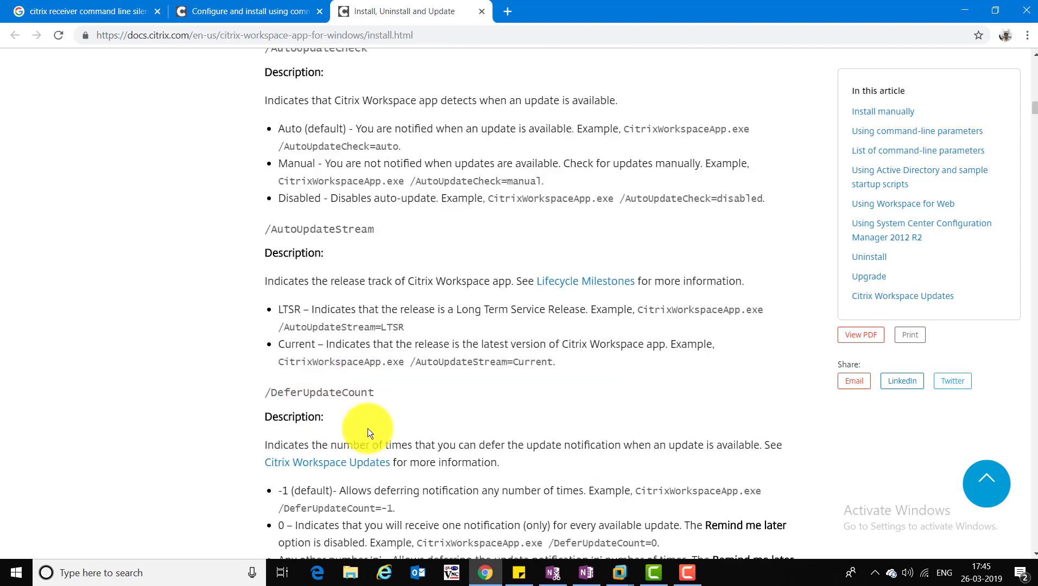
scroll(370, 434, down, 2)
scroll(391, 407, down, 4)
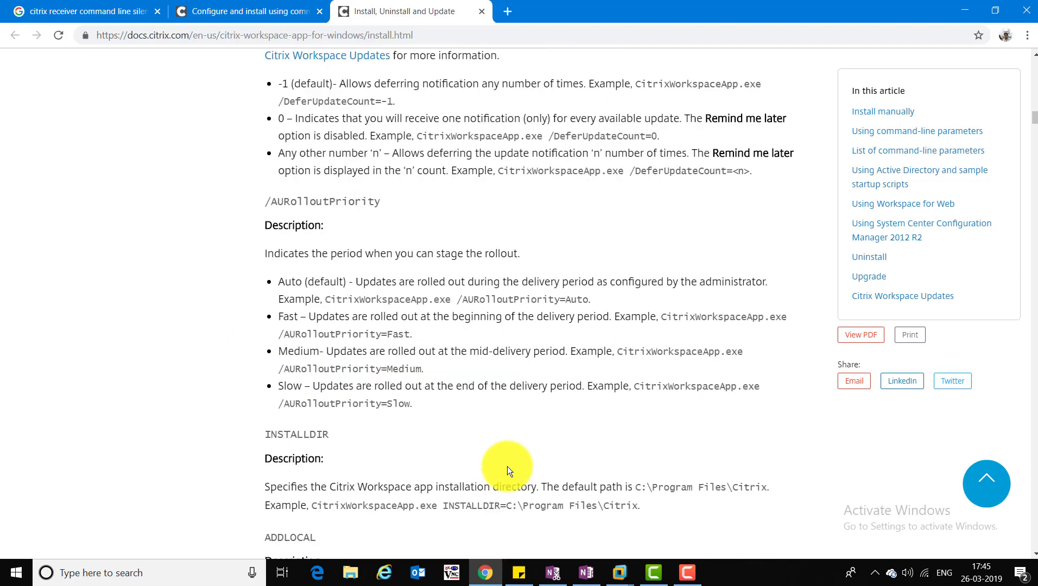
scroll(724, 496, down, 1)
- Switch back to the SCCM virtual machine, cancel browsing for an uninstall program, and continue the deployment type wizard to its detection method settings
click(620, 572)
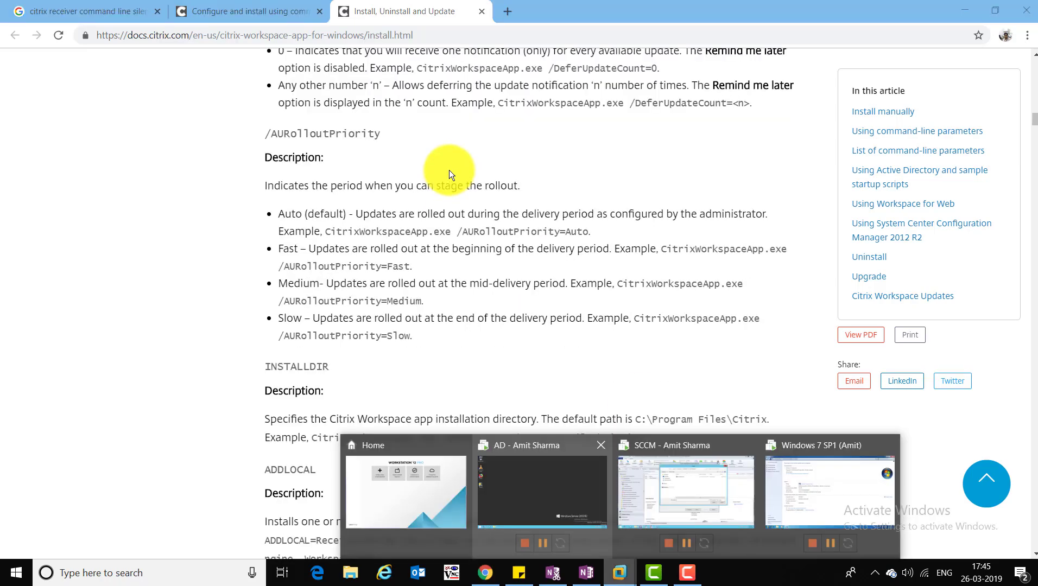
click(724, 496)
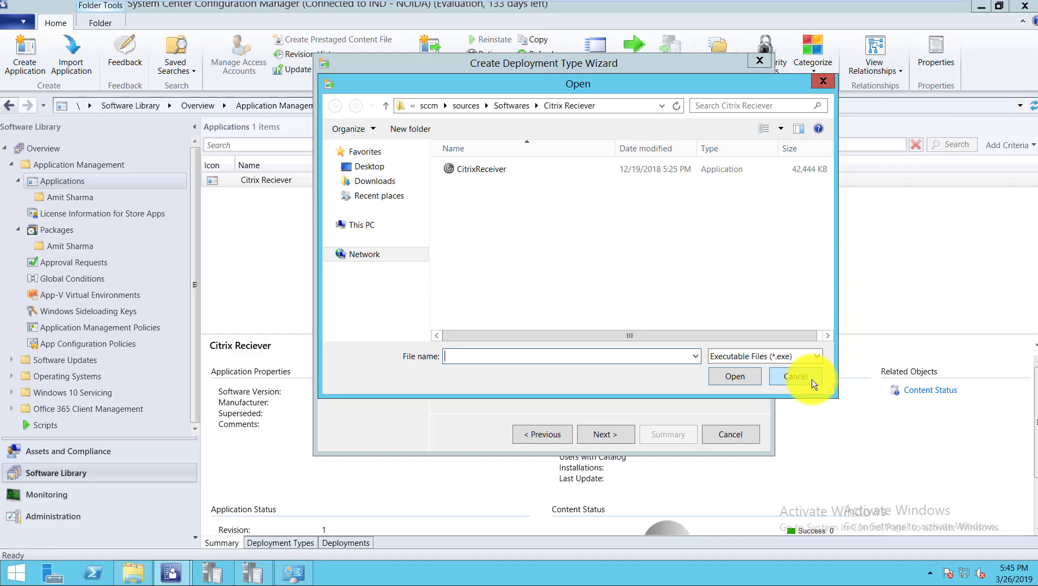
key(Escape)
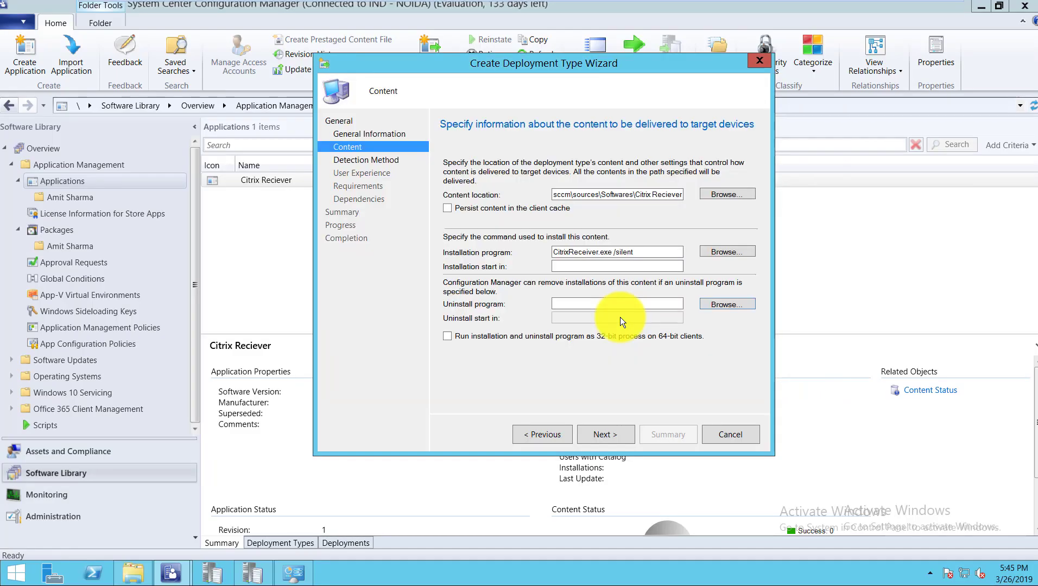
click(645, 254)
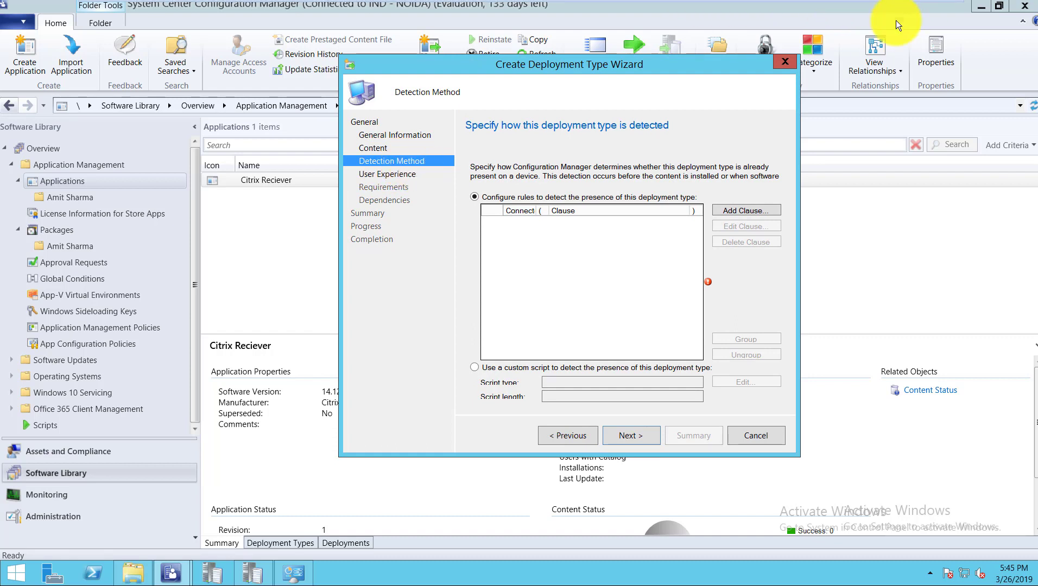
- Switch to the "Application - SCCM" page in OneNote and highlight the Detection Method topic
click(485, 573)
click(587, 572)
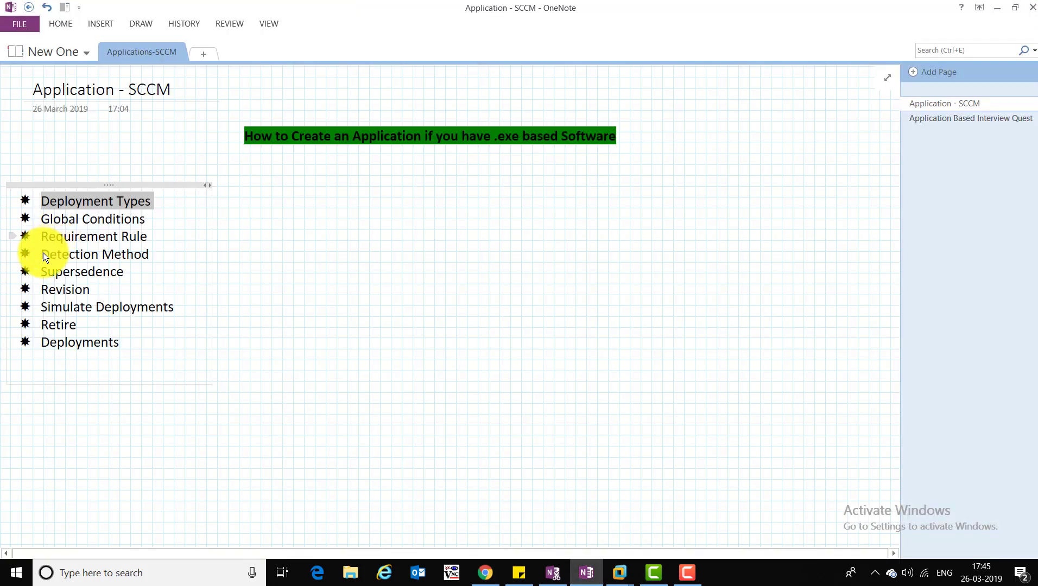
drag(143, 256, 42, 255)
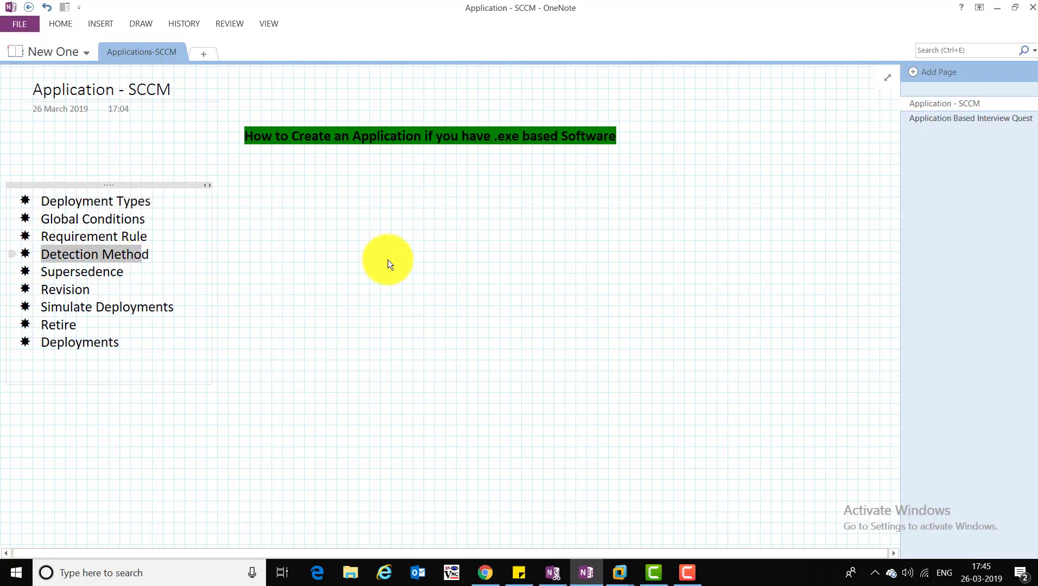
key(shift+End)
- Add a three-line note beside the topic list reading File System, Registry and Windows Installer
click(391, 256)
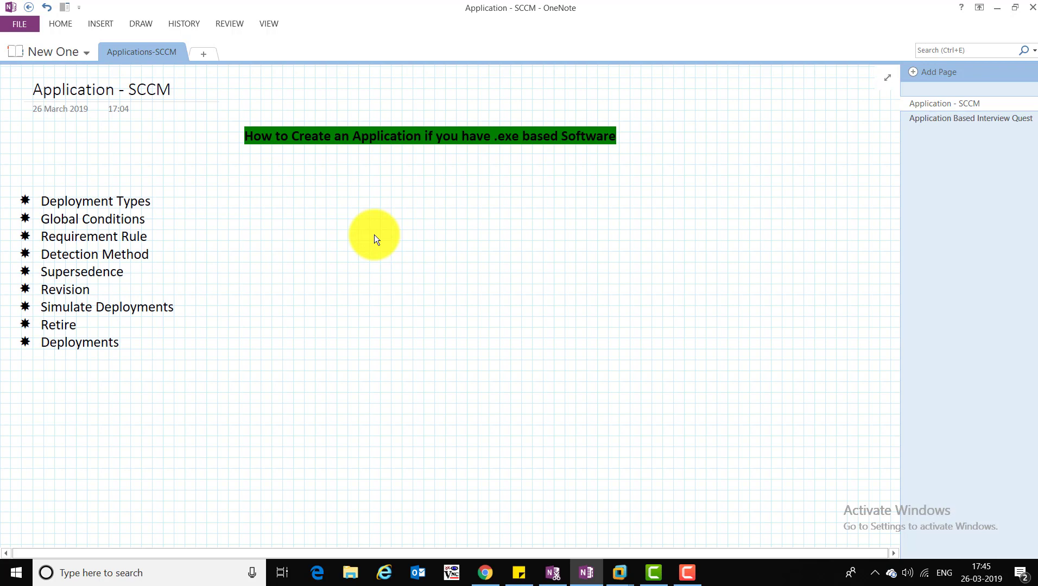
text(FI)
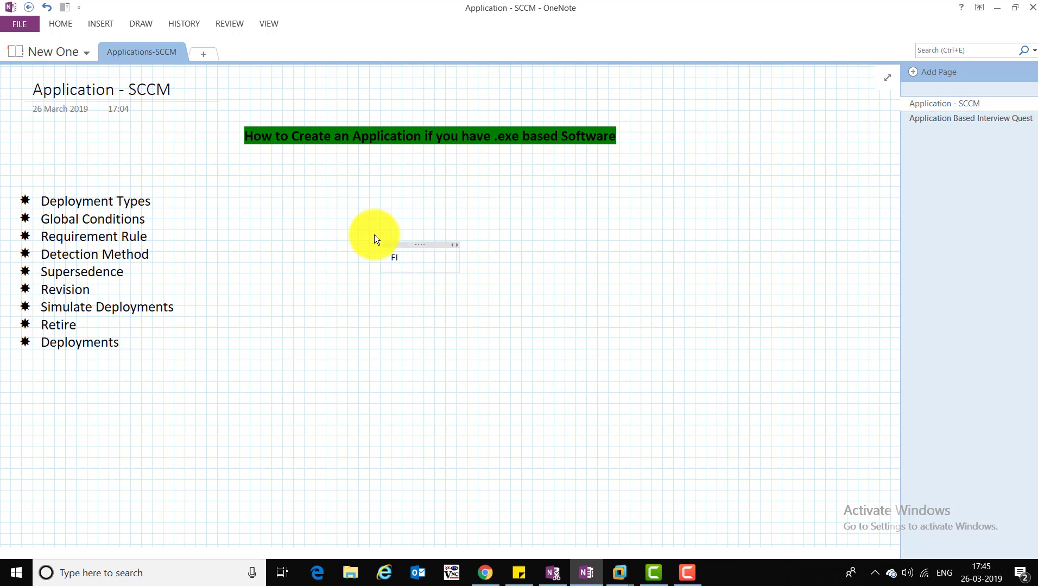
text(lele Sy)
text(stem)
text(Regis)
text(try)
key(Return)
text(Windows Inst)
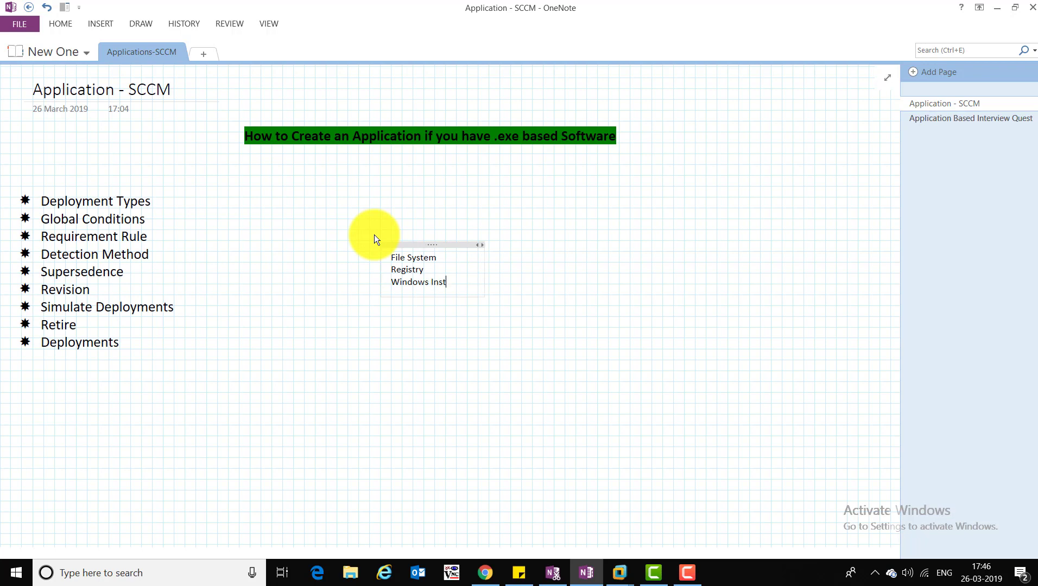
text(aller)
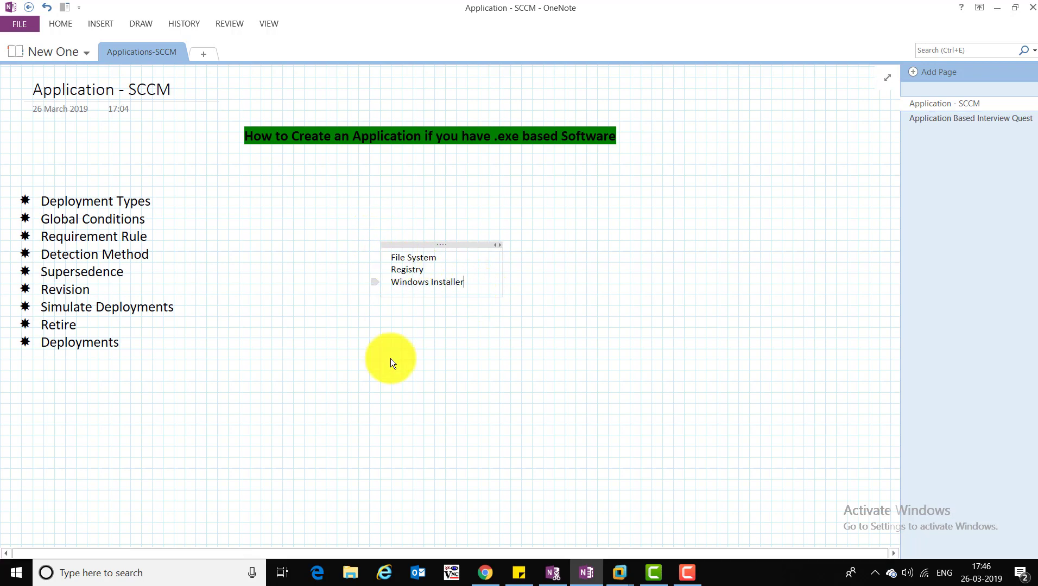
- Highlight the Detection Method topic and the noted File System, Registry and Windows Installer options in turn to review them
key(ctrl+a)
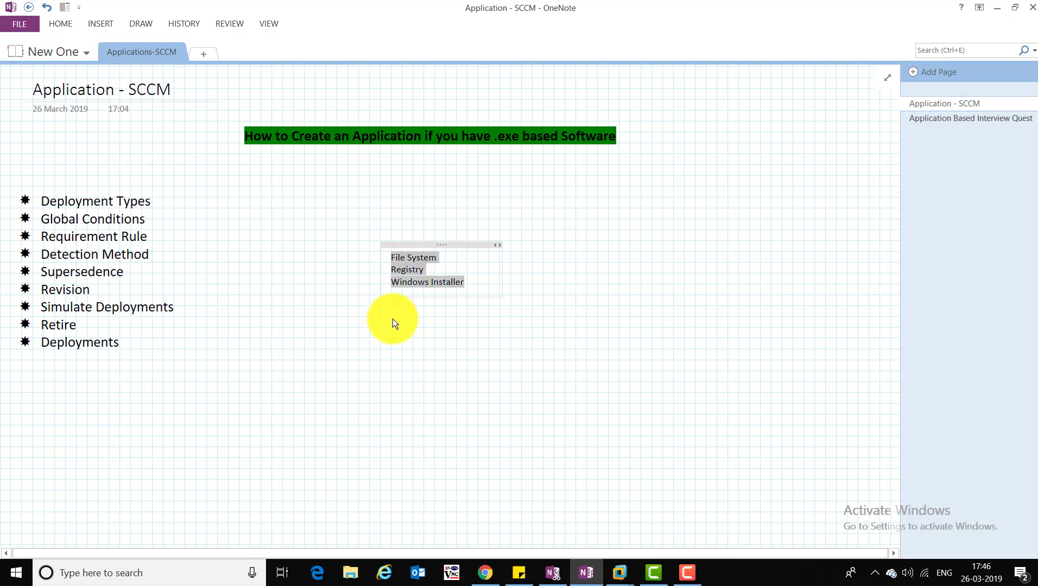
click(445, 334)
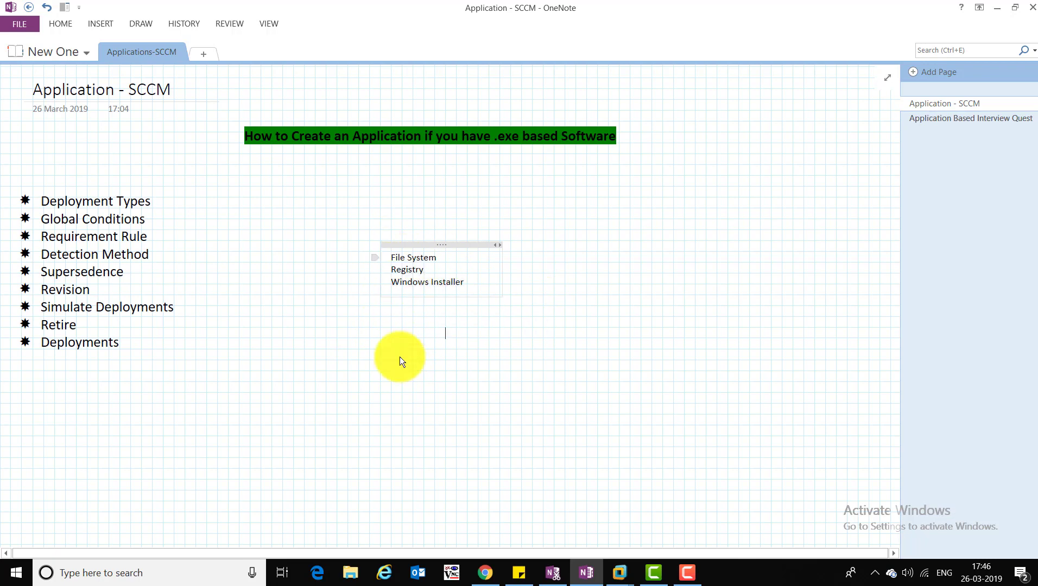
click(376, 258)
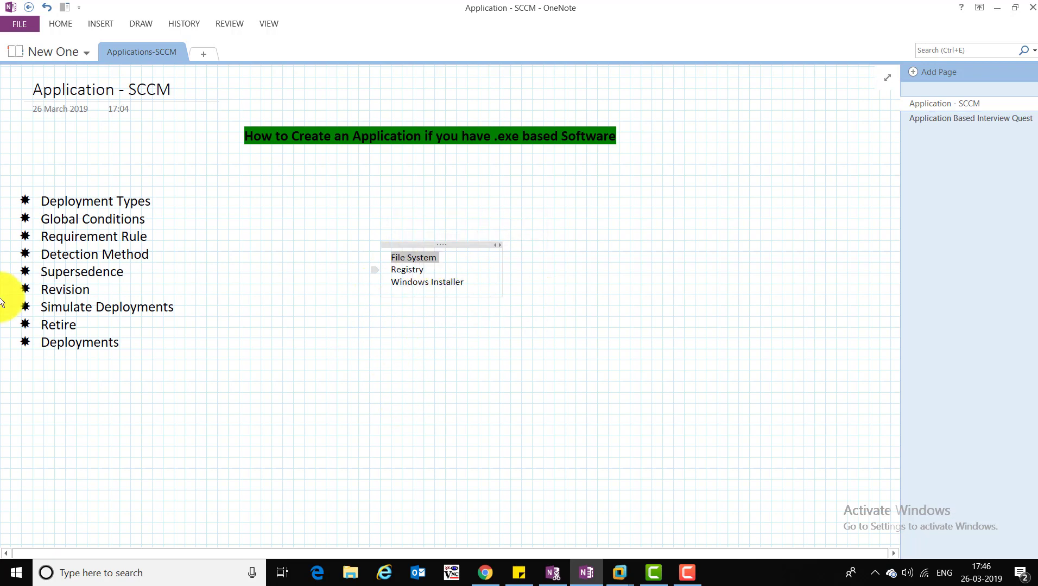
drag(41, 256, 148, 256)
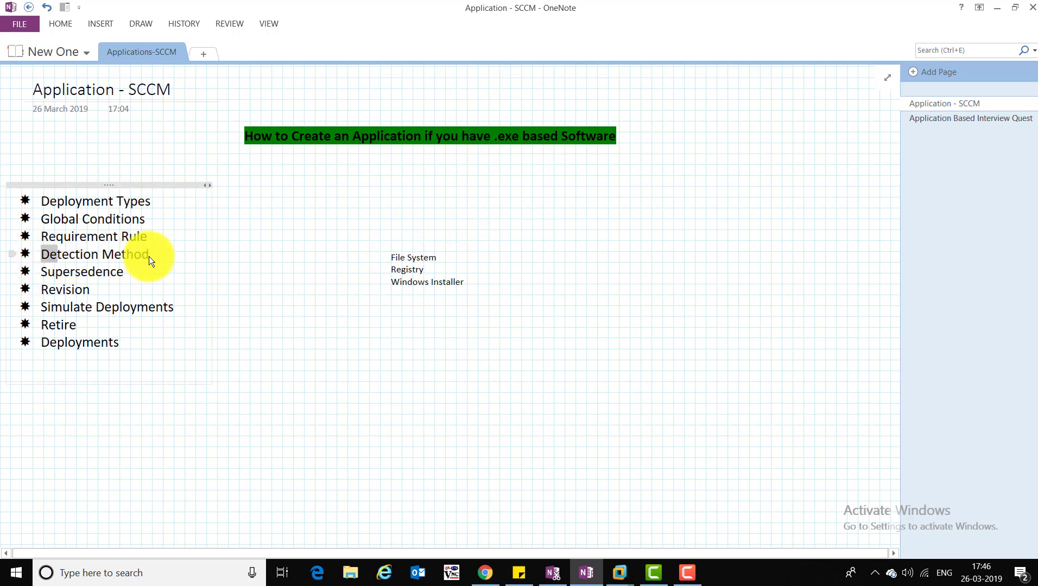
triple_click(82, 259)
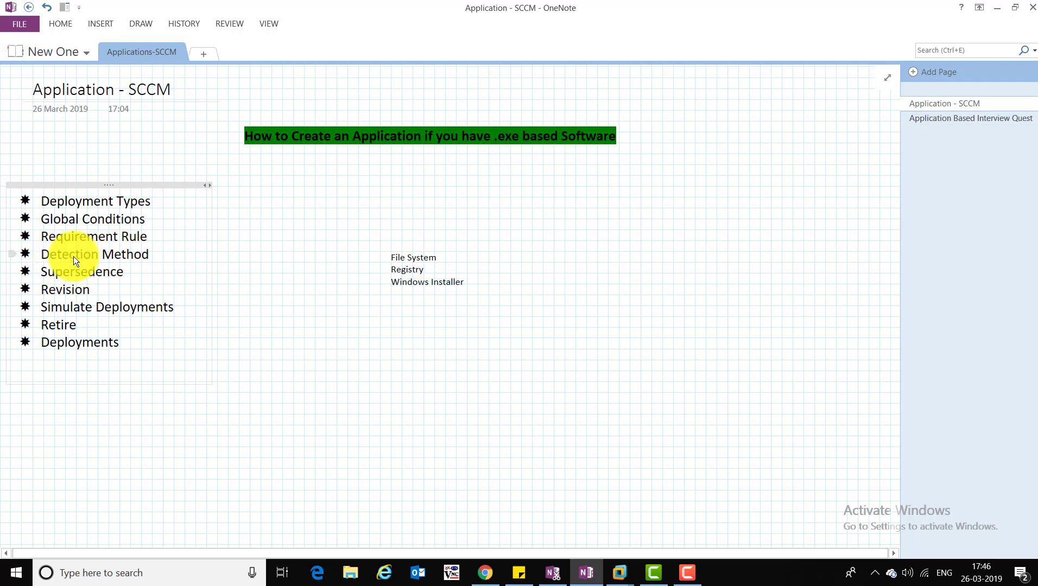
triple_click(45, 256)
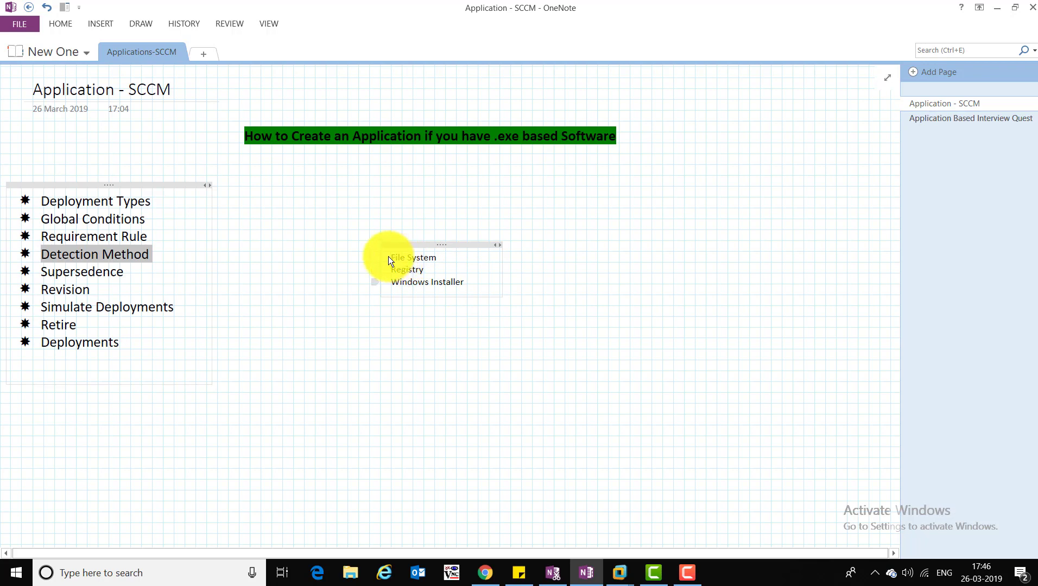
drag(389, 256, 325, 262)
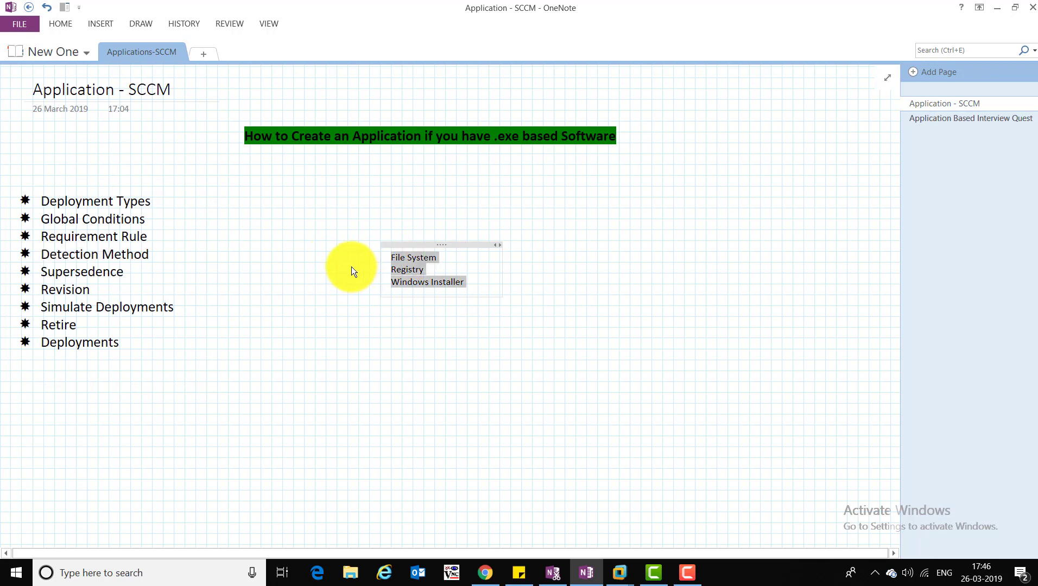
click(411, 262)
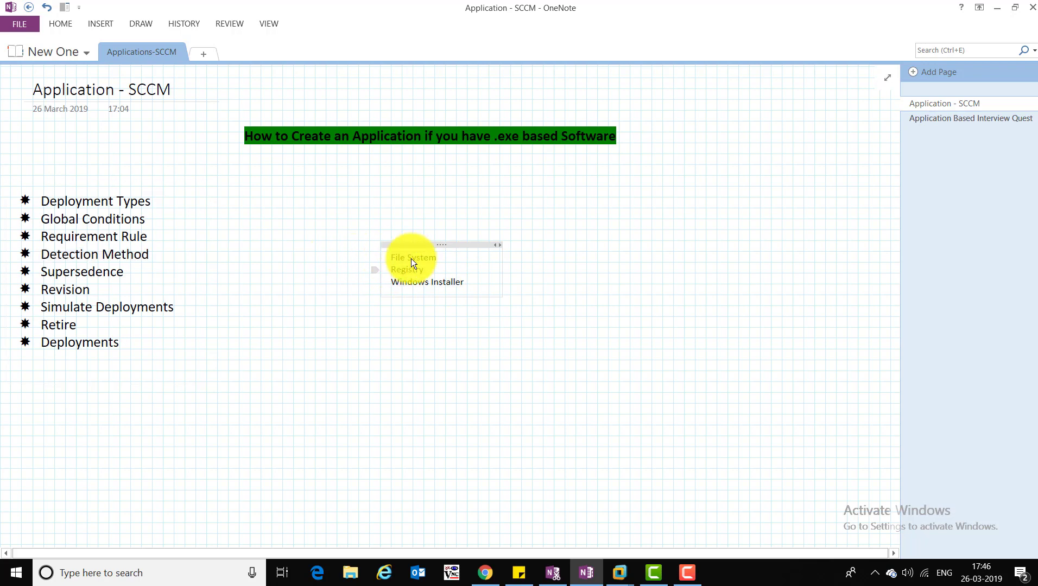
drag(464, 281, 452, 349)
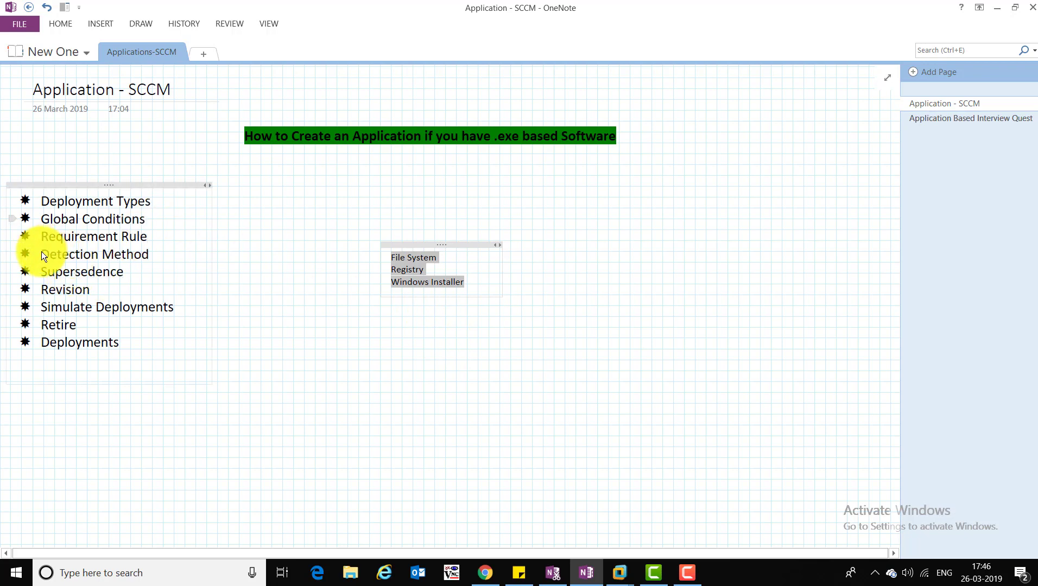
triple_click(149, 254)
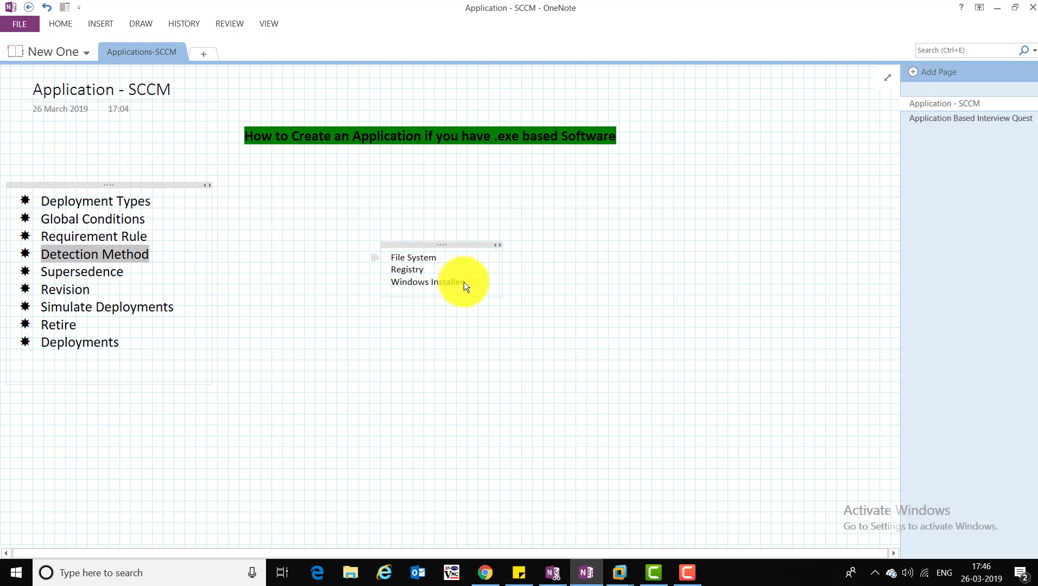
drag(465, 283, 389, 254)
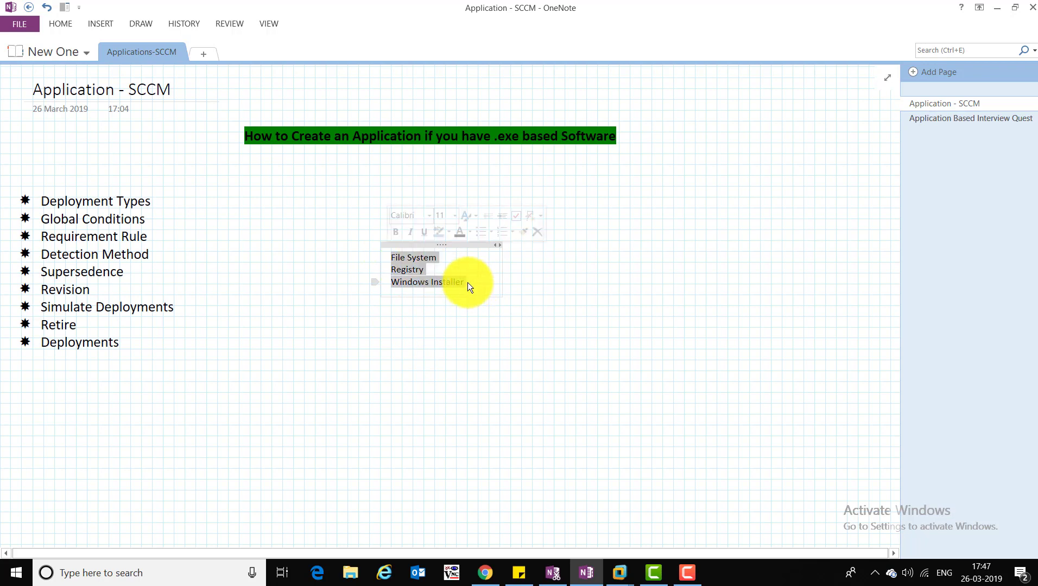
- Highlight the three noted detection options together, ending with only the File System line highlighted
click(395, 263)
drag(388, 259, 380, 254)
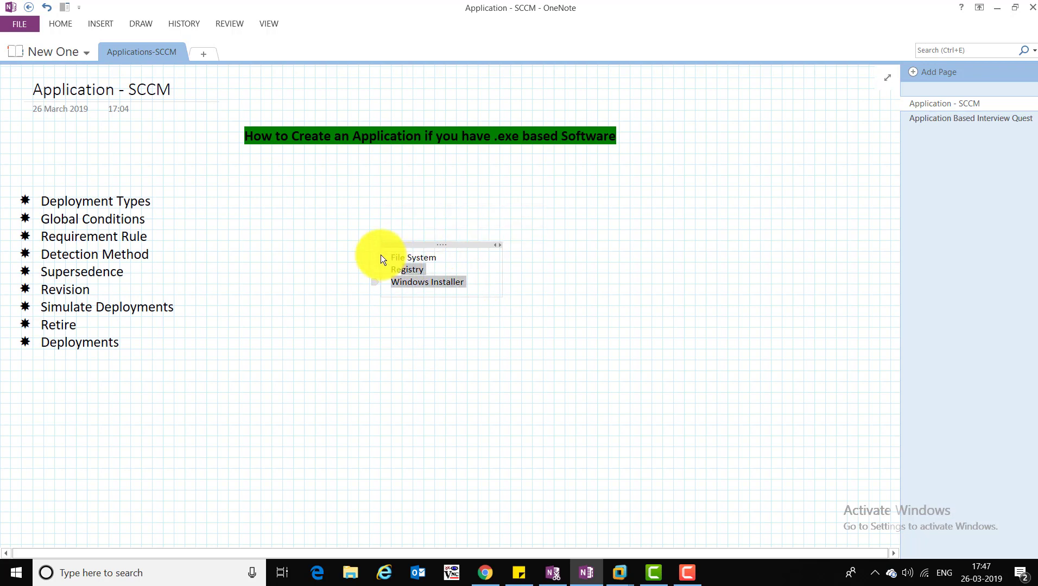
key(shift+Up)
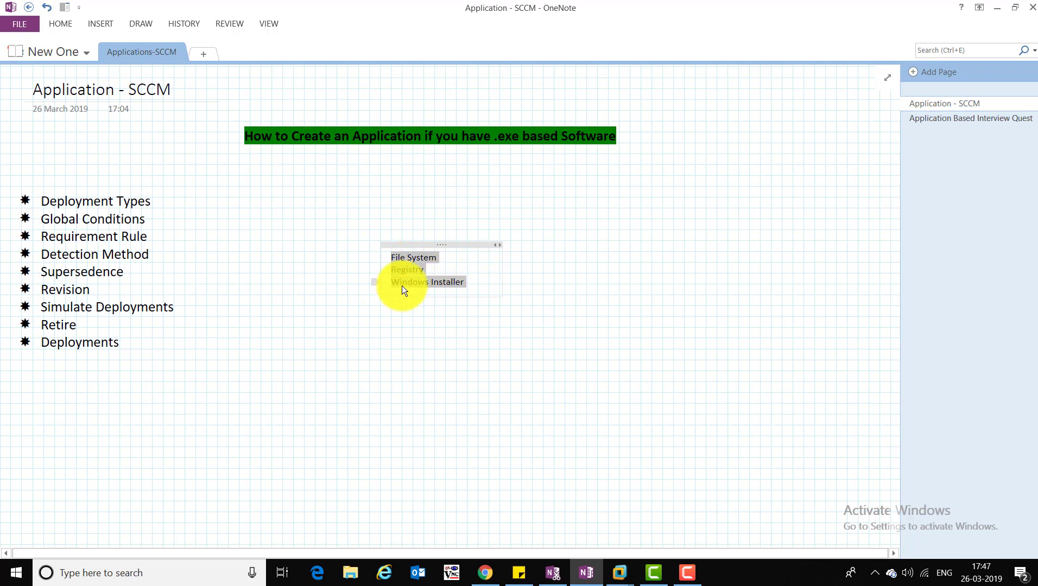
click(396, 255)
triple_click(394, 259)
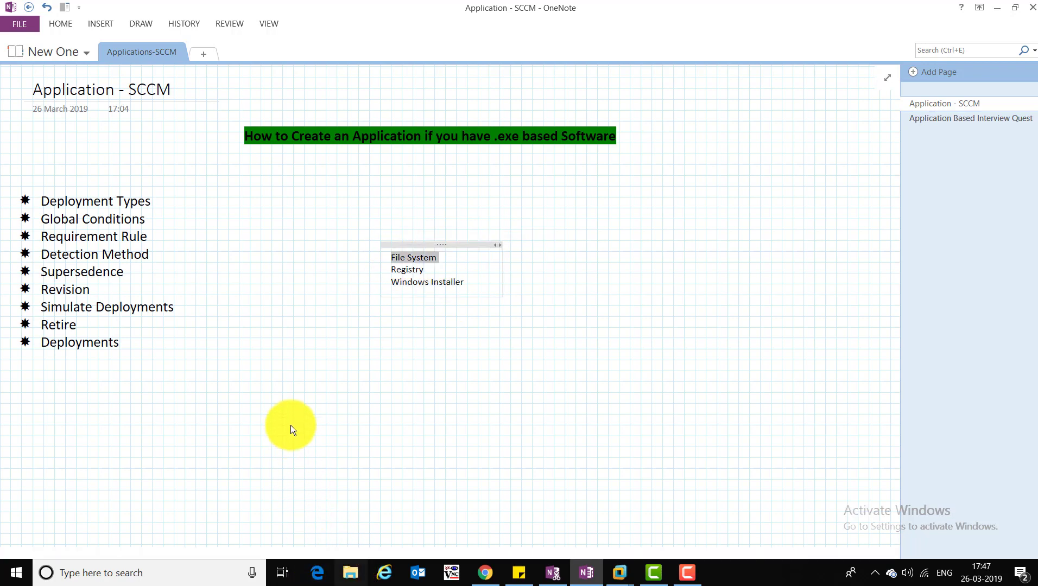
- Switch to File Explorer and open the Program Files (x86) folder on the C: drive
key(alt+Tab)
click(193, 265)
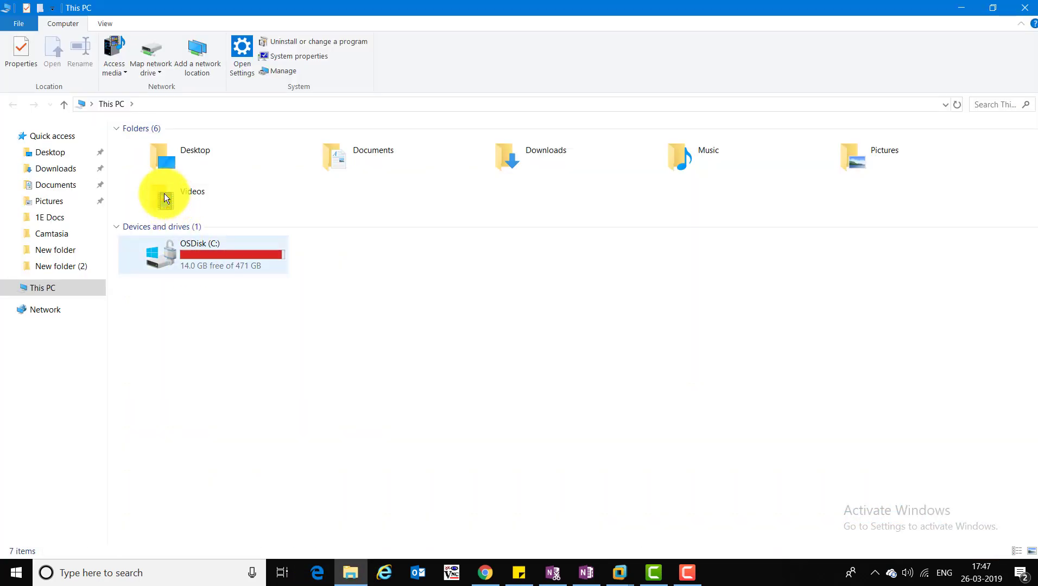
double_click(177, 254)
key(p)
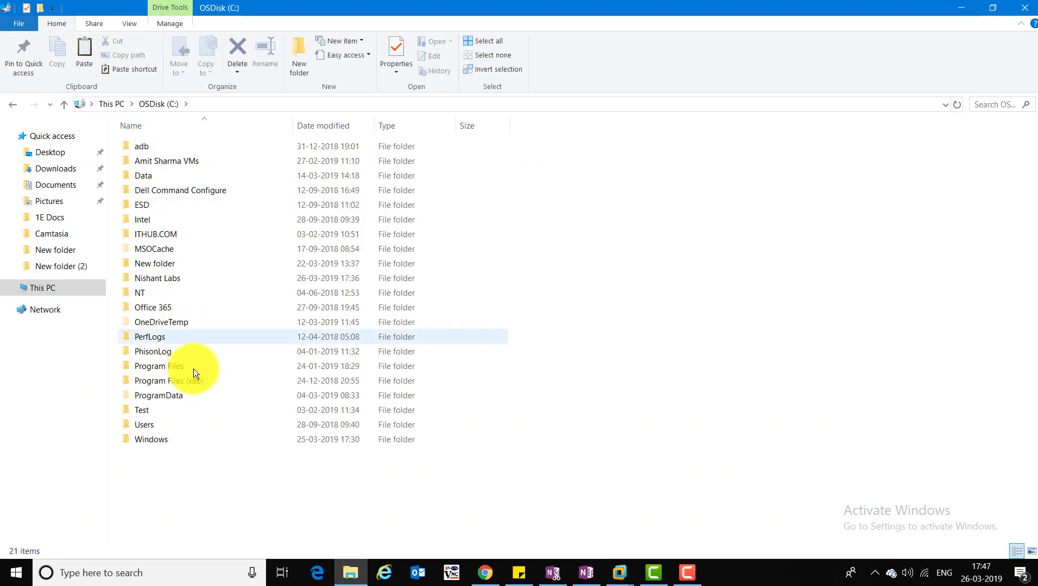
key(r)
click(195, 381)
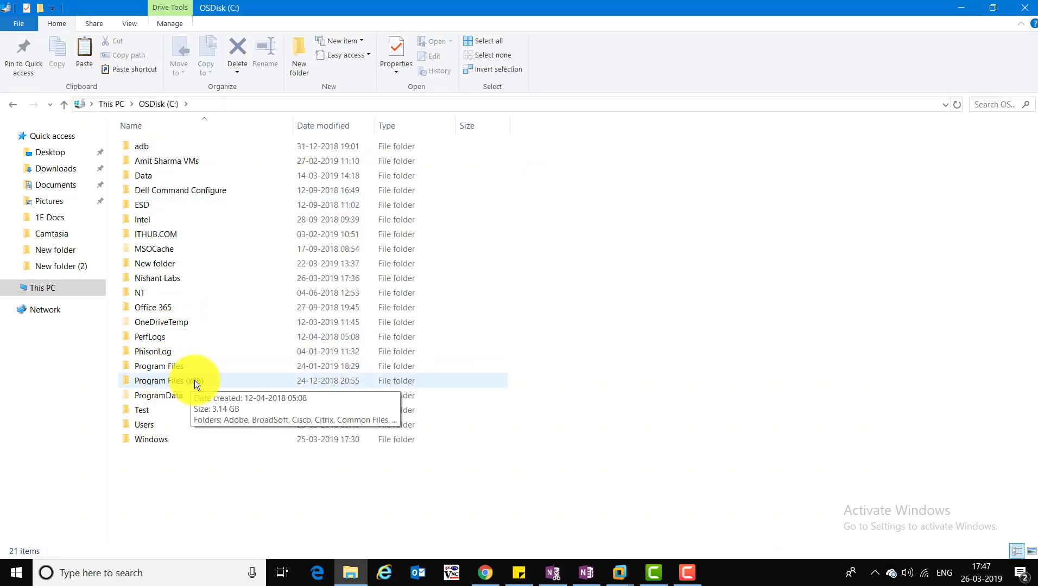
key(Return)
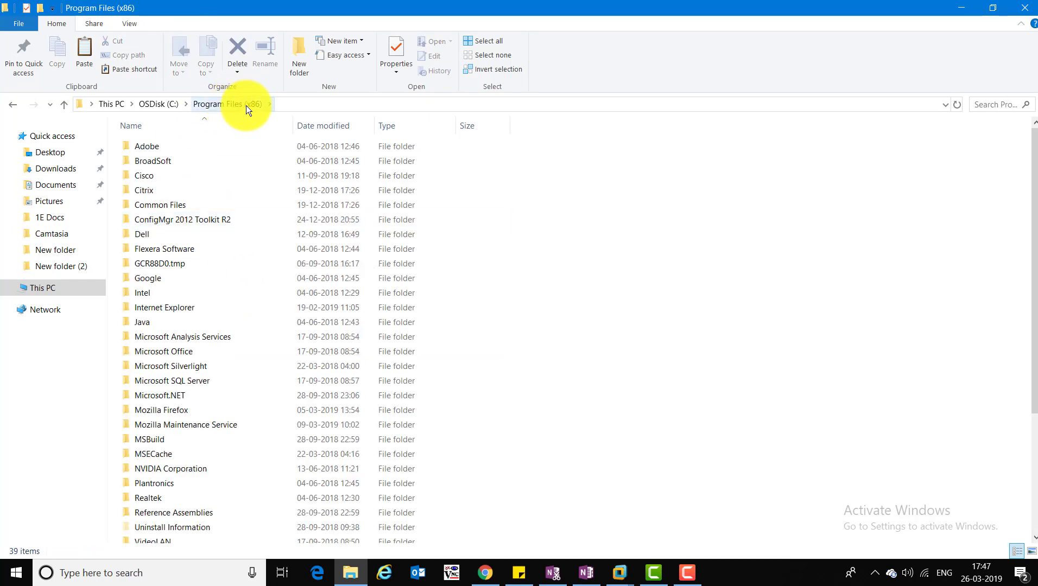
- Open the Citrix folder and its ICA Client subfolder to view the installed Citrix files
text(go)
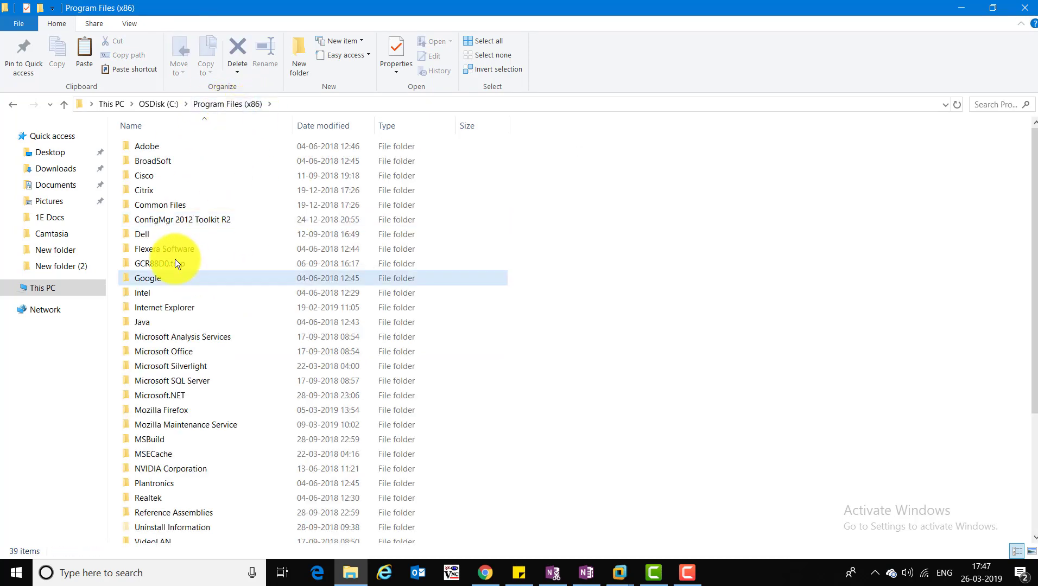
click(138, 178)
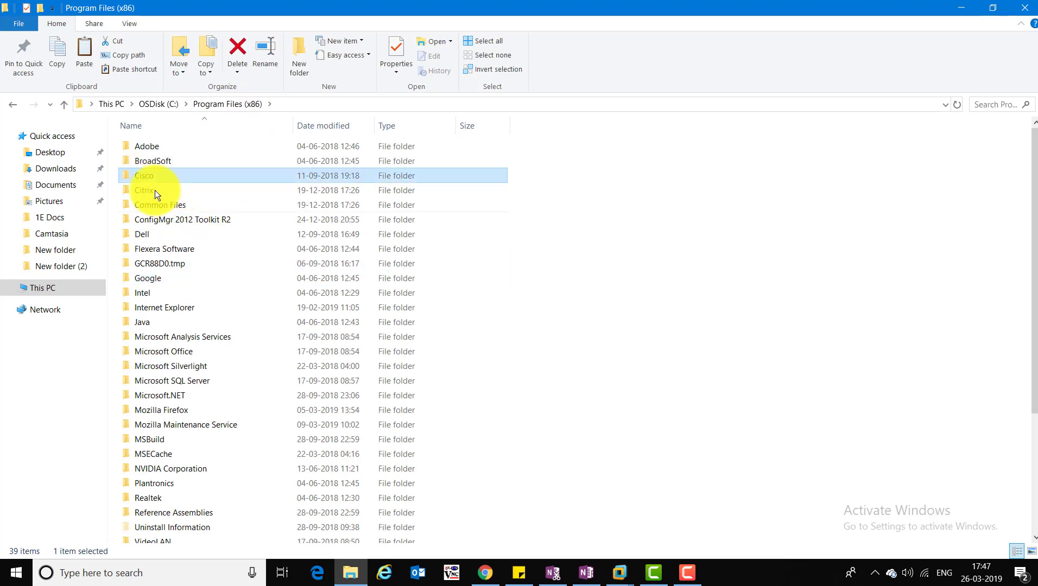
mouse_move(153, 190)
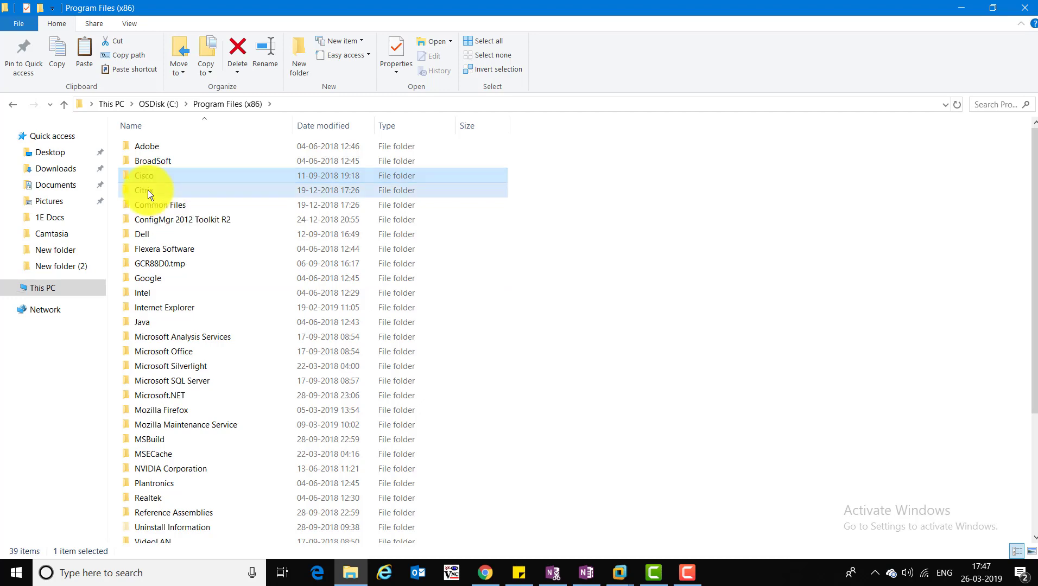
key(Down)
key(Return)
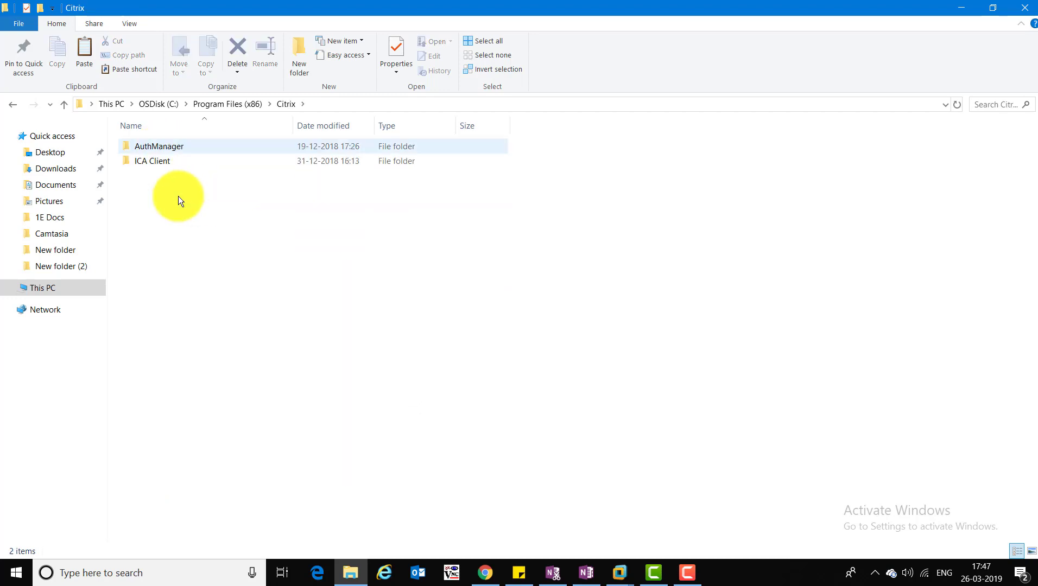
key(Down)
key(Return)
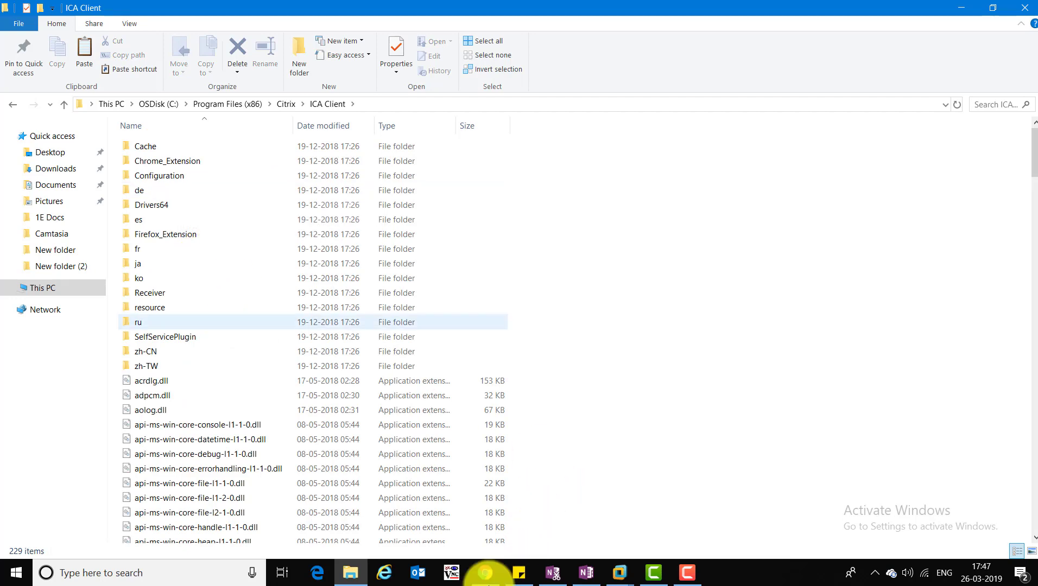
- Switch to Chrome and find the installation folder table in the Citrix Install, Uninstall and Update article
click(358, 263)
key(alt+Tab)
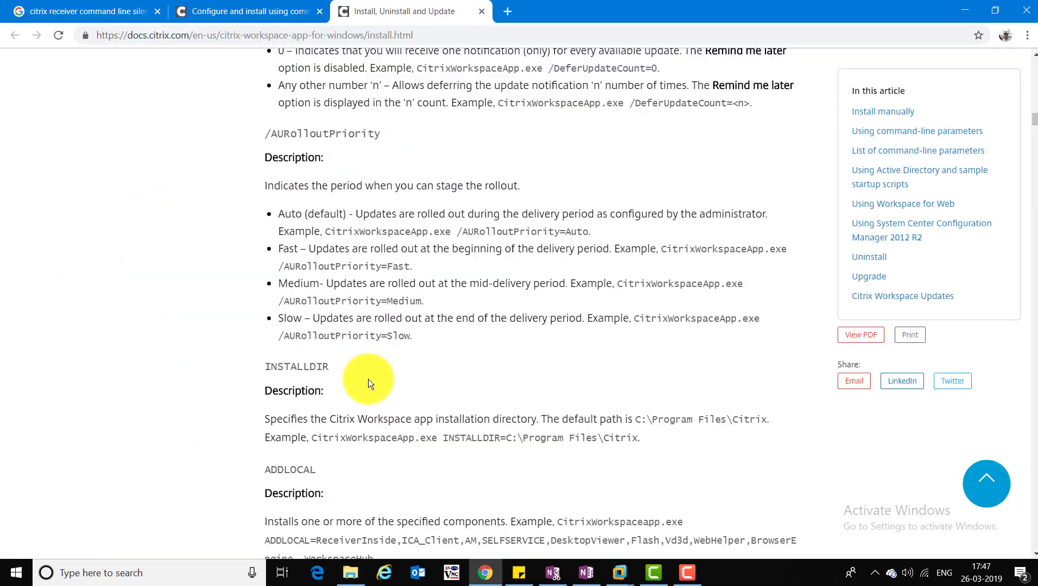
scroll(366, 387, up, 10)
scroll(368, 278, up, 10)
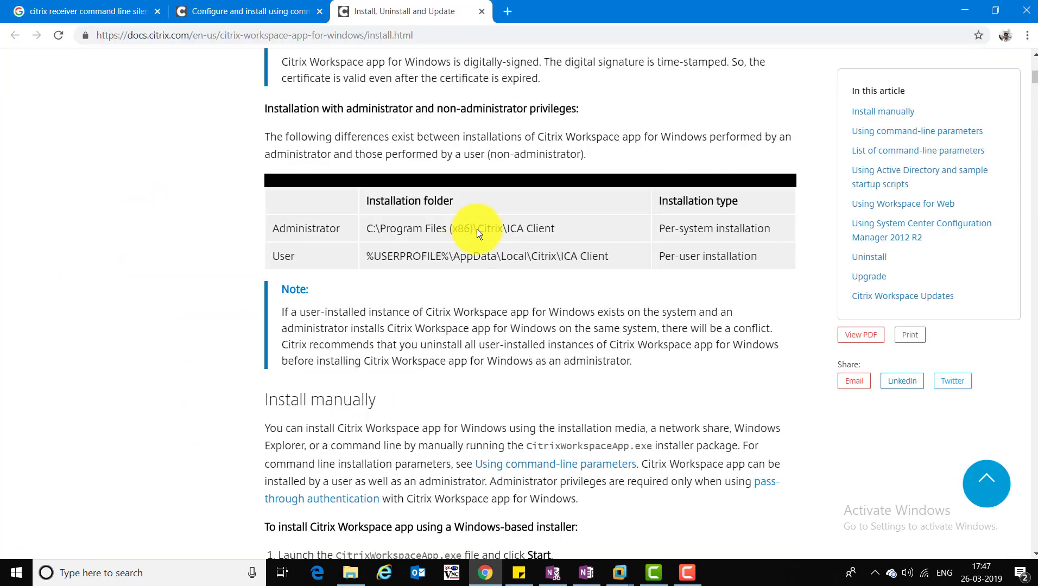
- Highlight the Administrator installation folder path in the article, then switch to File Explorer and select icadlgn.dll in the ICA Client folder
drag(556, 227, 365, 224)
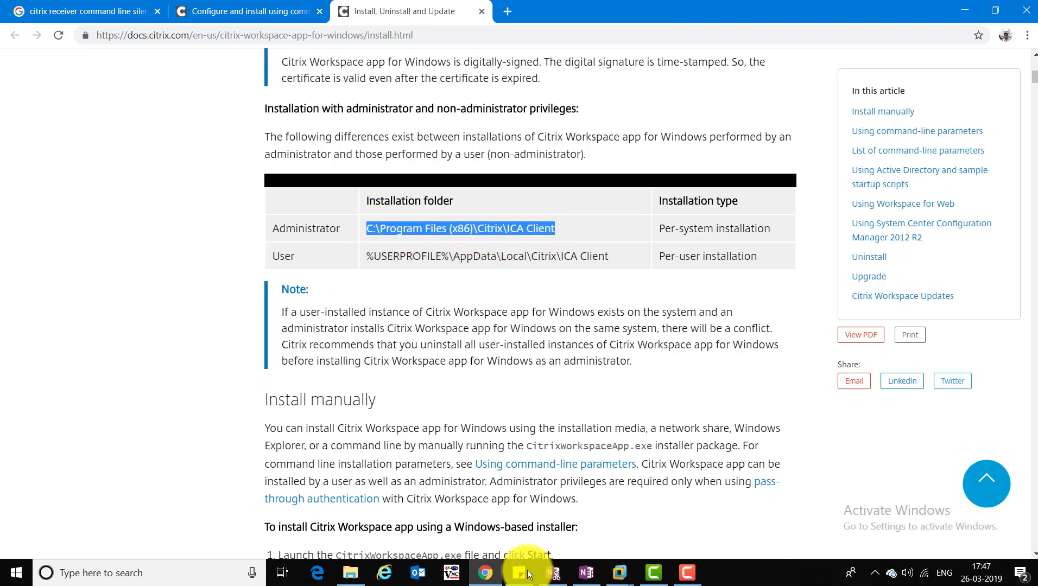
key(alt+Tab)
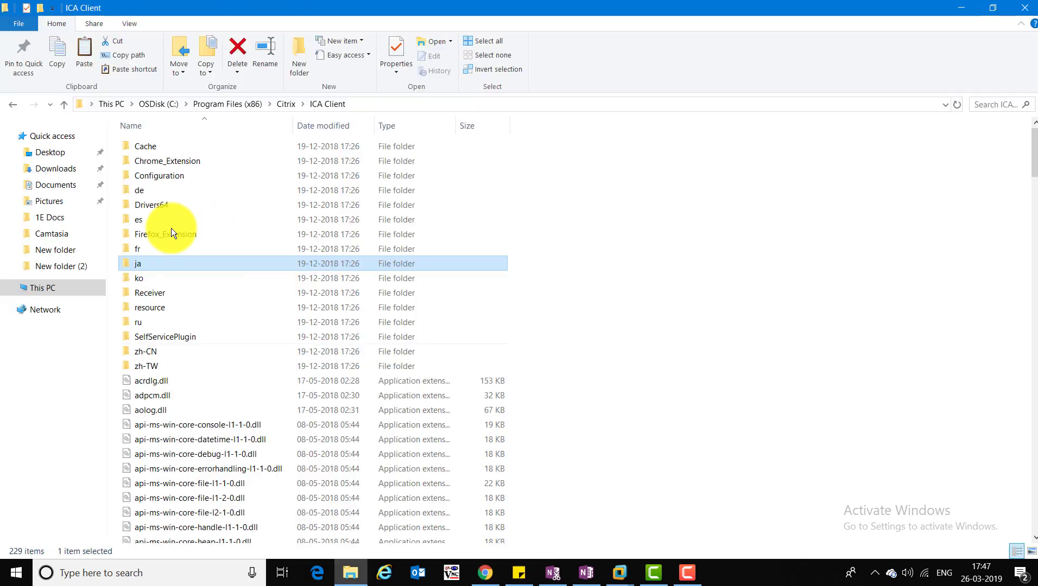
key(i)
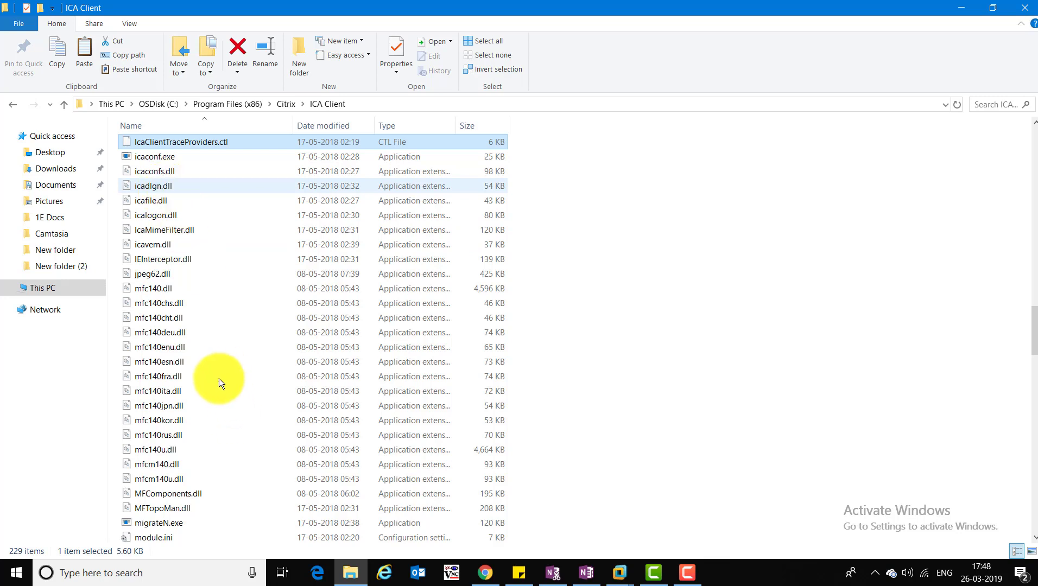
key(Down)
key(Down)
key(Down)
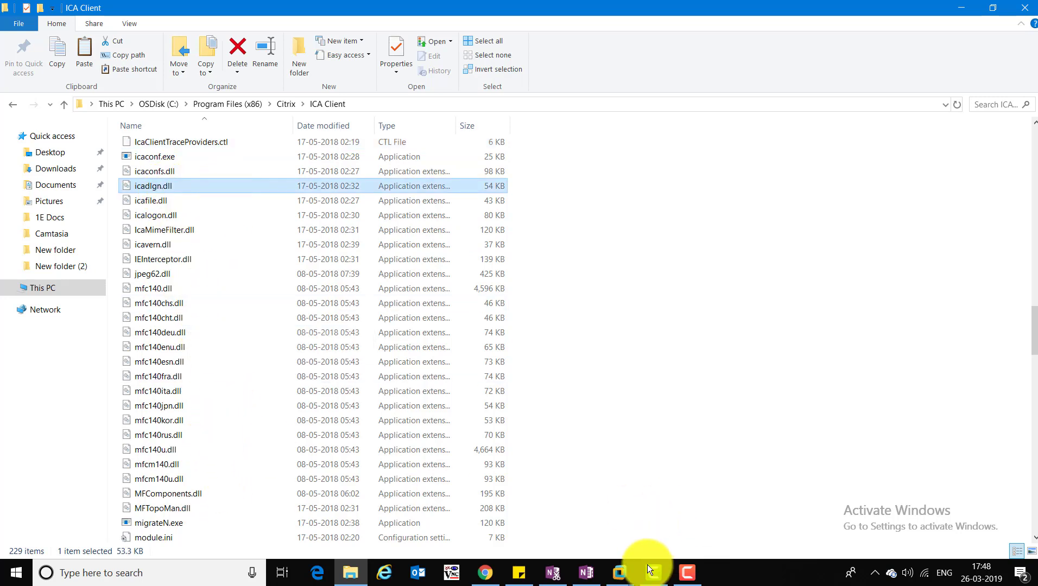
- Switch to the SCCM virtual machine and review the Detection Rule's setting types, keeping File System, with the empty Path ready for entry
click(619, 573)
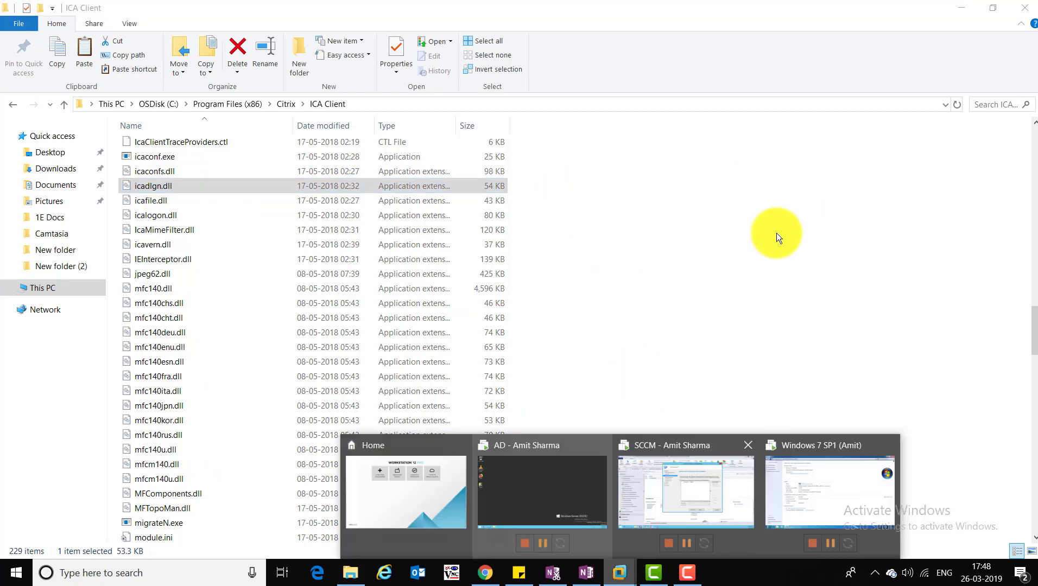
key(Return)
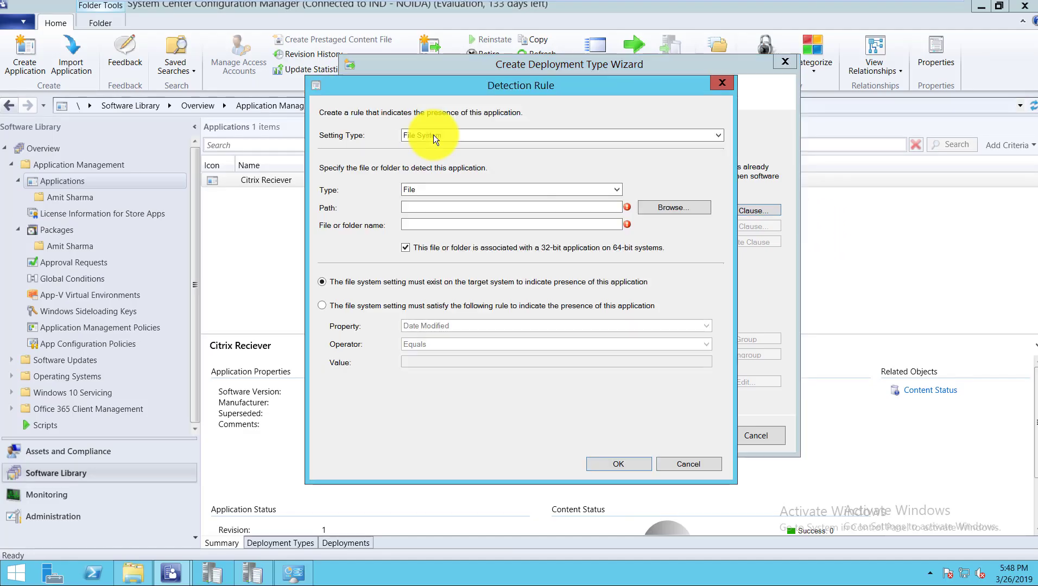
click(426, 139)
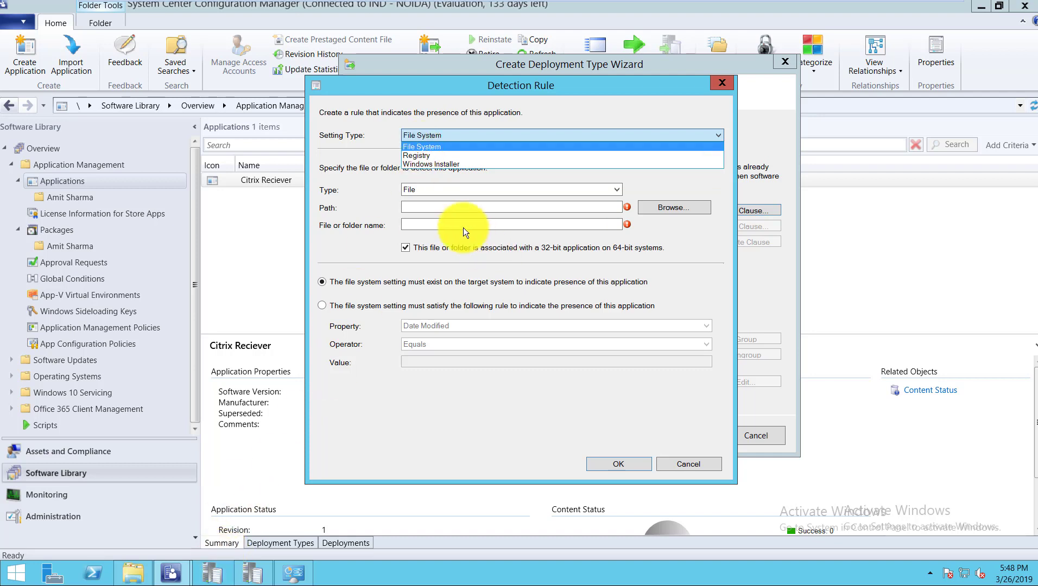
click(446, 208)
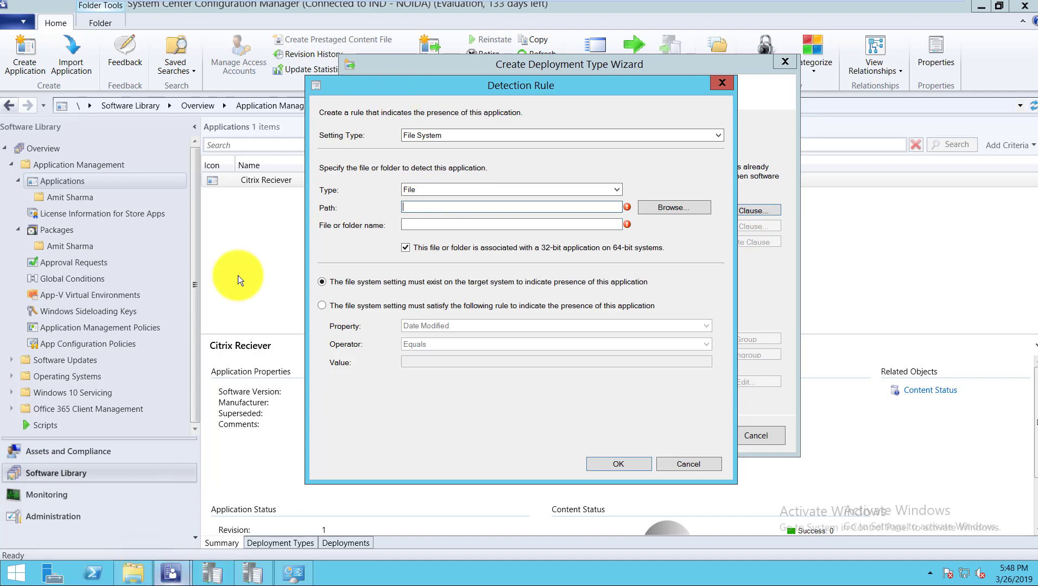
key(alt+Tab)
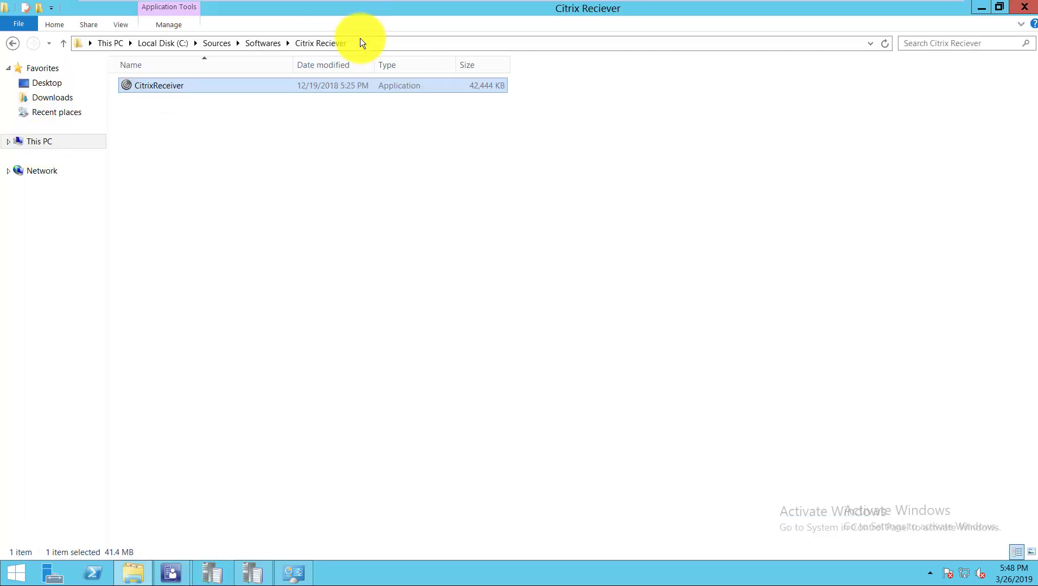
key(alt+d)
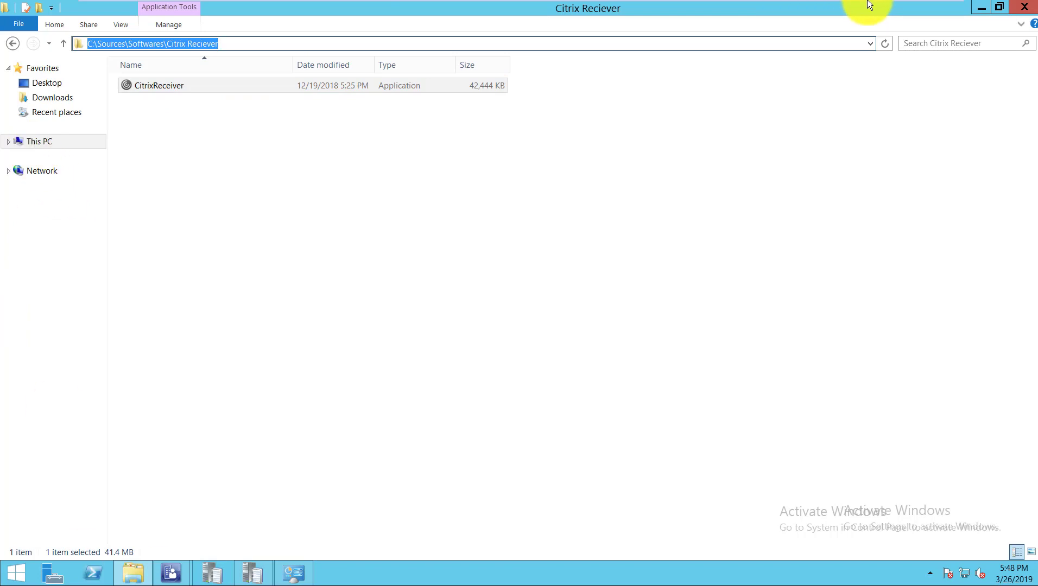
key(ctrl+alt)
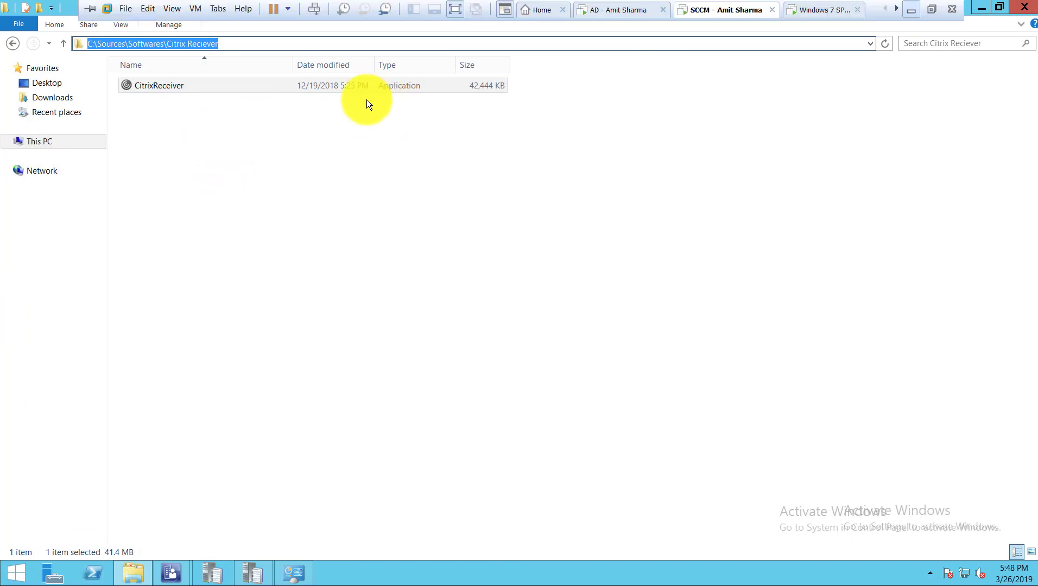
- Switch to the host computer's File Explorer and look through the files in the ICA Client folder
key(alt+Tab)
key(alt+d)
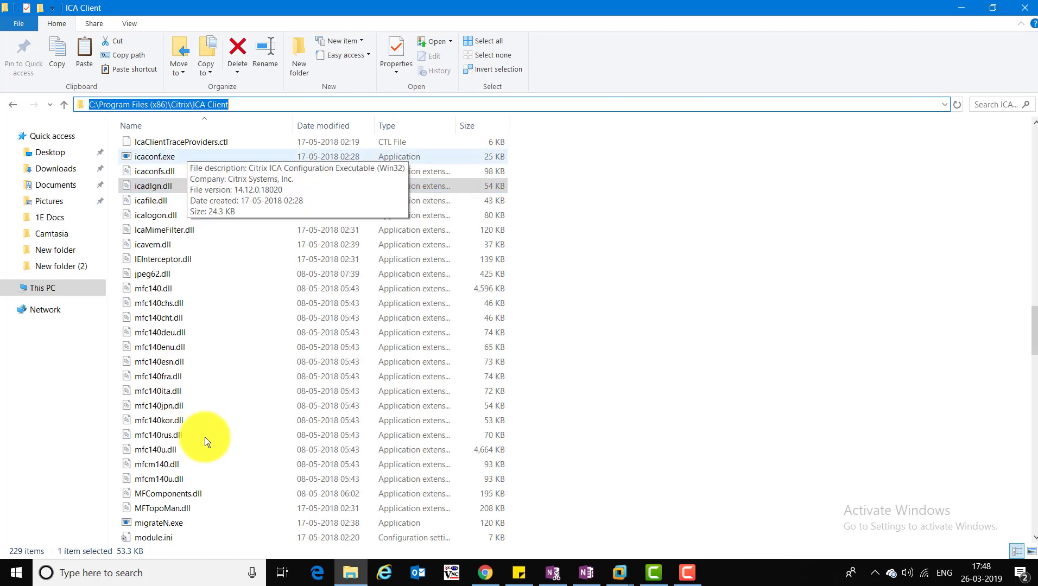
click(260, 436)
scroll(264, 472, down, 11)
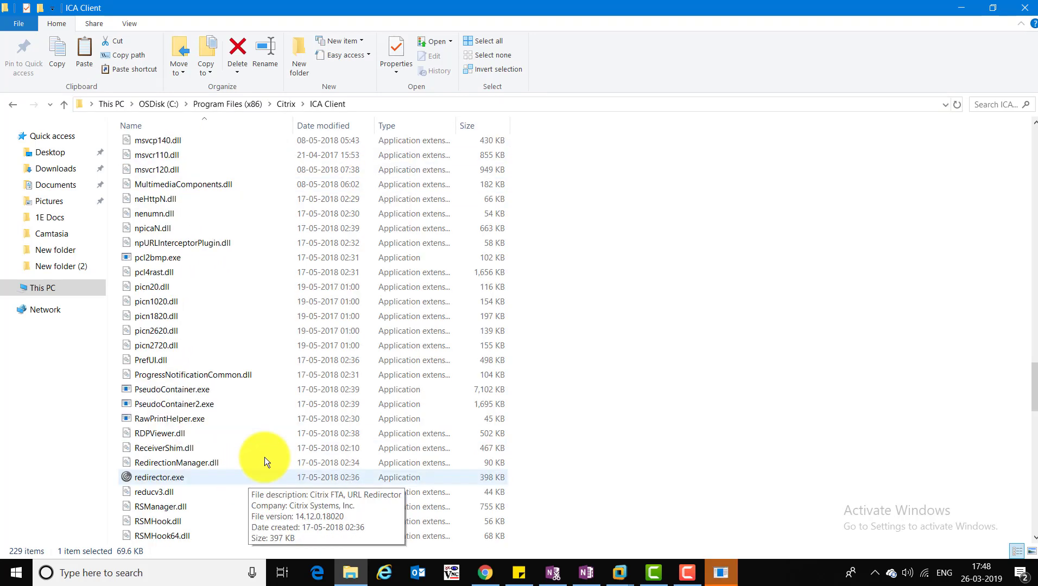
scroll(185, 199, down, 6)
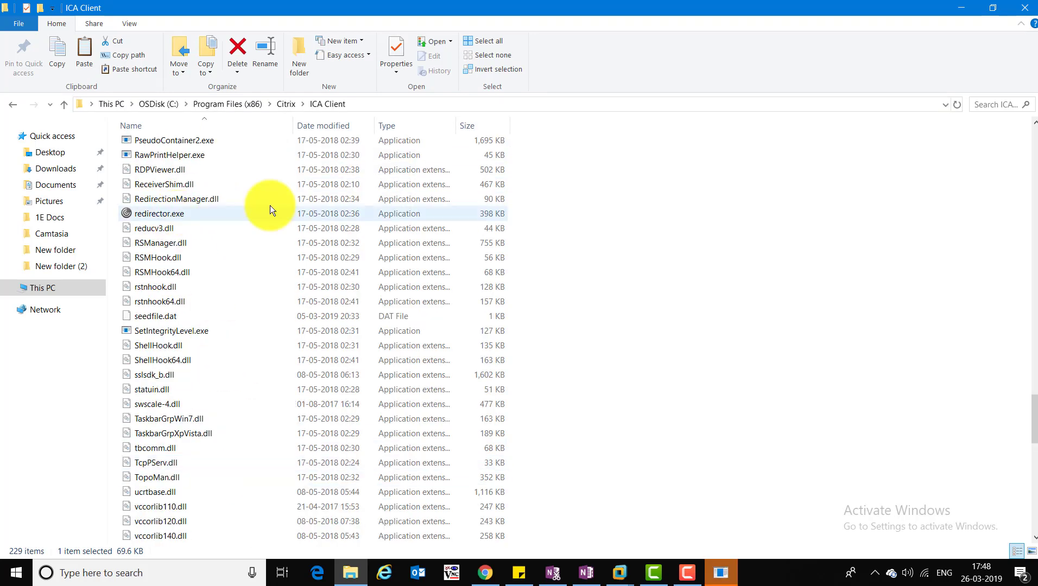
- Extend the ICA Client folder address to C:\Program Files (x86)\Citrix\ICA Client\Citrix.Diagnostics.dll and copy the full path
click(357, 105)
text(\c)
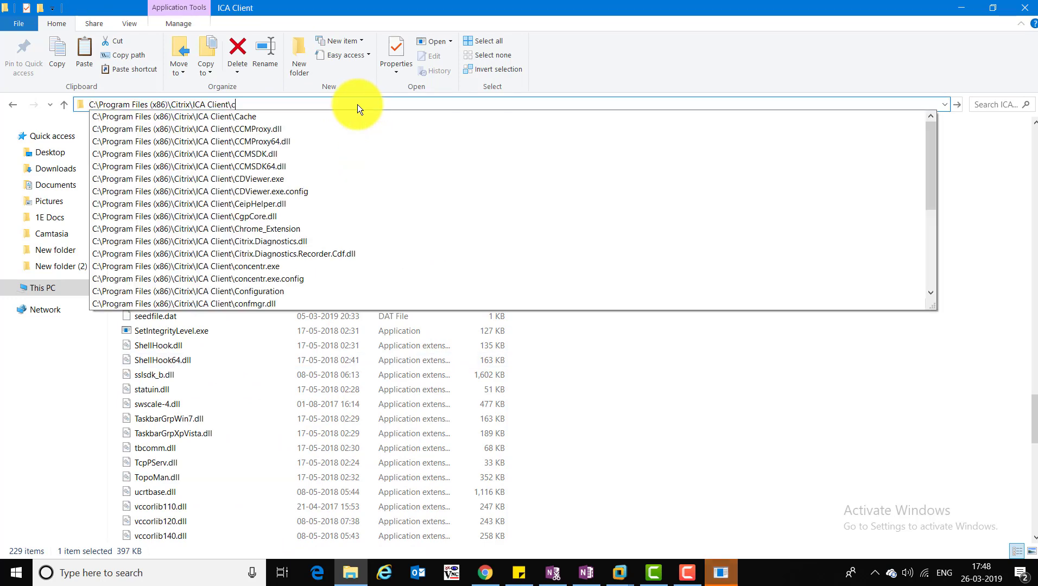
text(itr)
key(Down)
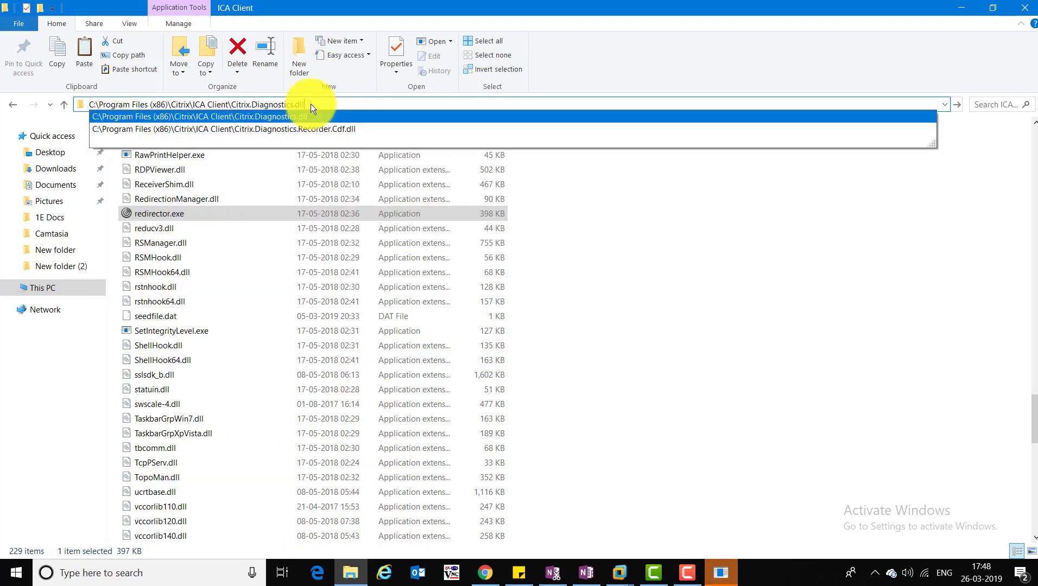
shift+click(97, 107)
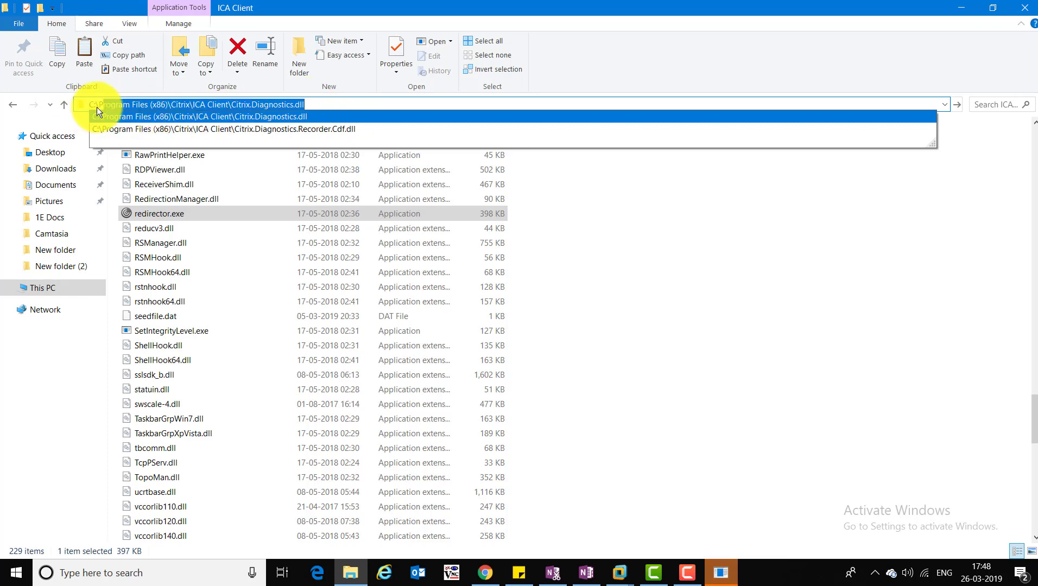
key(shift+Home)
key(ctrl+c)
right_click(222, 105)
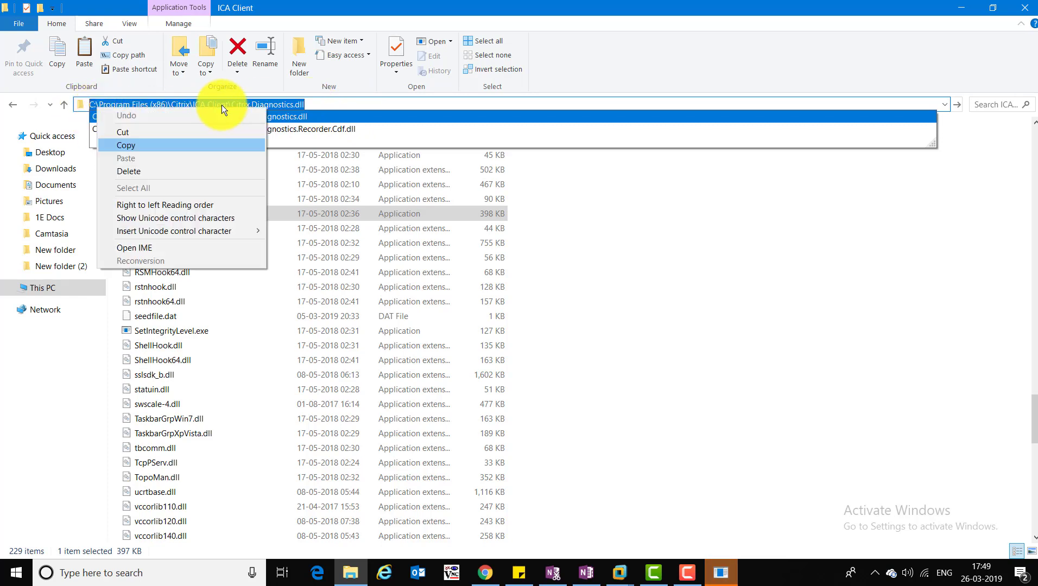
key(Return)
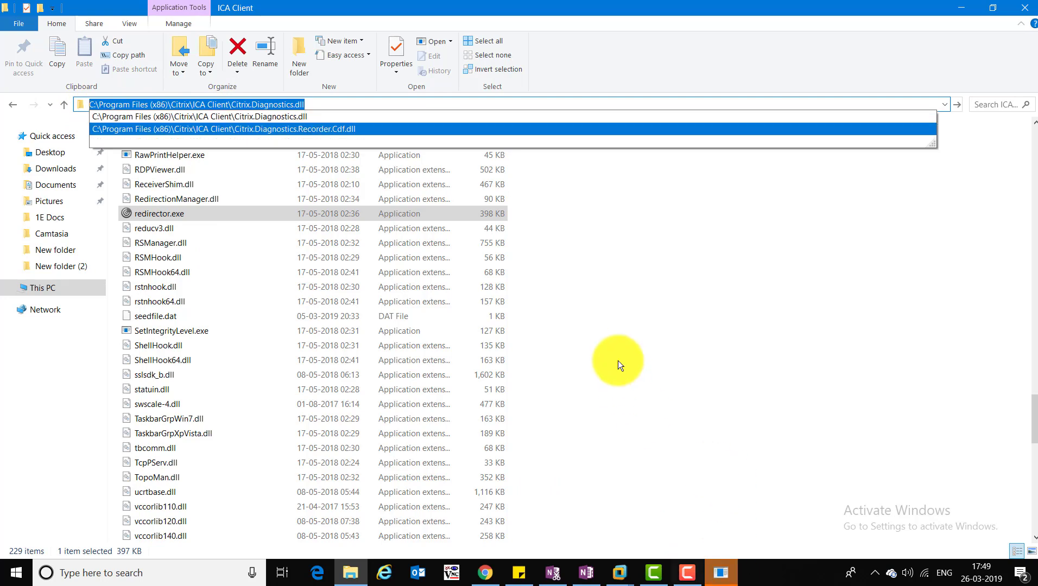
- Return to the Detection Rule in the SCCM virtual machine and paste the copied Citrix.Diagnostics.dll path as its Path
click(620, 572)
click(675, 502)
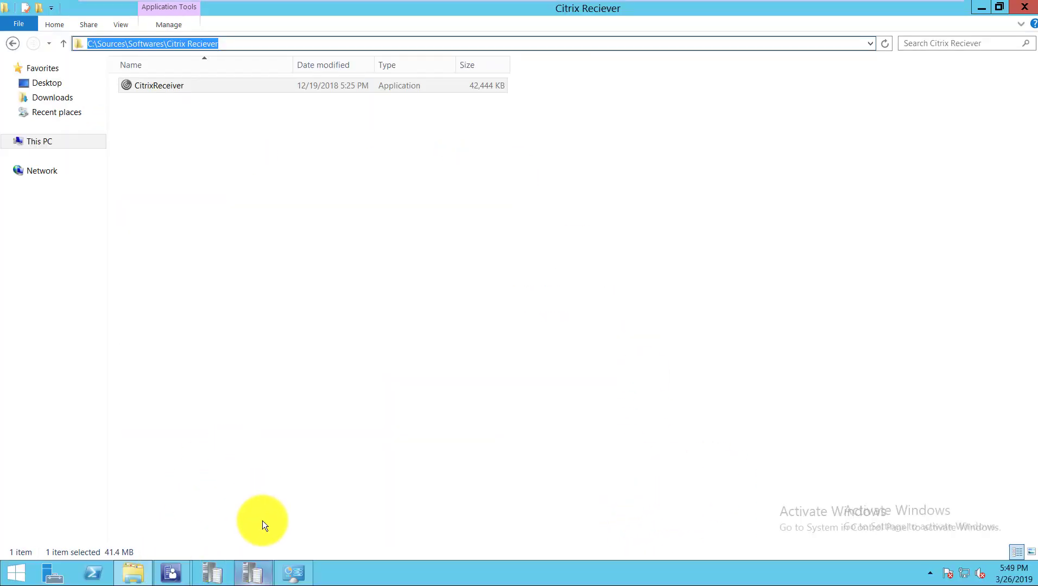
click(171, 573)
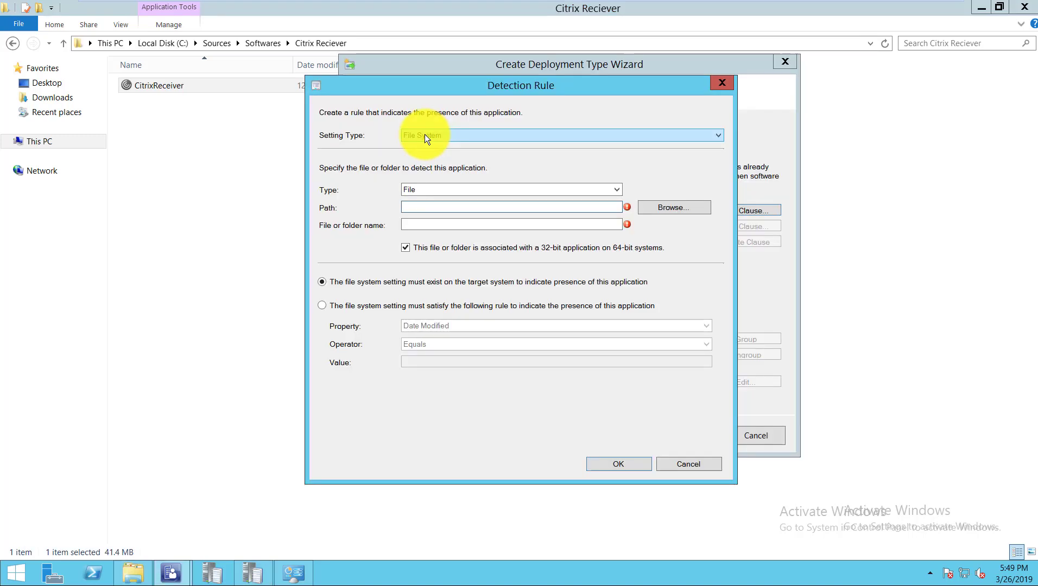
click(414, 209)
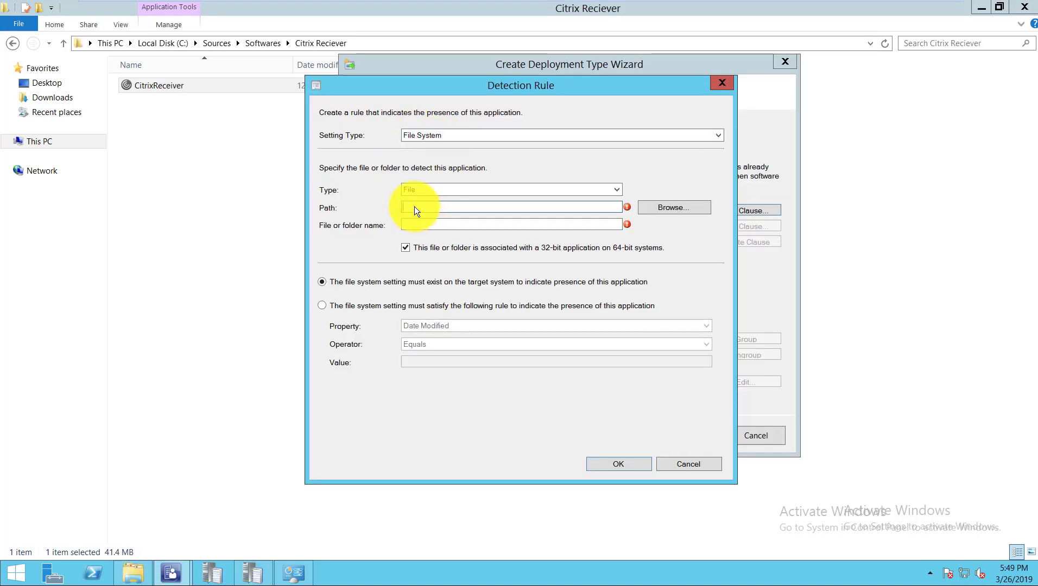
key(ctrl+v)
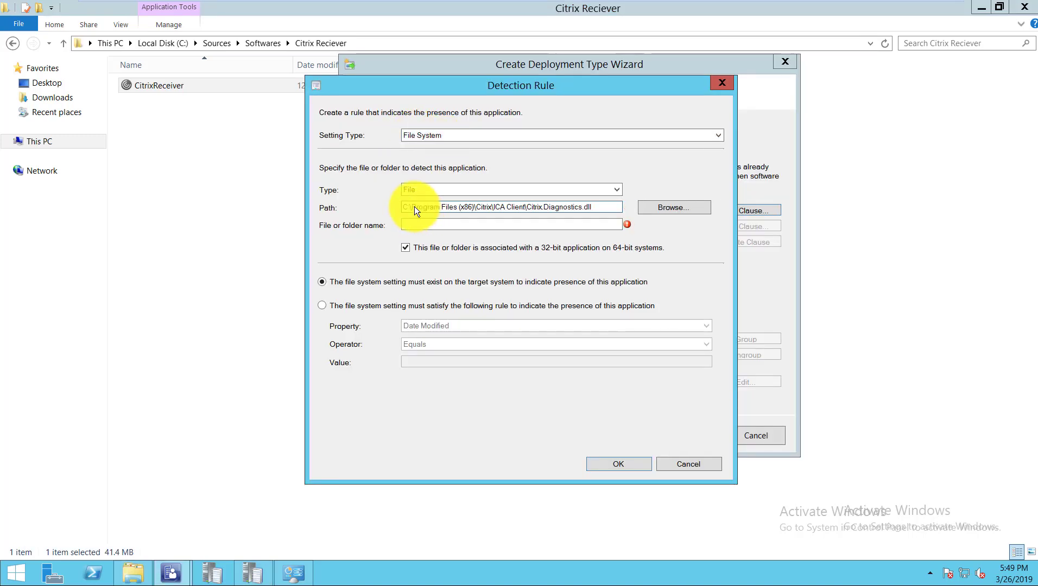
- Move Citrix.Diagnostics.dll from the end of the Path into the file or folder name, leaving C:\Program Files (x86)\Citrix\ICA Client\ as the Path
key(shift+Left)
key(shift+Left)
key(shift+Left)
key(shift+Left)
key(shift+Left)
key(shift+Left)
key(shift+Left)
key(shift+Left)
key(shift+Left)
key(shift+Left)
key(shift+Left)
key(shift+Left)
key(shift+Left)
key(shift+Left)
key(shift+Left)
key(shift+Left)
key(shift+Left)
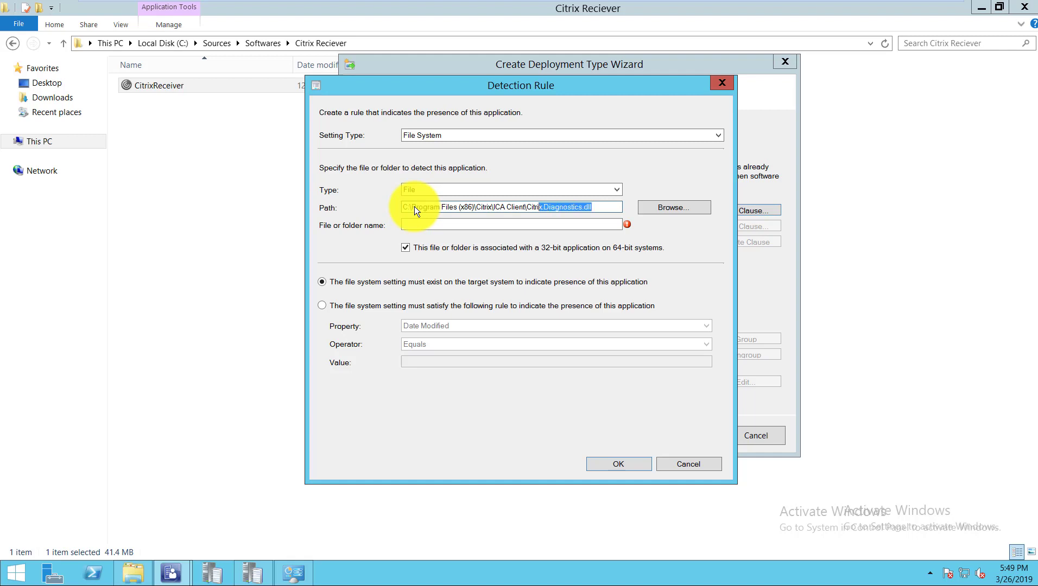
key(shift+Left)
key(shift+Left)
key(shift+Left)
key(shift+Left)
key(shift+Left)
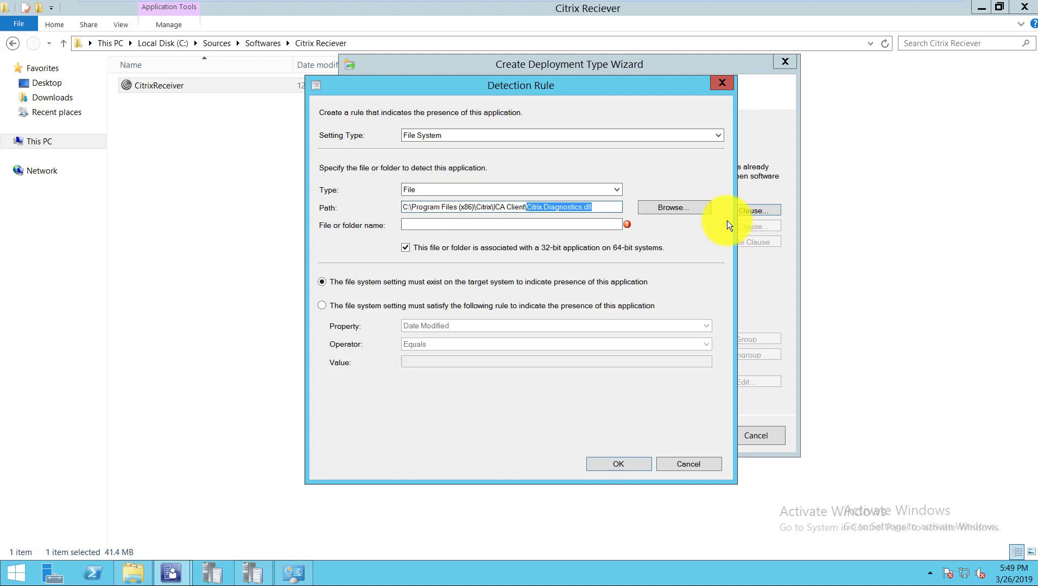
key(ctrl+x)
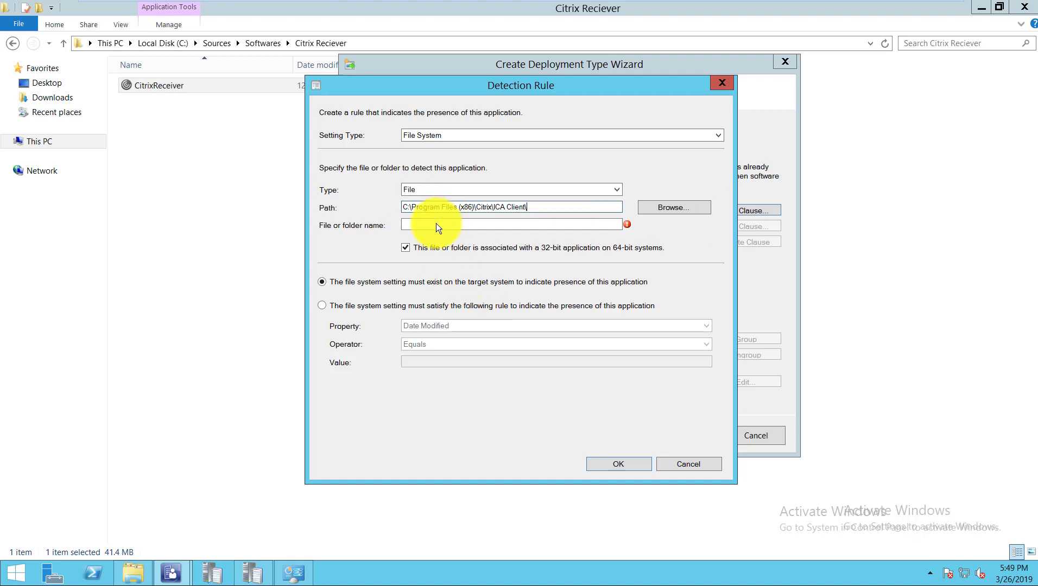
key(Tab)
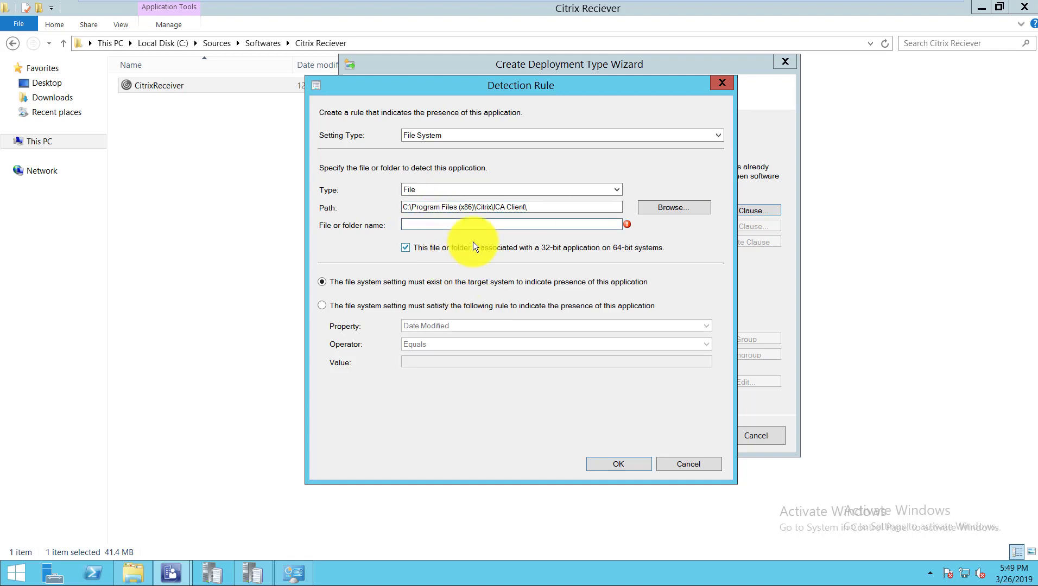
key(ctrl+v)
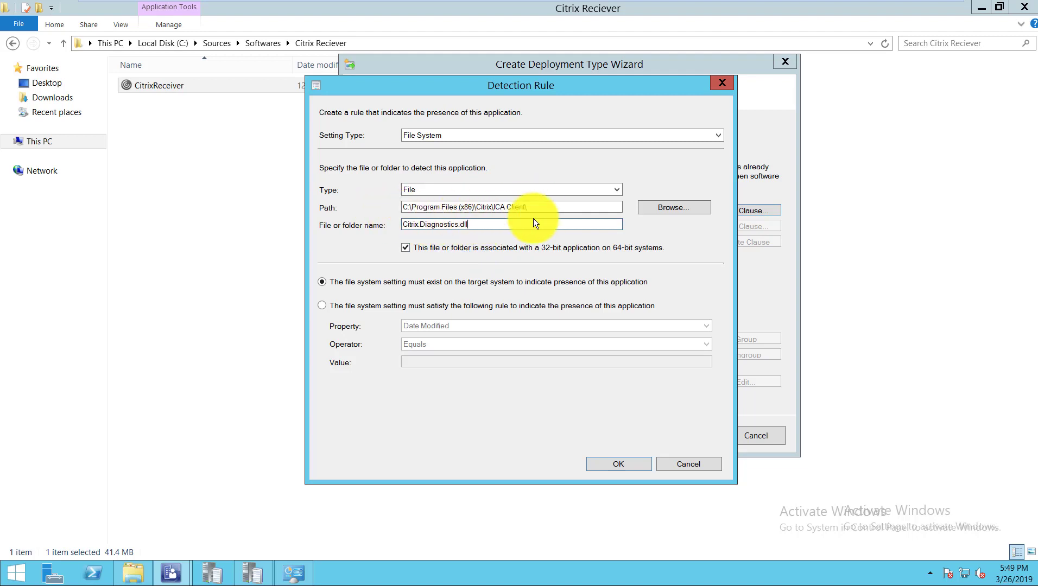
- Highlight the rule's path and file name in turn, and move the Detection Rule dialog lower to uncover the wizard's Detection Method heading
key(ctrl+a)
key(shift+Tab)
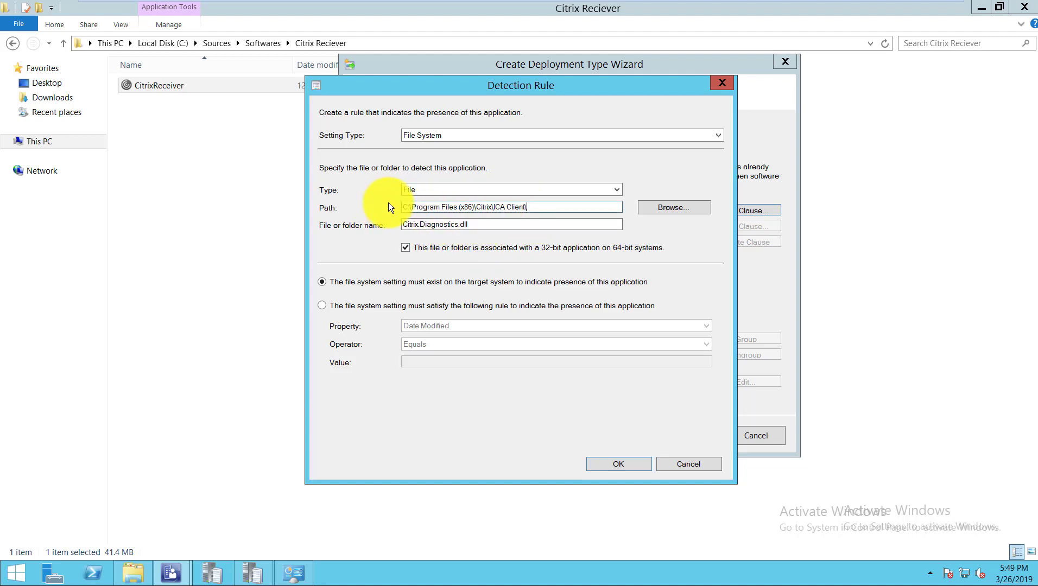
key(ctrl+a)
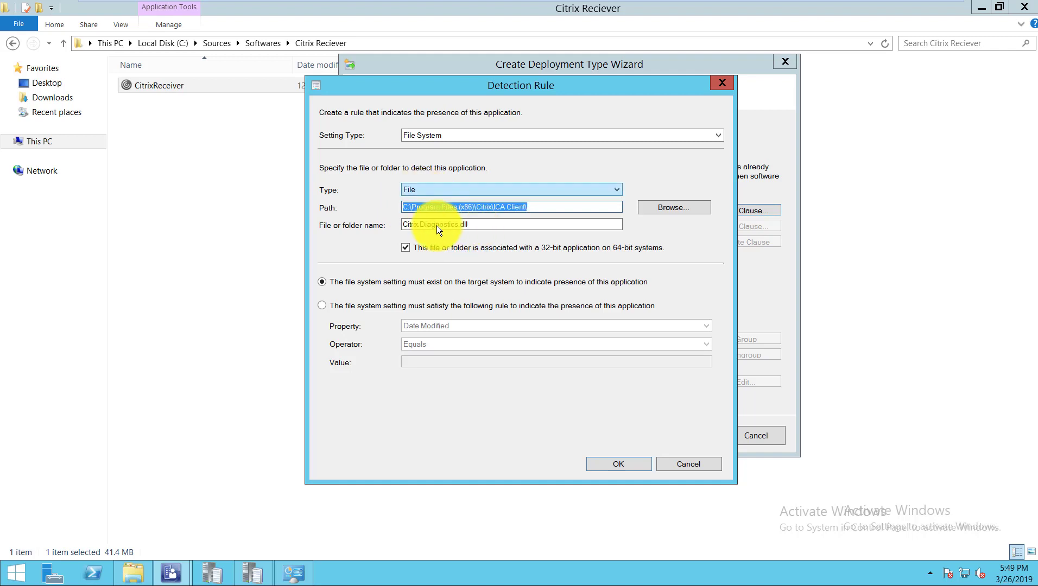
click(494, 227)
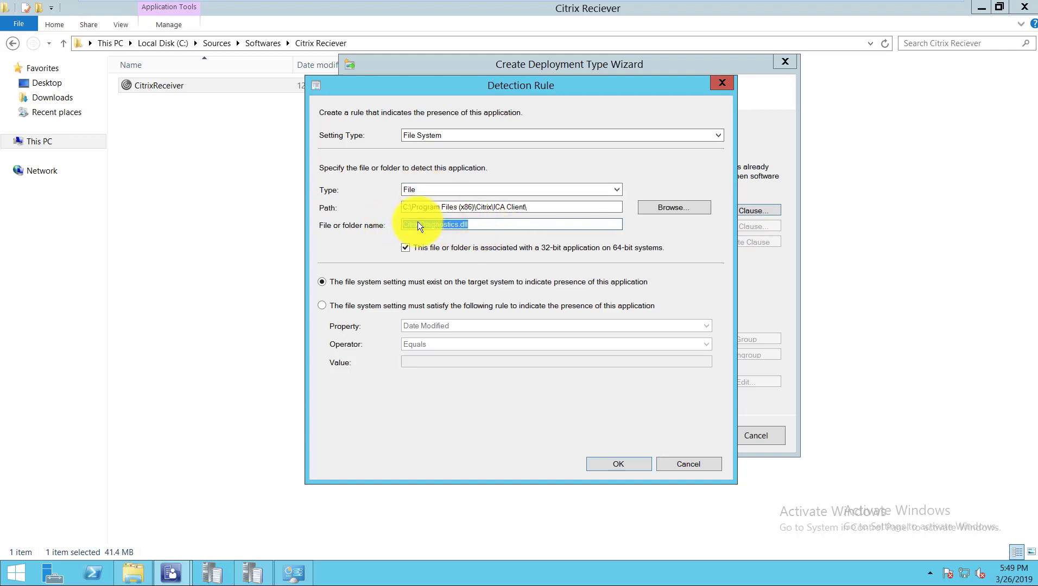
click(521, 221)
key(ctrl+a)
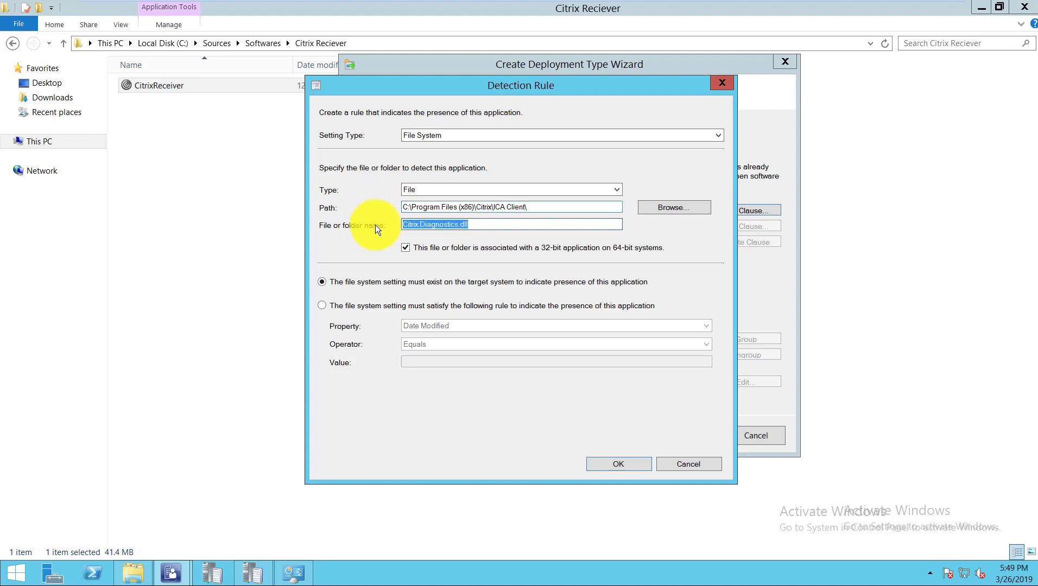
key(shift+Tab)
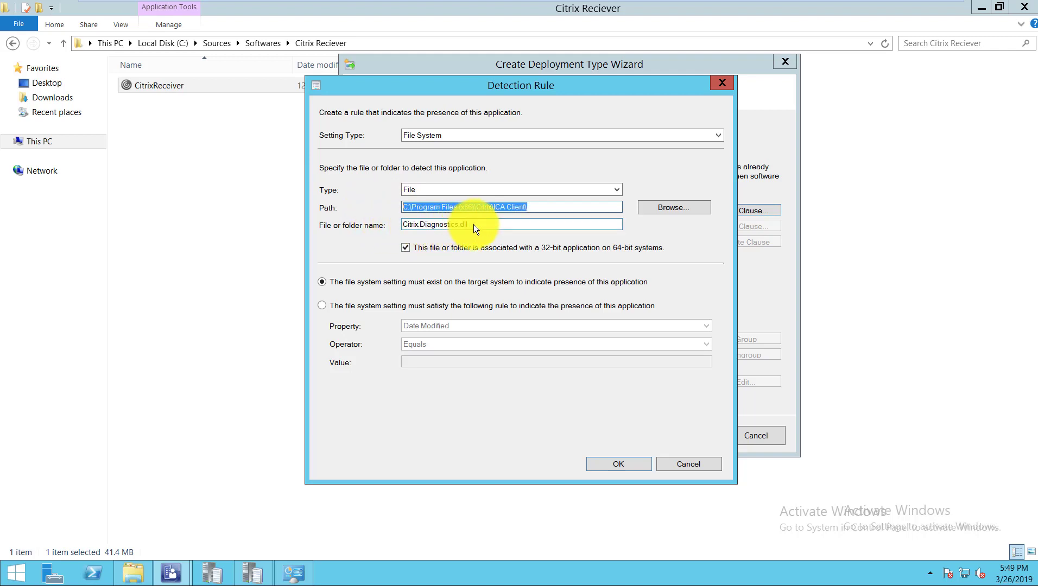
key(Tab)
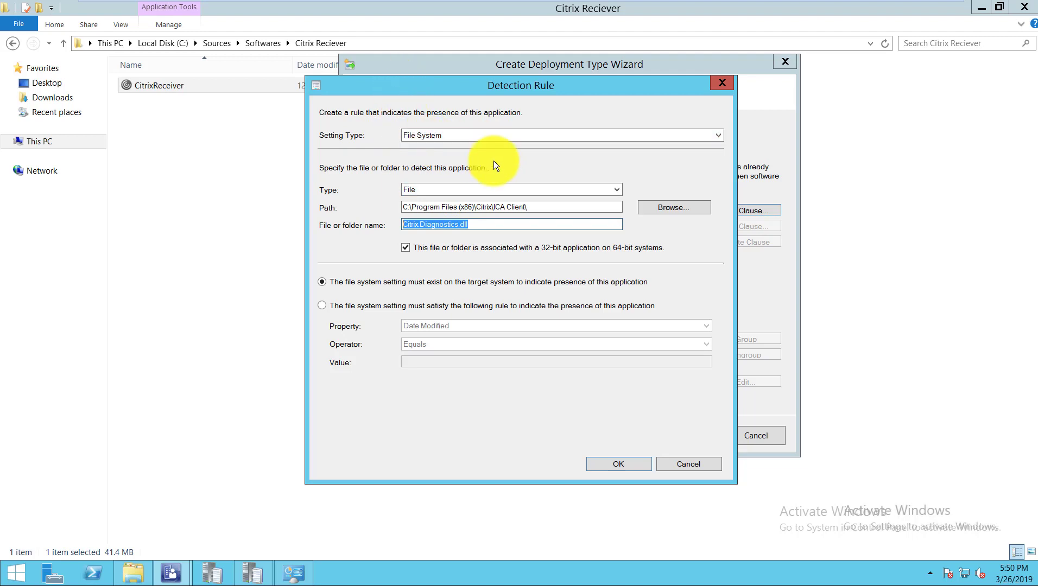
drag(442, 90, 457, 194)
drag(457, 136, 457, 136)
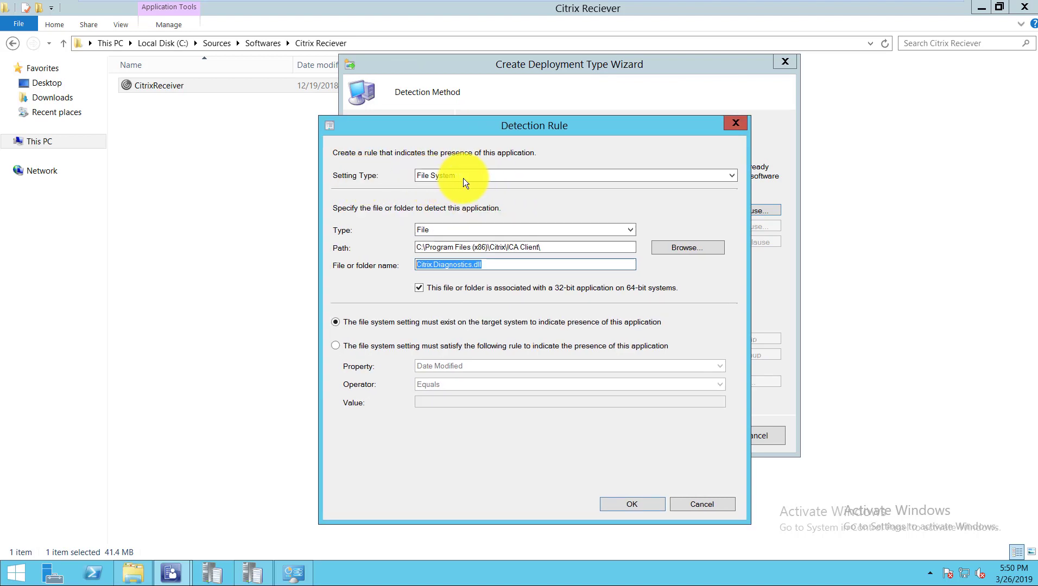
- Examine the Registry and Windows Installer variants of the detection rule's Setting Type, then restore File System
click(448, 175)
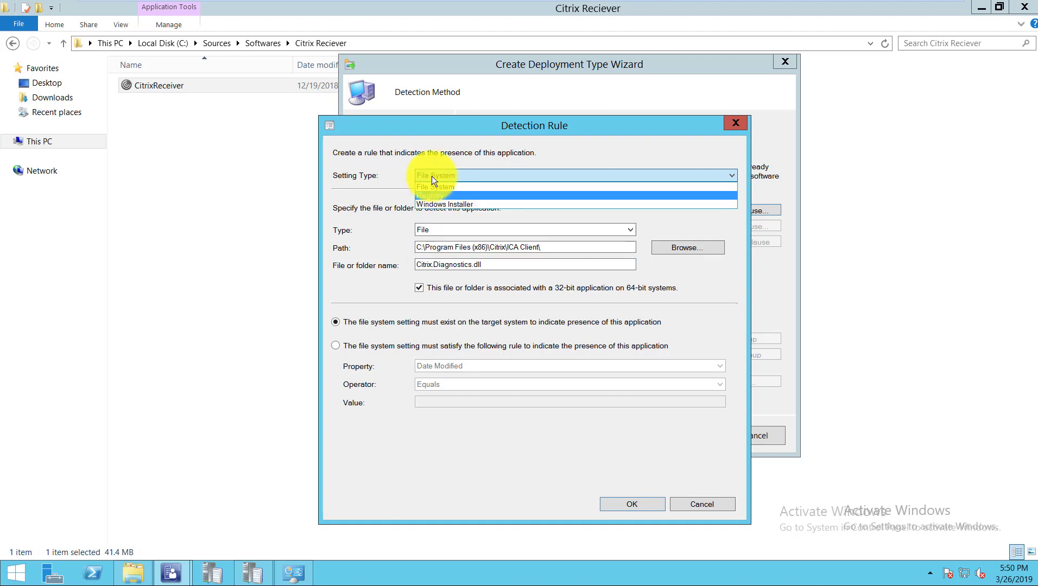
click(440, 195)
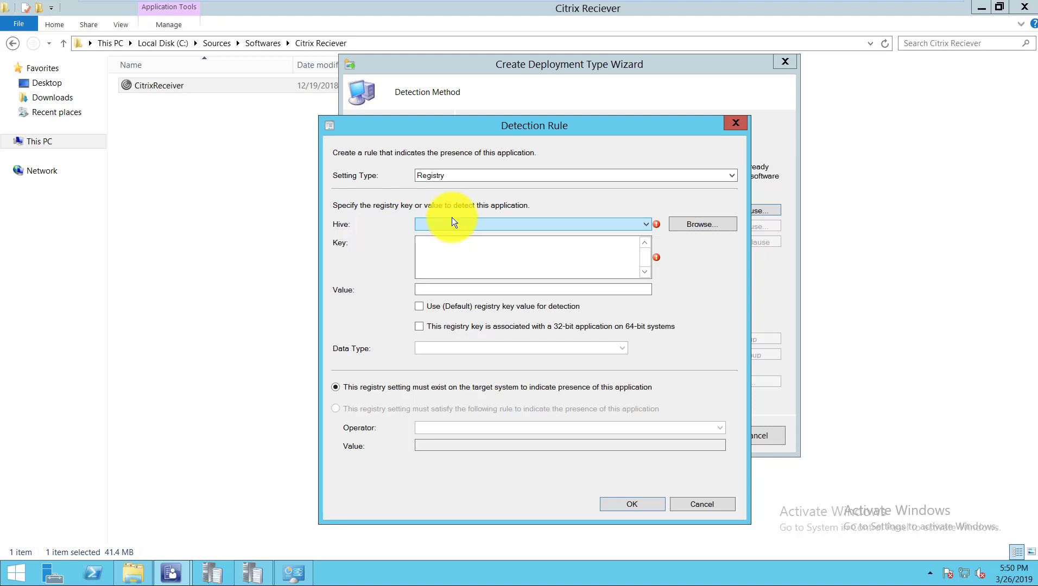
click(438, 177)
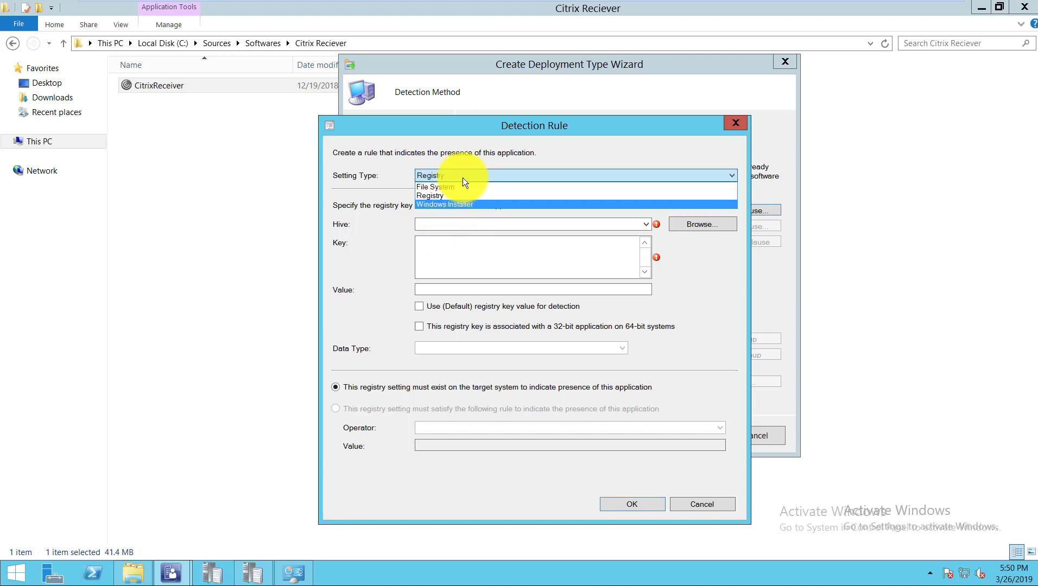
click(447, 205)
key(Tab)
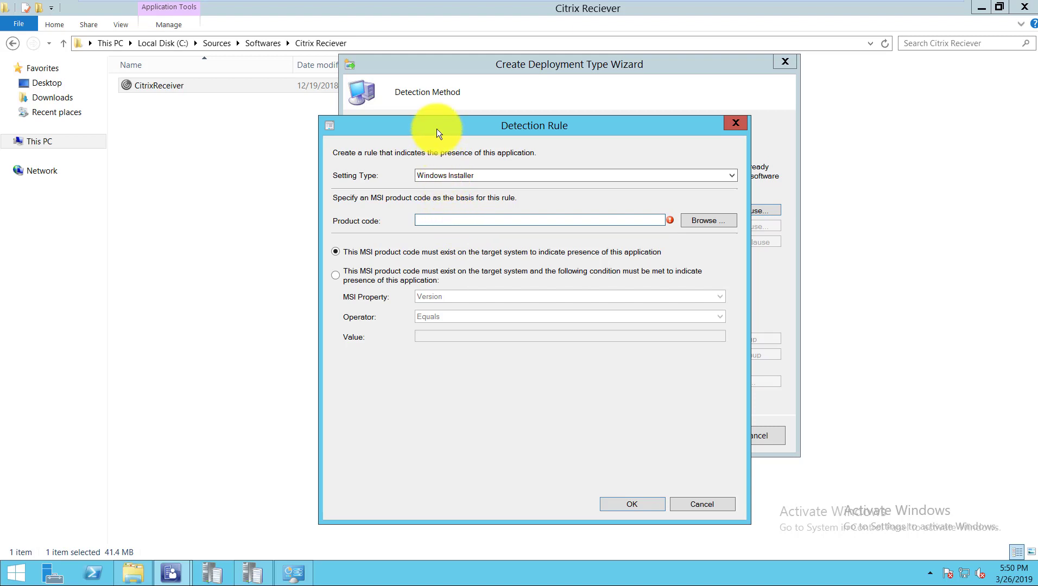
drag(436, 128, 446, 180)
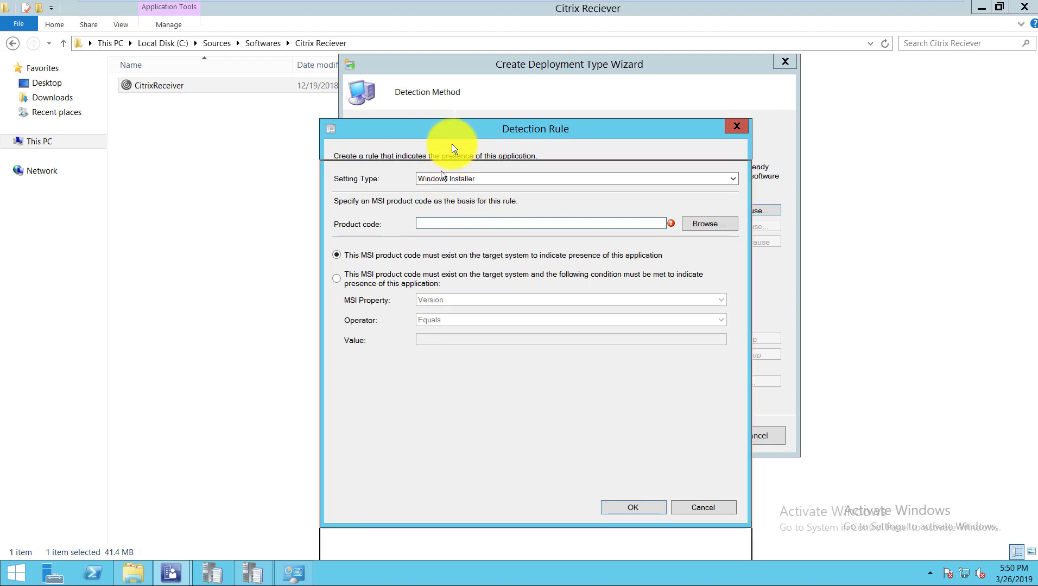
drag(454, 129, 461, 215)
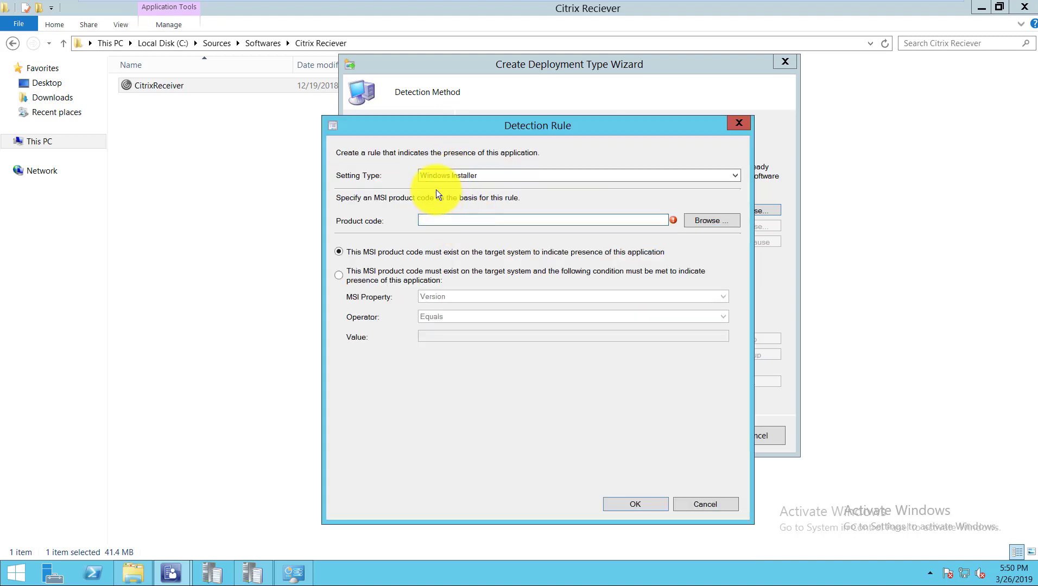
click(455, 175)
click(451, 181)
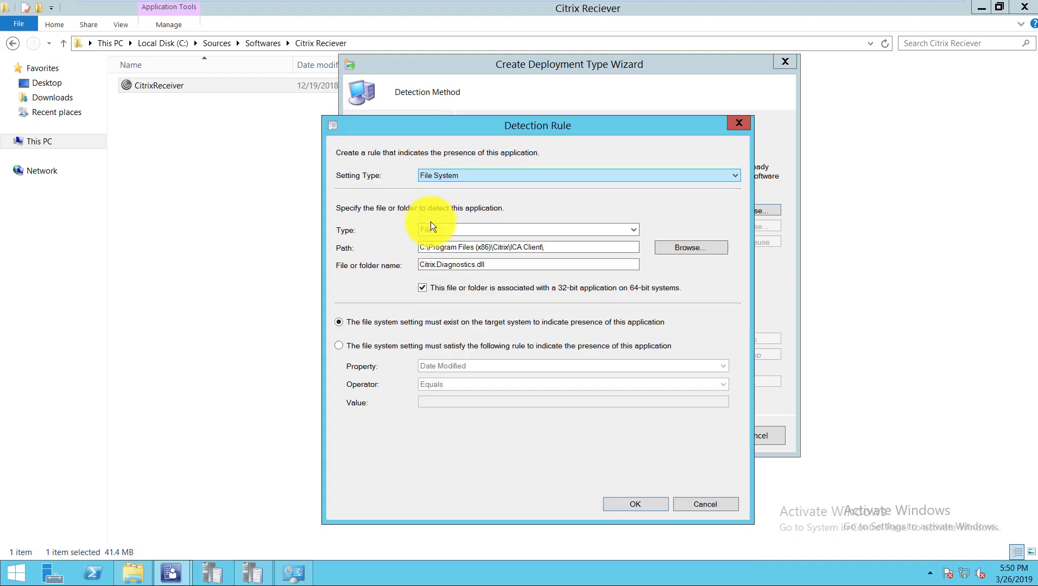
- Accept the Citrix.Diagnostics.dll detection rule and configure User Experience with Install for system and Whether or not a user is logged on
click(357, 272)
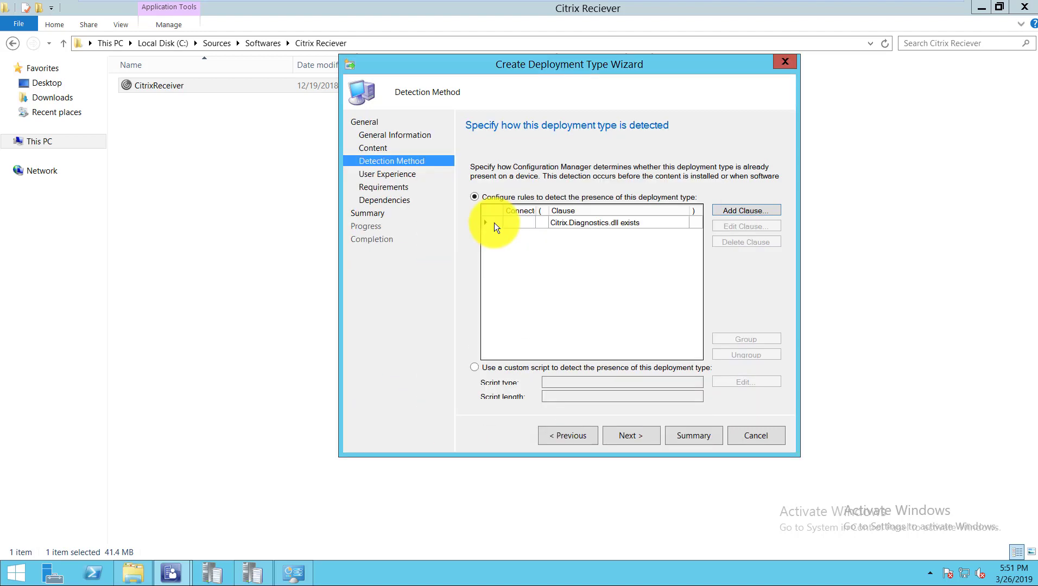
click(387, 173)
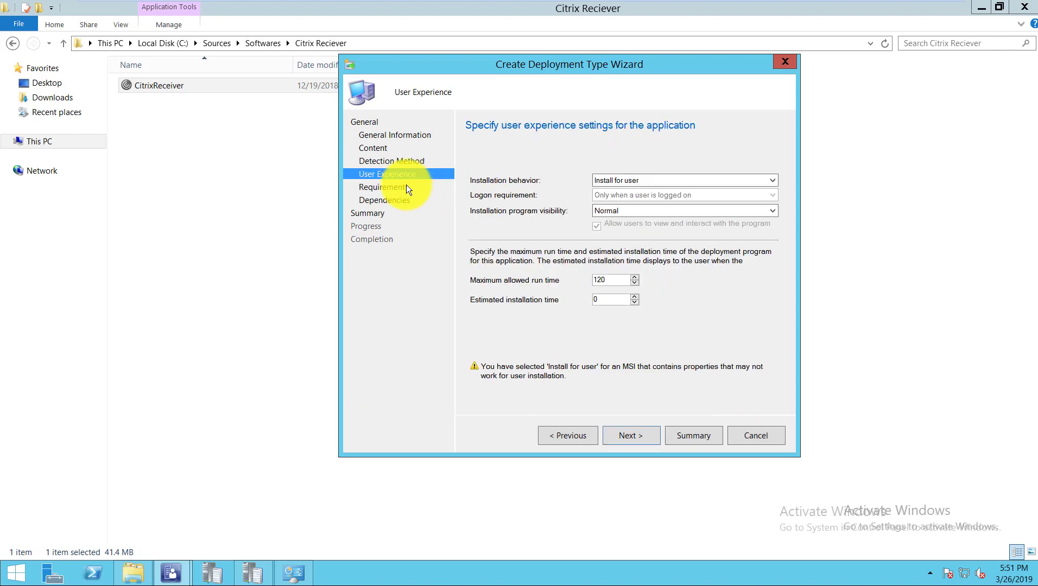
click(633, 182)
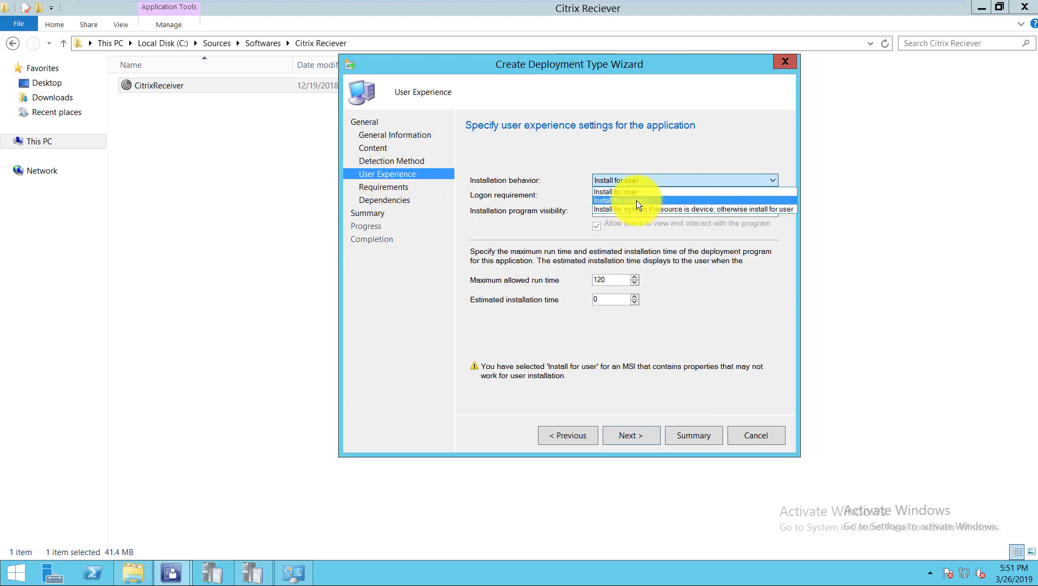
click(639, 200)
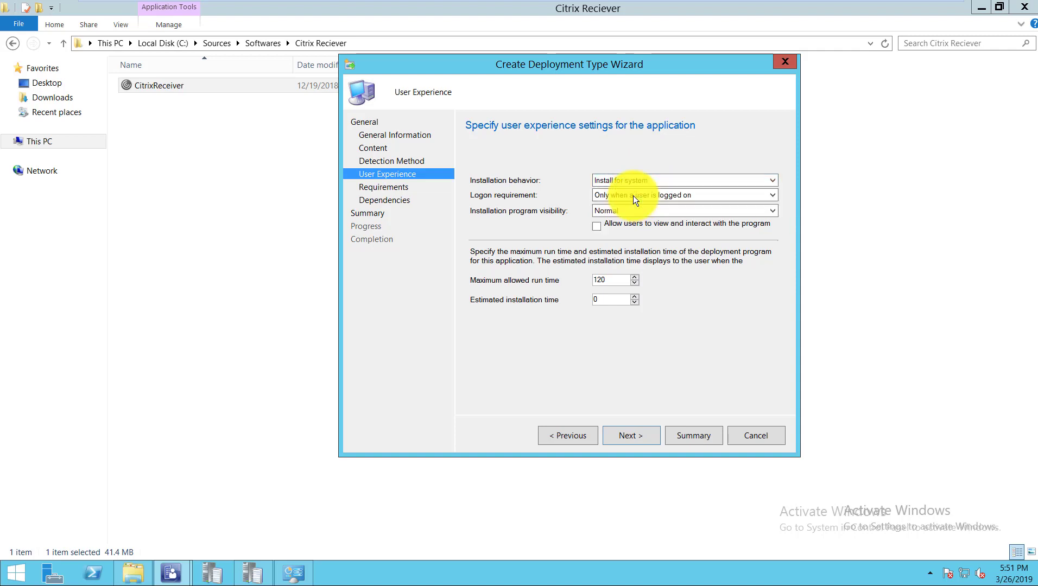
click(635, 195)
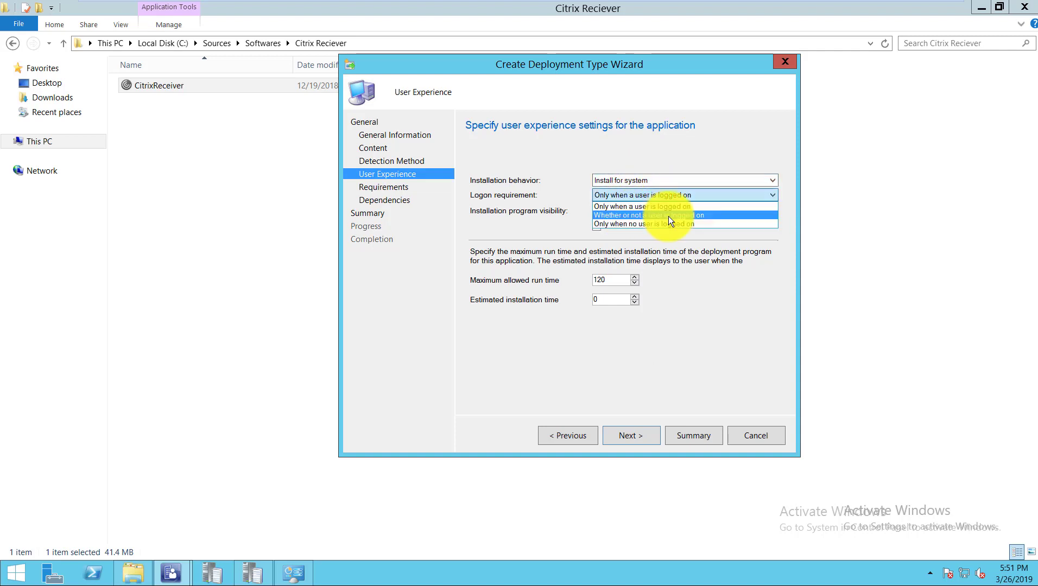
click(668, 216)
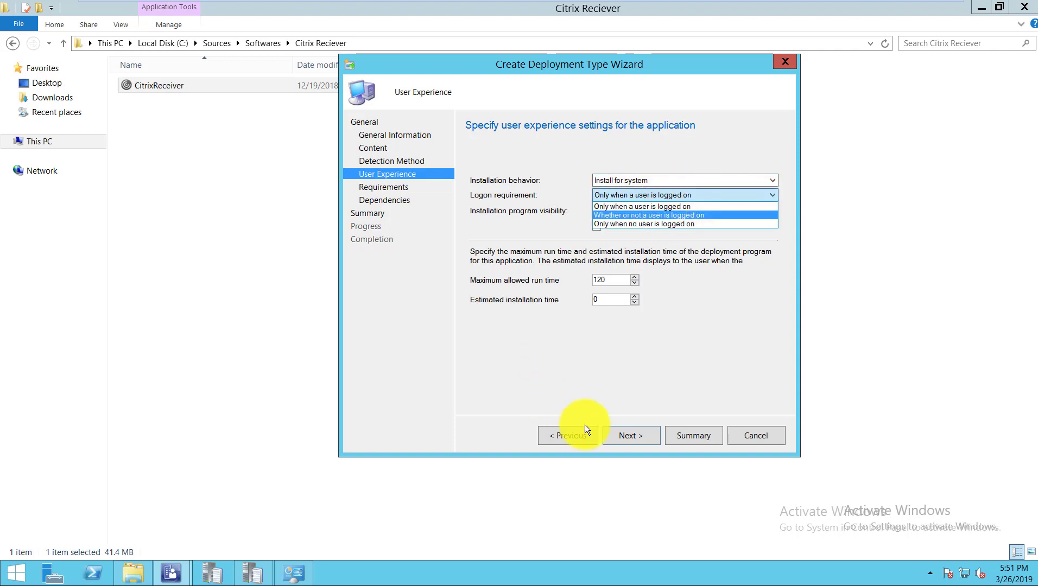
- Open the wizard's Requirements page, and in the OneNote notes highlight Requirement Rule and Global Conditions in turn
click(370, 189)
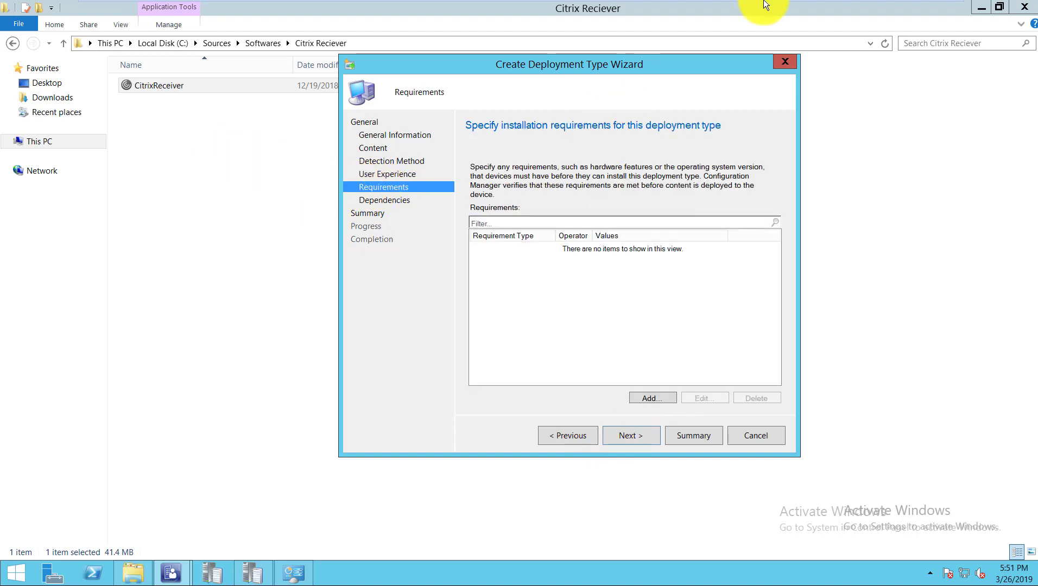
mouse_move(874, 5)
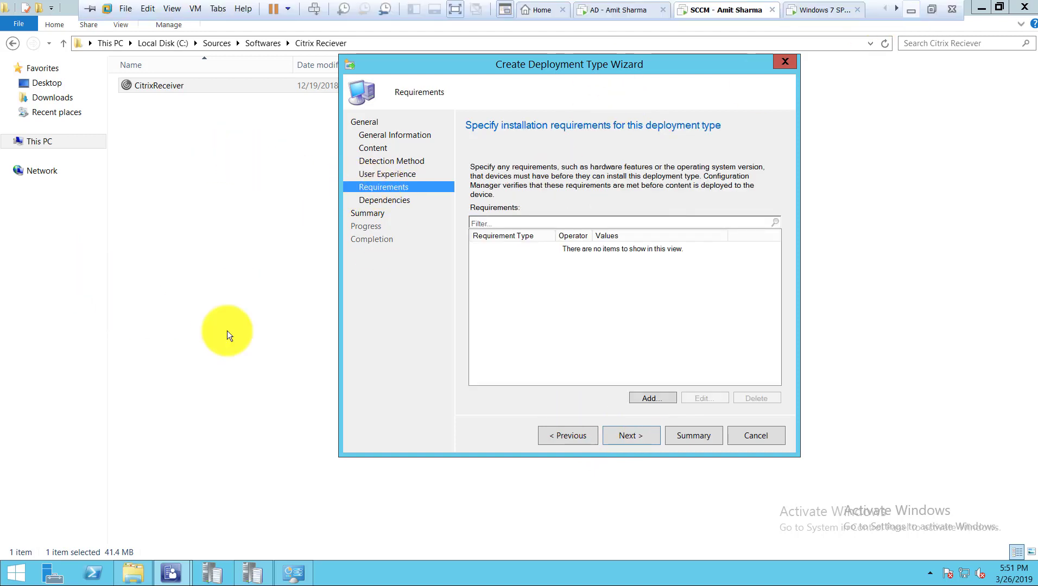
click(1028, 5)
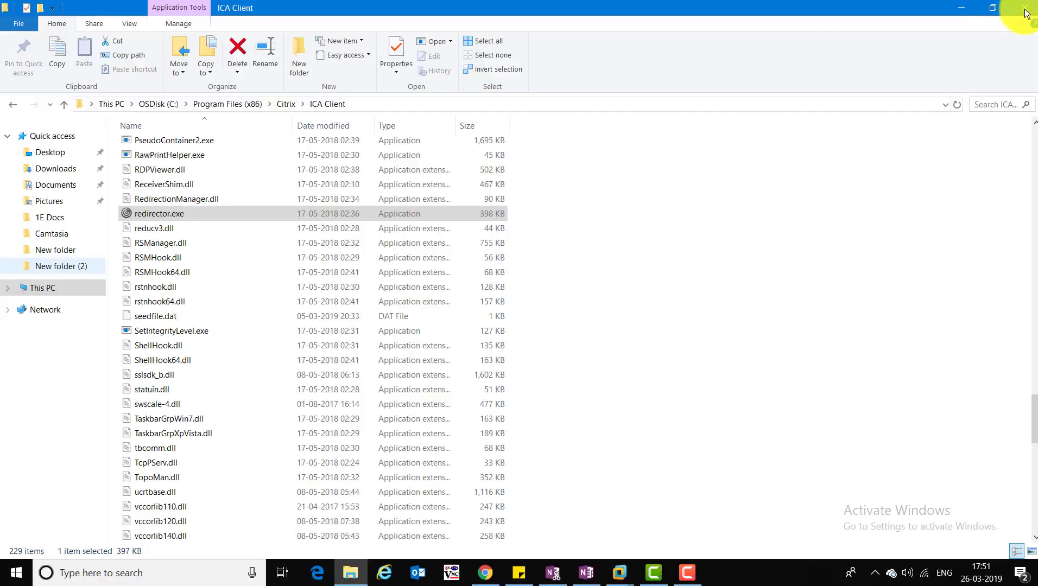
click(587, 575)
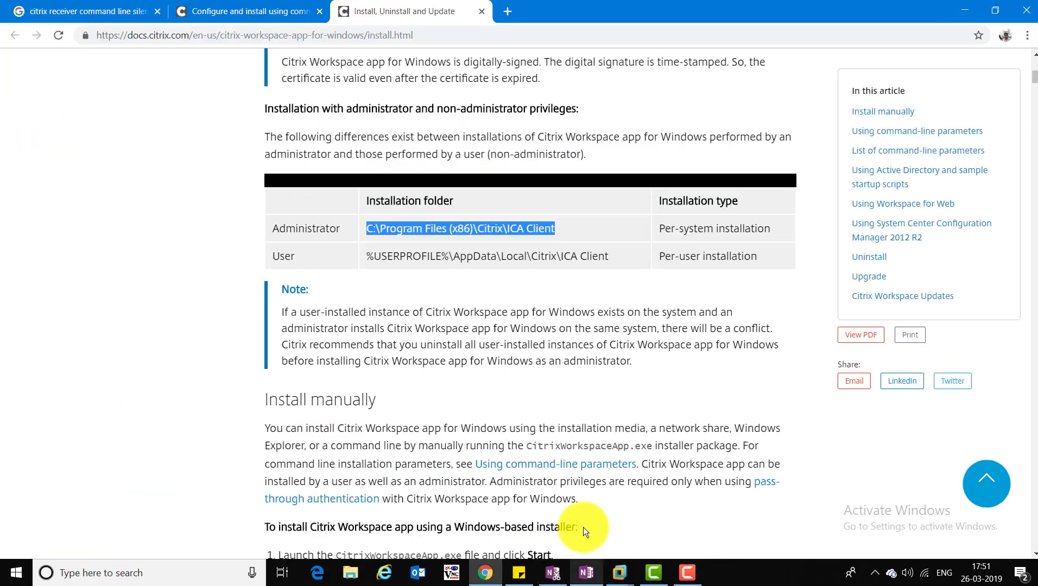
click(586, 573)
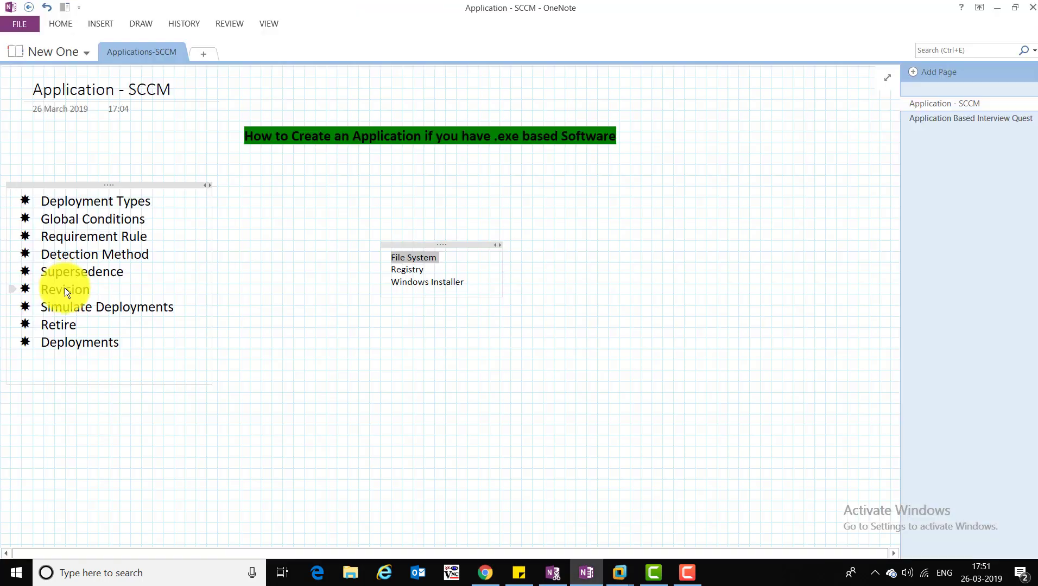
double_click(41, 236)
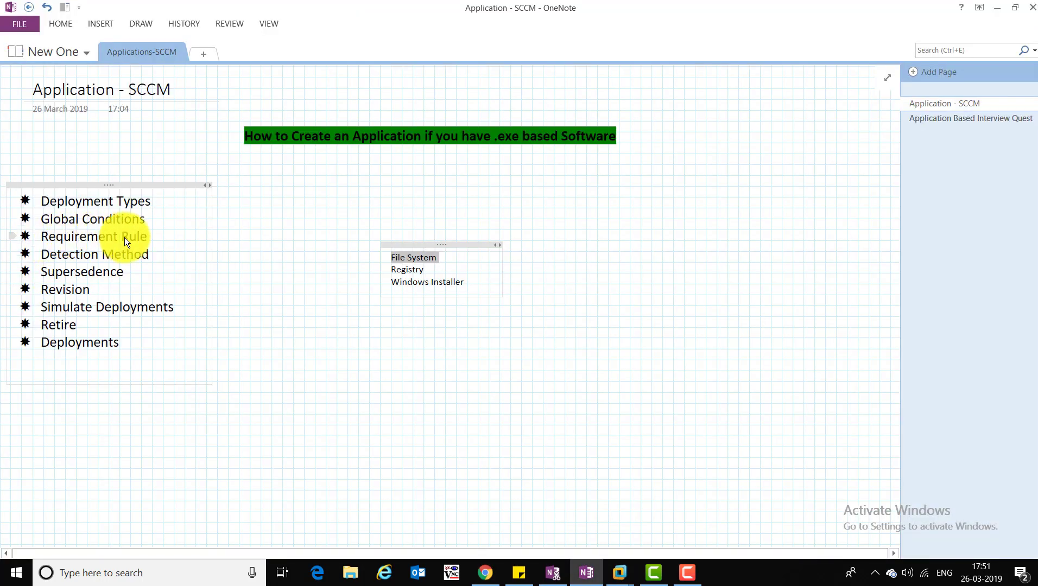
drag(44, 222, 134, 213)
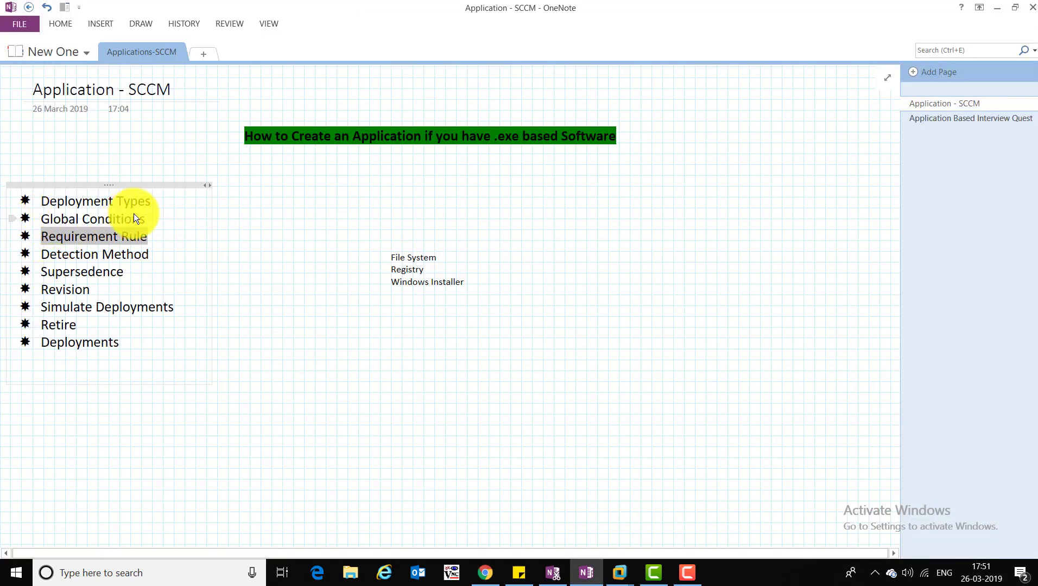
triple_click(143, 217)
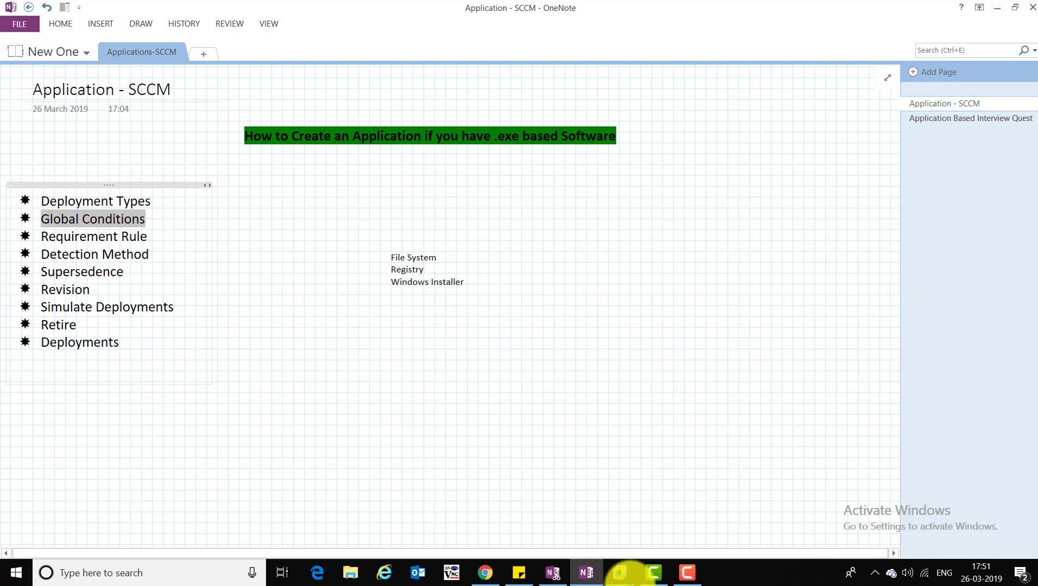
- Return to the Configuration Manager console in the SCCM virtual machine and list the Global Conditions with the Name column widened to full names
click(614, 575)
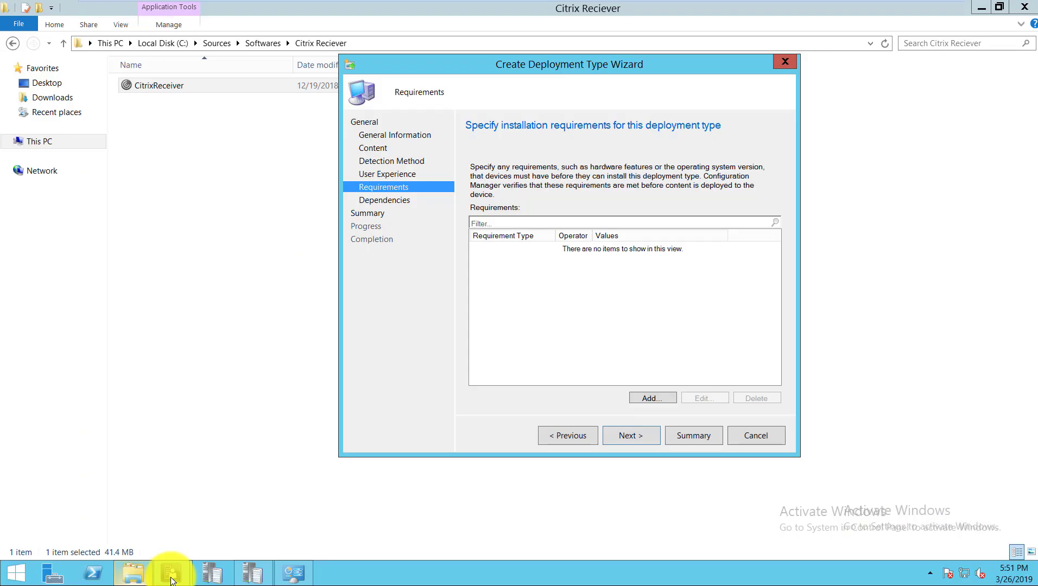
click(172, 577)
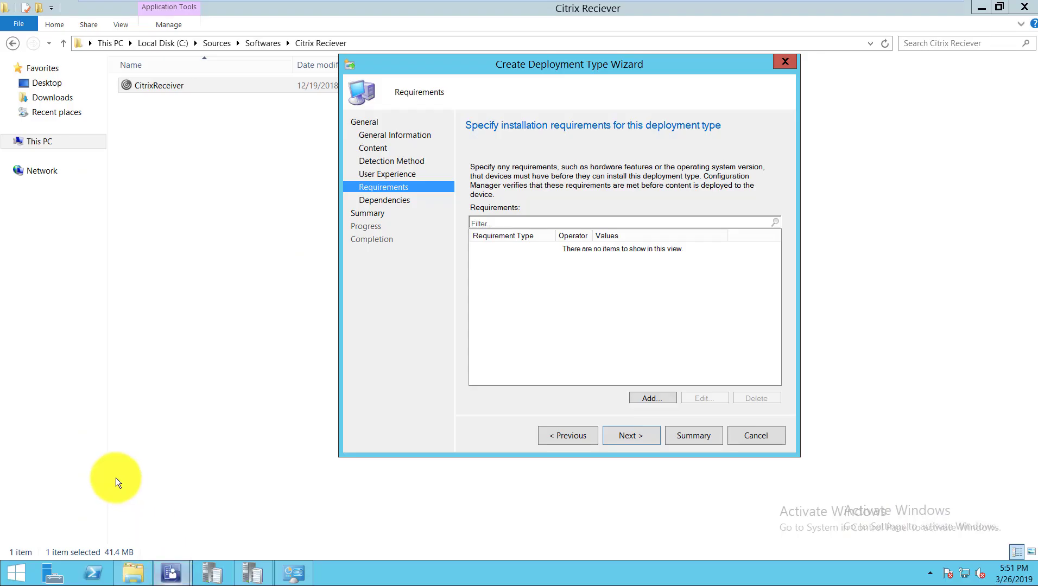
click(74, 506)
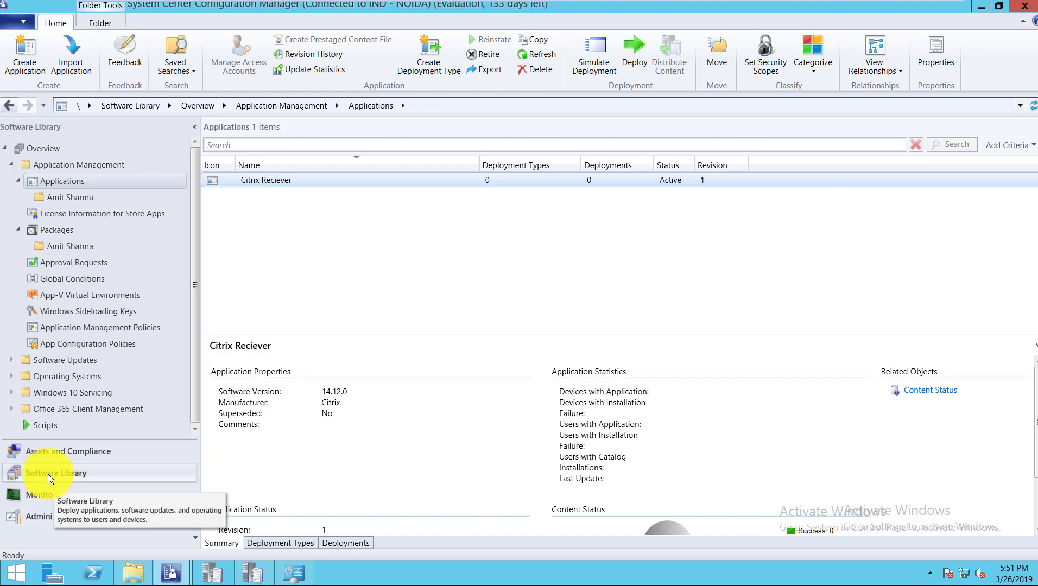
click(18, 180)
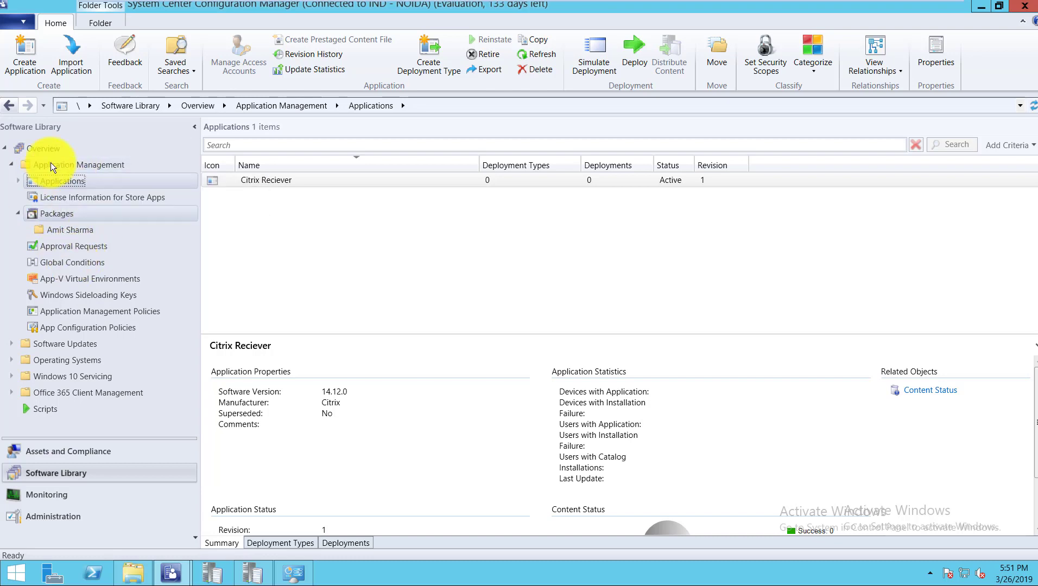
click(65, 262)
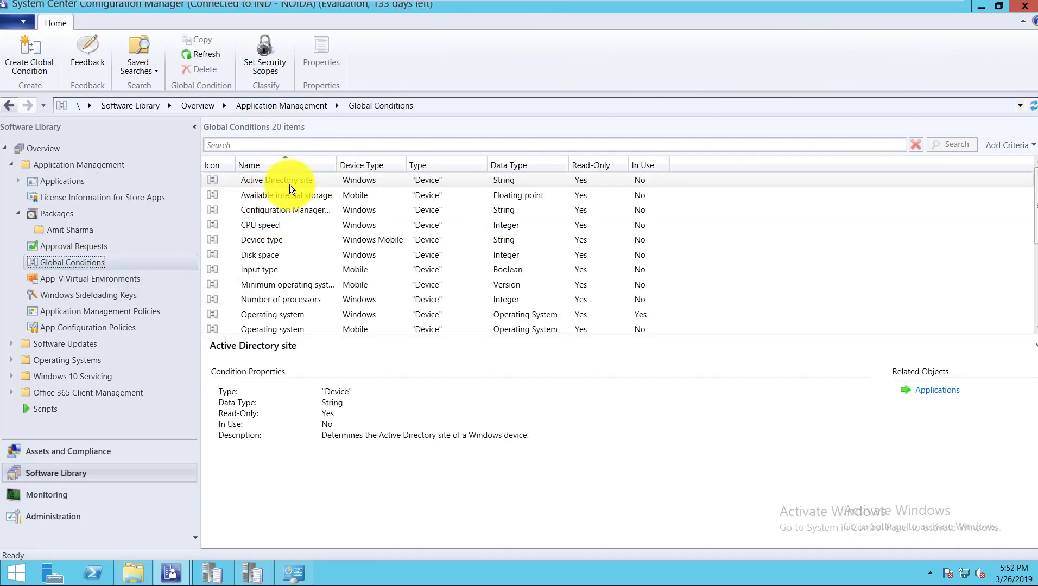
click(328, 174)
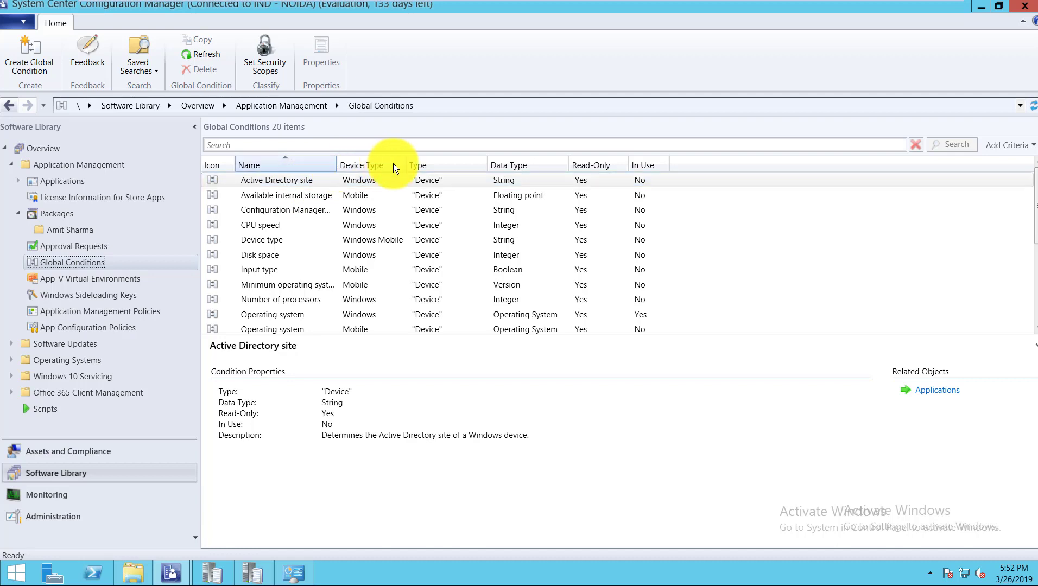
key(ctrl+KP_Add)
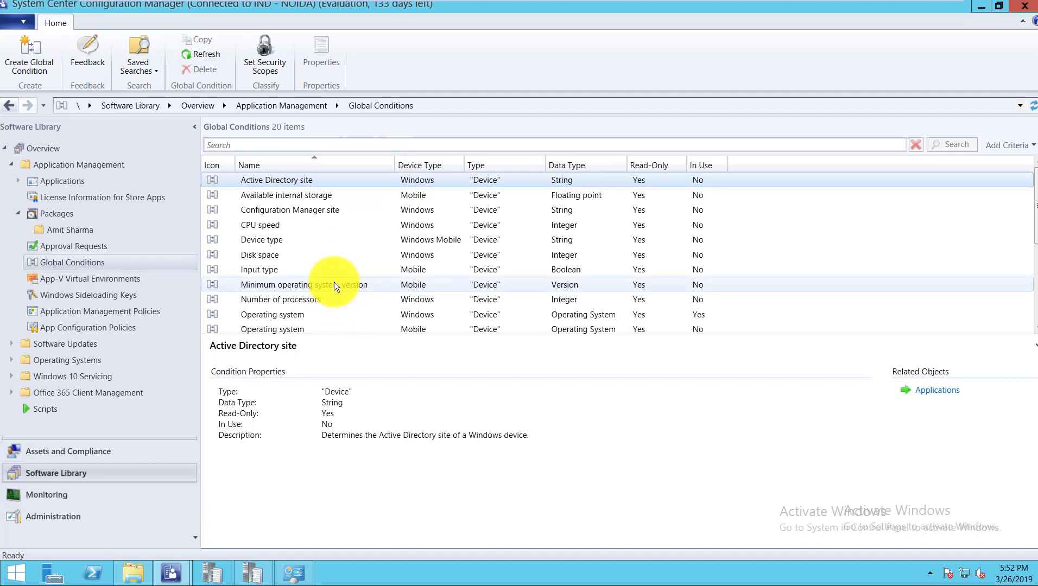
- Examine the available global conditions, including the details of Organizational unit (OU), CPU speed, Disk space and Number of processors
scroll(326, 250, down, 2)
scroll(320, 244, down, 2)
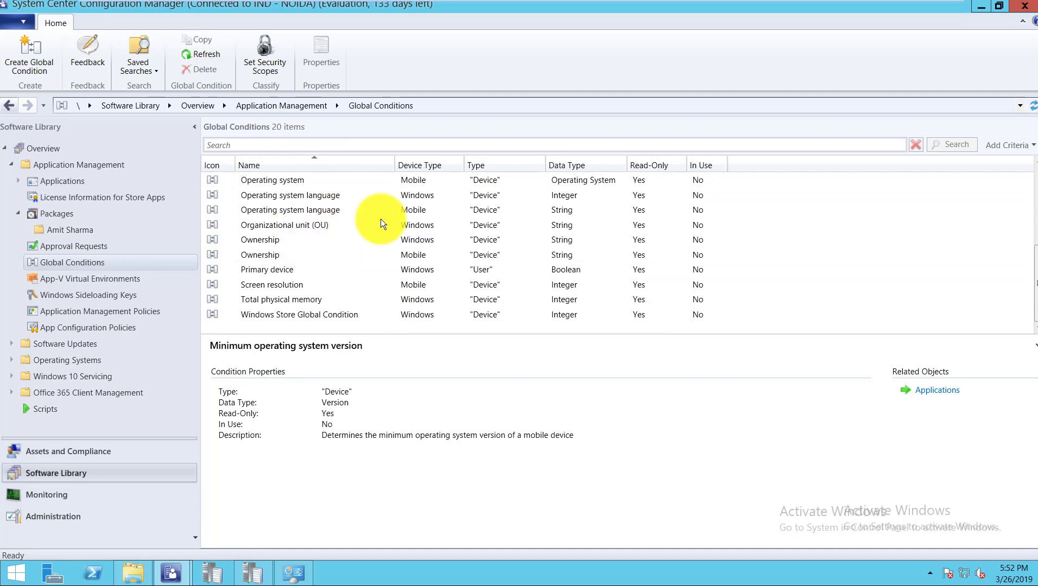
click(308, 227)
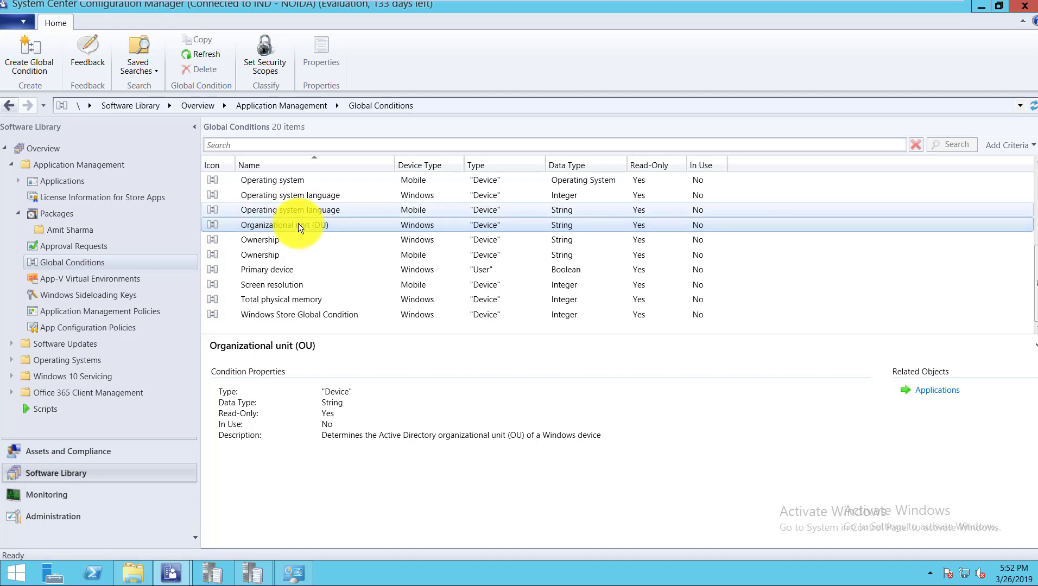
key(Up)
click(285, 225)
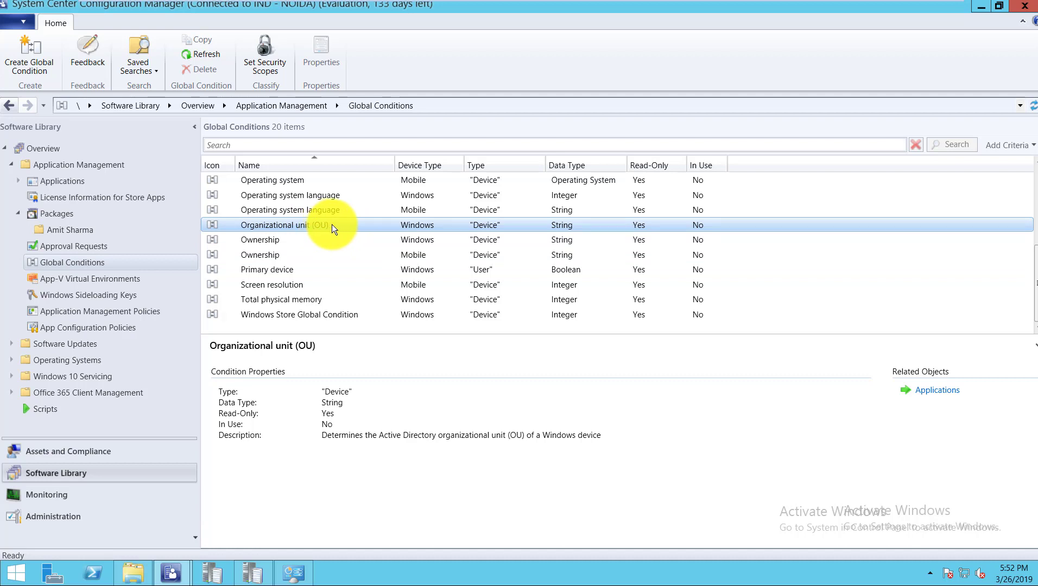
scroll(282, 244, up, 4)
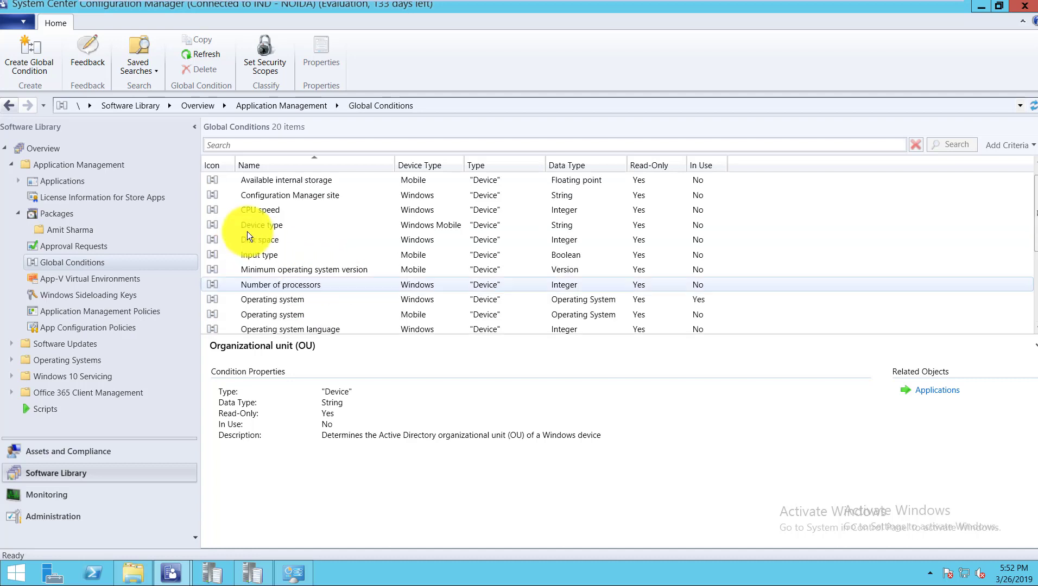
scroll(280, 239, up, 1)
click(279, 226)
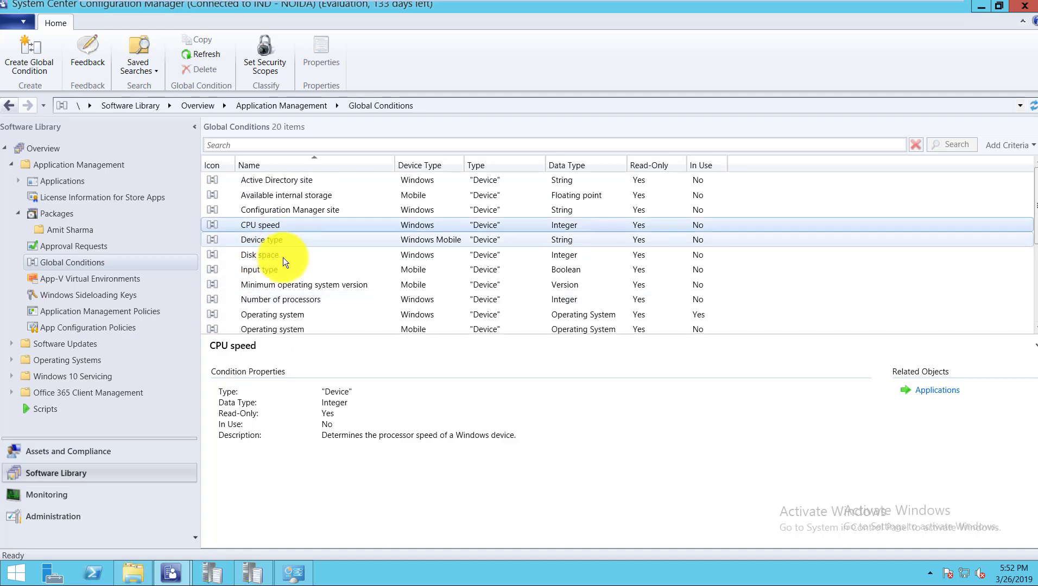
key(Down)
click(280, 256)
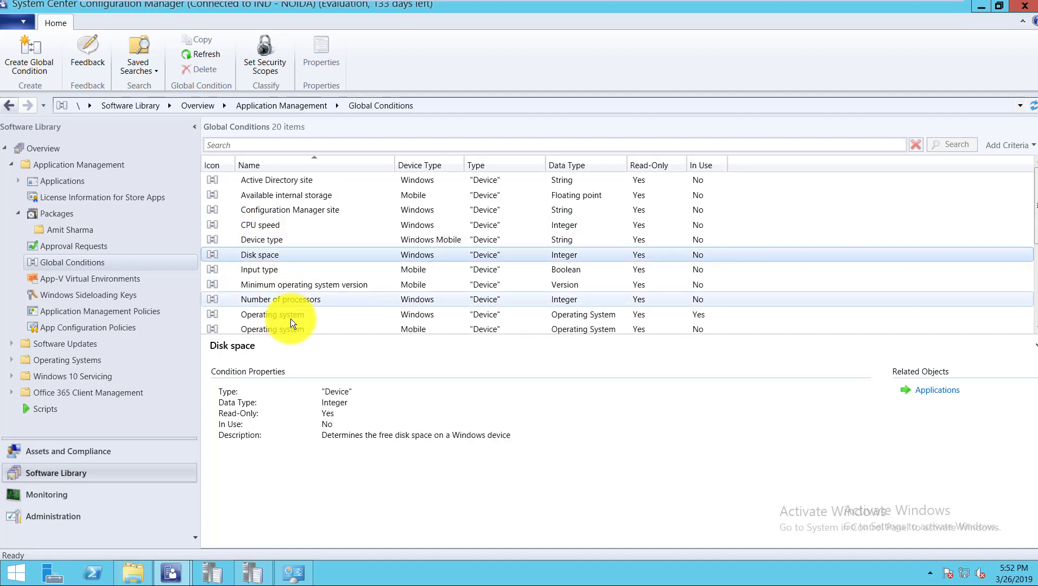
click(281, 298)
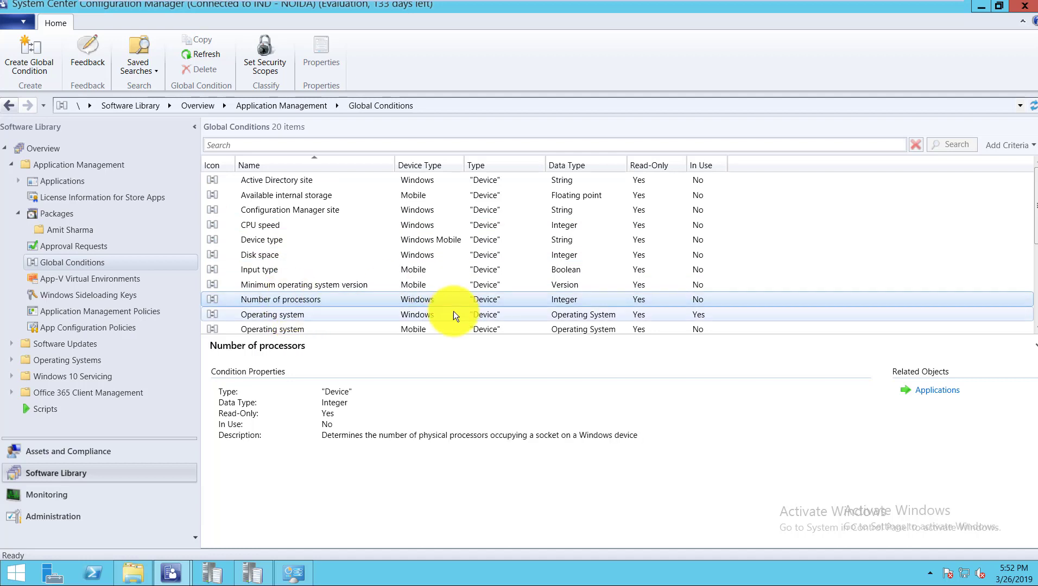
- Examine the details of the Windows global conditions Operating system and Operating system language
key(Down)
scroll(307, 306, down, 1)
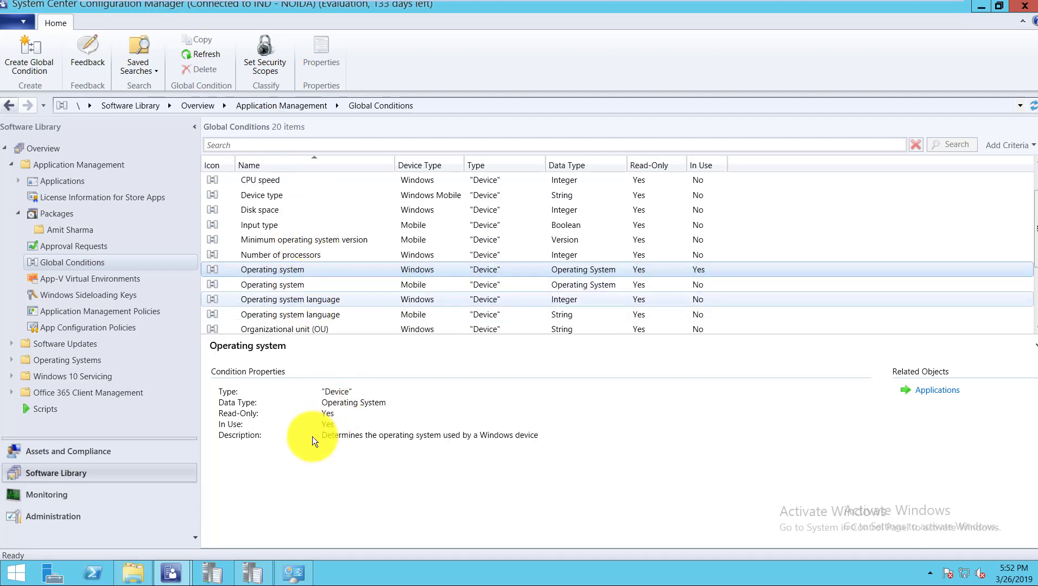
key(Down)
key(Down)
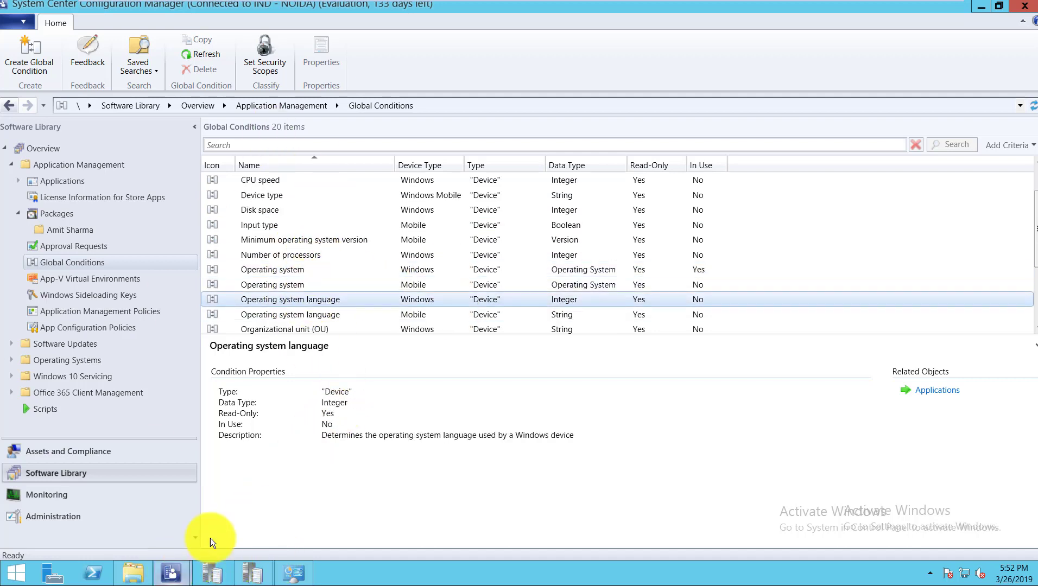
- Return to the Create Deployment Type Wizard and start adding a new installation requirement
click(171, 573)
click(247, 507)
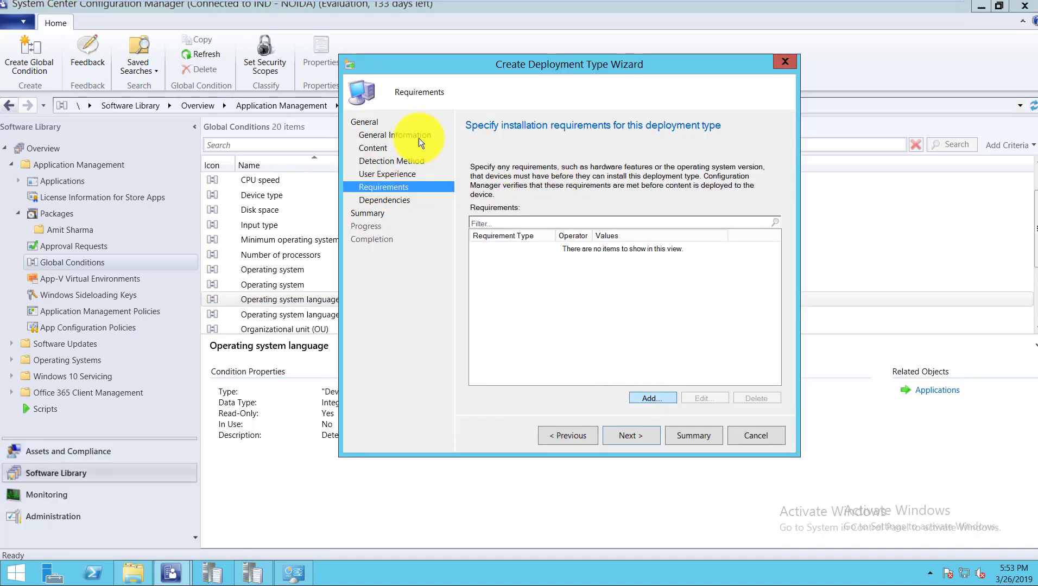
drag(422, 125, 443, 75)
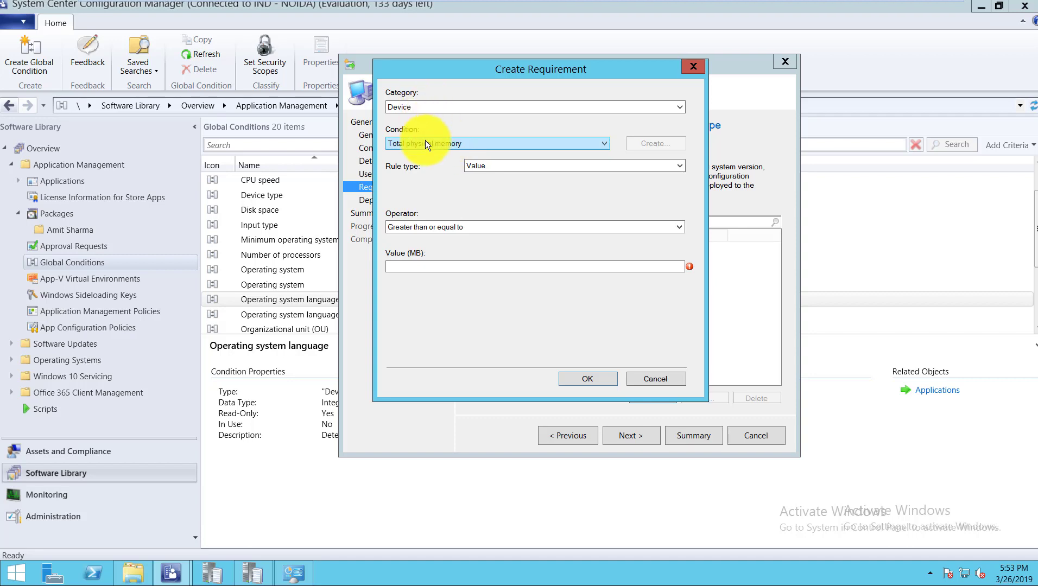
- Examine the setting types offered for a Custom global condition, cancel its creation, and return the requirement category to Device
click(406, 107)
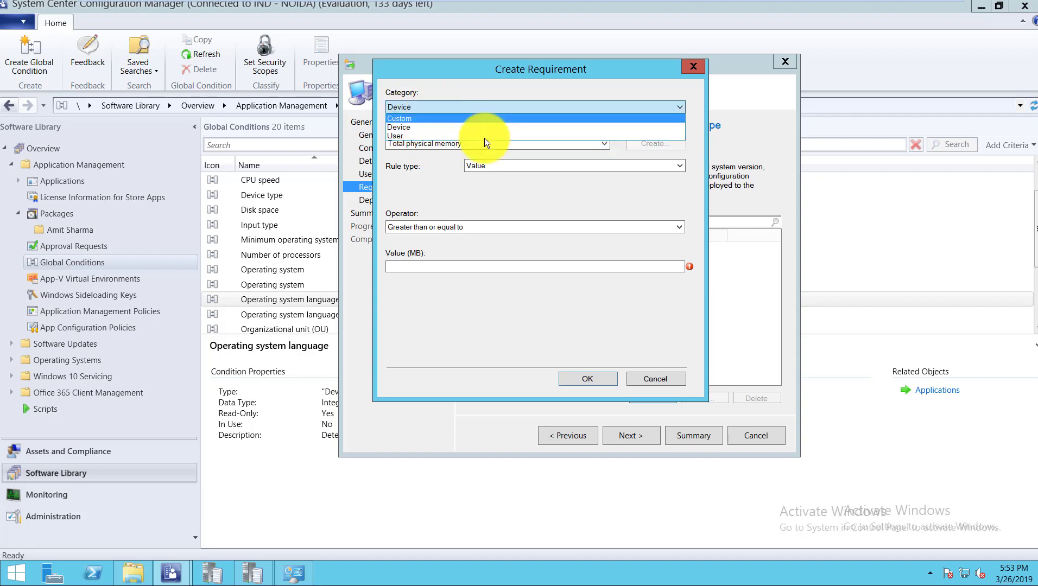
key(Return)
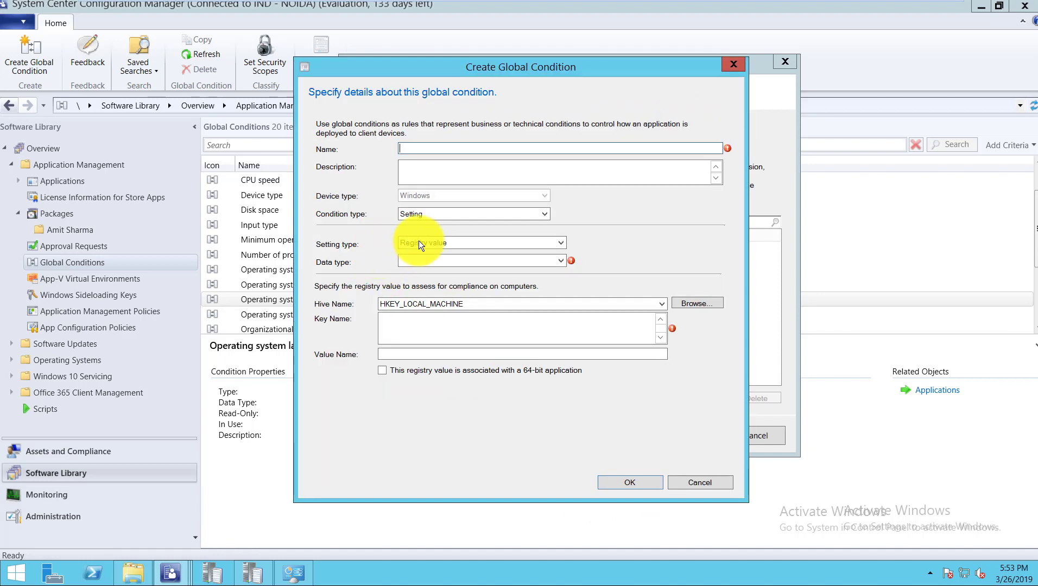
click(421, 242)
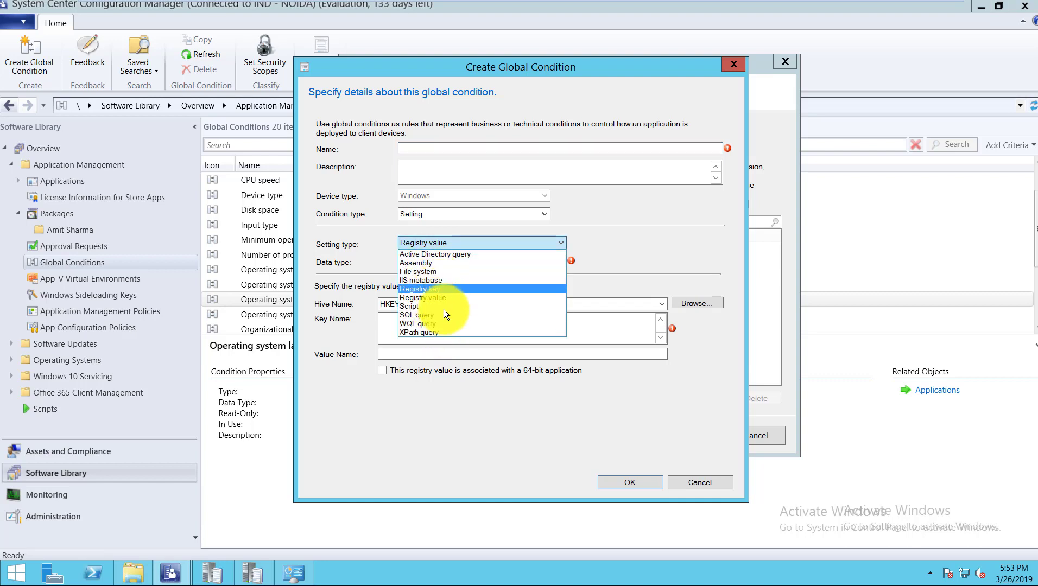
click(734, 66)
click(411, 108)
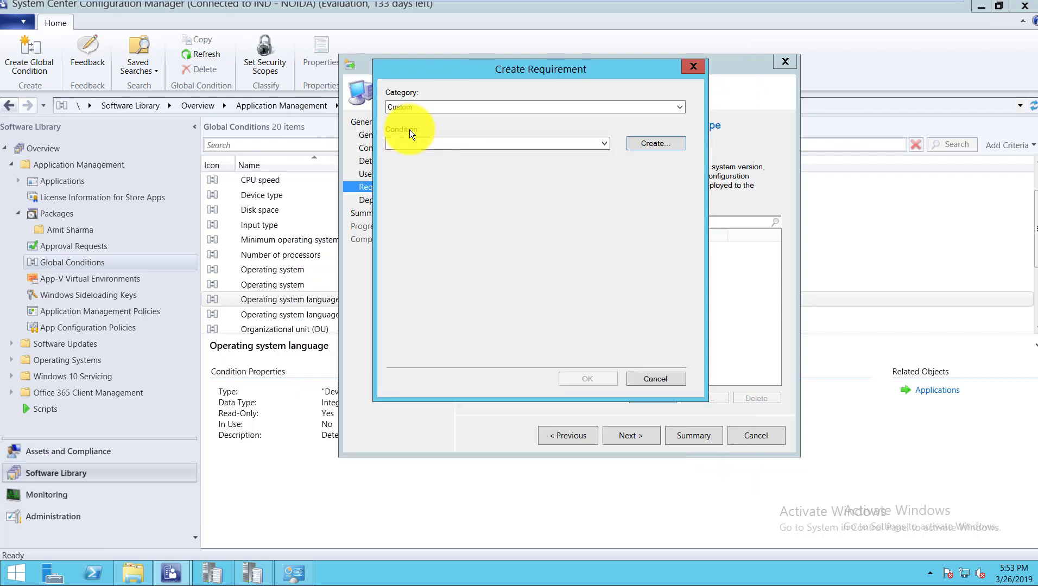
key(Return)
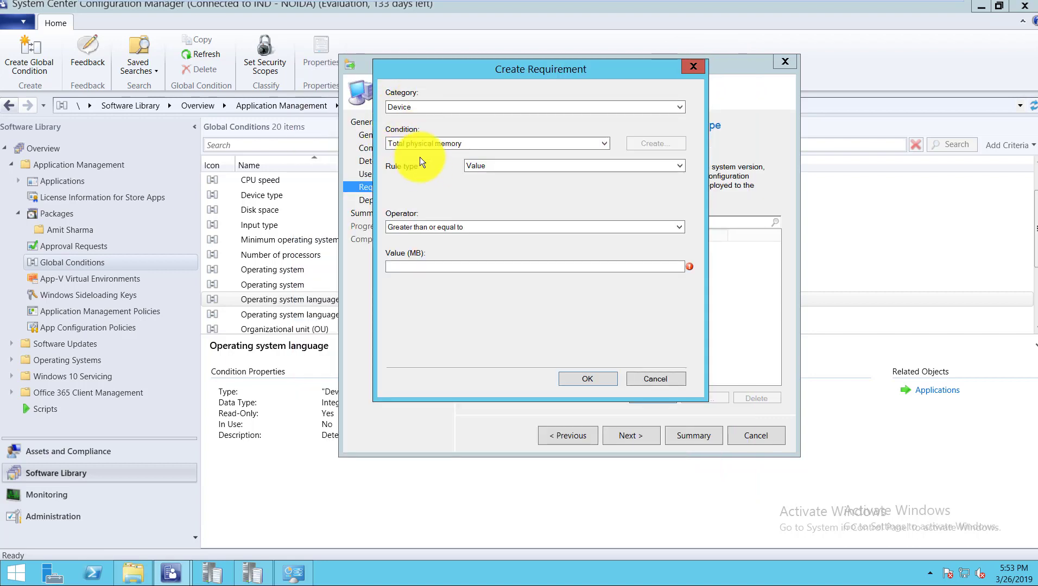
- Set the Device requirement's condition to Operating system with the One of operator
key(shift+Tab)
key(Tab)
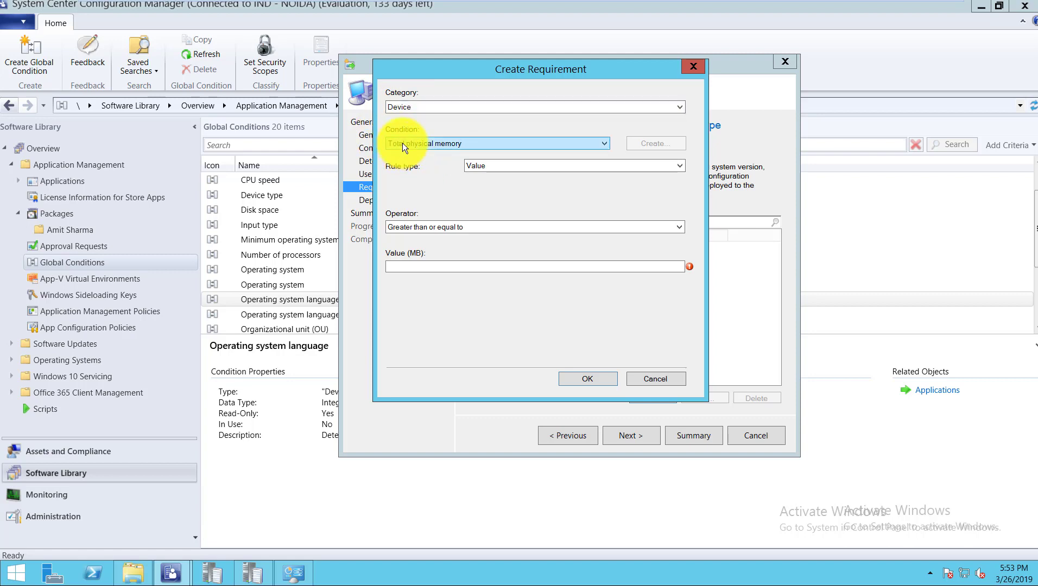
click(412, 139)
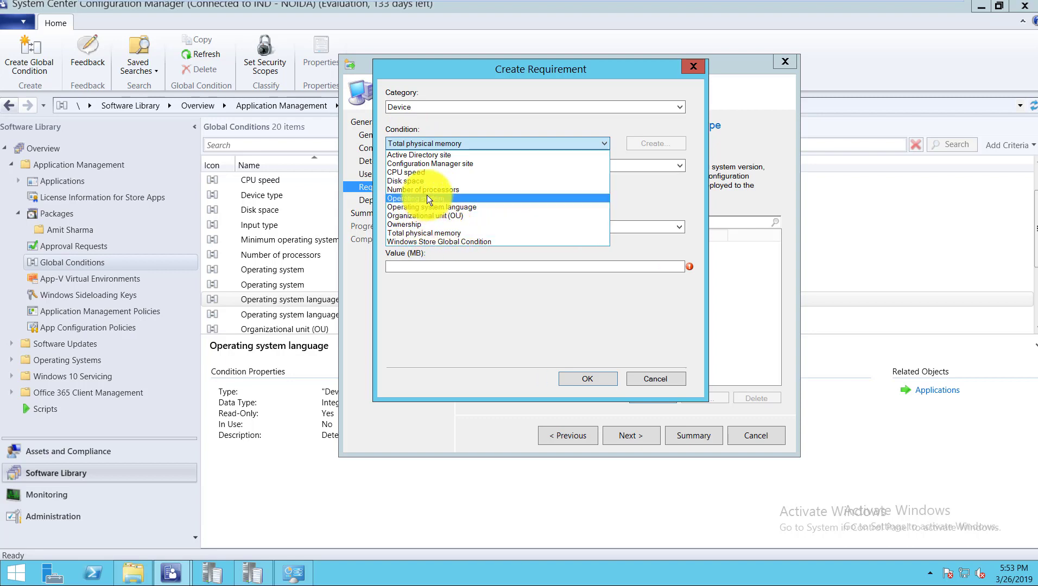
key(Return)
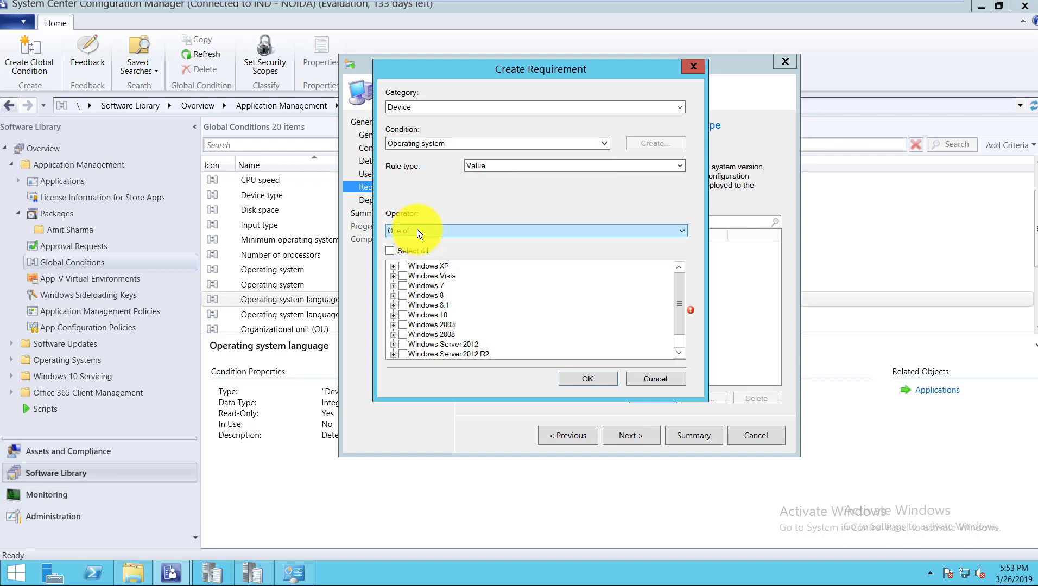
click(417, 230)
key(Return)
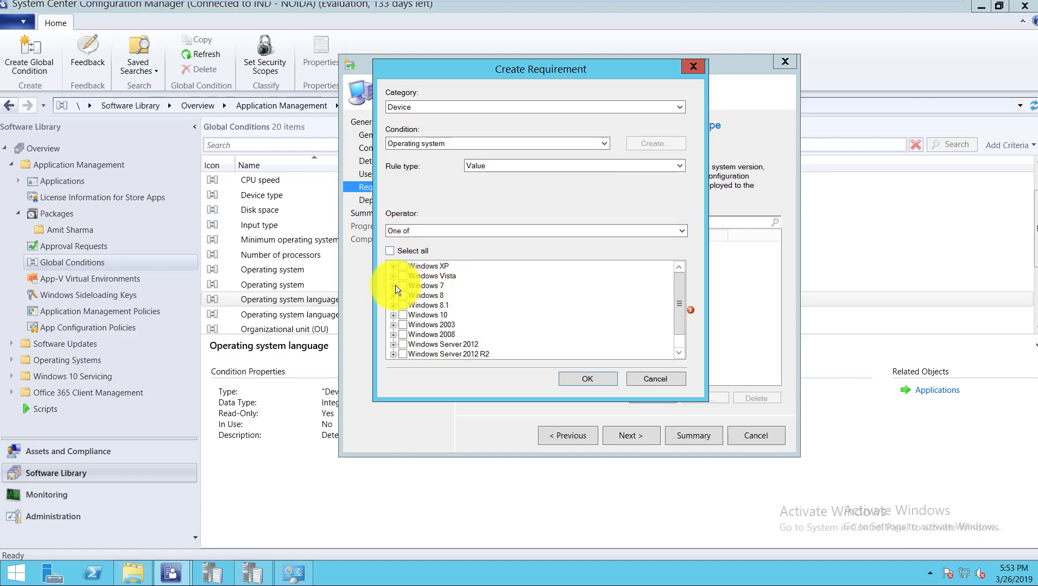
- Include all versions of Windows 7, Windows 8, Windows 8.1 and Windows 10 in the operating system requirement and accept it
click(402, 285)
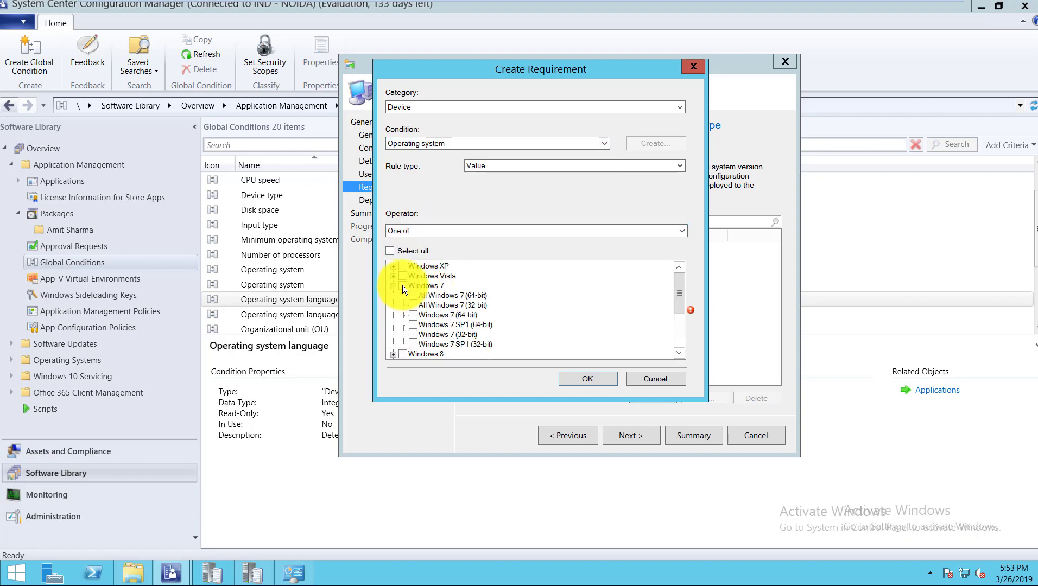
click(402, 286)
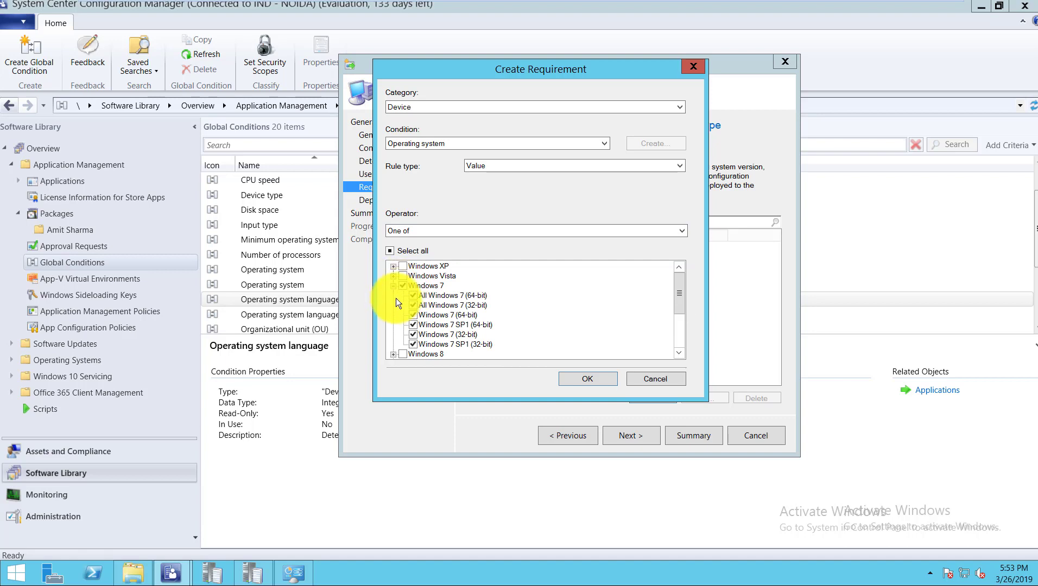
click(393, 286)
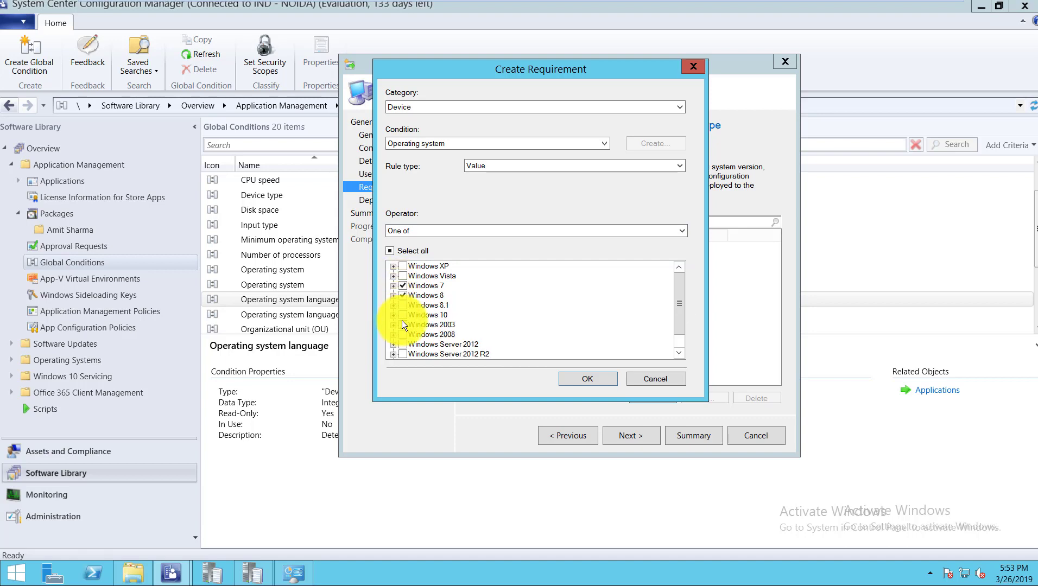
click(403, 315)
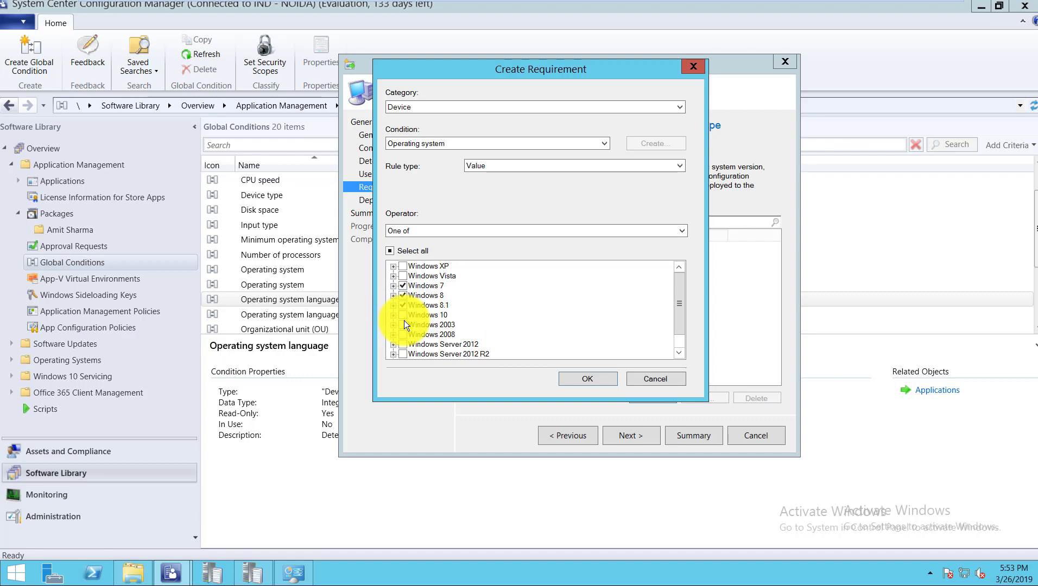
click(393, 286)
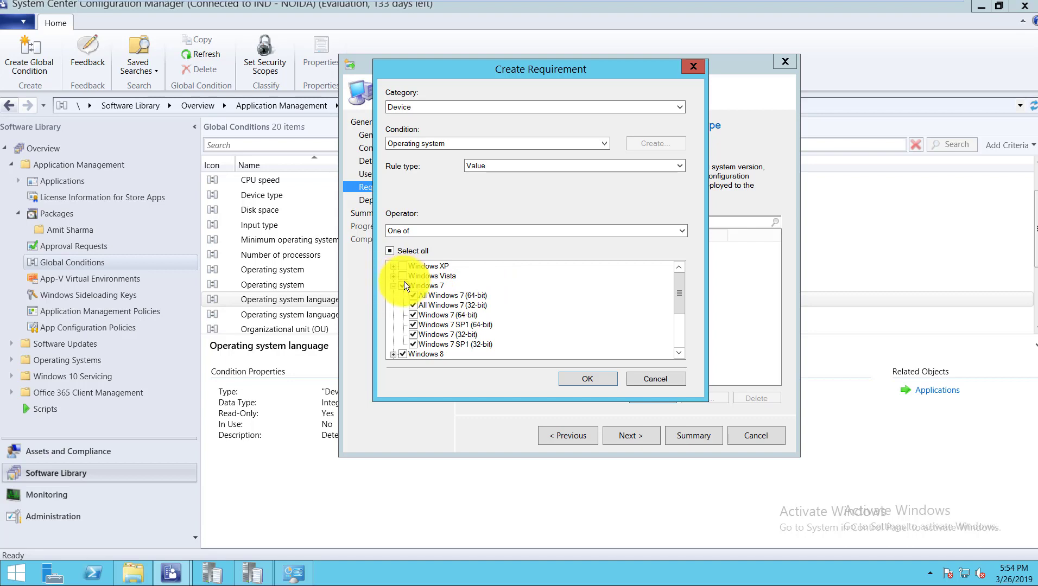
double_click(431, 286)
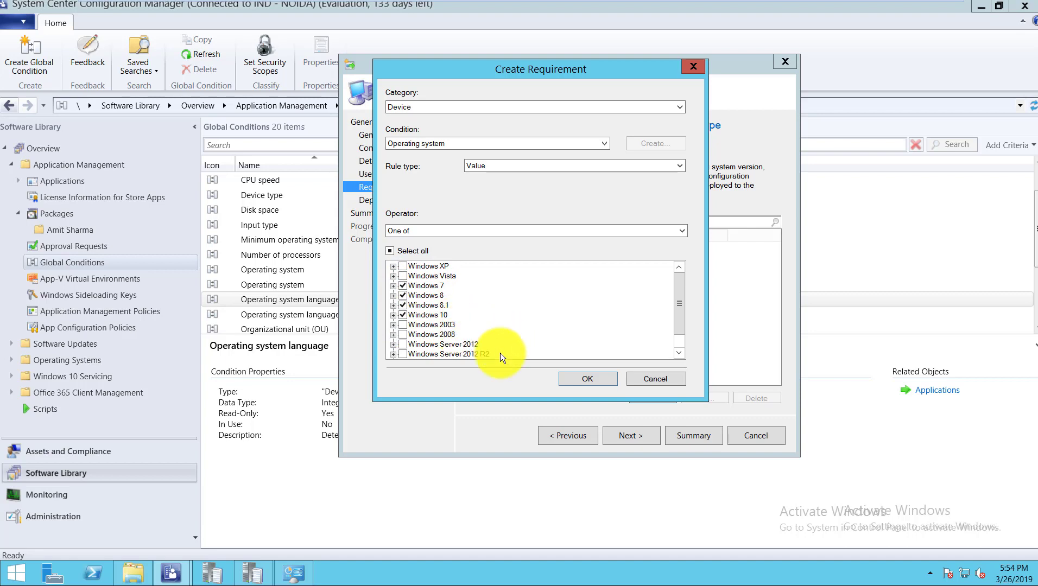
click(588, 378)
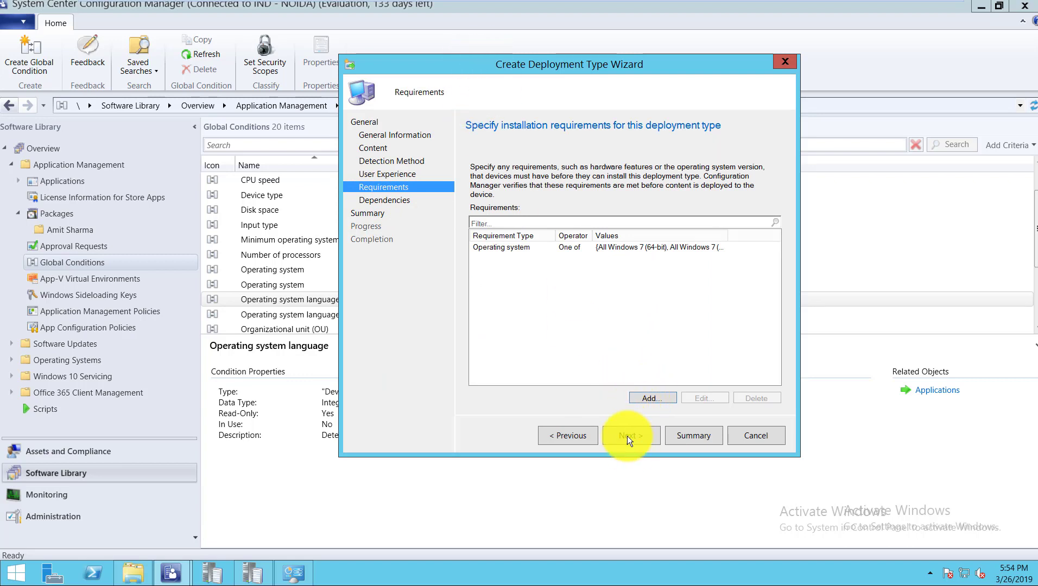
- Open the wizard's Dependencies page, and in the OneNote notes highlight Detection Method
click(383, 198)
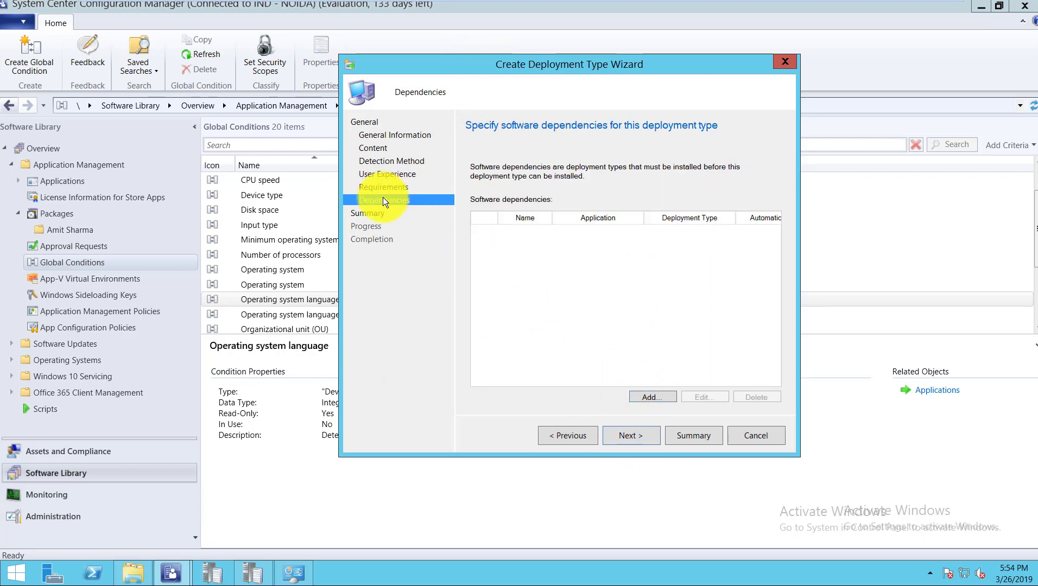
drag(410, 66, 417, 73)
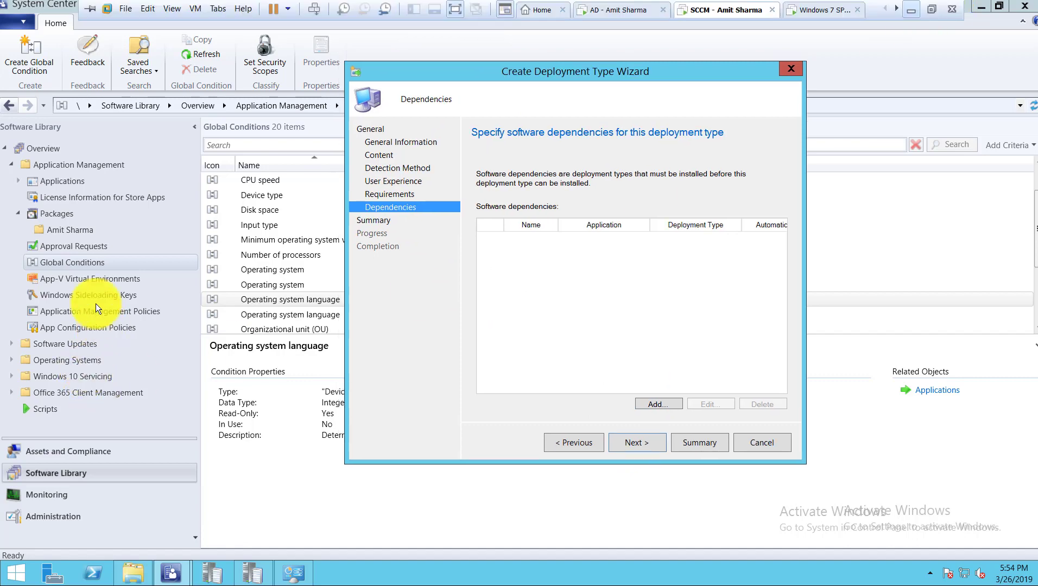
key(alt+Tab)
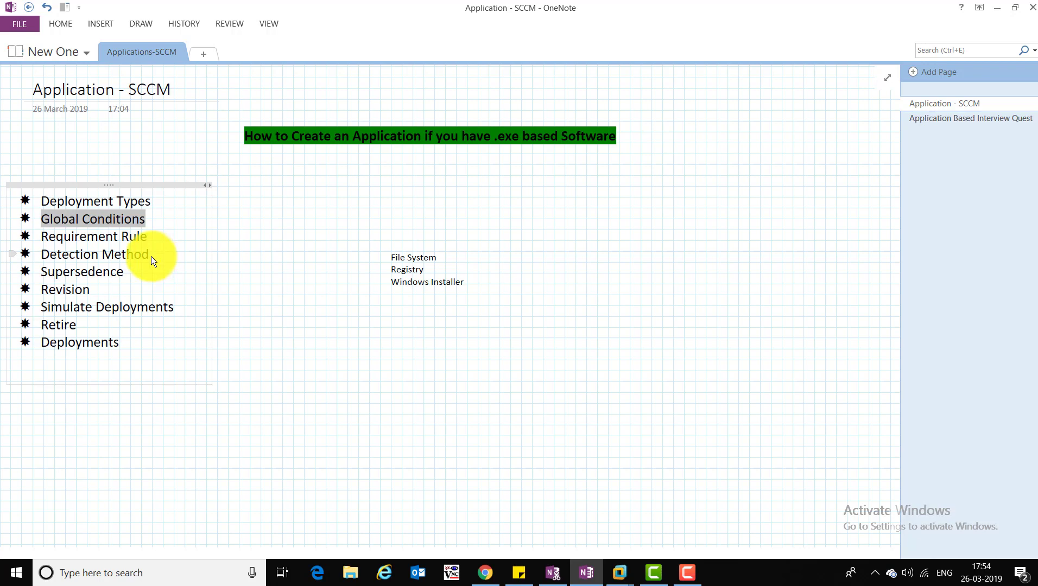
triple_click(40, 256)
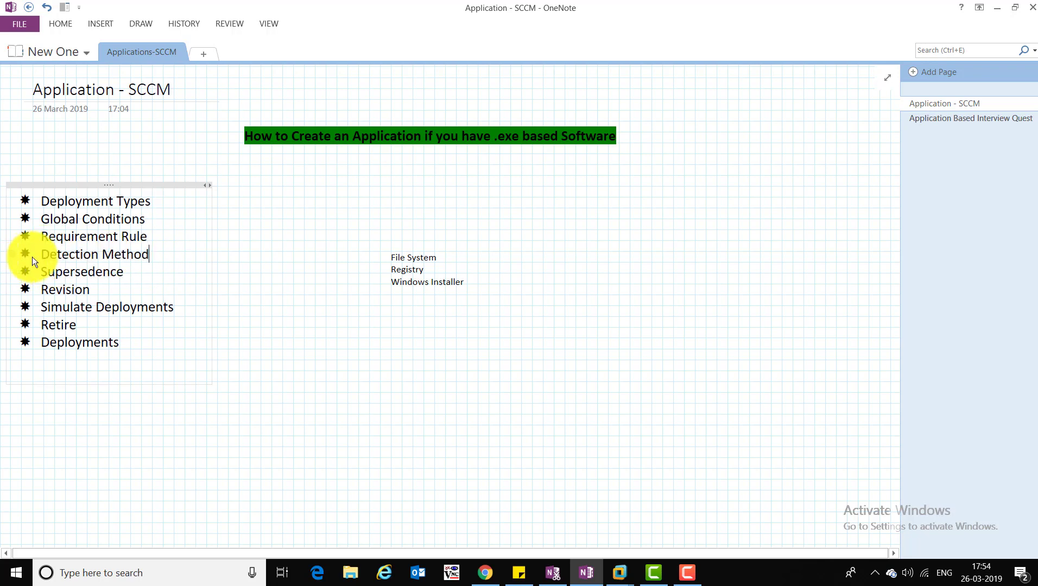
drag(156, 257, 46, 253)
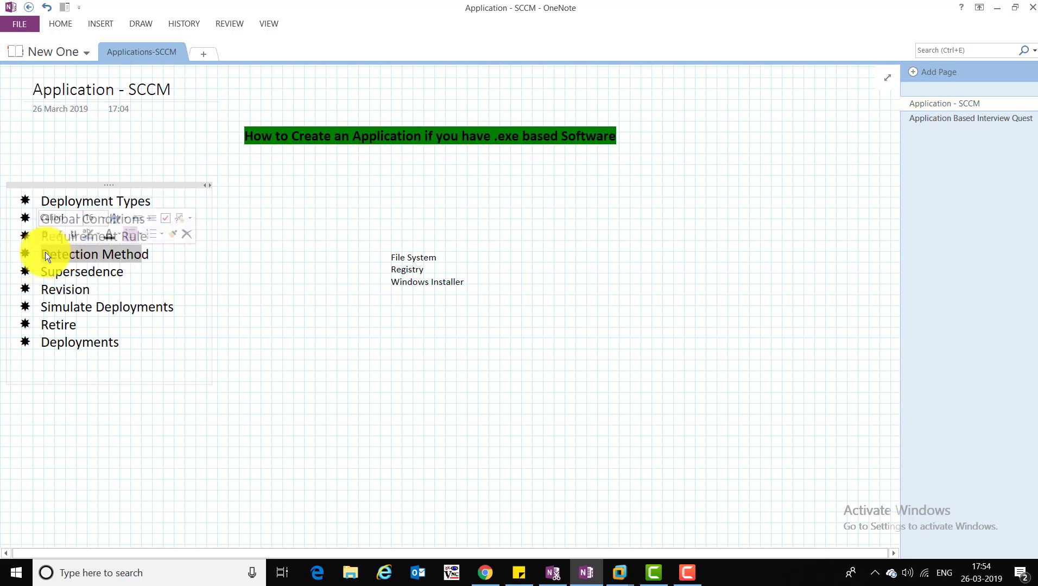
key(shift+Home)
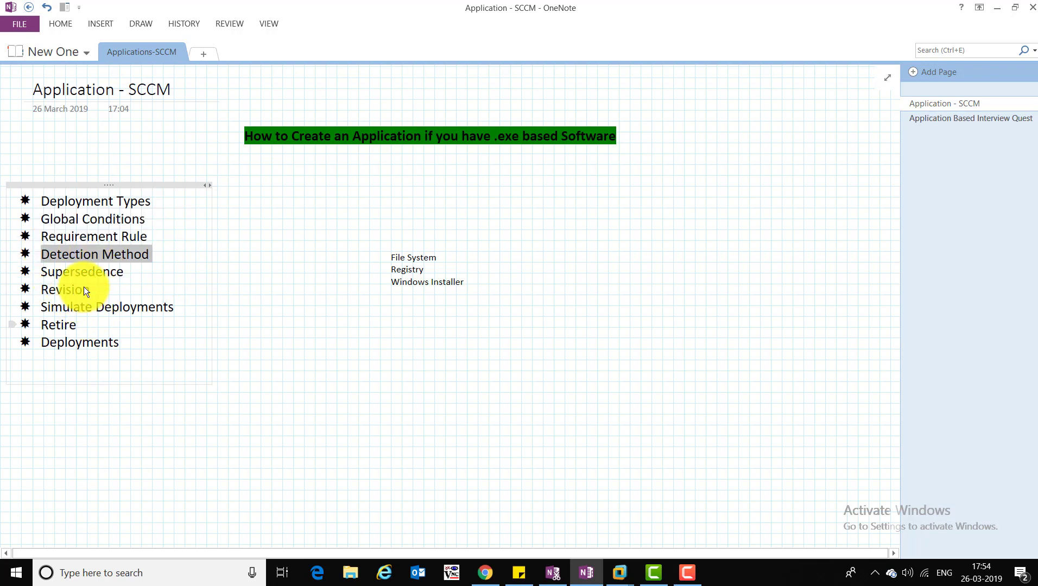
- Return to the SCCM wizard, leave dependencies empty, apply the summarized deployment type settings and close the wizard
click(619, 572)
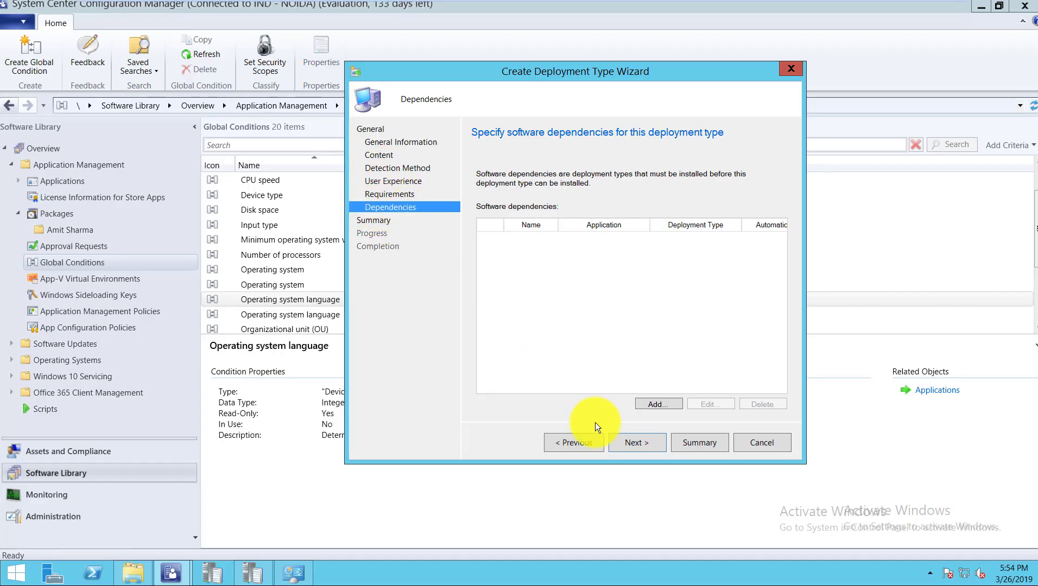
click(637, 444)
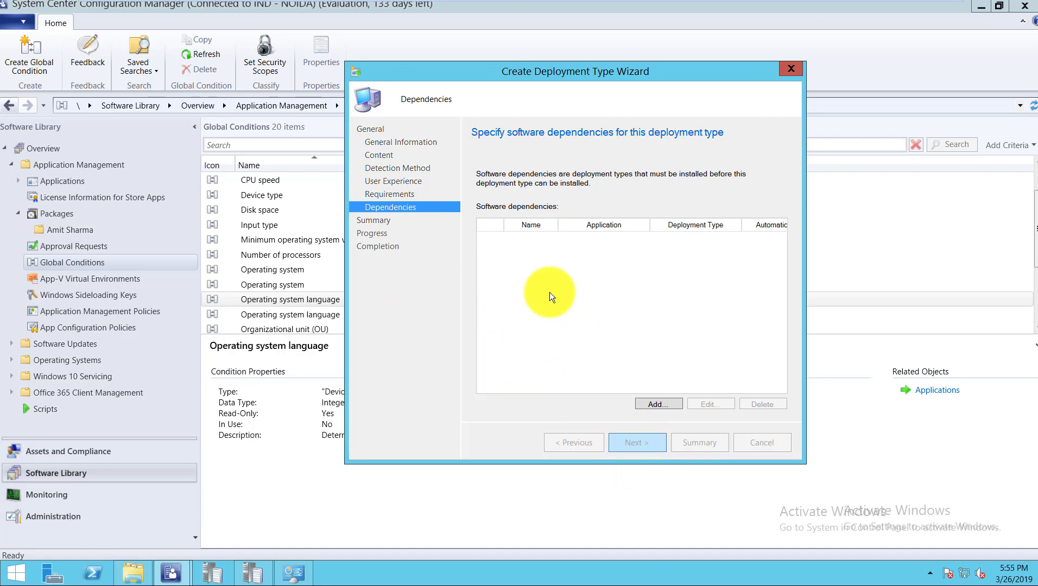
key(ctrl+a)
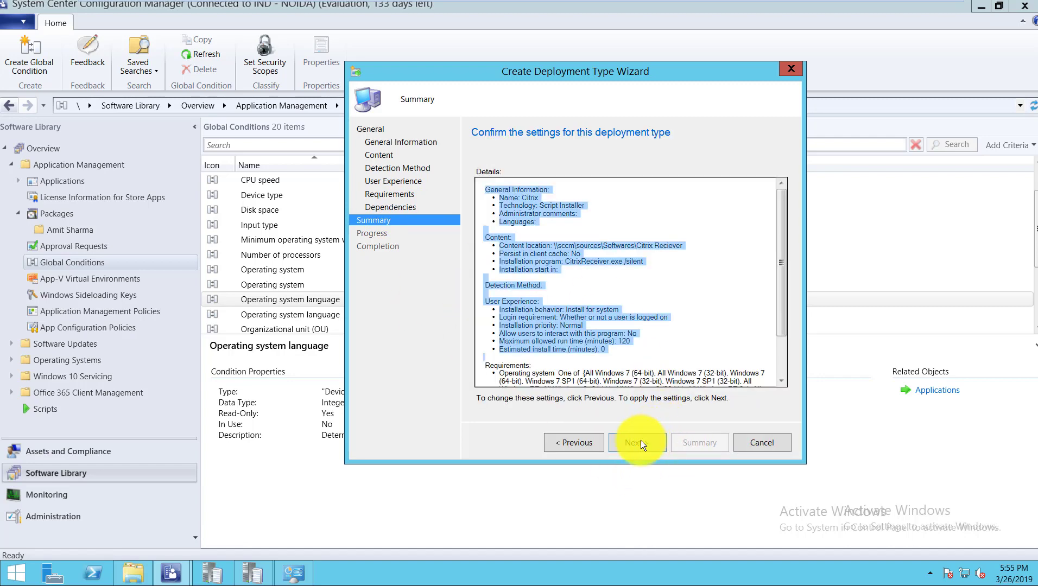
scroll(550, 238, down, 2)
key(Return)
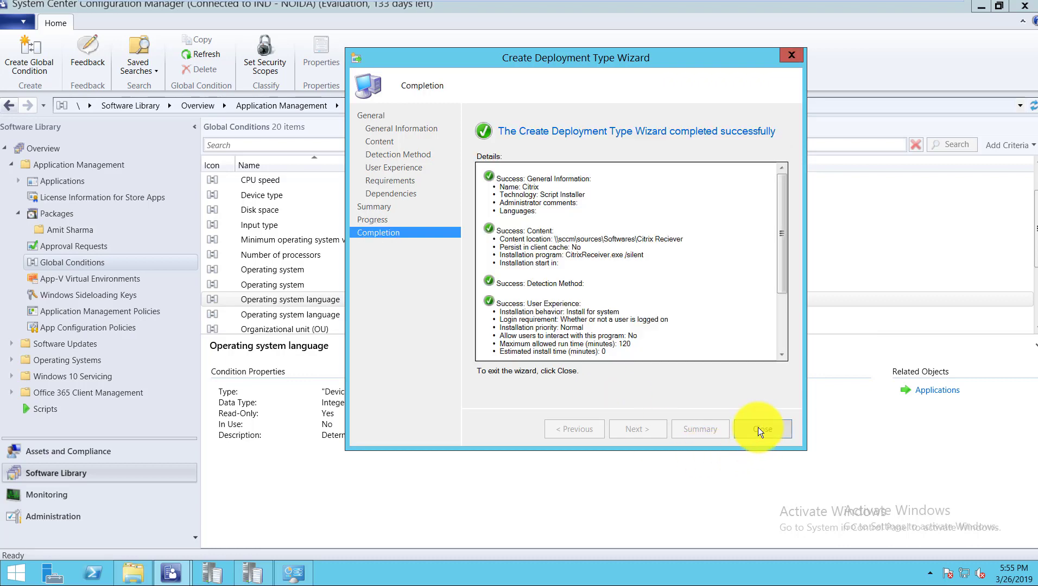
key(Return)
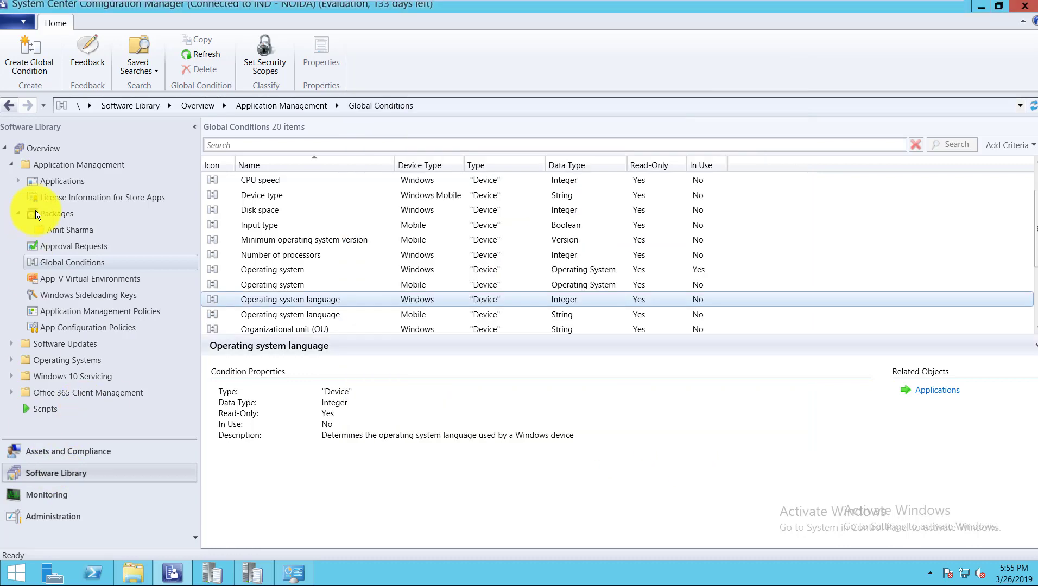
- Show the Citrix Reciever application in the Applications list and inspect its software version and Citrix deployment type
click(52, 183)
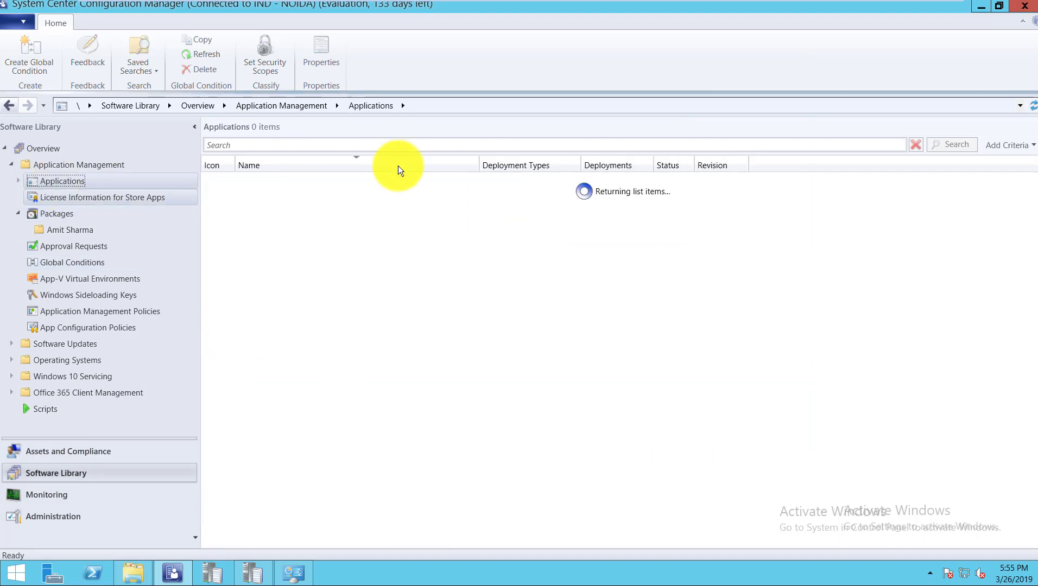
click(266, 180)
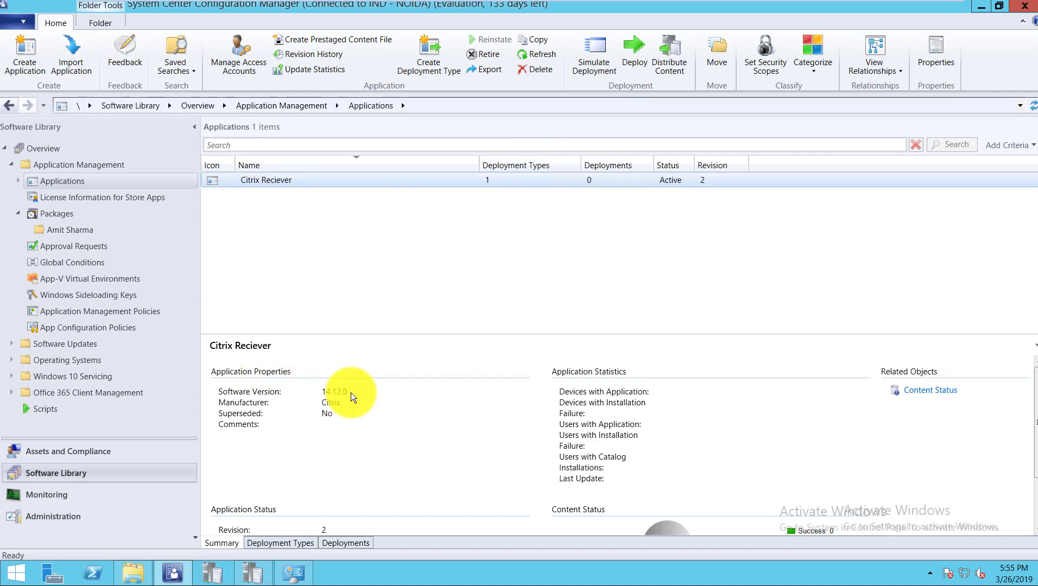
key(Tab)
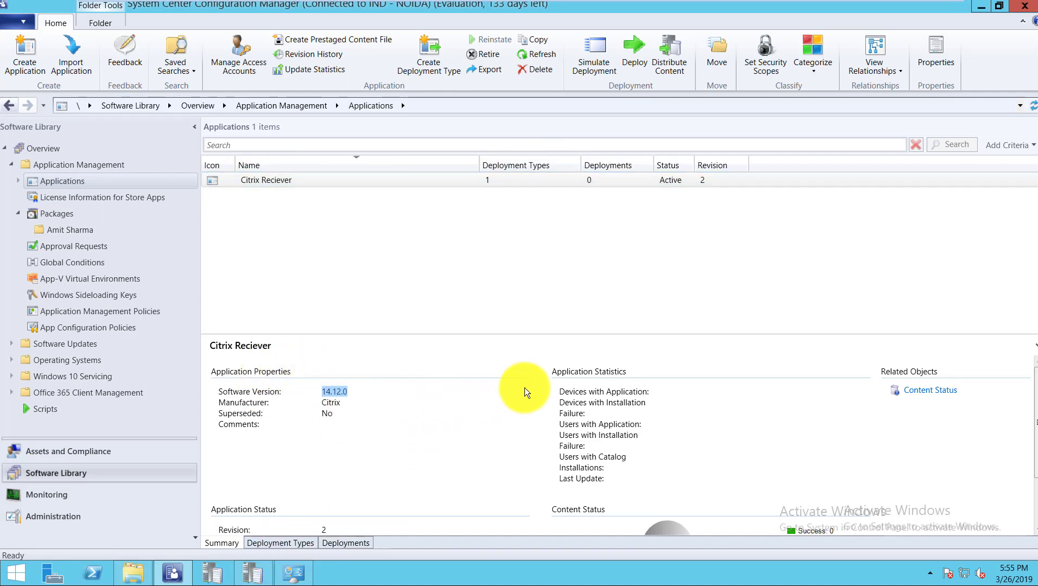
click(352, 379)
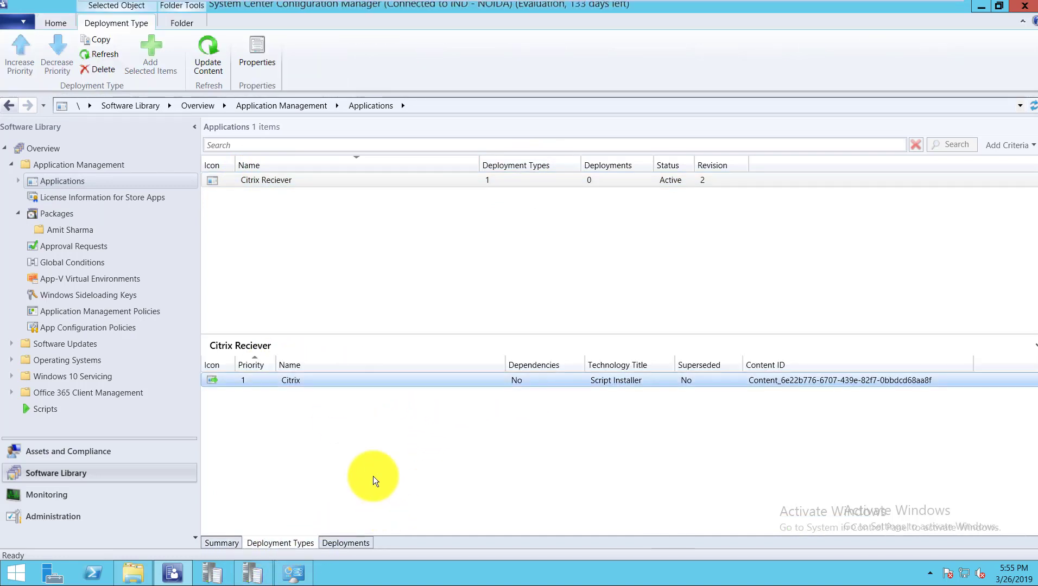
- Open the Citrix deployment type's properties and review its content location, installation and uninstall programs, detection method and user experience settings
key(Return)
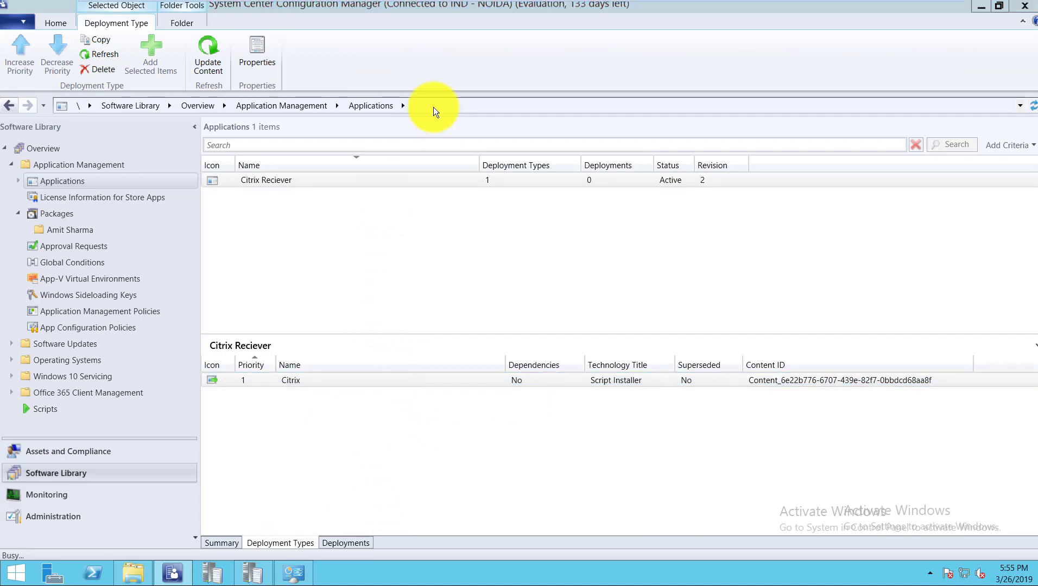
drag(435, 91, 493, 80)
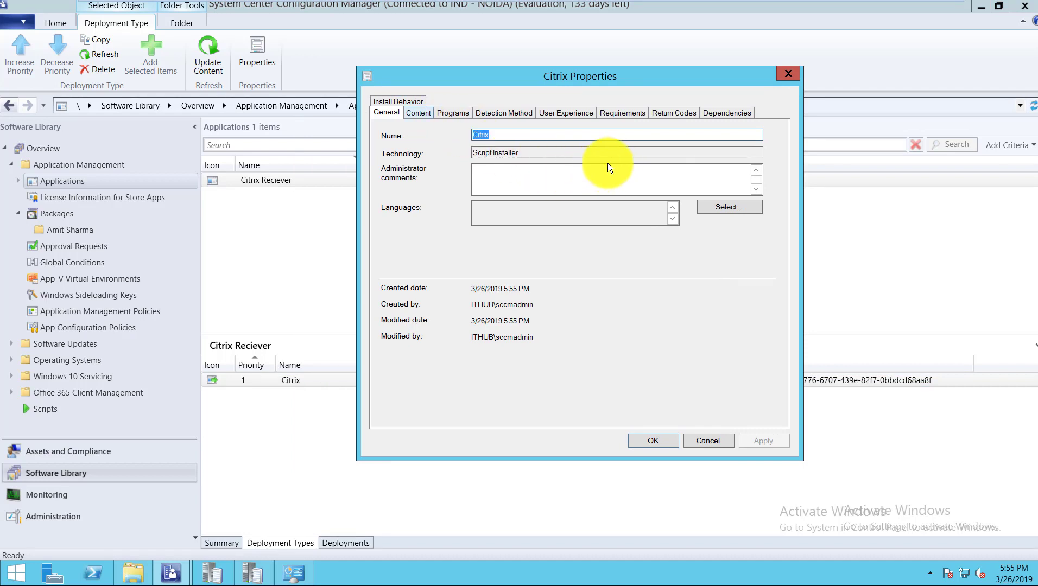
click(413, 115)
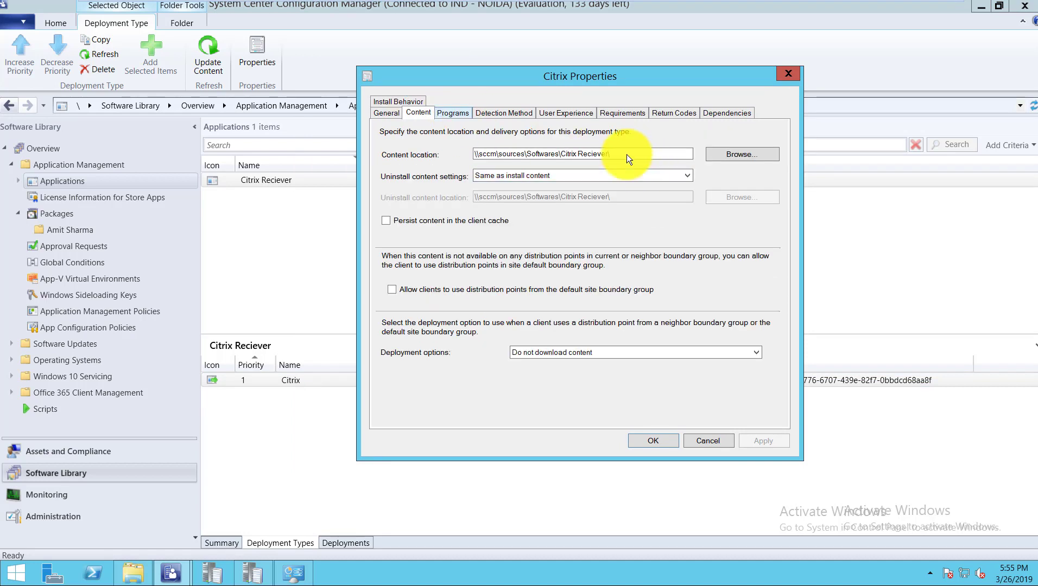
key(Tab)
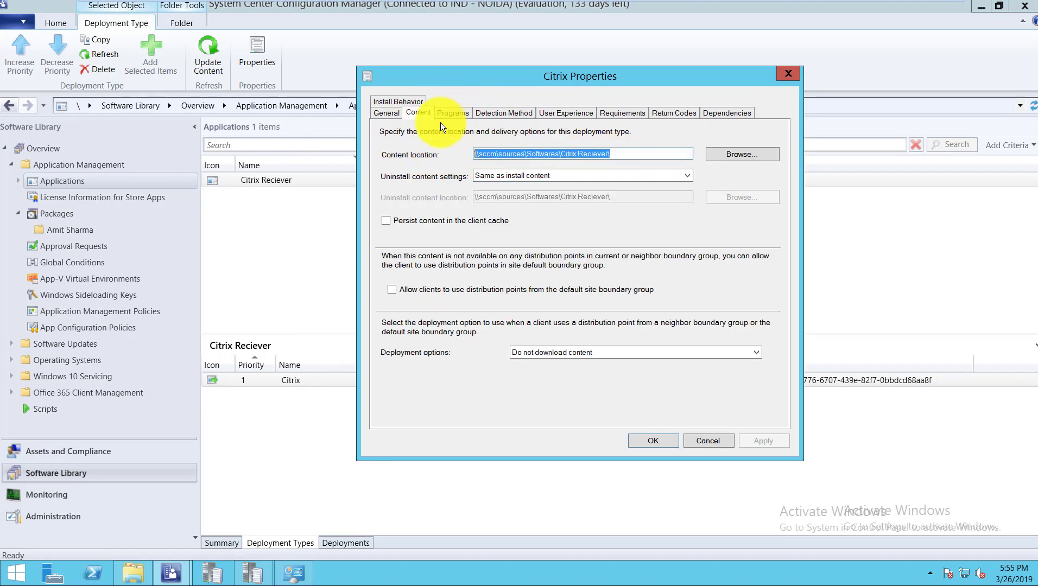
click(450, 114)
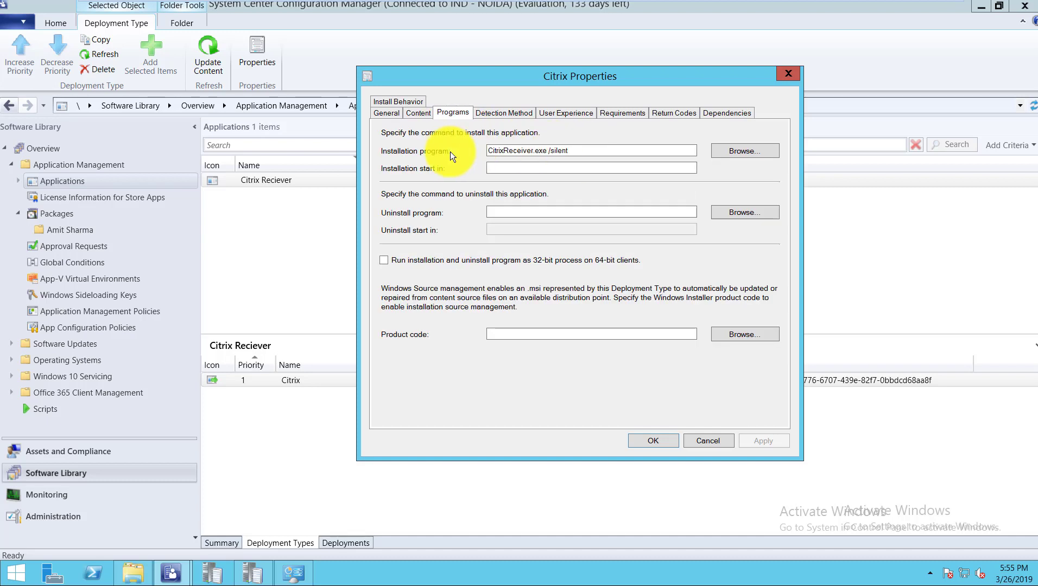
key(Tab)
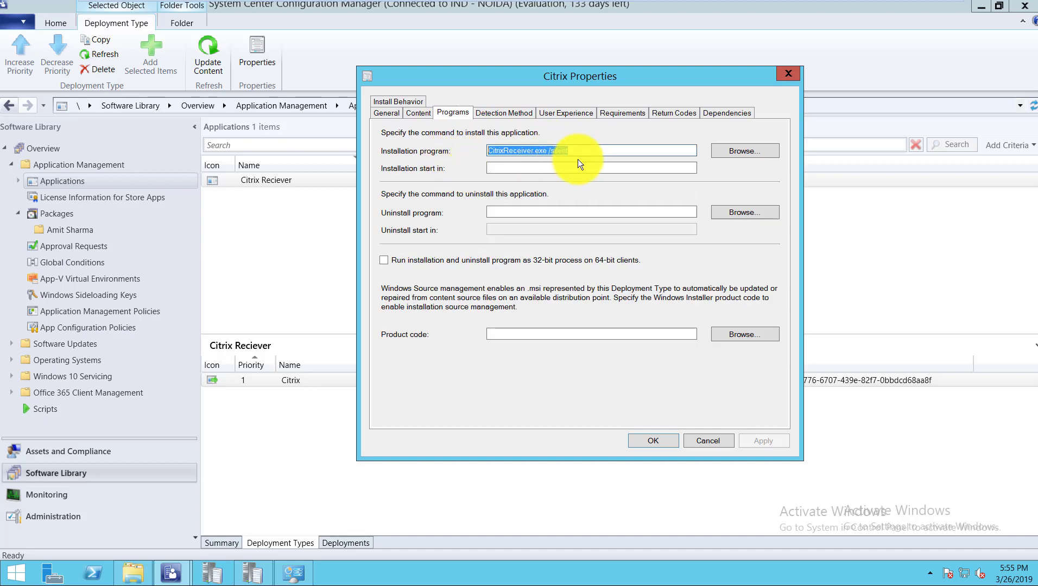
click(509, 213)
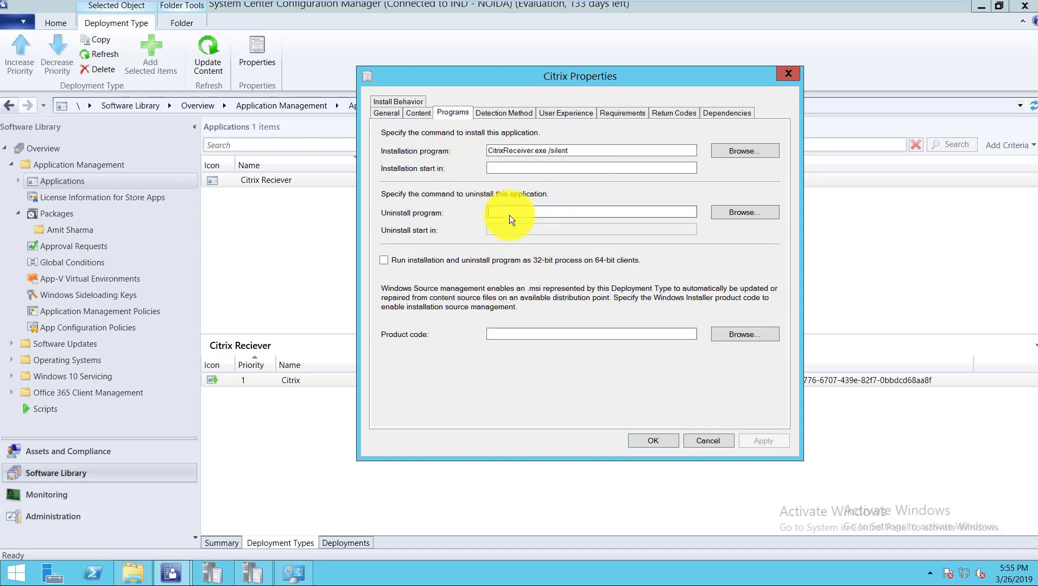
click(531, 112)
click(557, 113)
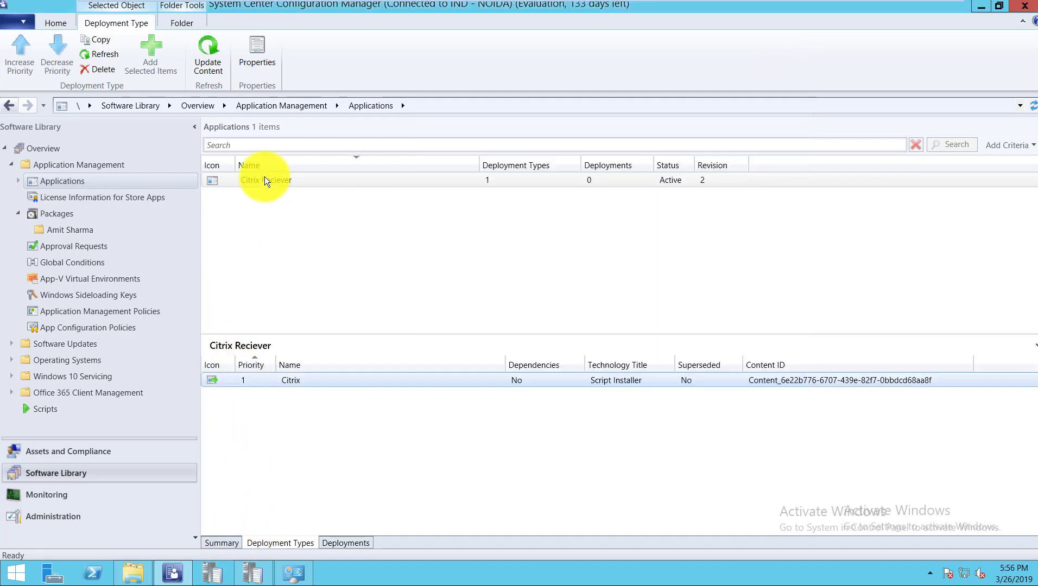
- Distribute the Citrix Reciever application's content to the SCCM.ITHUB.COM distribution point and complete the wizard
click(297, 181)
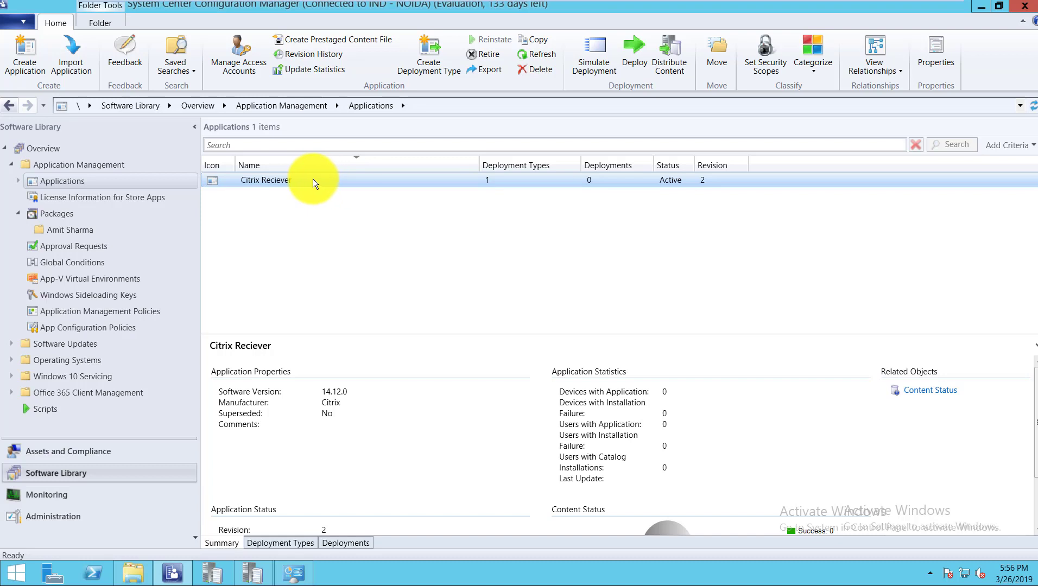
key(shift+F10)
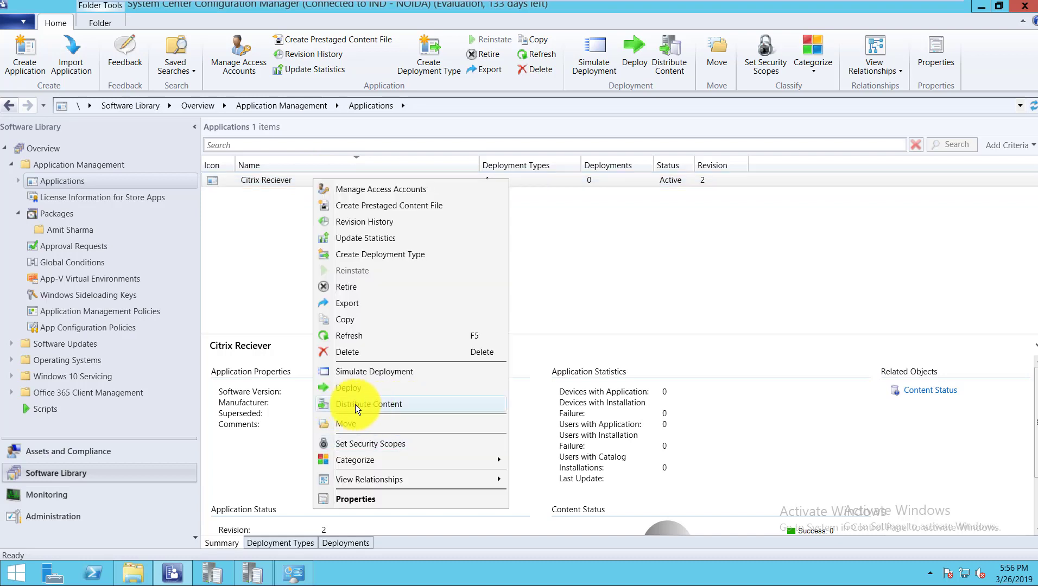
click(370, 404)
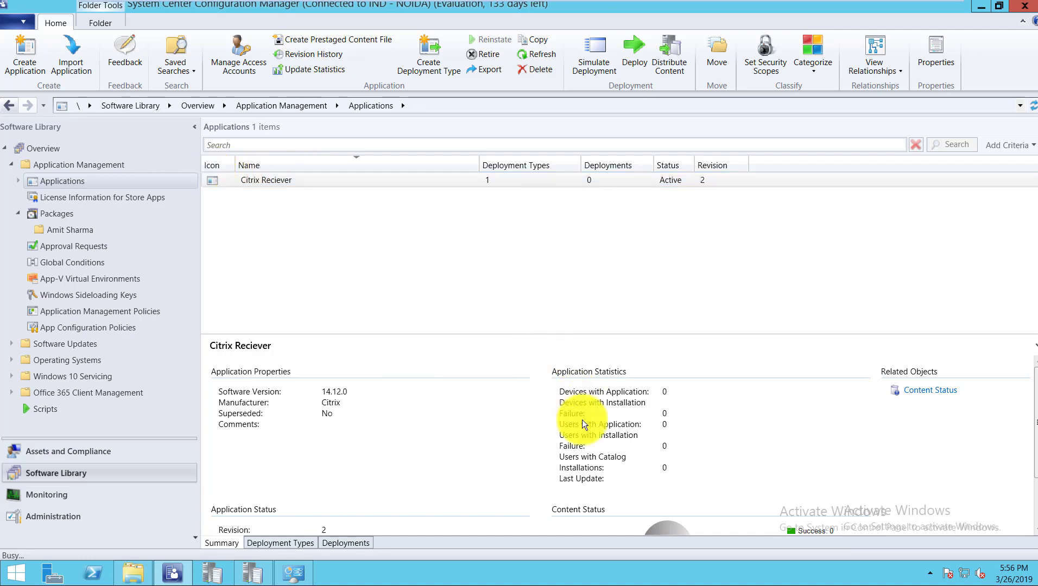
click(555, 432)
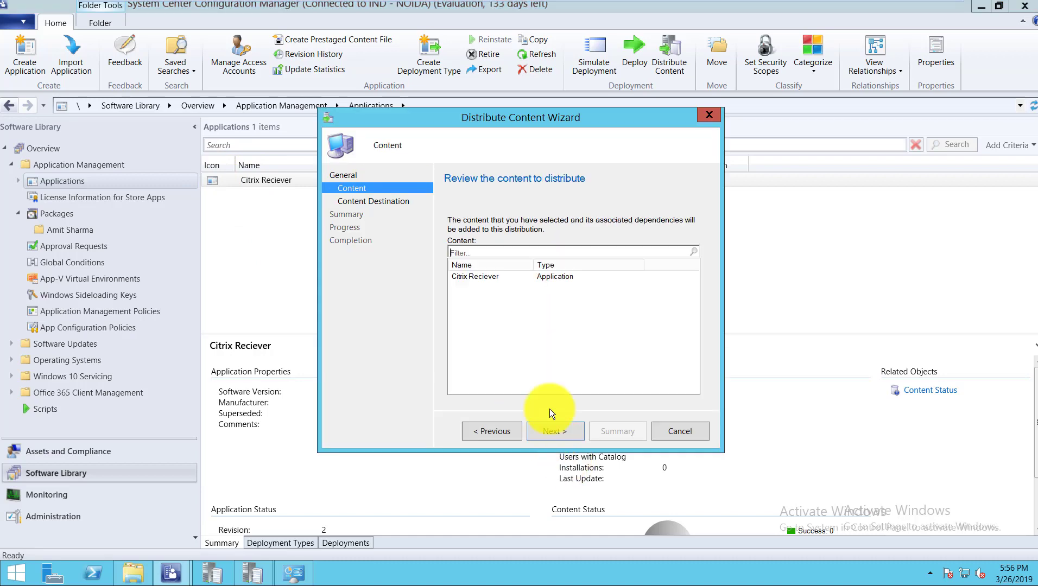
click(676, 264)
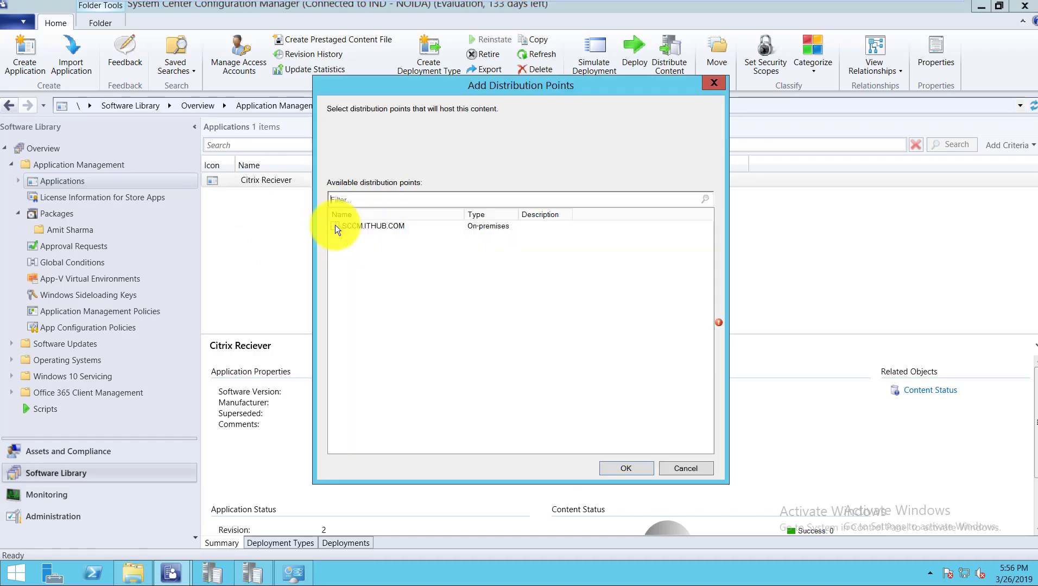
click(358, 225)
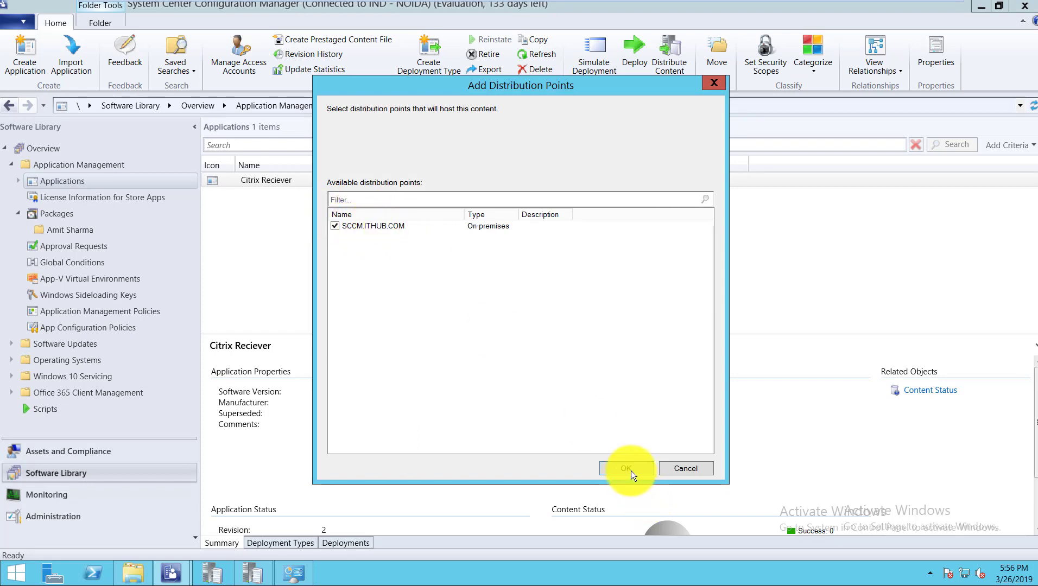
key(Return)
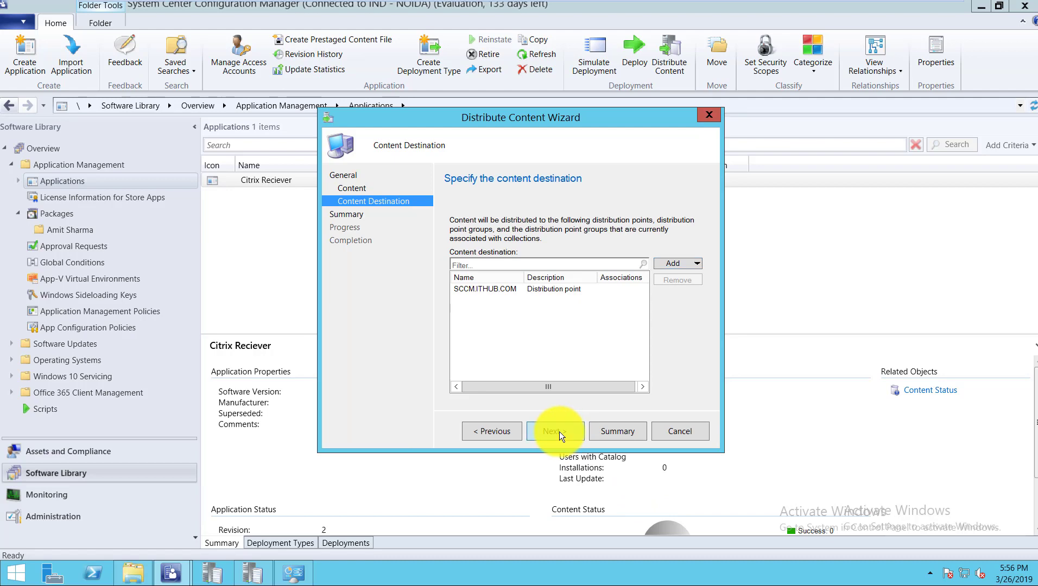
click(550, 431)
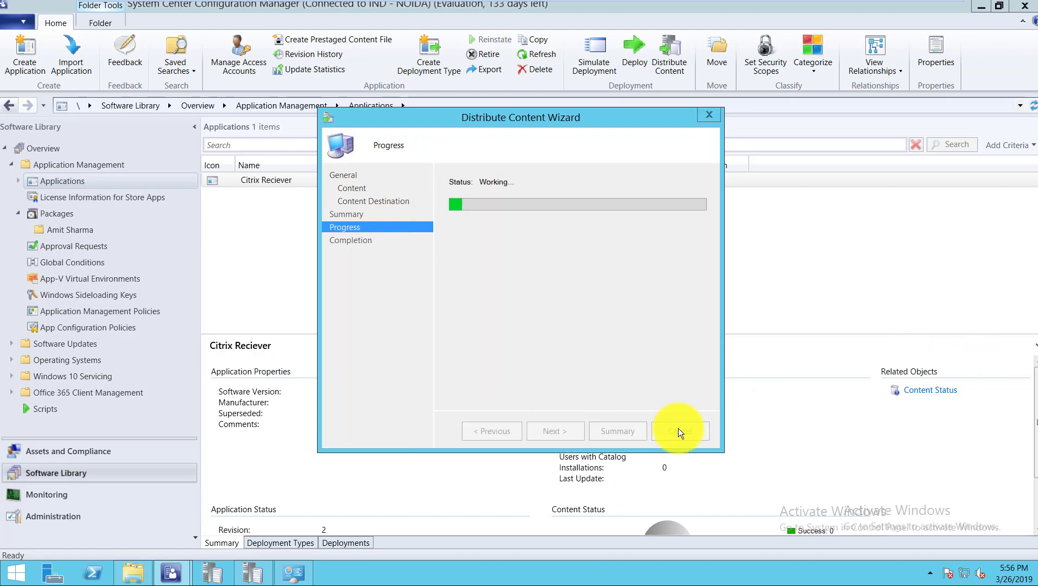
key(Return)
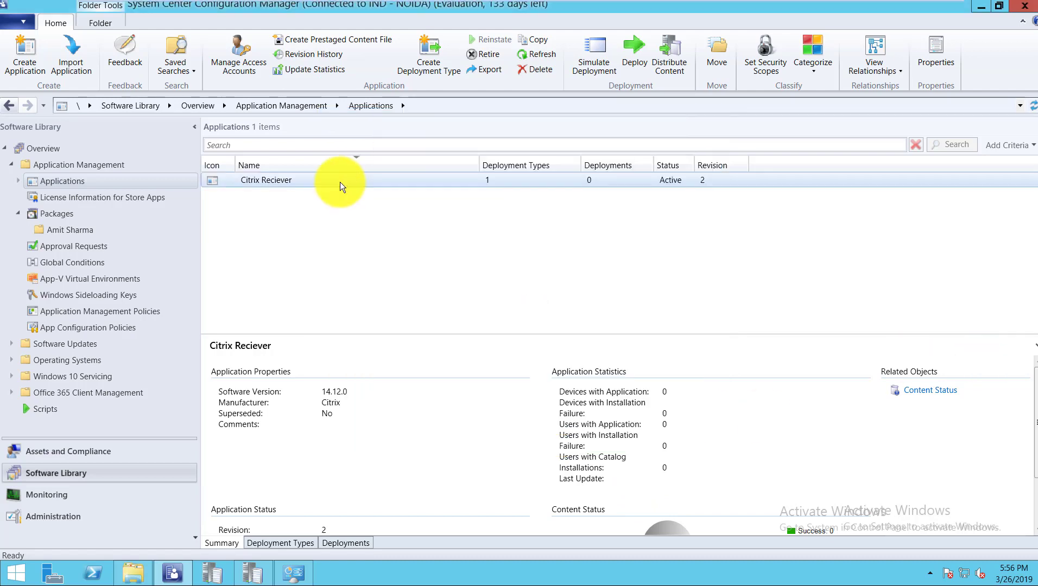
- Refresh the Citrix Reciever application and check its content distribution status in the summary
right_click(339, 183)
click(369, 337)
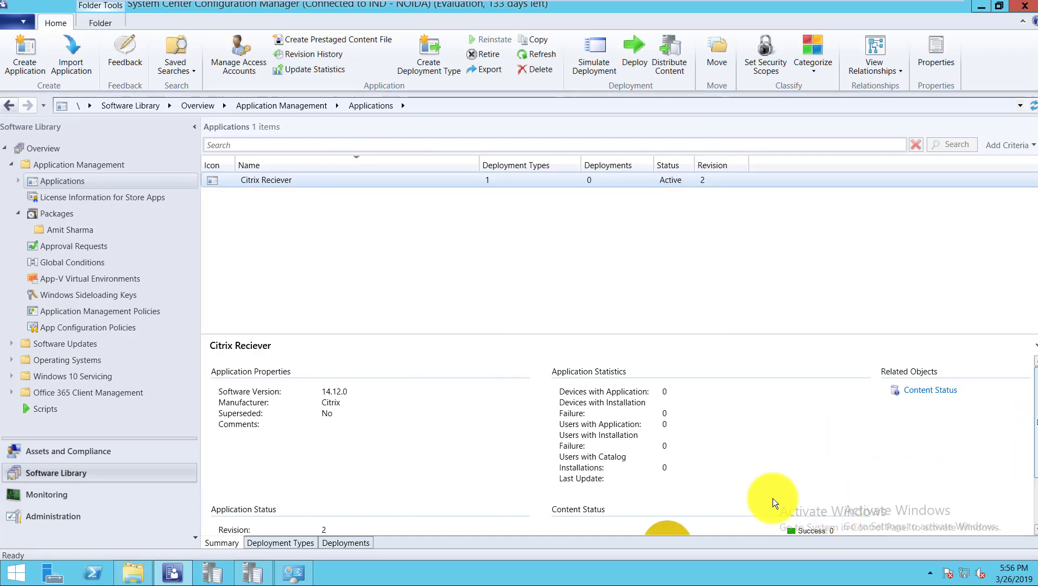
scroll(837, 476, down, 2)
mouse_move(784, 475)
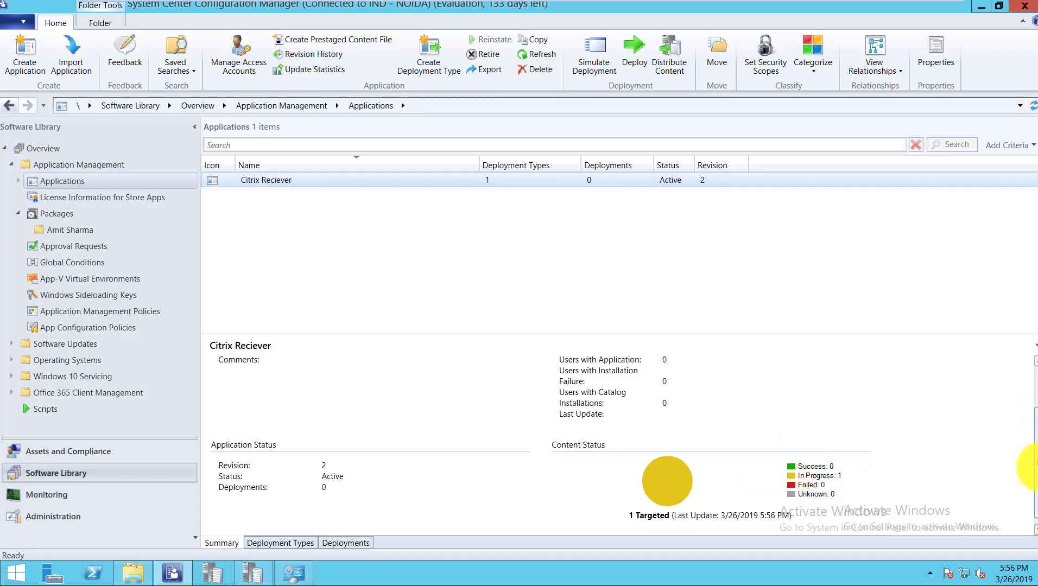
scroll(771, 478, up, 1)
scroll(804, 475, down, 2)
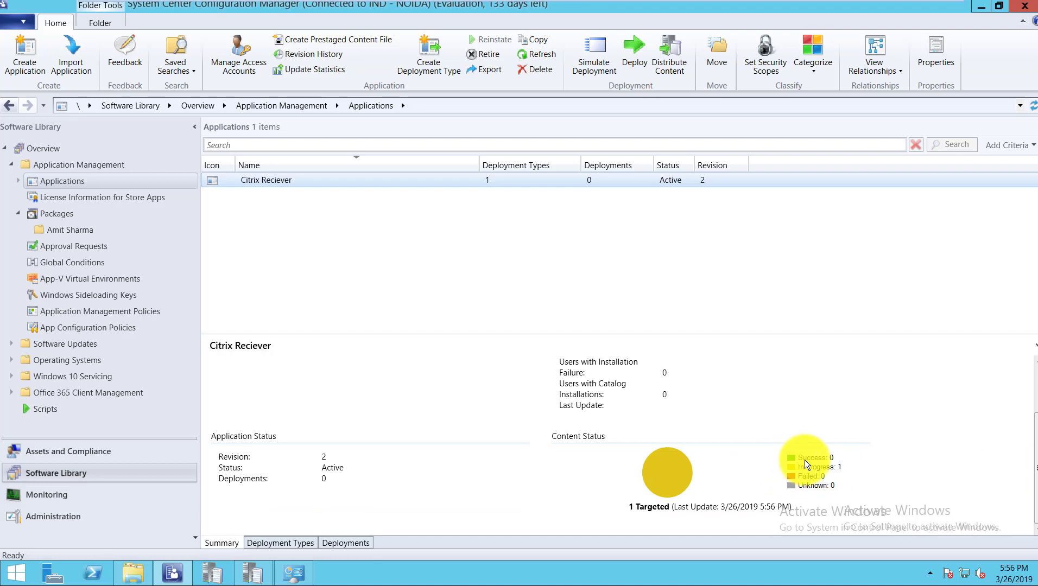
mouse_move(808, 458)
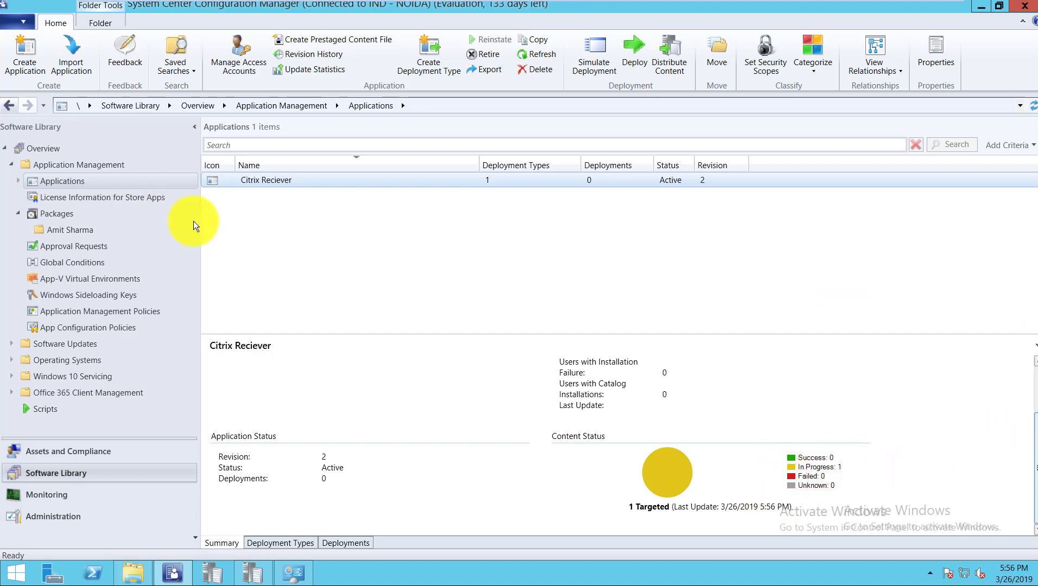
- Switch to the OneNote notes and highlight Supersedence in the topic list
click(310, 180)
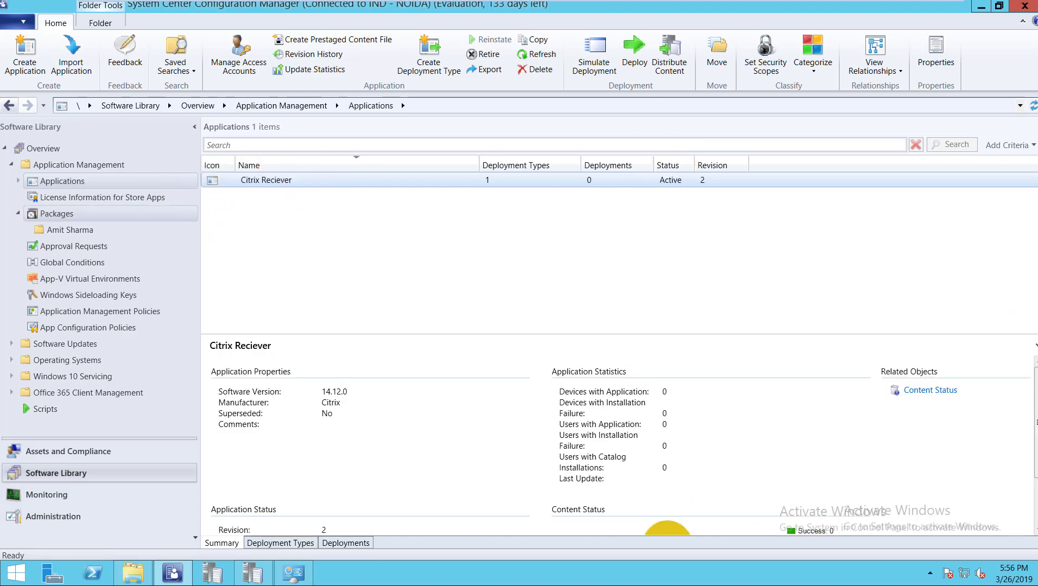
click(908, 6)
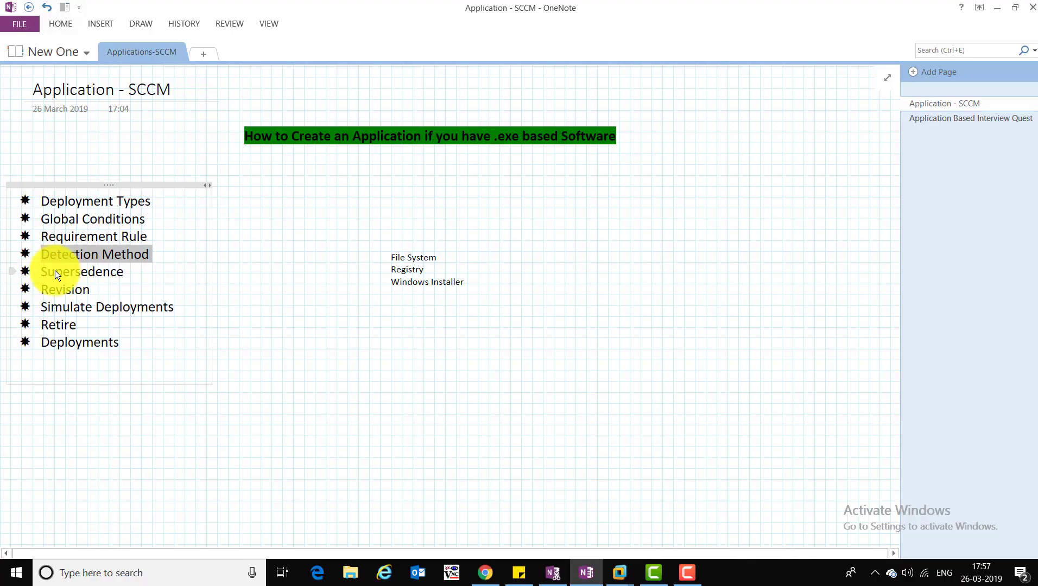
double_click(124, 271)
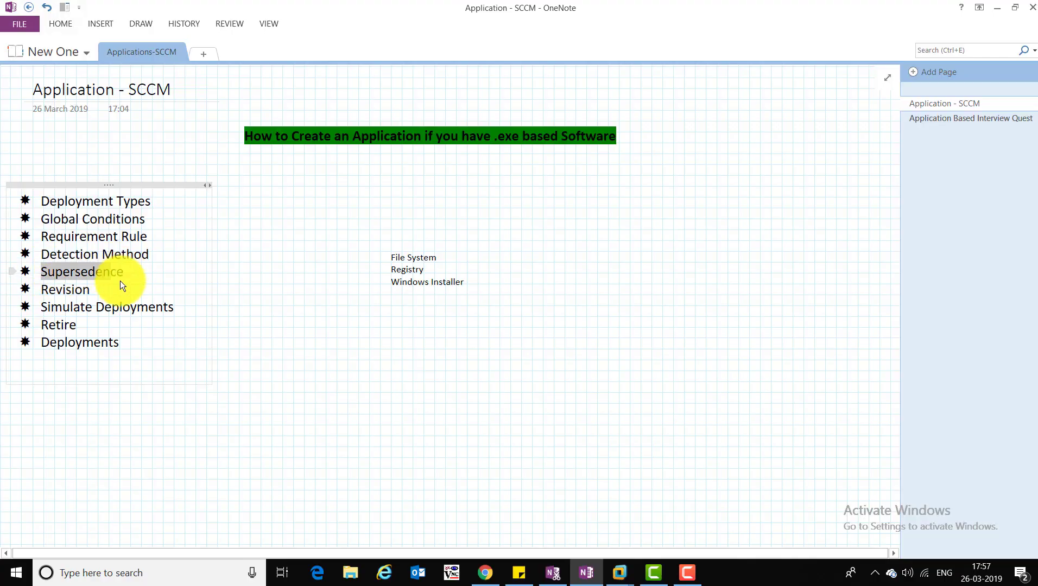
mouse_move(114, 274)
click(44, 292)
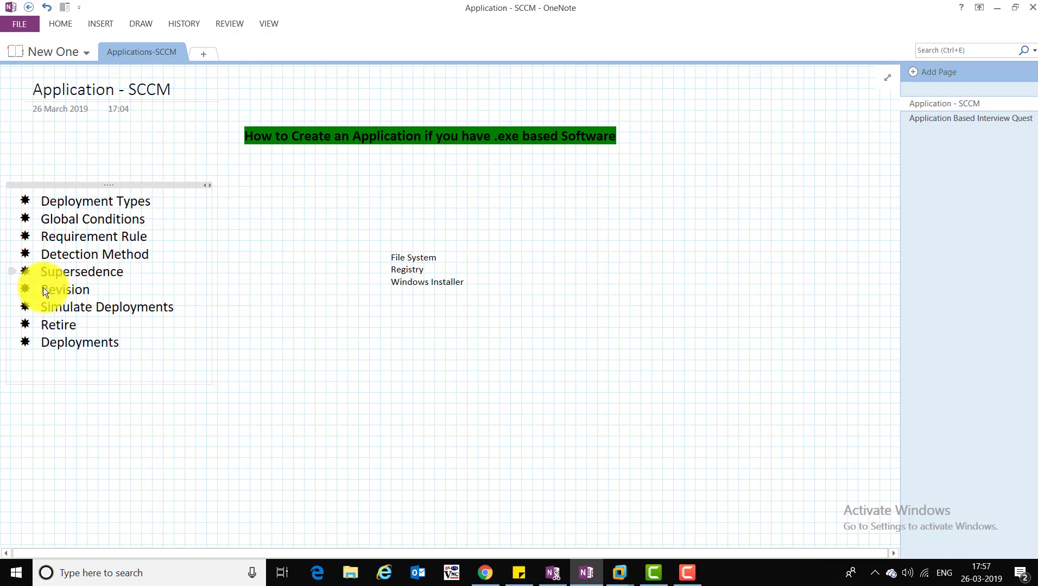
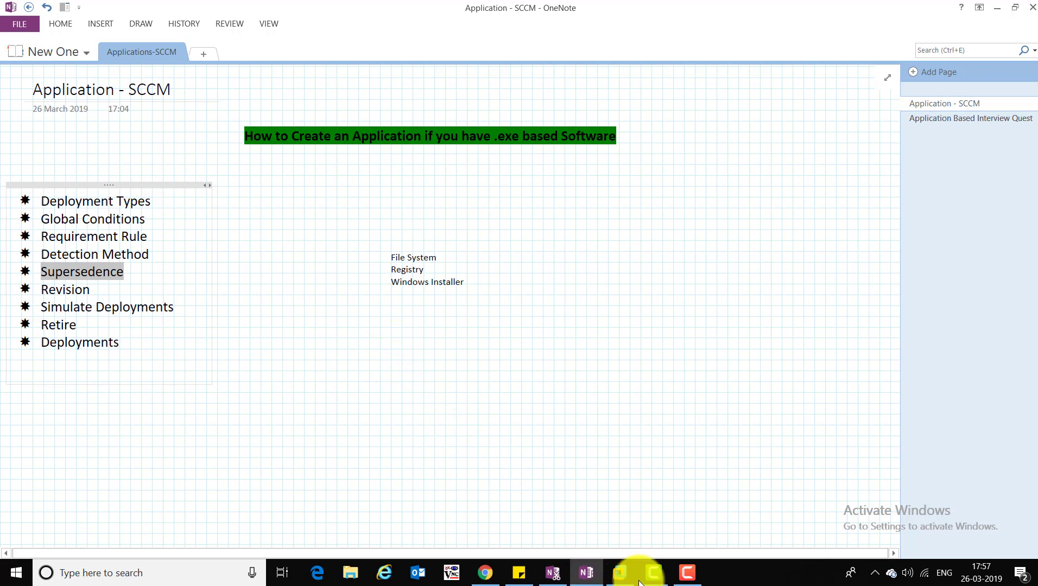
- Switch back to the SCCM virtual machine and look inside the subfolder under Applications
click(620, 573)
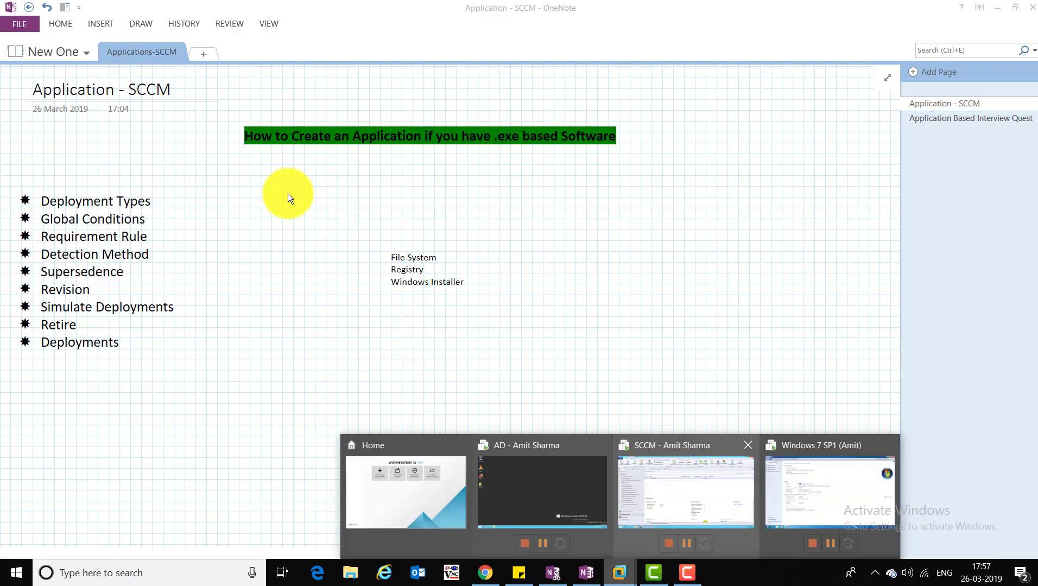
click(686, 493)
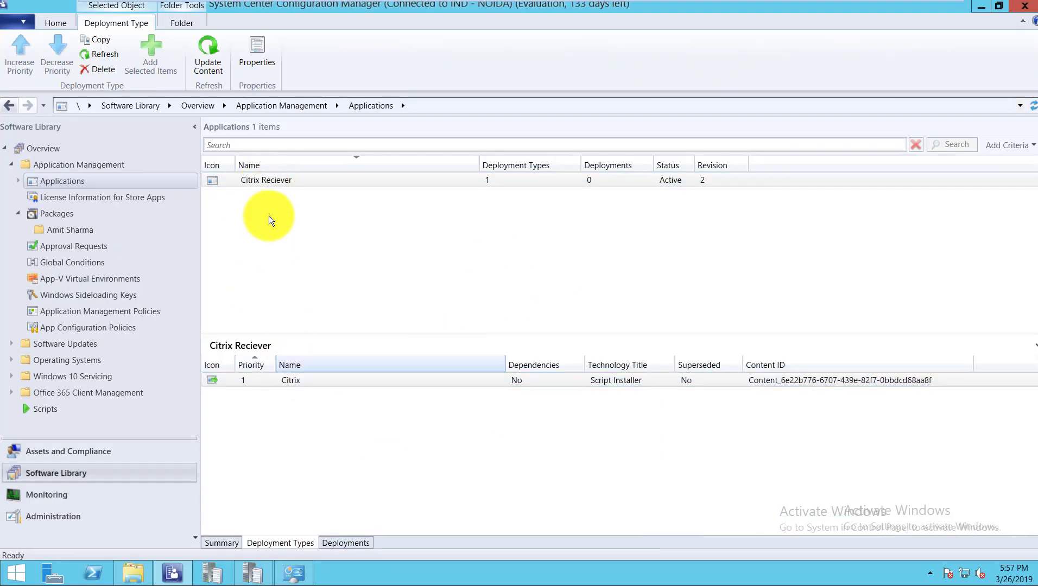
click(280, 182)
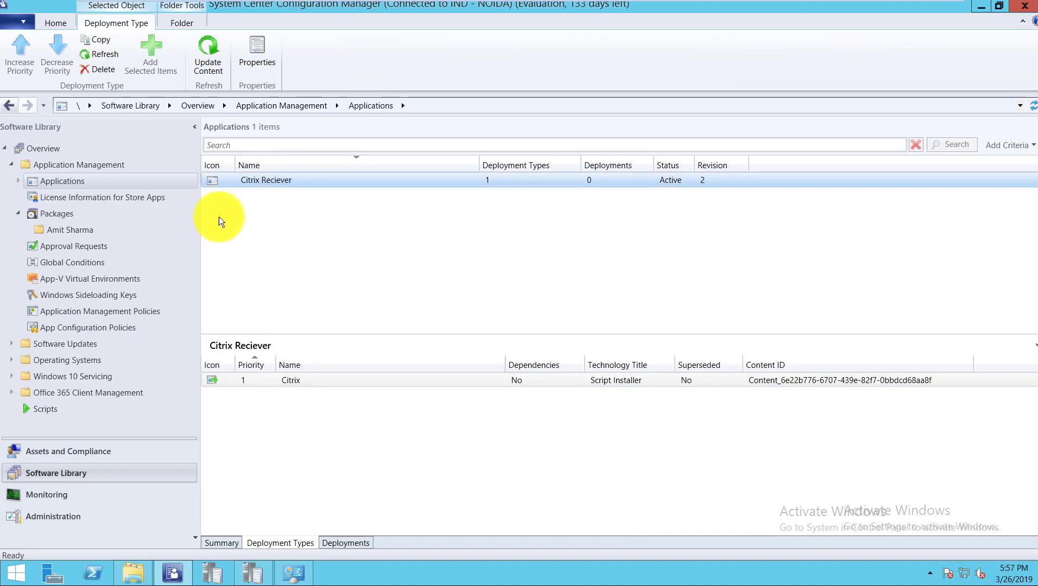
click(60, 199)
click(61, 198)
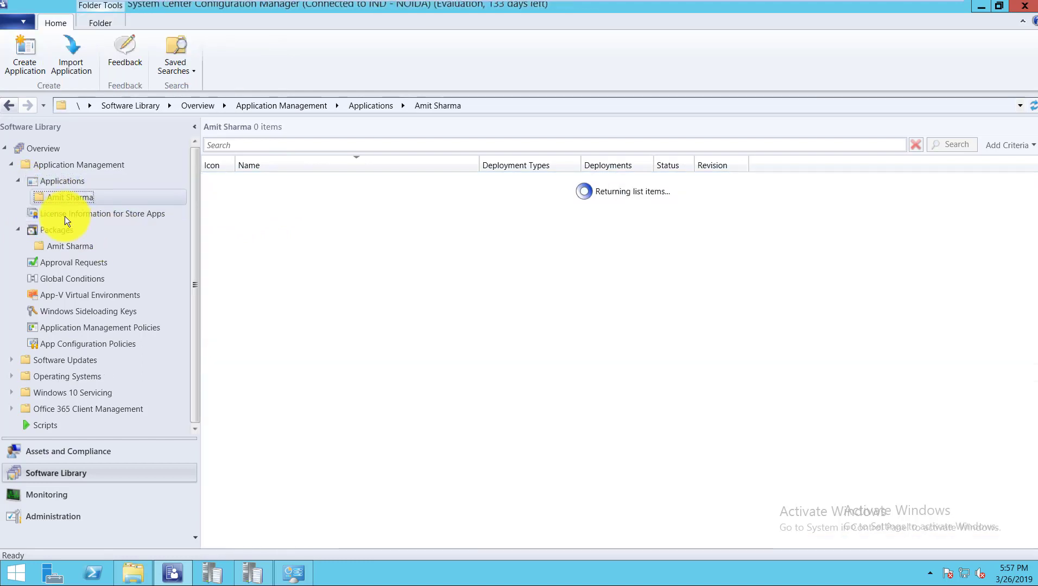
- Select Citrix Reciever in the main Applications list and show the actions available for it
click(292, 180)
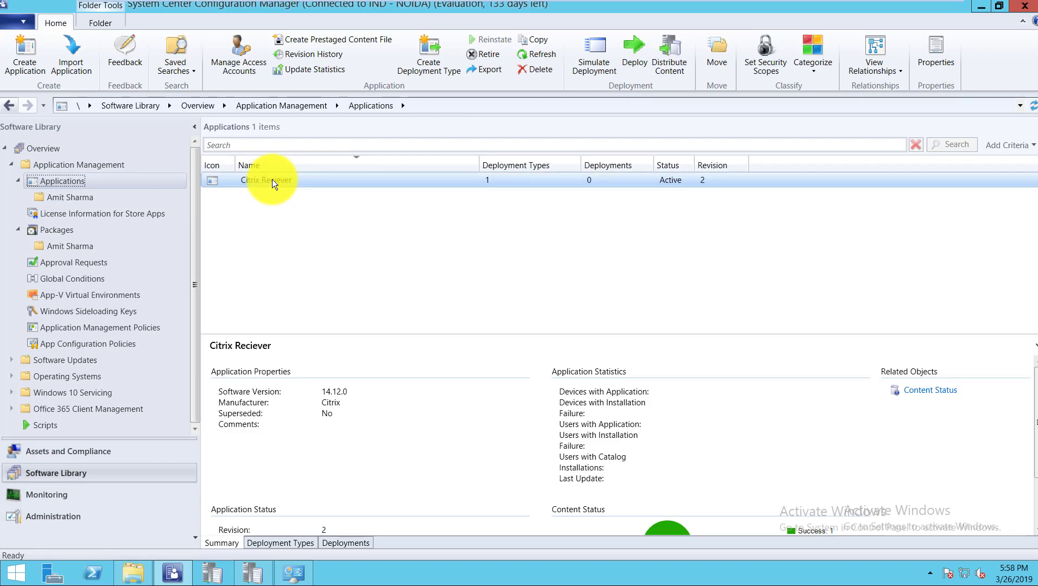
right_click(254, 179)
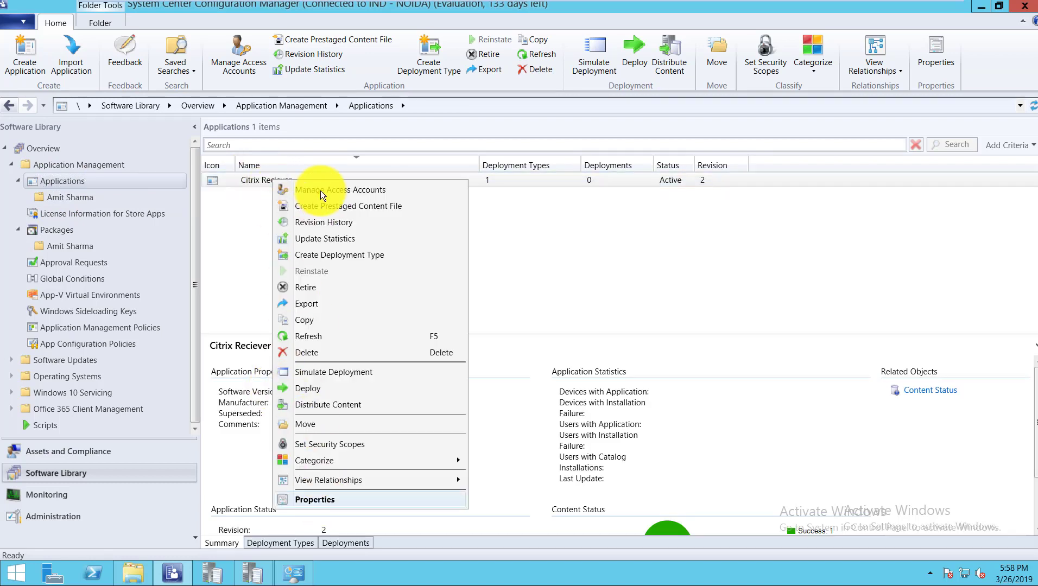
- Start a new supersedence relationship in the Citrix Reciever properties with WinZip as the superseded application
click(235, 189)
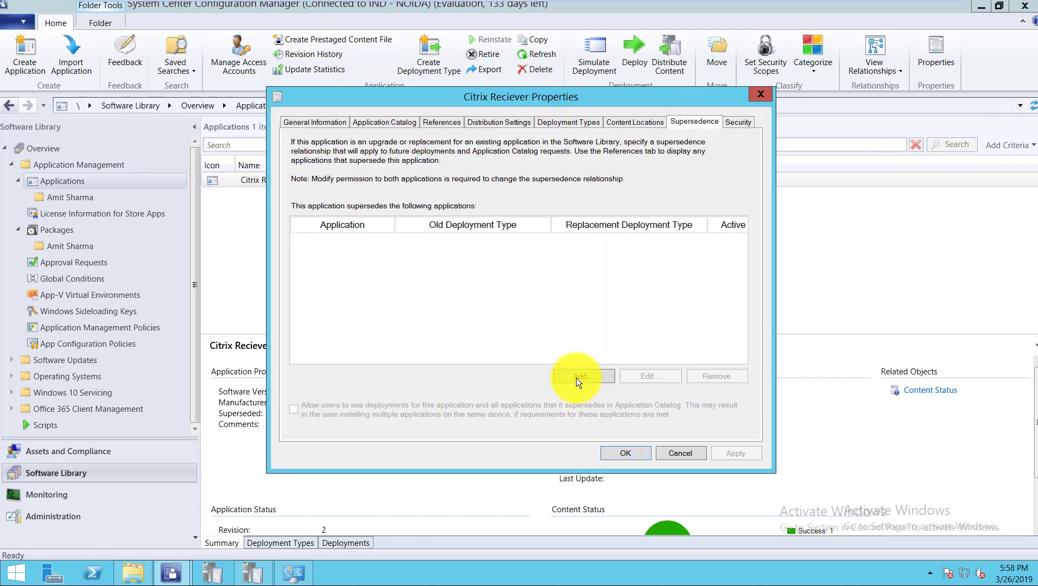
click(576, 378)
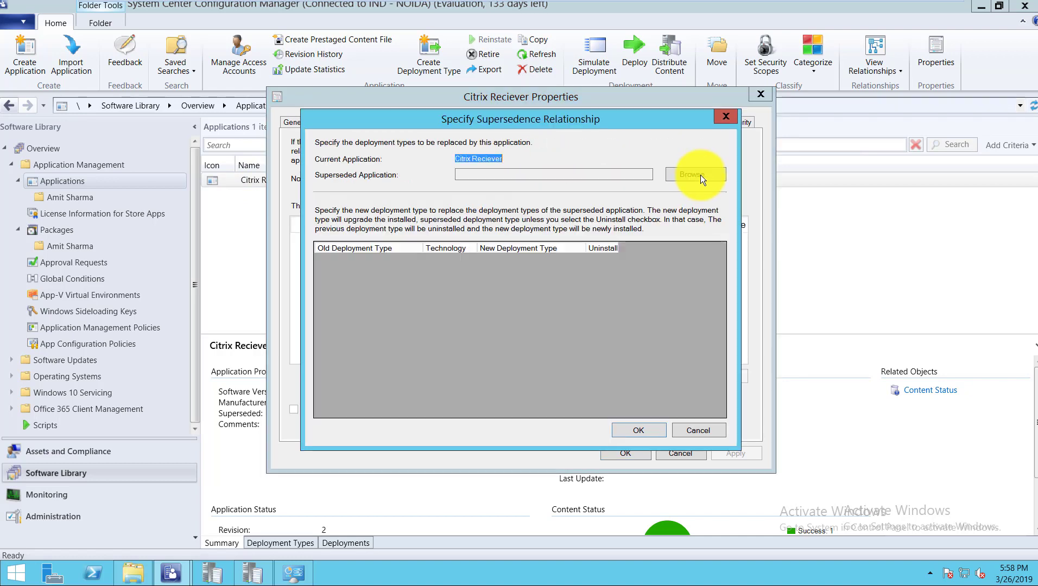
click(694, 174)
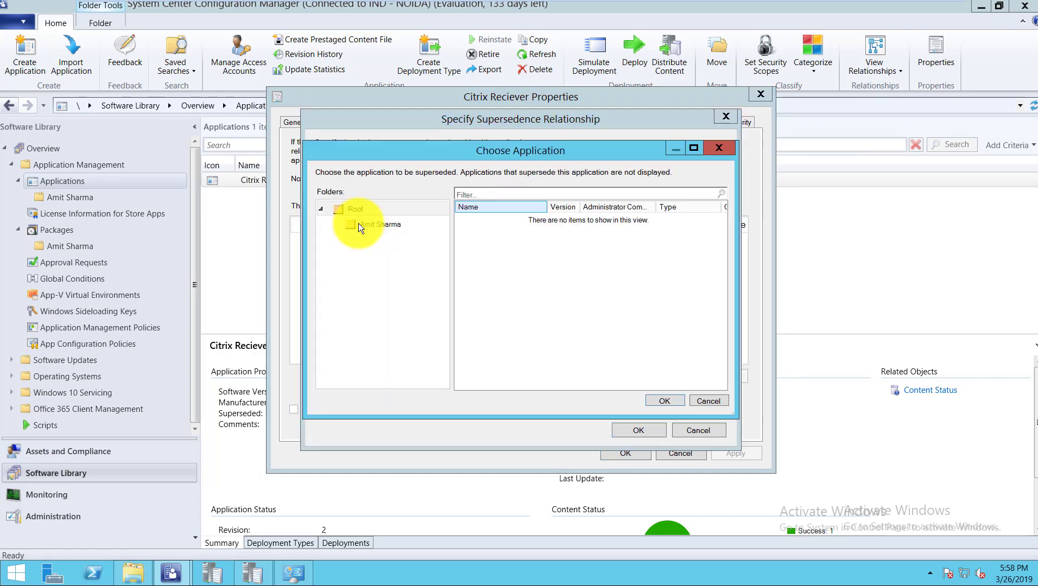
click(386, 225)
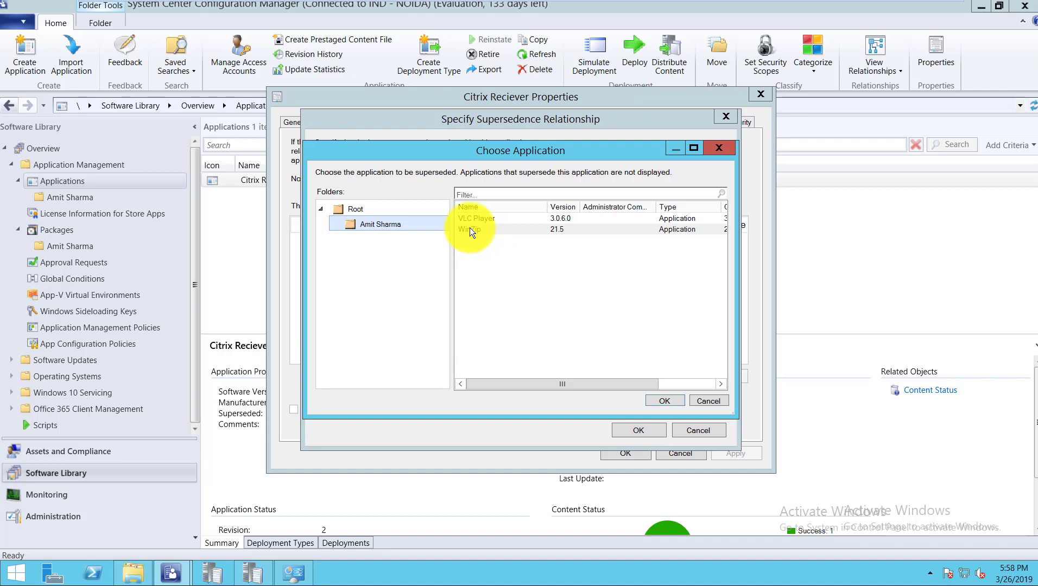
click(484, 229)
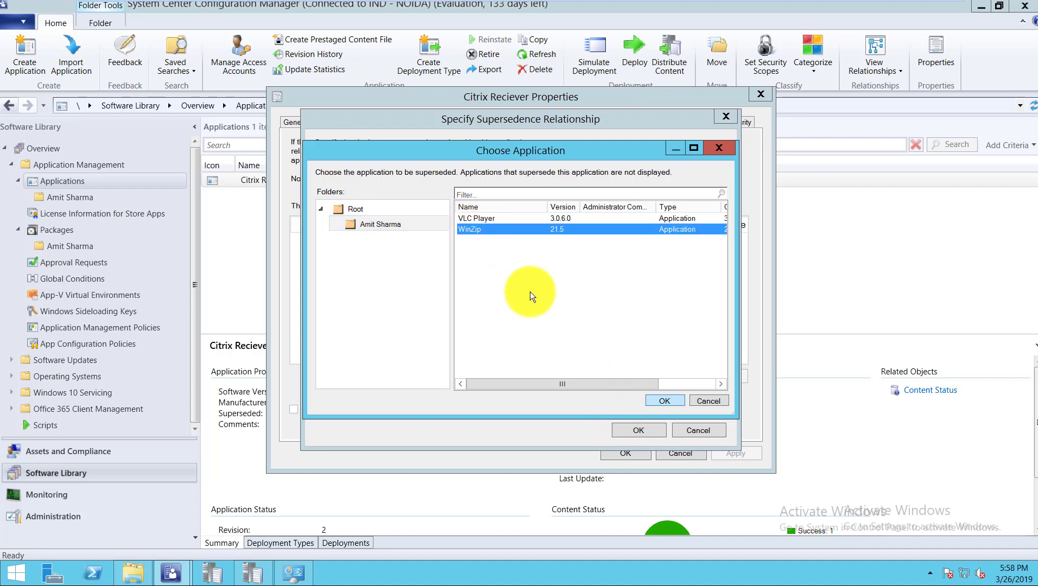
key(Return)
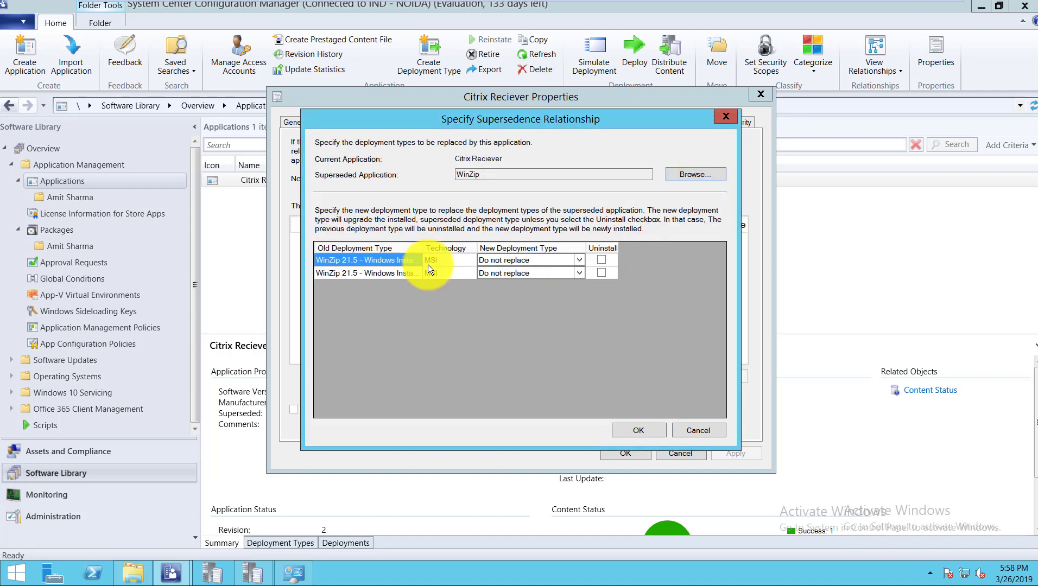
- Set Citrix as the new deployment type for both WinZip 21.5 deployment types
click(579, 260)
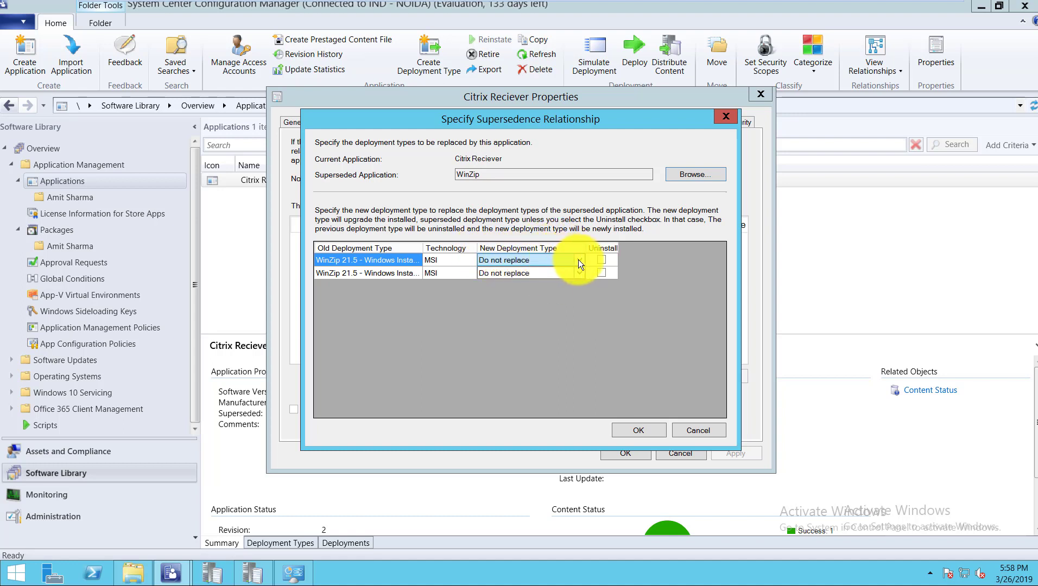
click(387, 265)
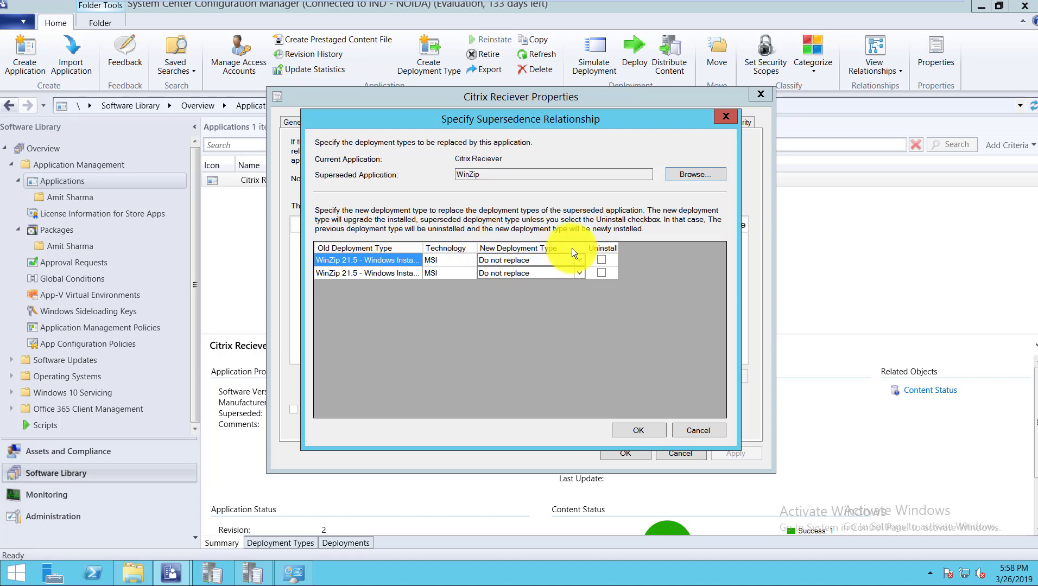
click(578, 260)
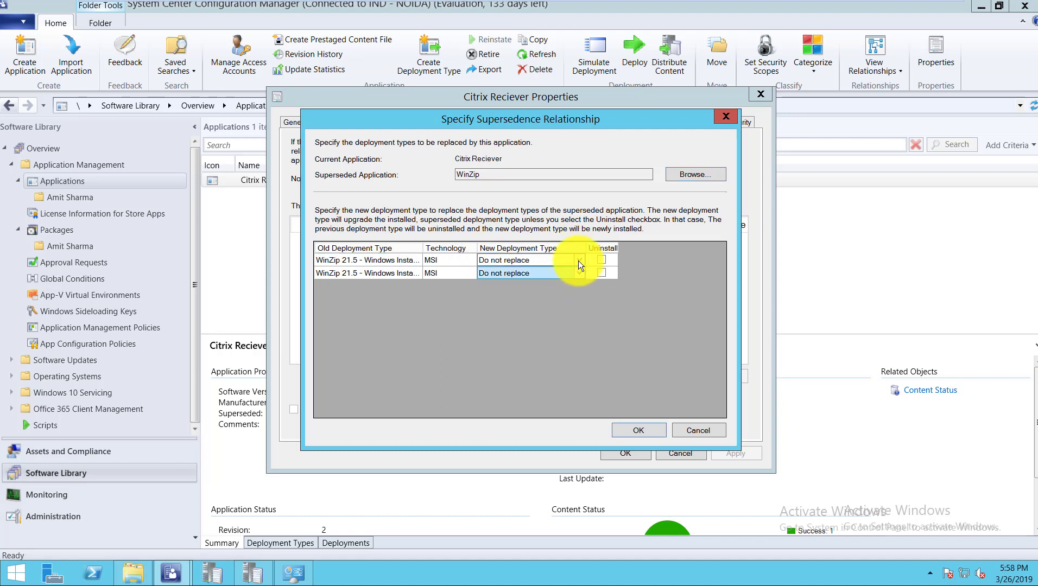
key(F4)
key(Down)
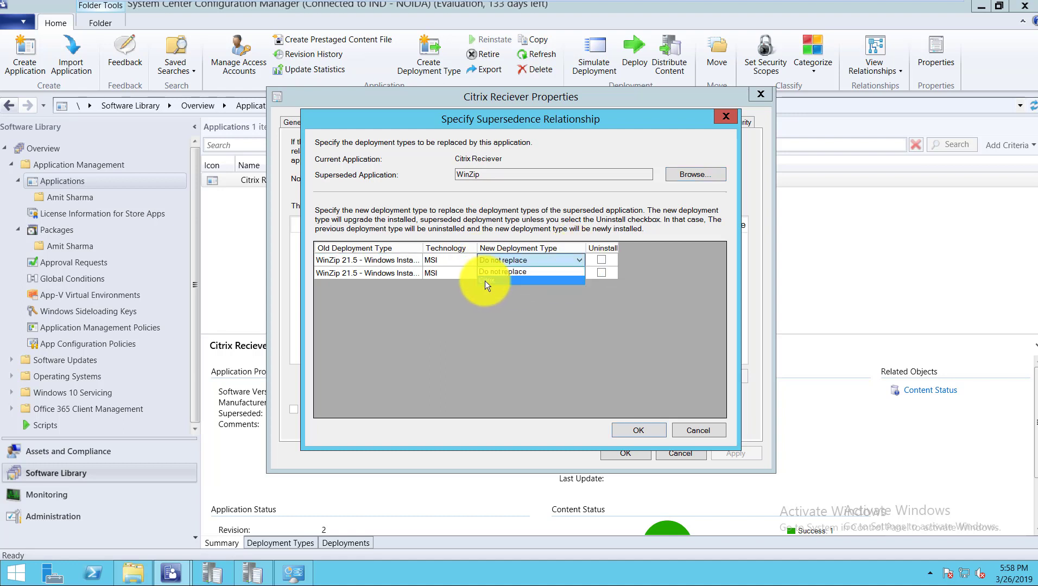
key(Return)
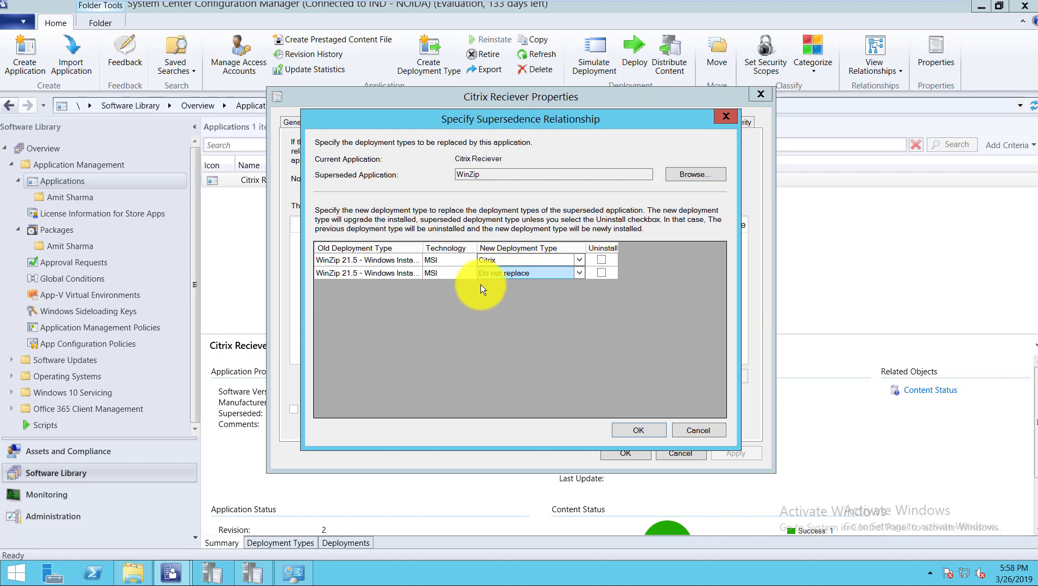
click(507, 274)
key(Down)
key(Return)
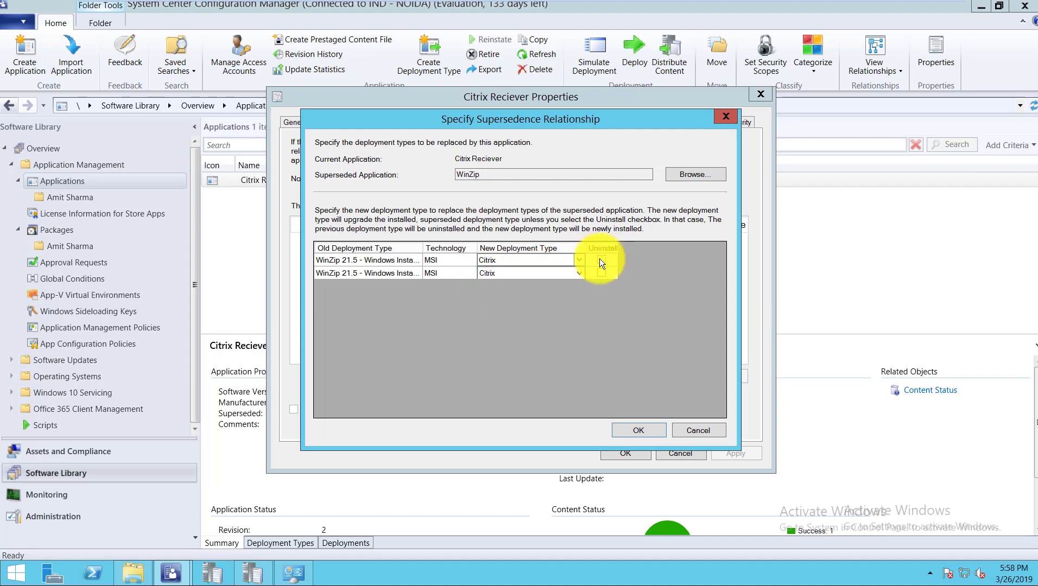
- Try the Uninstall option on both WinZip deployment types, clear it again, and discard the supersedence relationship
click(601, 259)
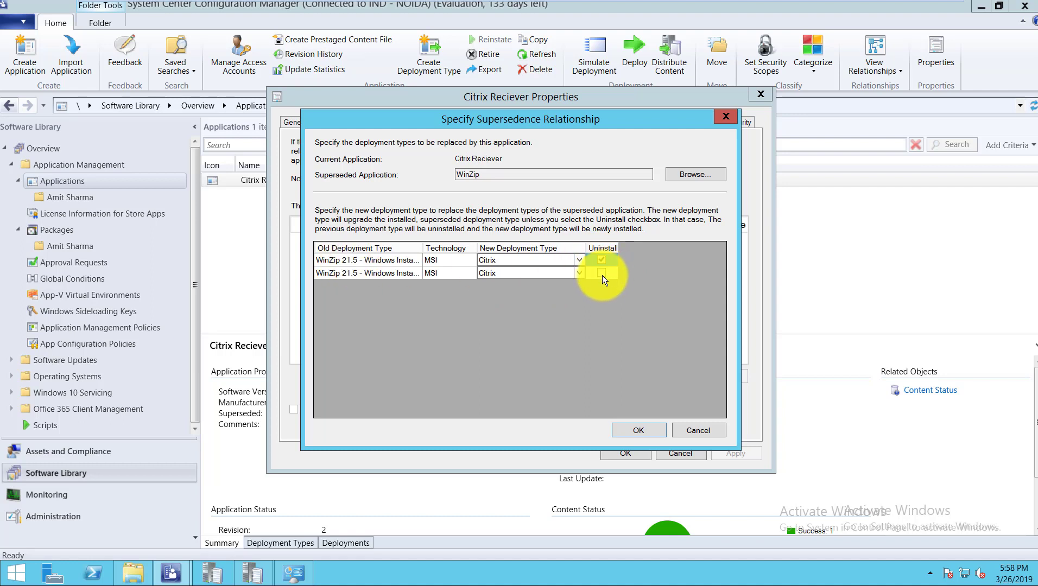
click(601, 272)
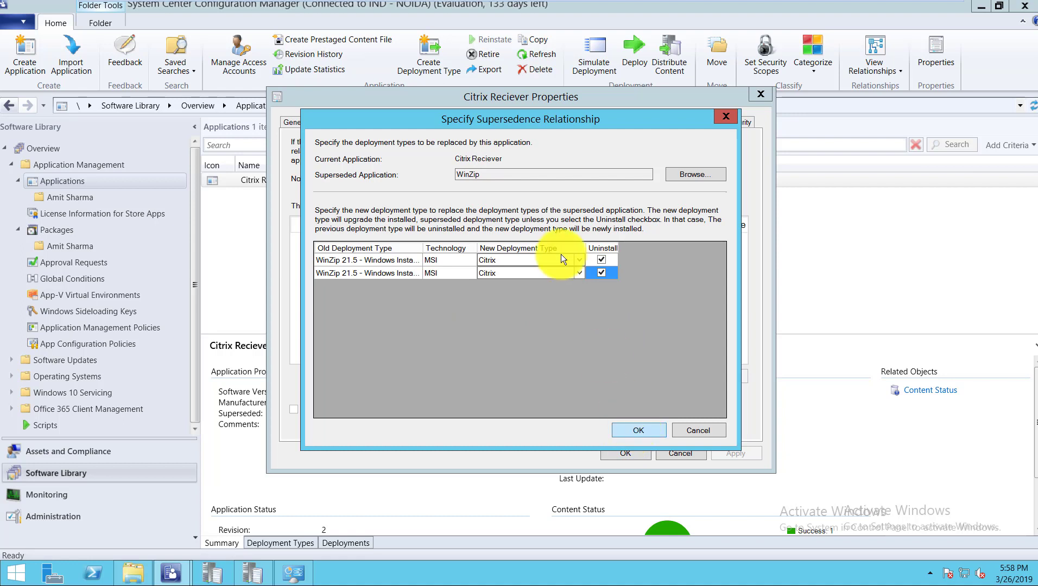
click(600, 273)
click(601, 272)
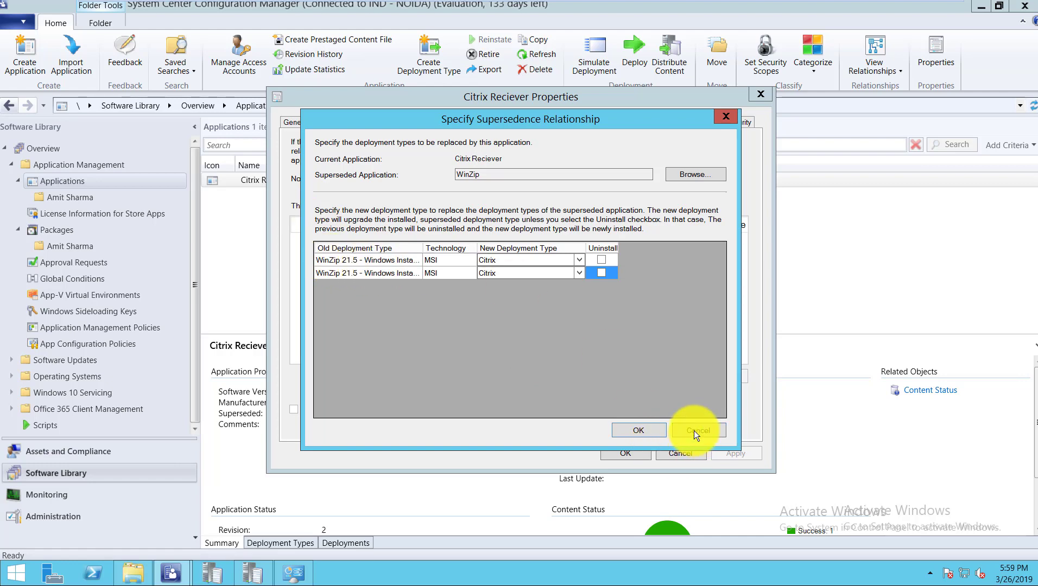
key(Escape)
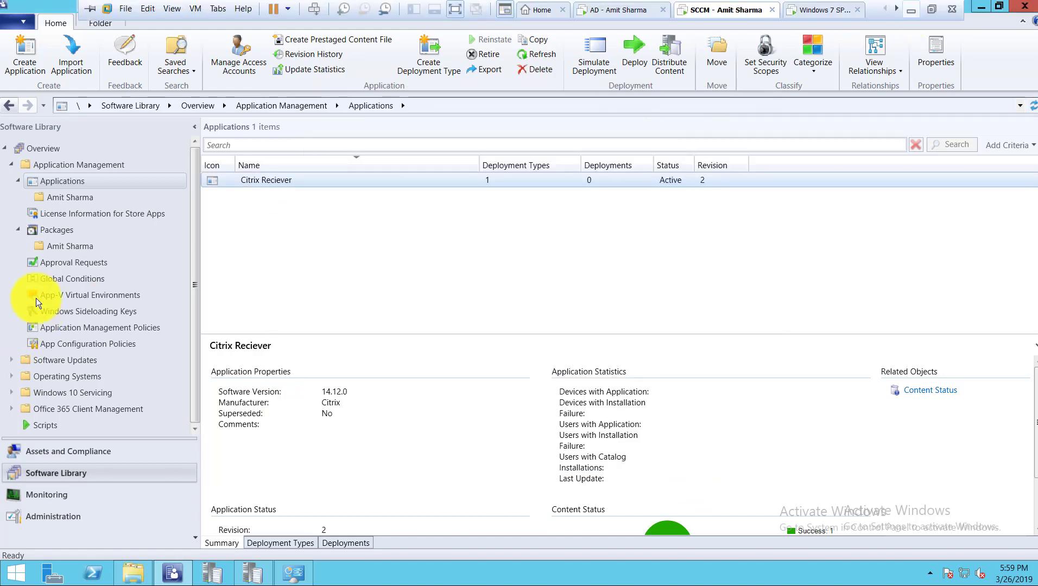
- Switch to the OneNote topic list, highlight the Revision entry, and return to the Configuration Manager console
key(alt+Tab)
drag(85, 291, 41, 290)
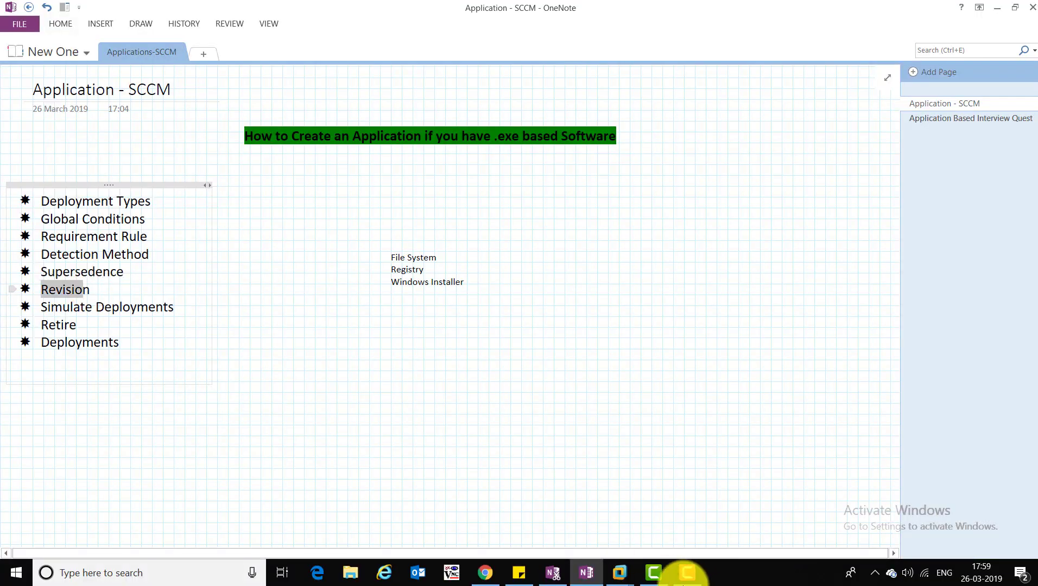
click(625, 575)
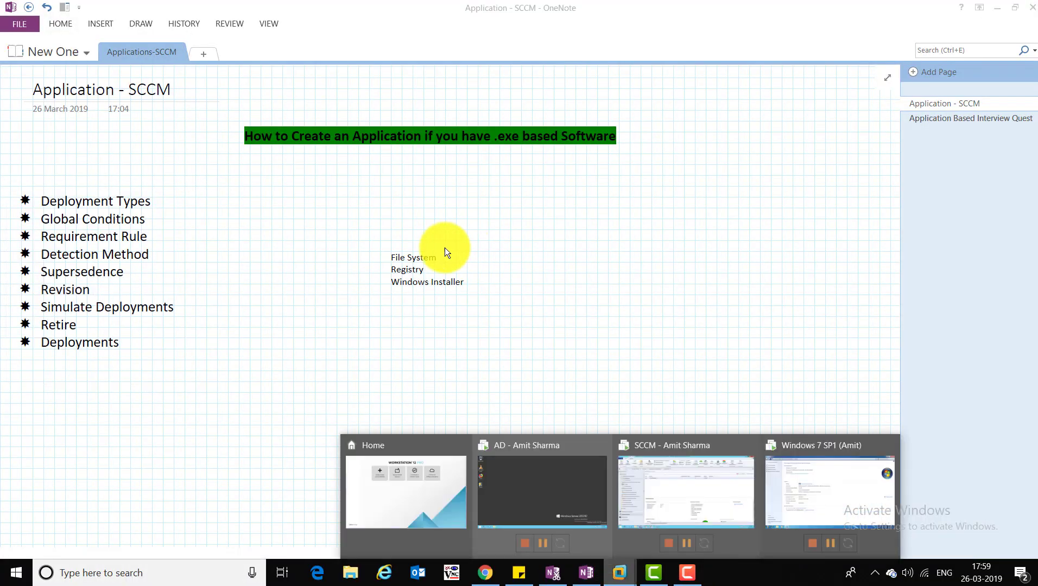
key(alt+Tab)
- Set the software version to 14.12 in the Citrix Reciever application's properties and save the change
click(248, 180)
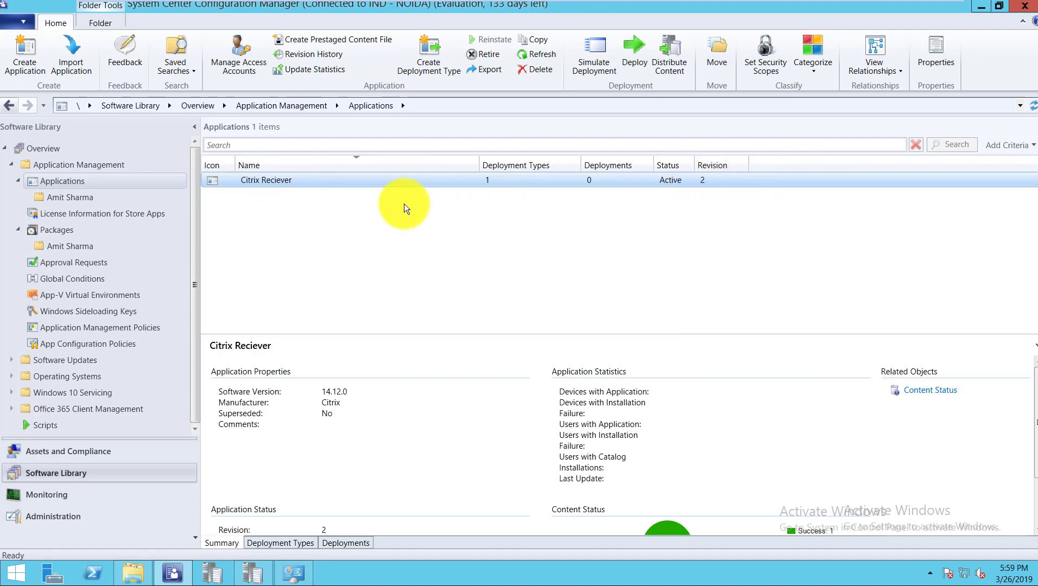
key(shift+F10)
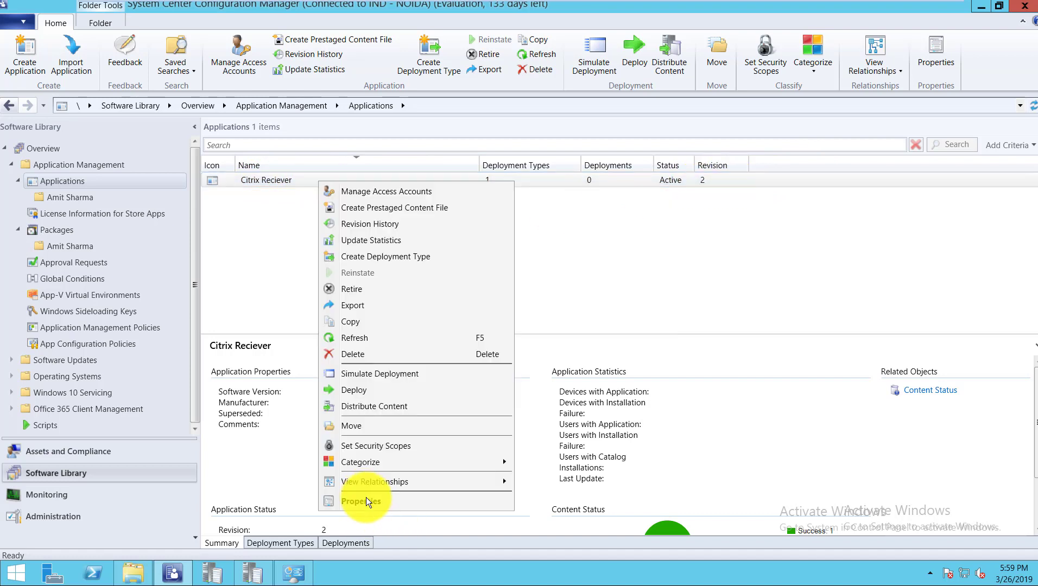
key(Escape)
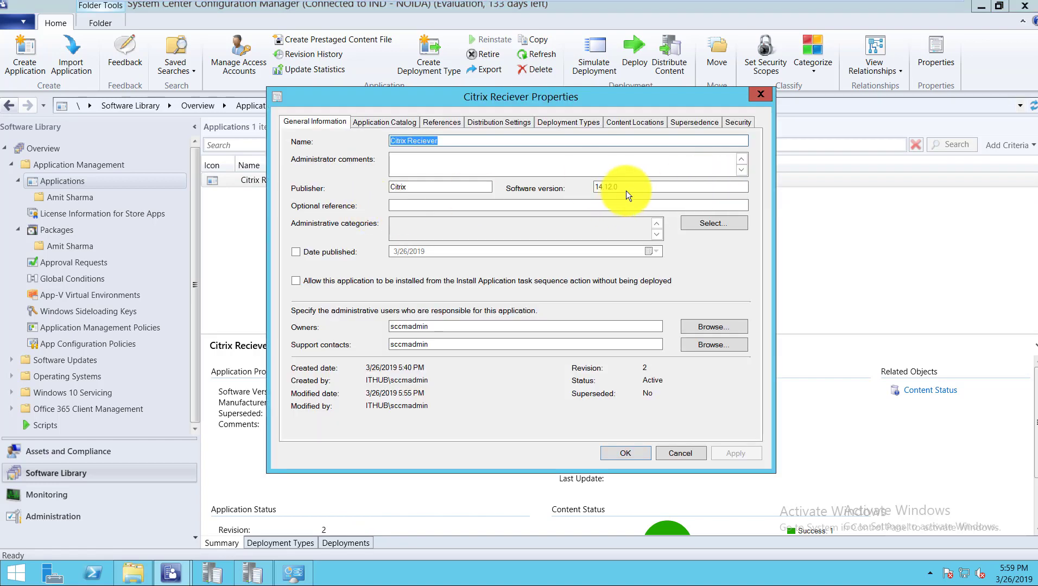
click(624, 188)
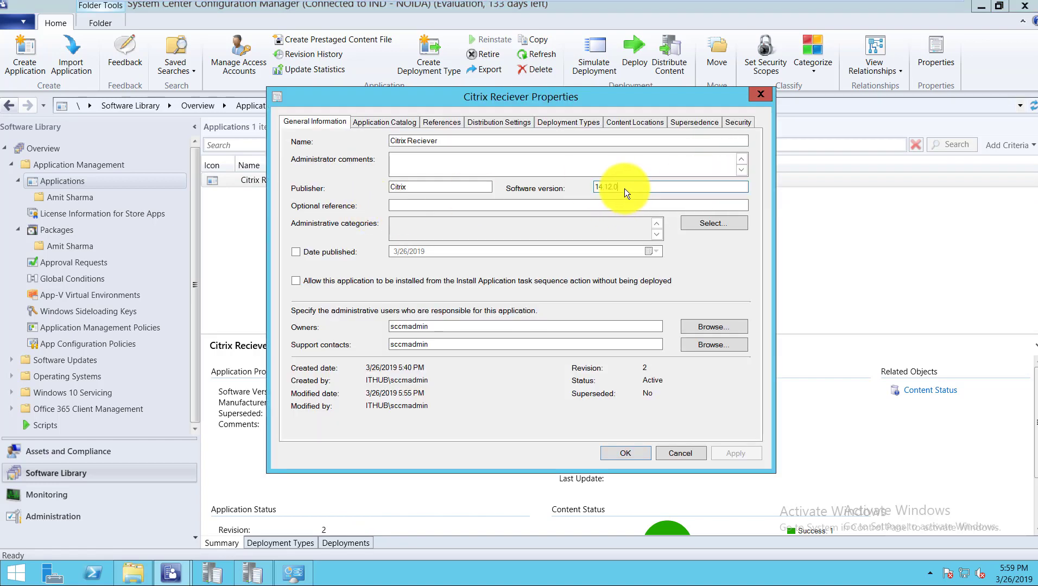
key(BackSpace)
key(BackSpace)
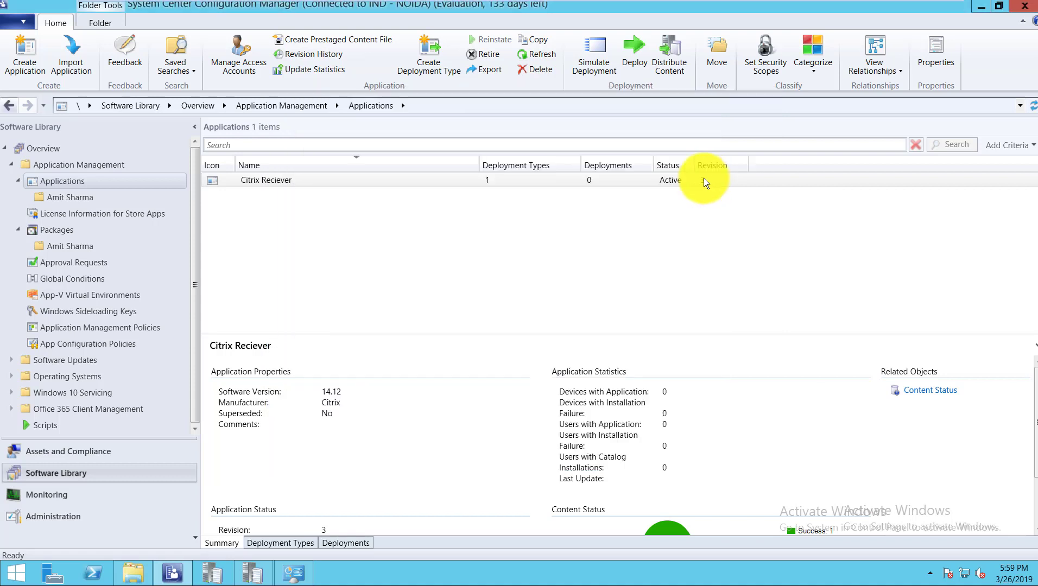
- Open the revision history of the Citrix Reciever application
click(708, 181)
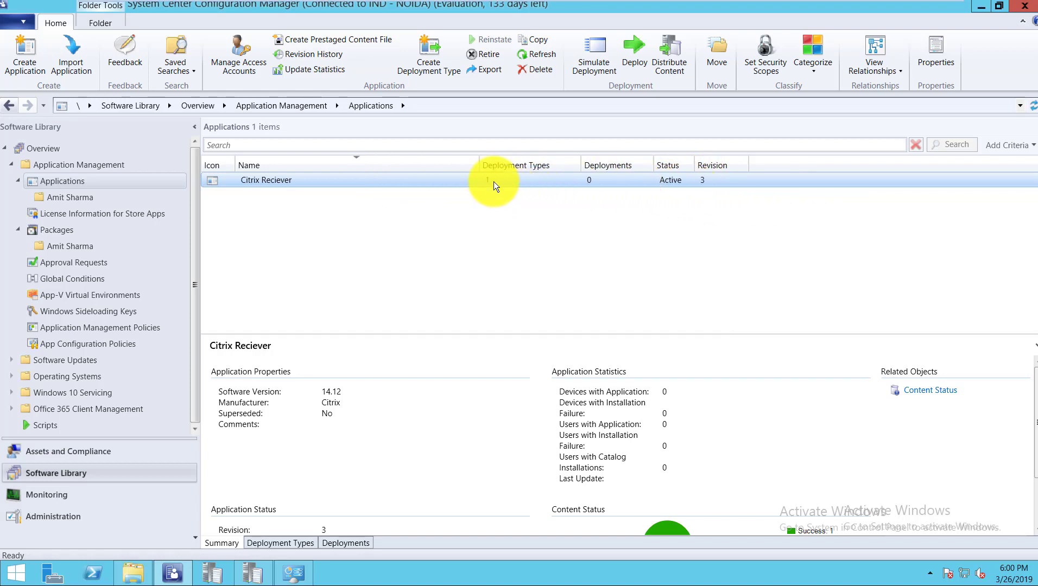
right_click(465, 182)
click(467, 182)
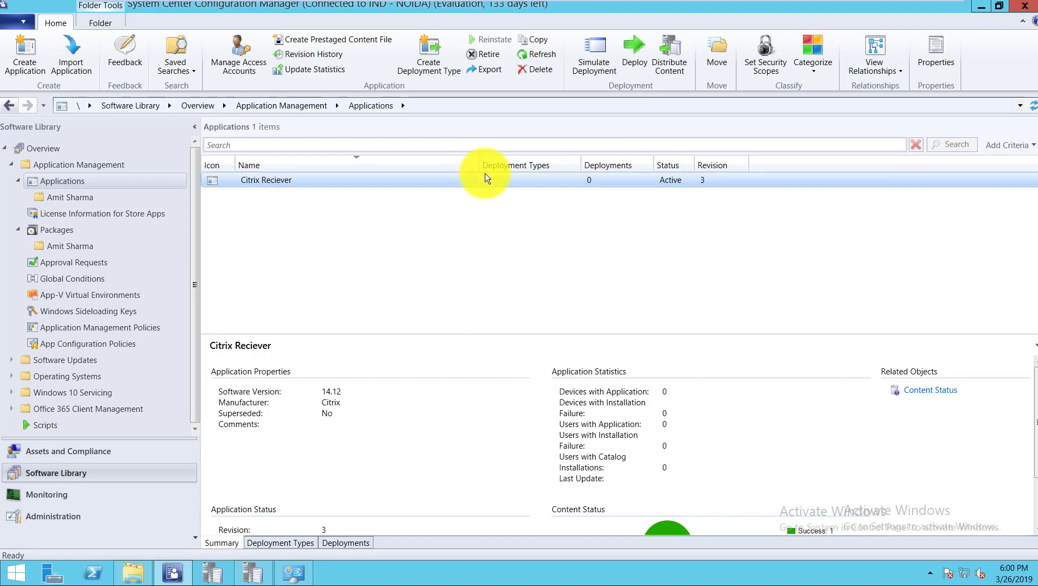
right_click(467, 184)
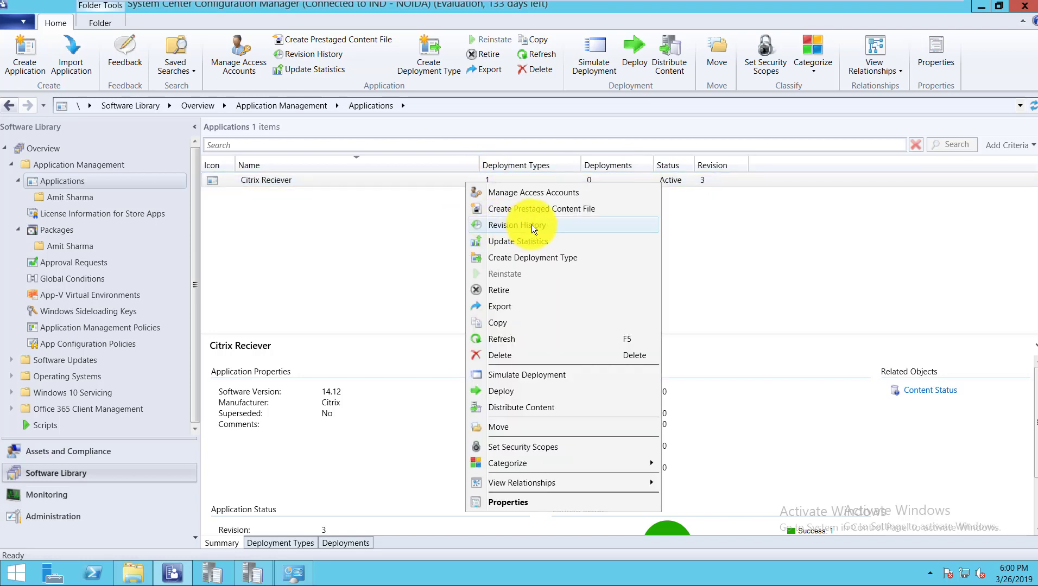
click(518, 222)
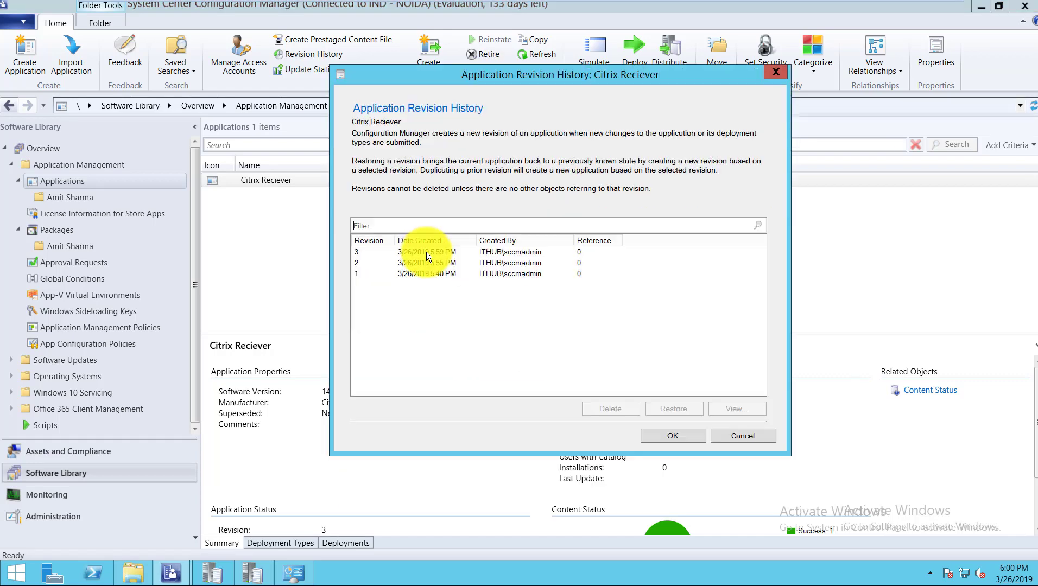
- View the properties of revision 2, examine its software version, and close them
click(414, 253)
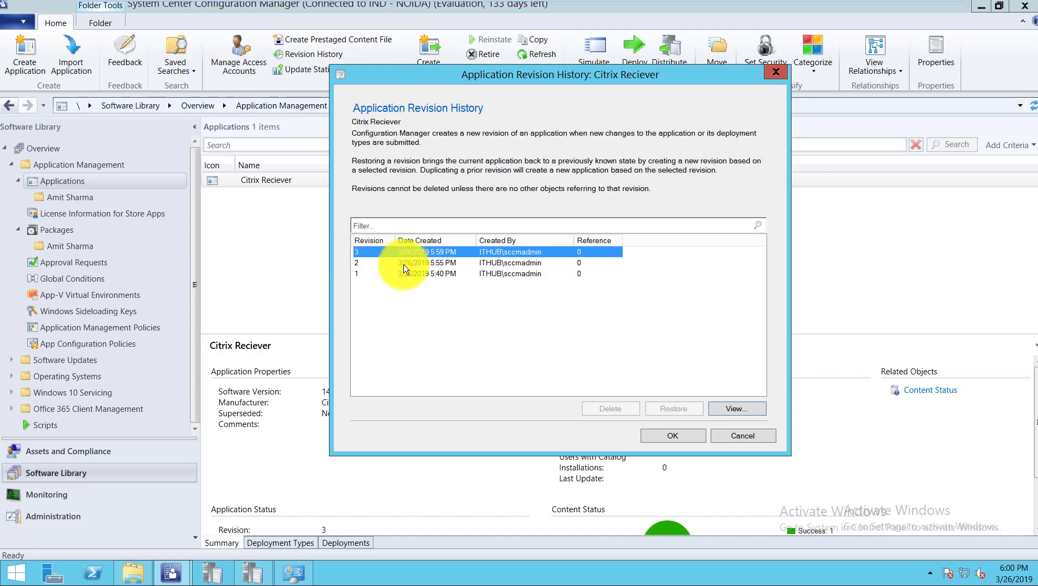
click(399, 265)
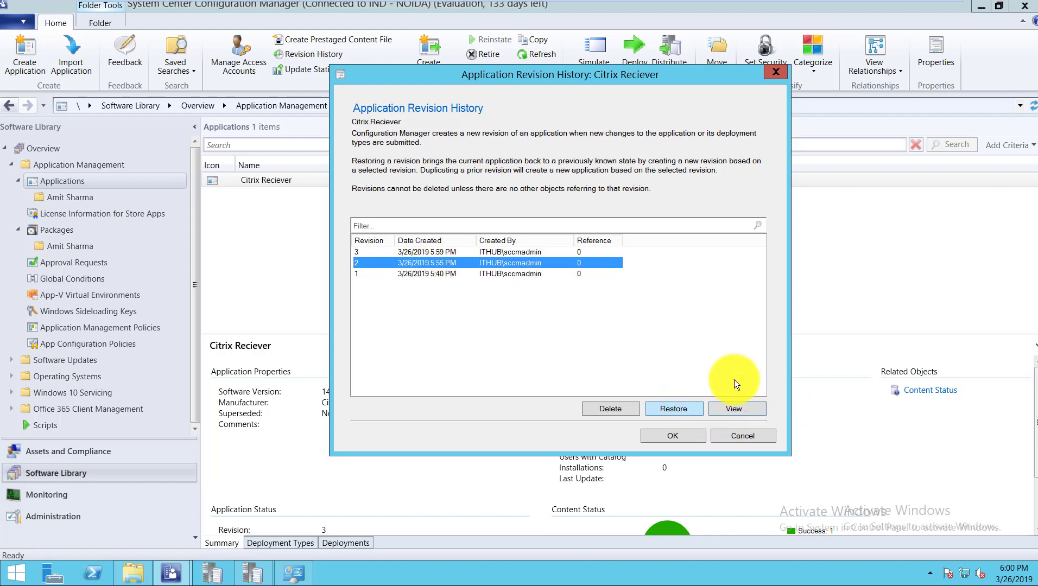
click(734, 407)
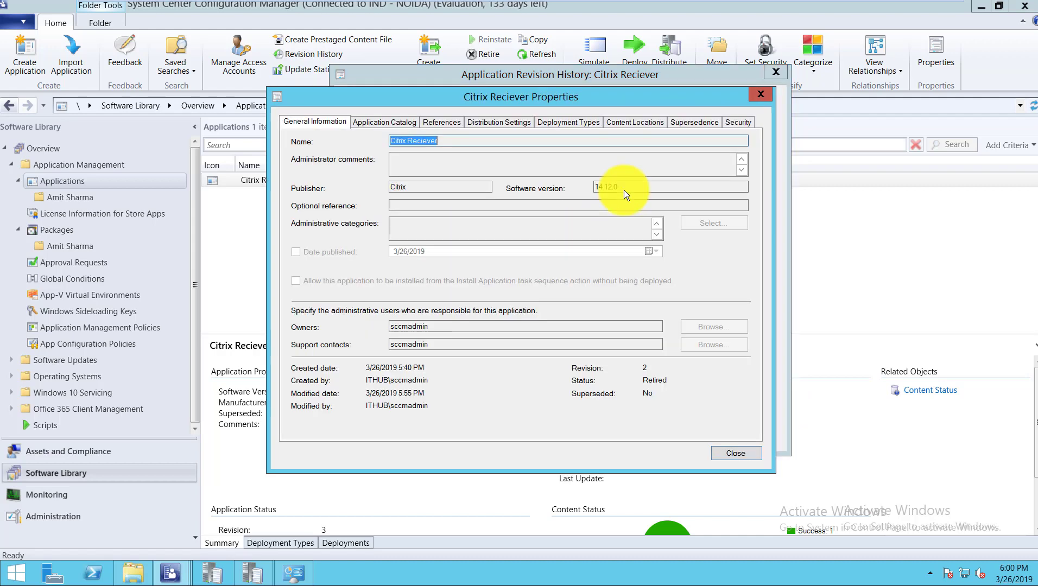
double_click(622, 187)
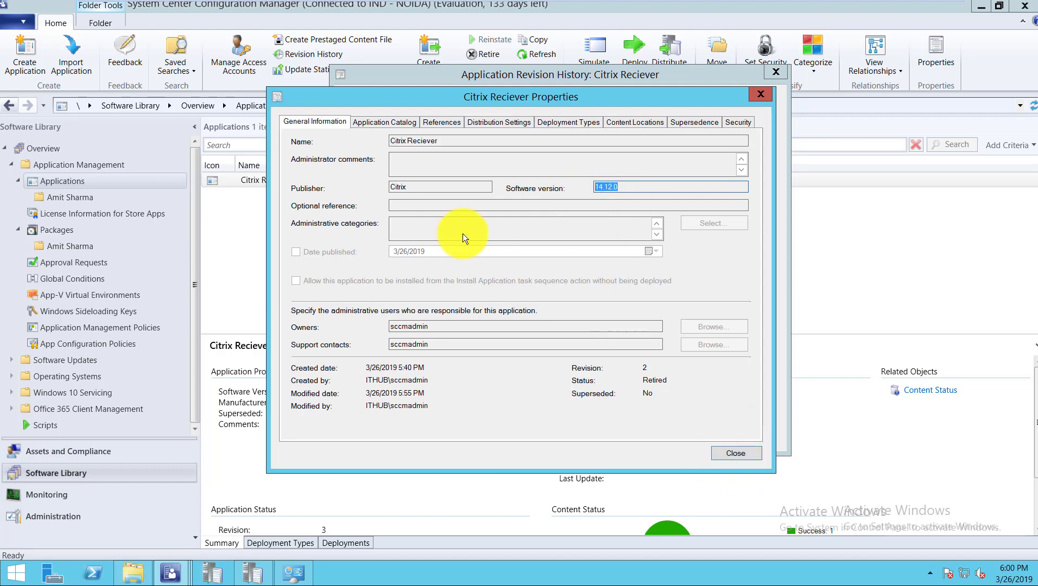
key(Escape)
- View the properties of revision 3, check its software version for comparison, and close them
click(442, 263)
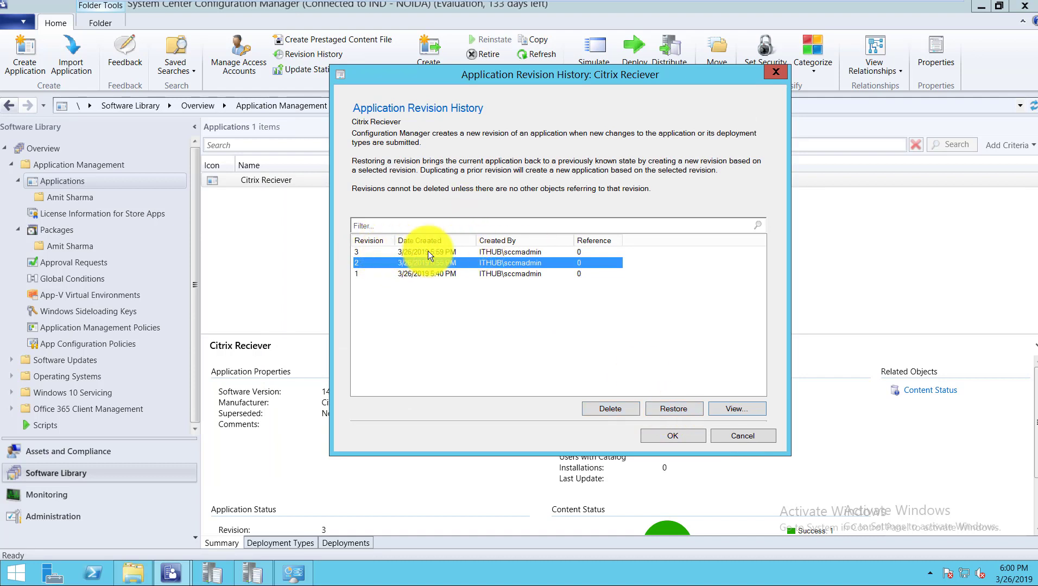
key(Up)
click(736, 410)
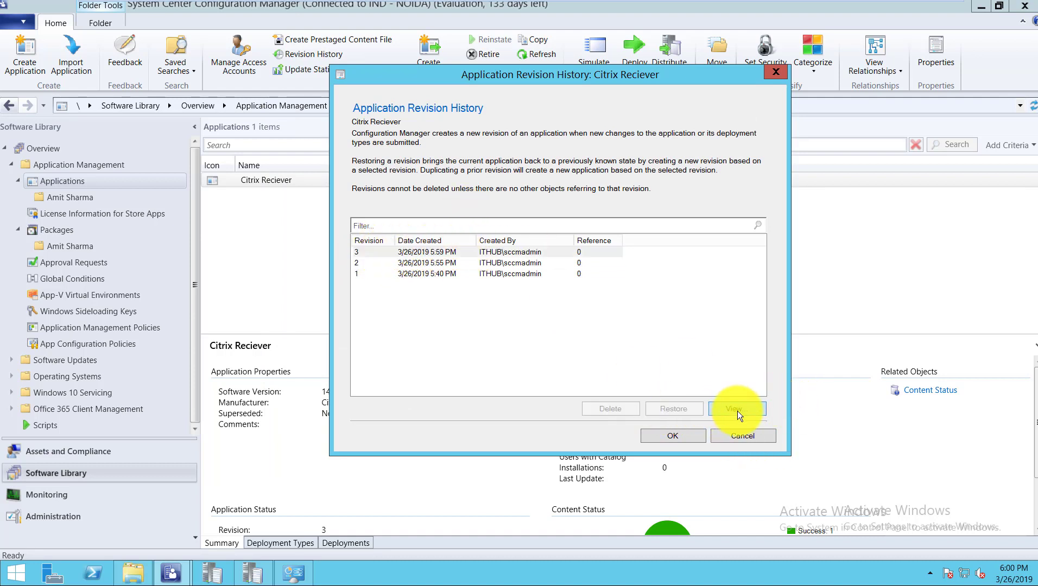
click(619, 188)
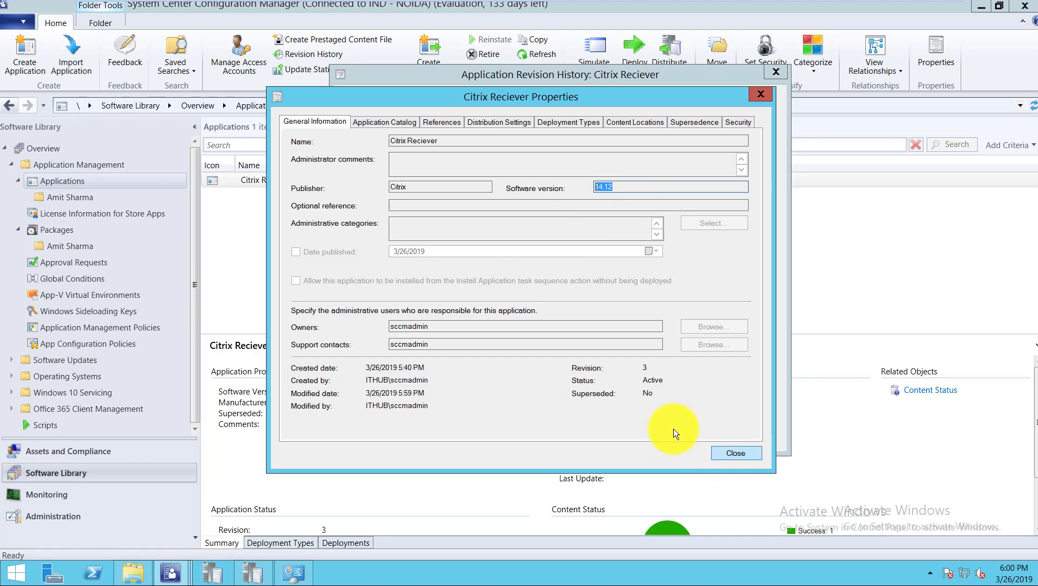
key(Escape)
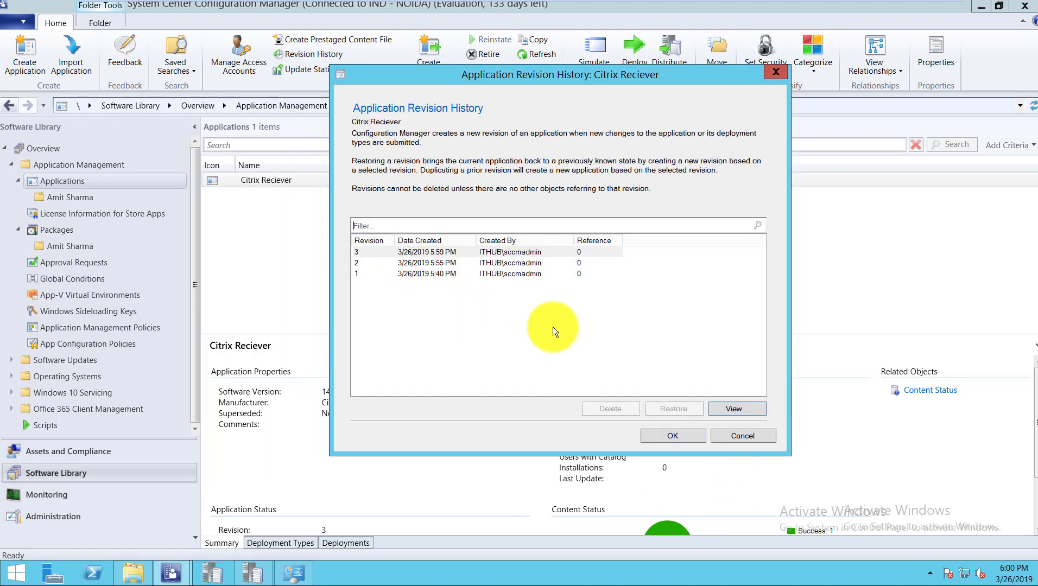
- Close the revision history of the Citrix Reciever application
click(726, 435)
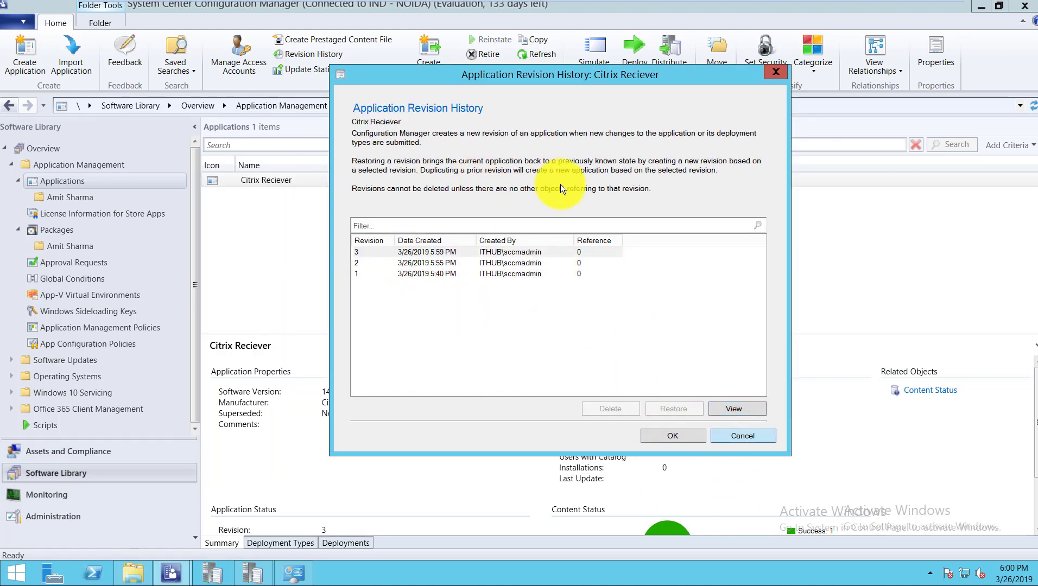
key(Escape)
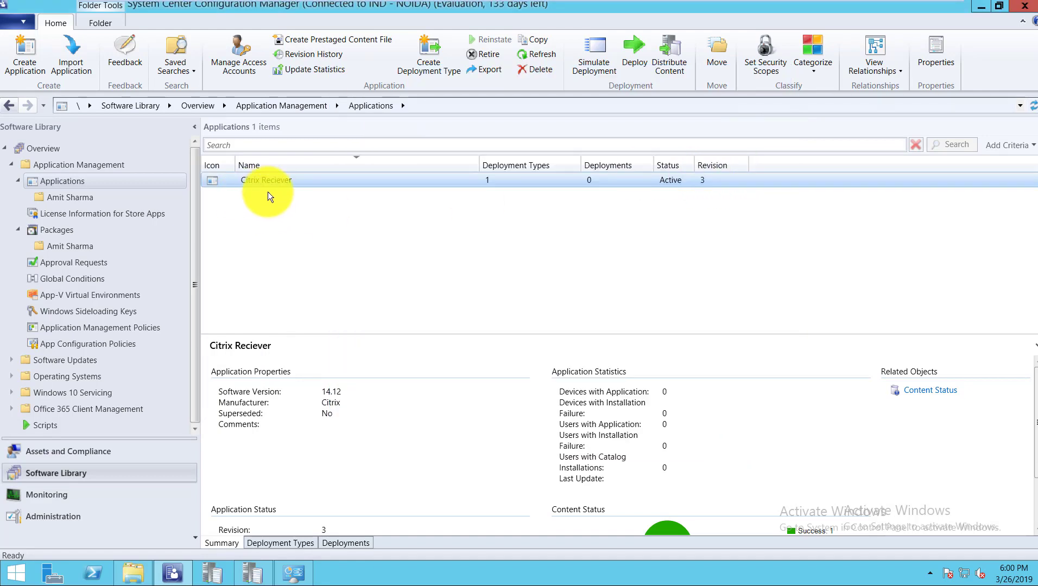
right_click(566, 181)
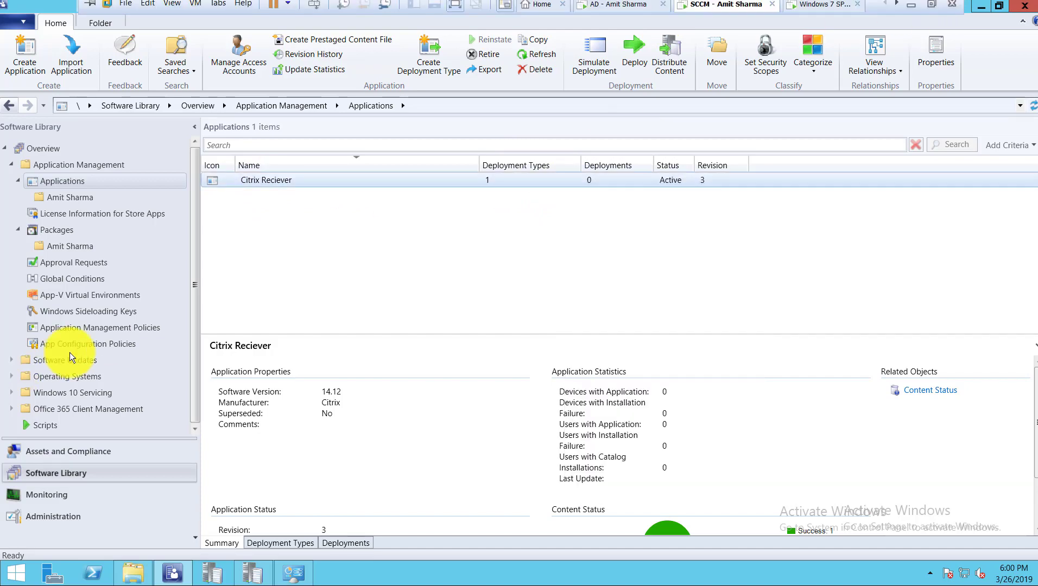
- Switch to the OneNote notes and highlight the Simulate Deployments topic in the bulleted list
key(alt+Tab)
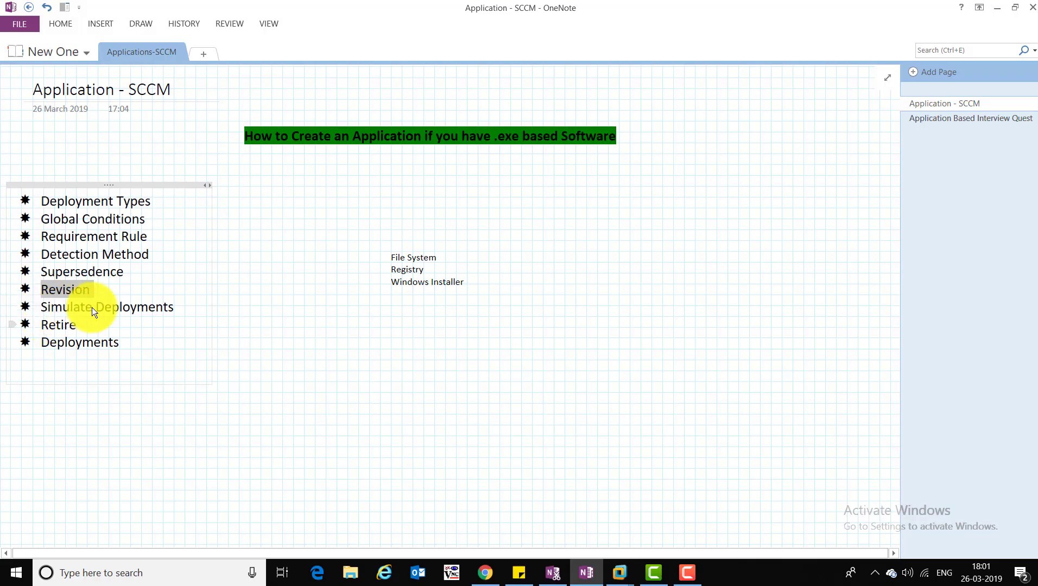
drag(41, 308, 174, 308)
key(shift+End)
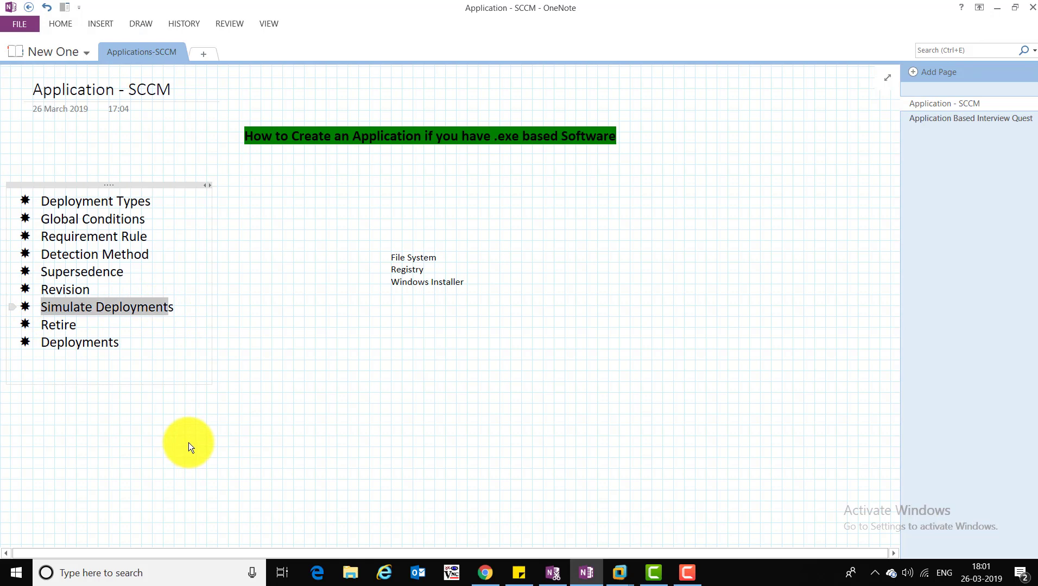
key(shift+Right)
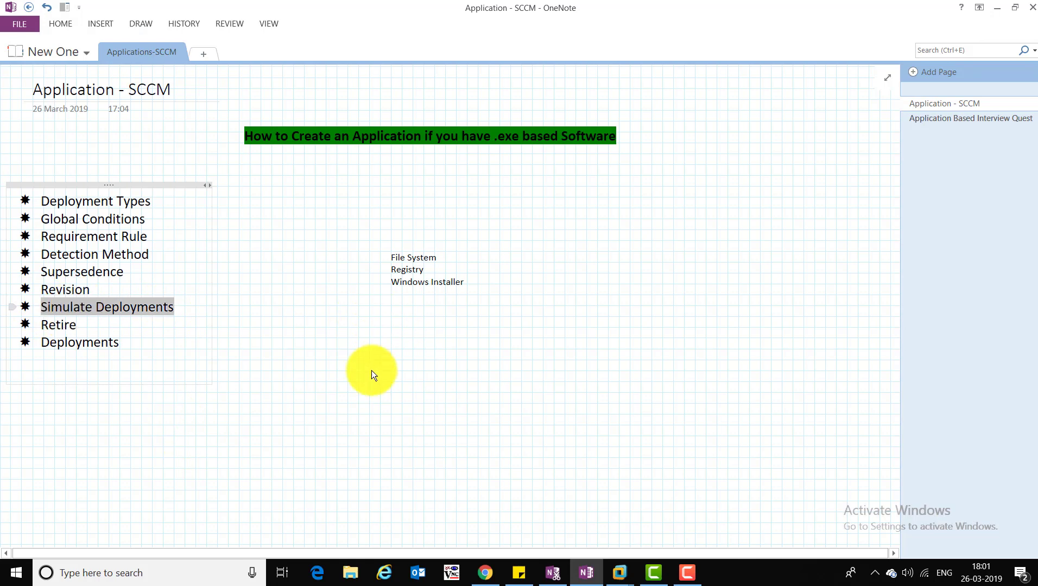
- Add the note "Detection Method, Requirement Rule and Dependecy" below the File System, Registry and Windows Installer lines
click(369, 359)
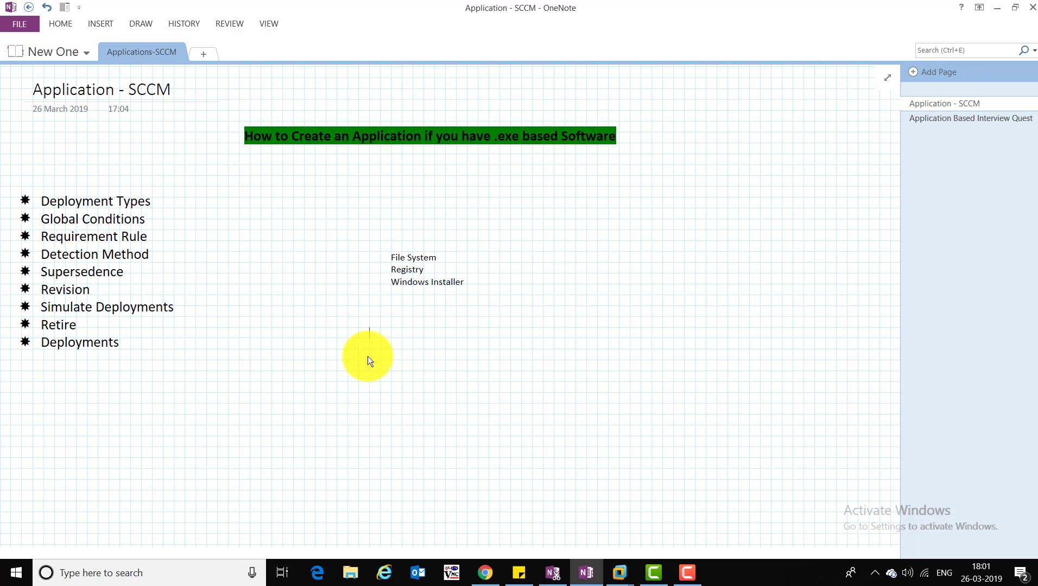
text(Detection Met)
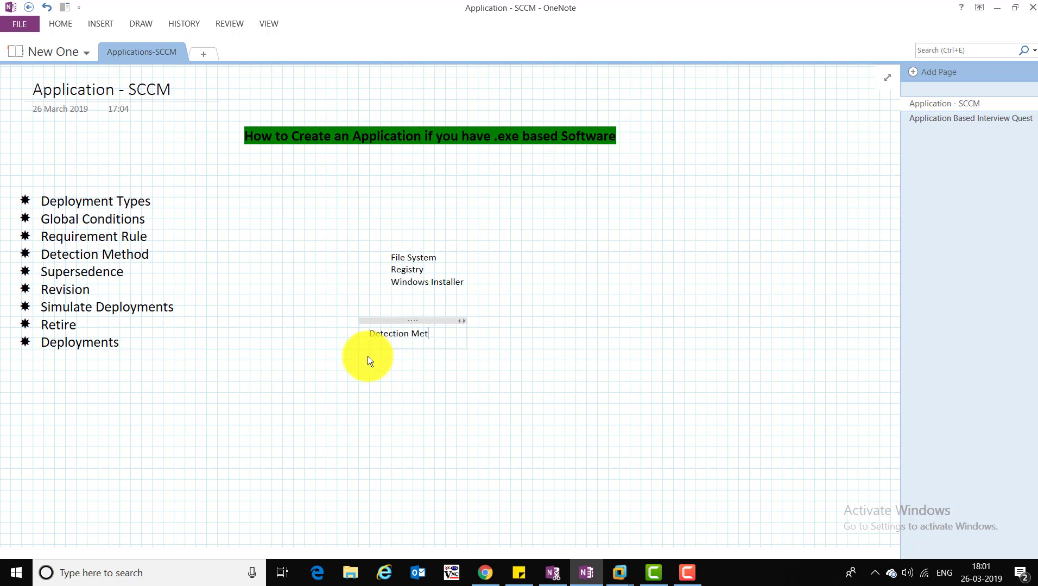
text(hod,)
text( Reeq)
key(BackSpace)
key(BackSpace)
key(BackSpace)
text(quirem)
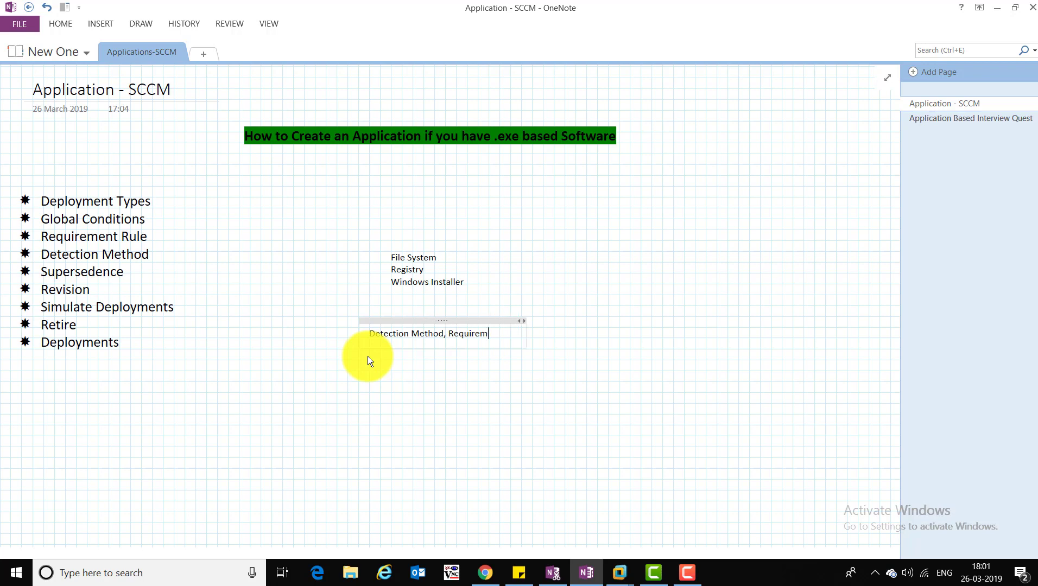
text(ent Rule and)
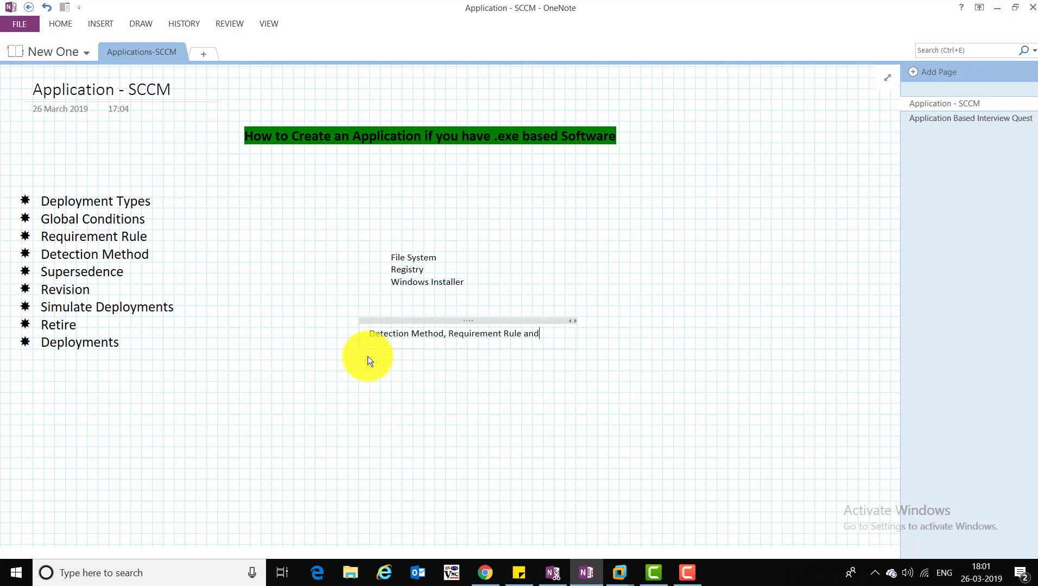
text( Dep)
text(end)
text(ec)
text(iy)
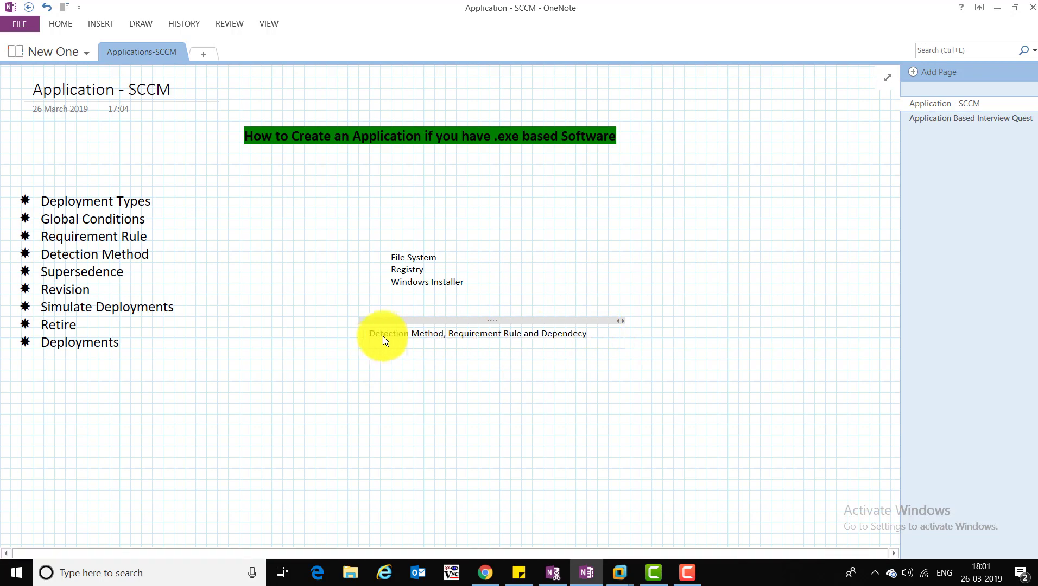
- Highlight the new note and part of the Simulate Deployments topic to relate the two
drag(587, 334, 398, 334)
drag(39, 307, 40, 307)
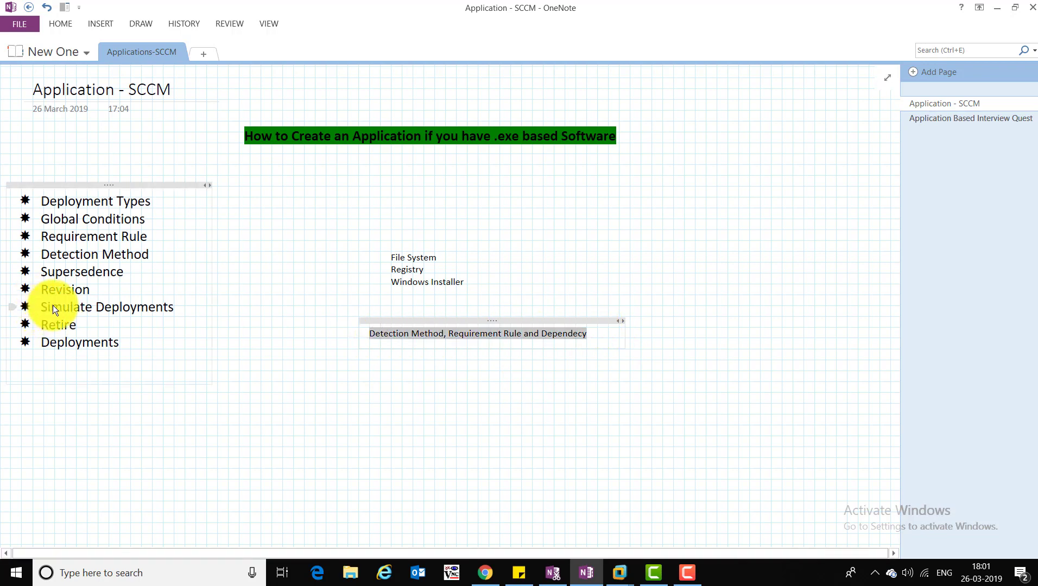
click(86, 306)
drag(302, 333, 389, 338)
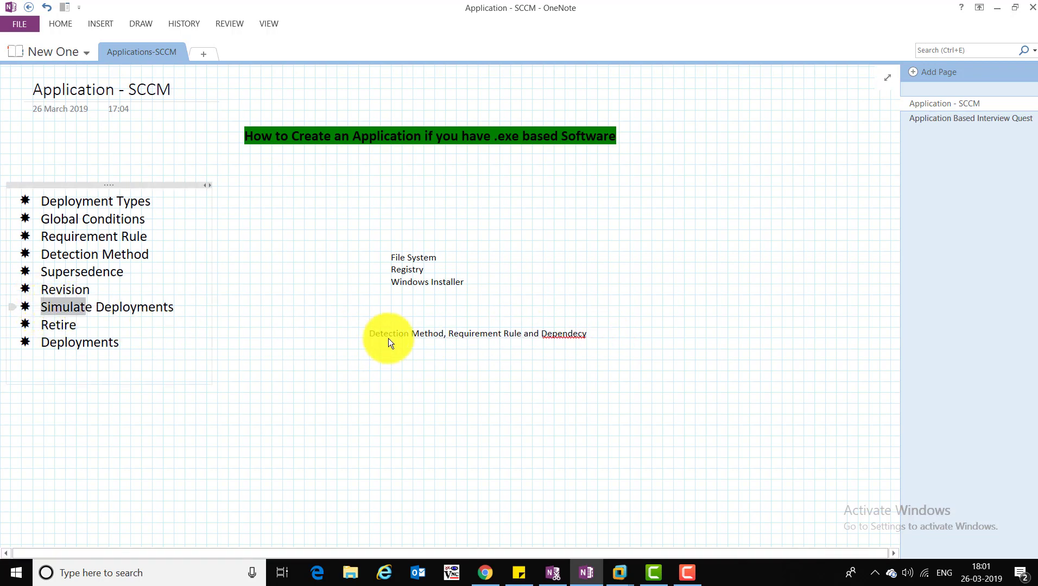
- Correct the misspelled last word of the new note to "Dependency" and highlight the whole line
right_click(563, 339)
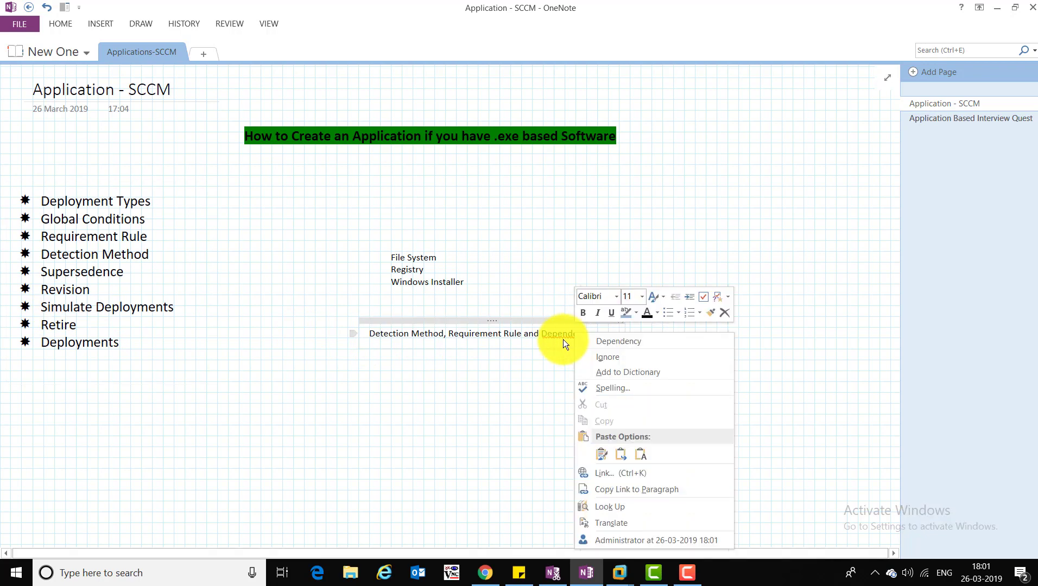
click(595, 340)
drag(454, 334, 613, 573)
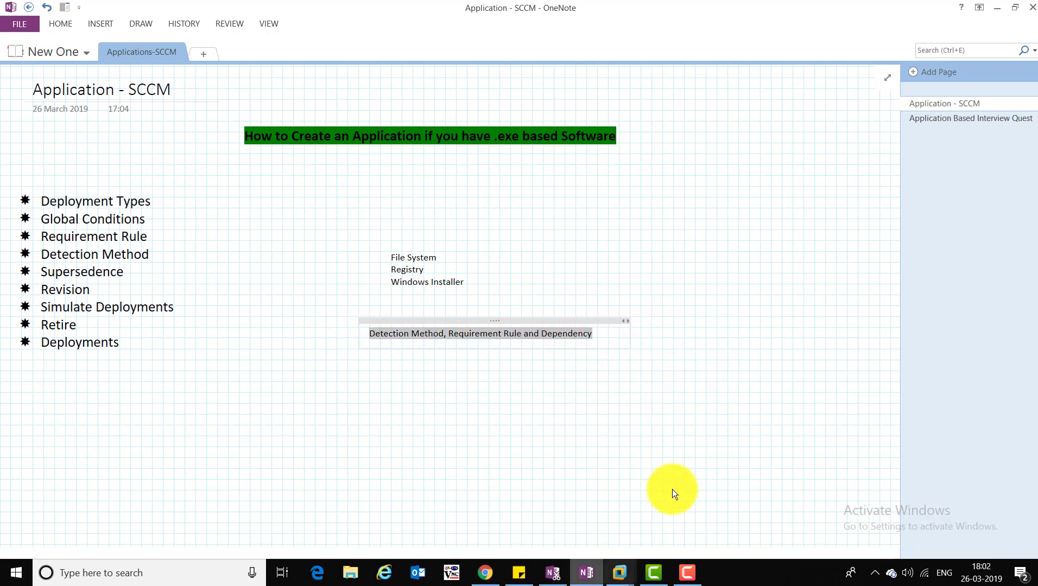
- Switch to Configuration Manager and check the deployments of the Citrix Reciever application
click(344, 547)
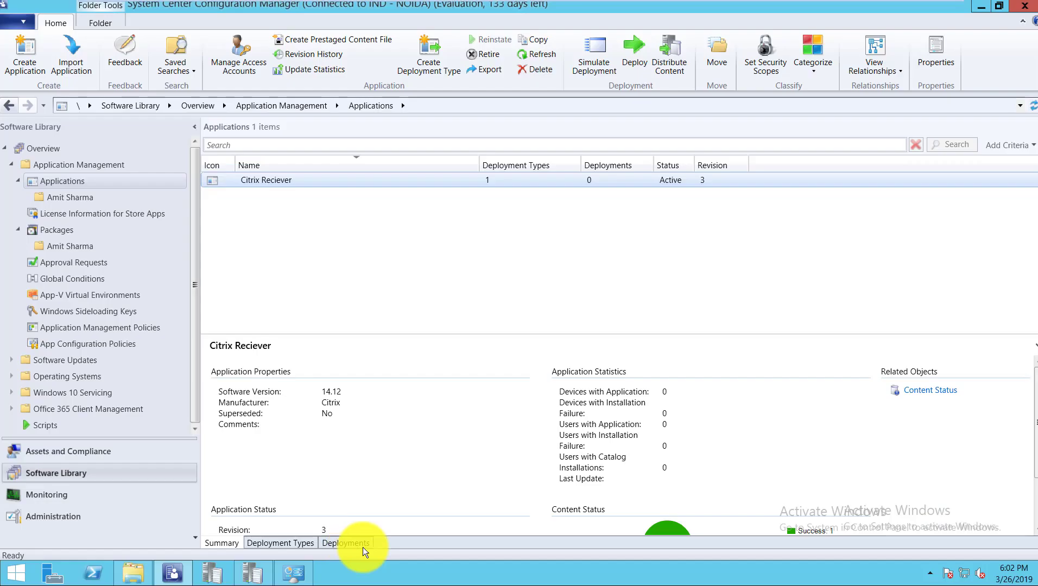
click(262, 179)
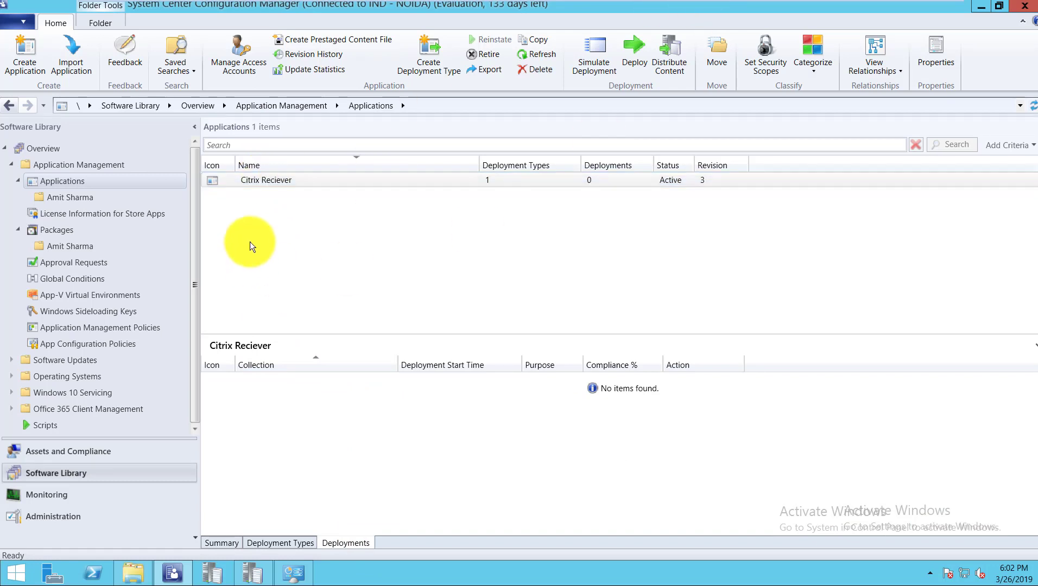
click(278, 180)
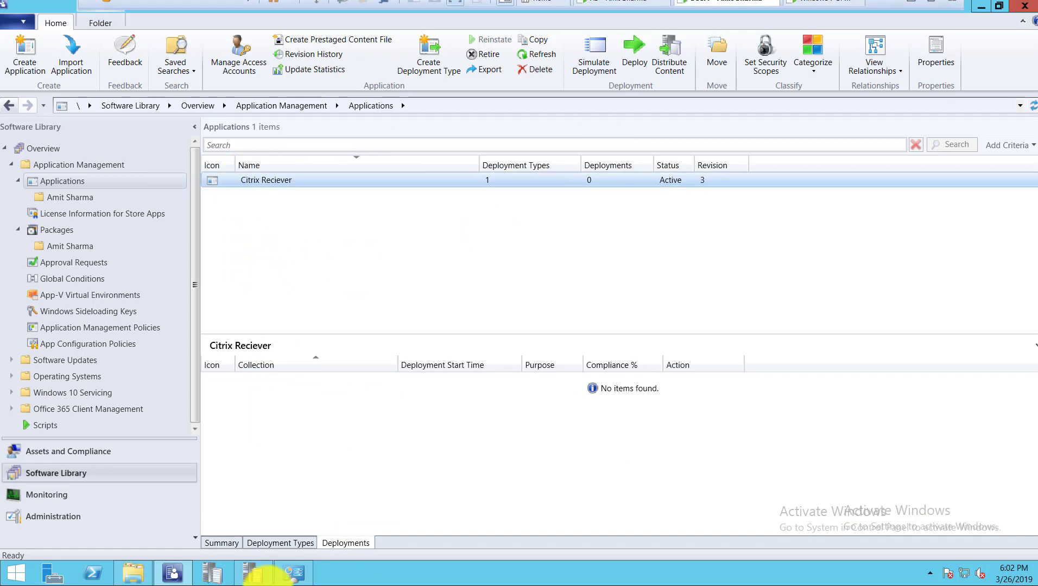
- Open the properties of the Citrix deployment type and examine its detection method, requirements and installation program command
click(280, 543)
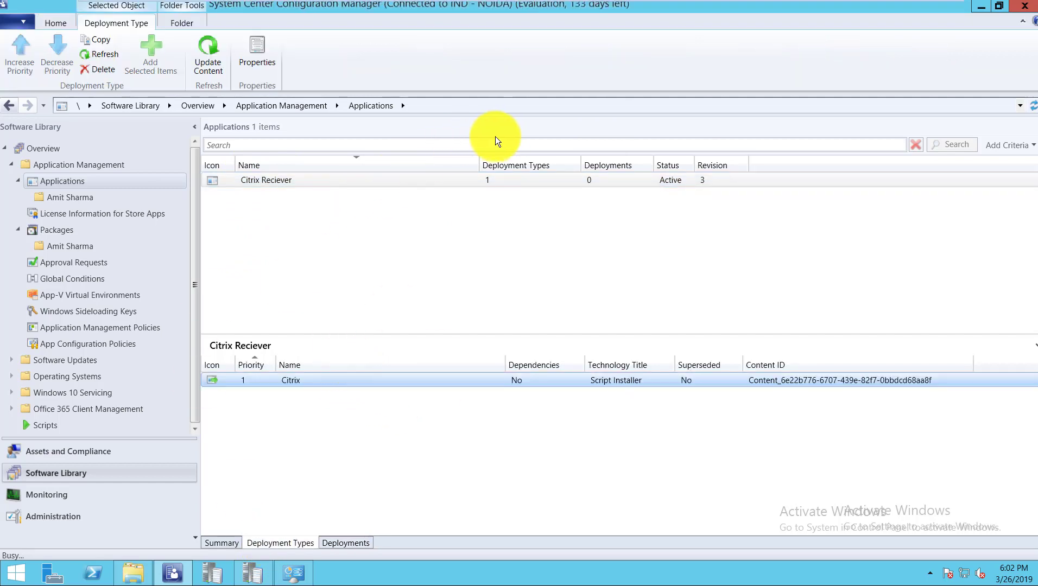
click(463, 127)
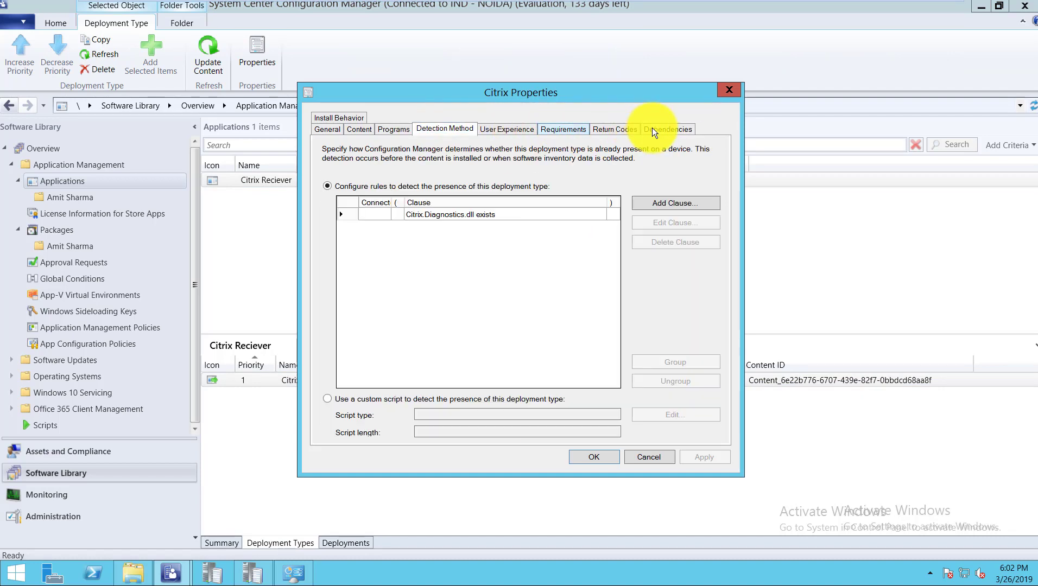
click(551, 128)
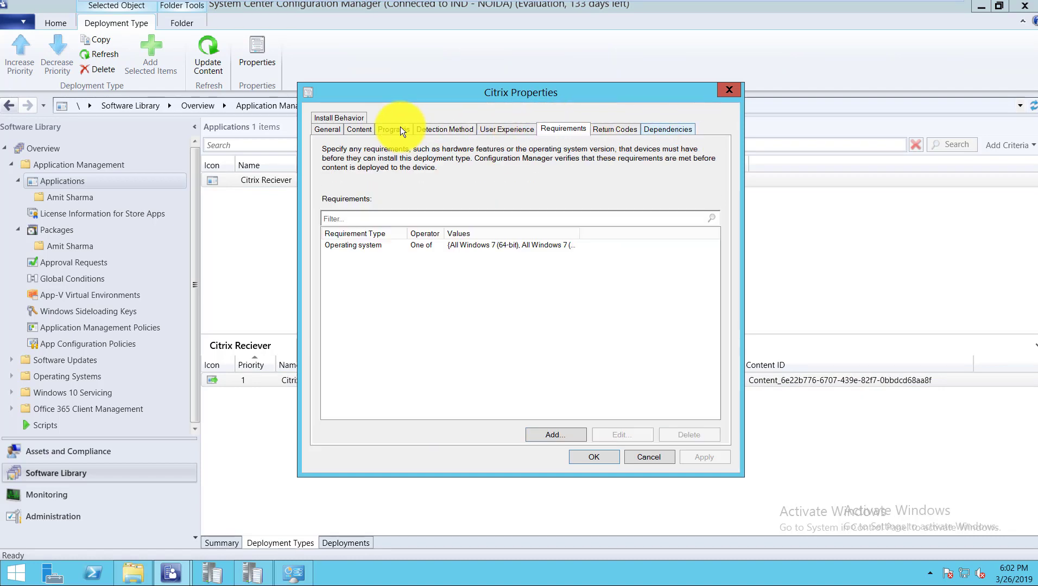
click(432, 130)
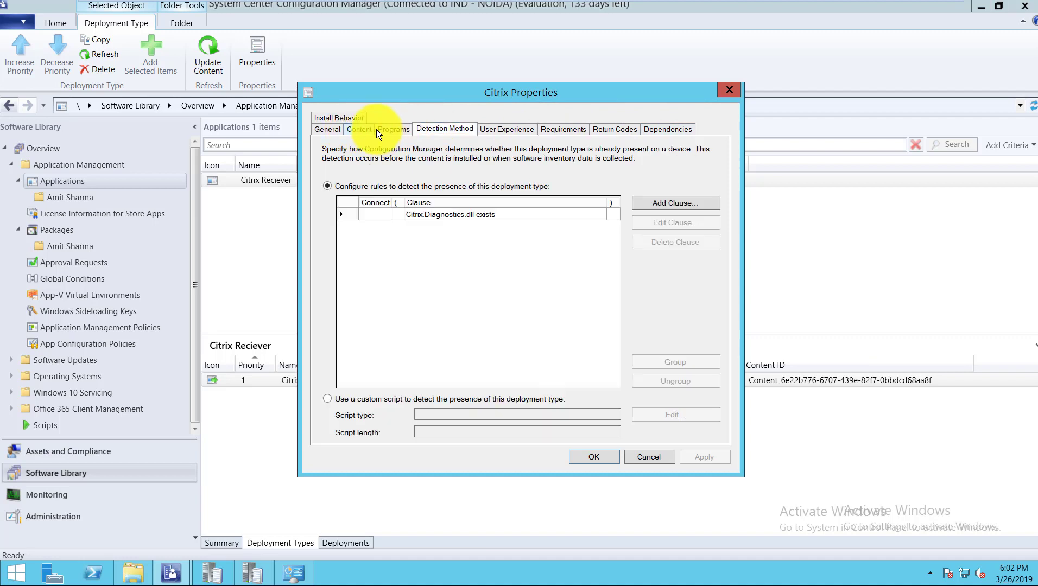
key(ctrl+shift+Tab)
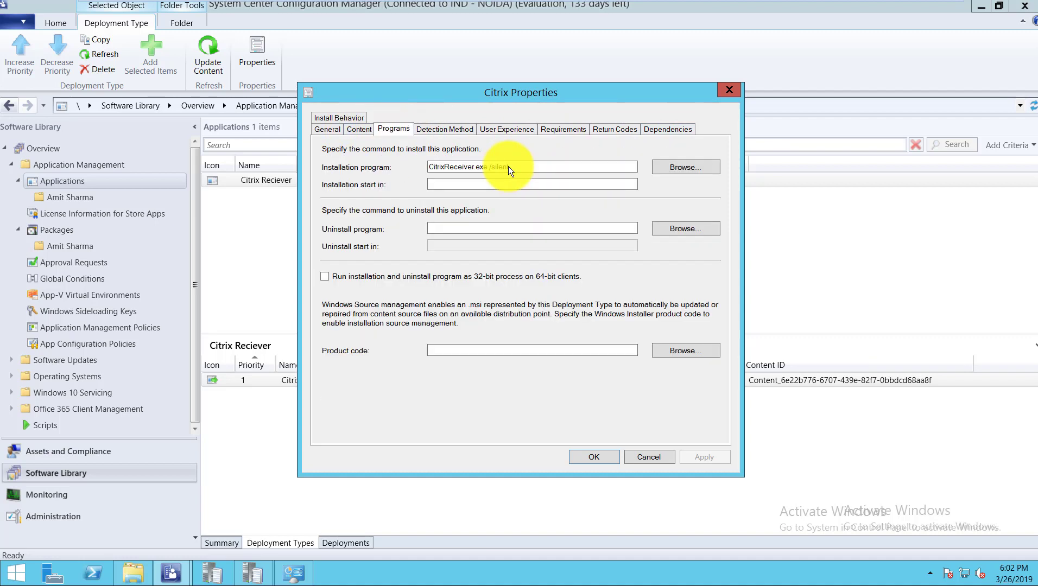
double_click(460, 169)
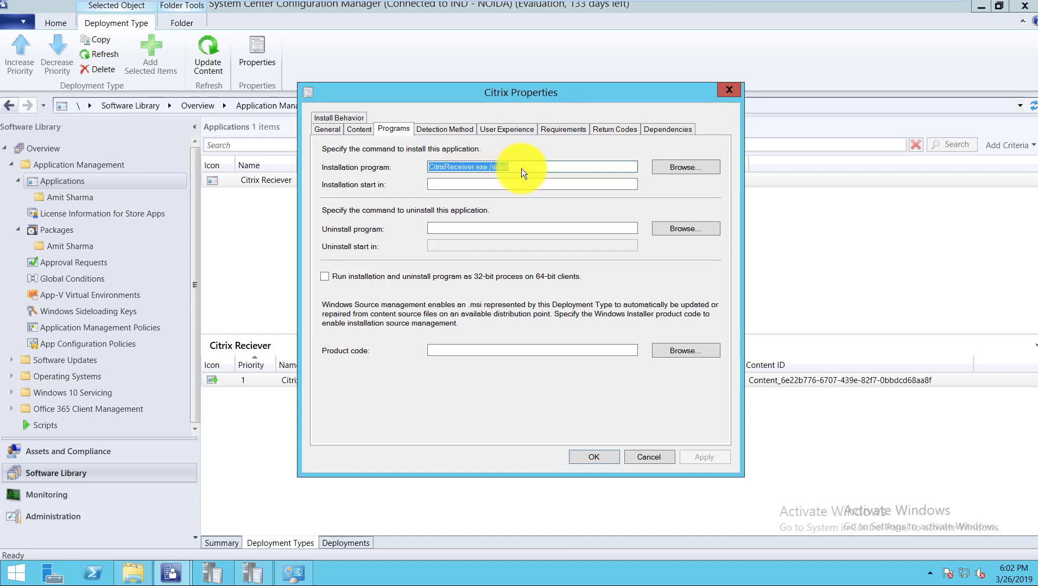
- Review the deployment type's detection method, requirements, dependencies and general details, and close its properties without changes
click(442, 130)
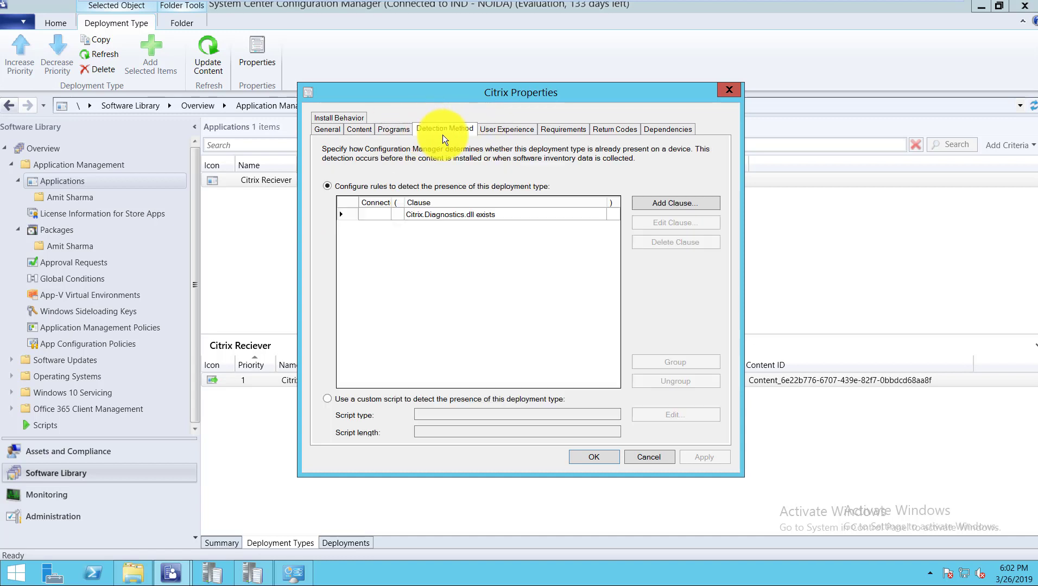
click(568, 130)
click(670, 129)
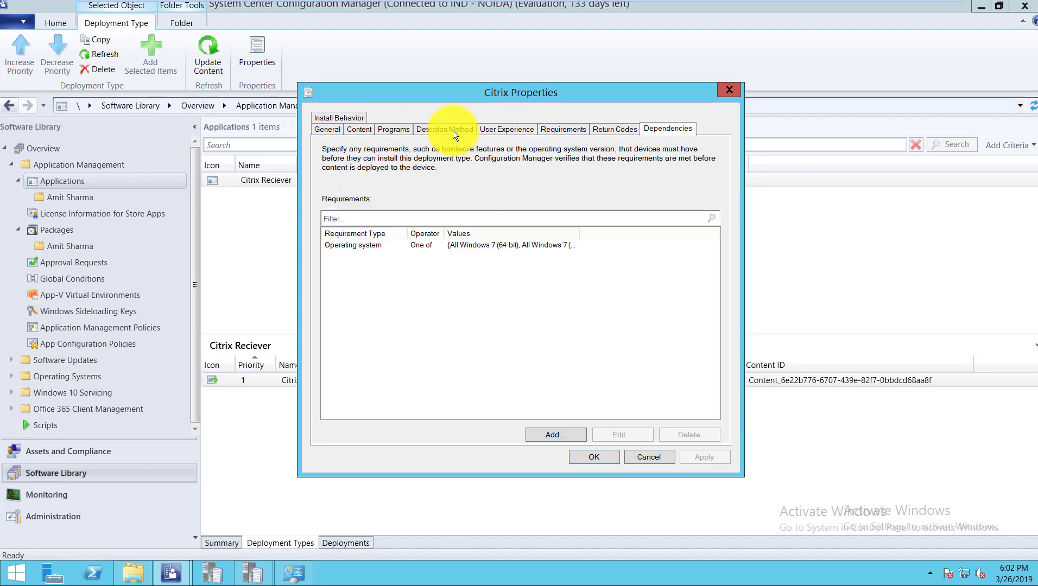
click(335, 130)
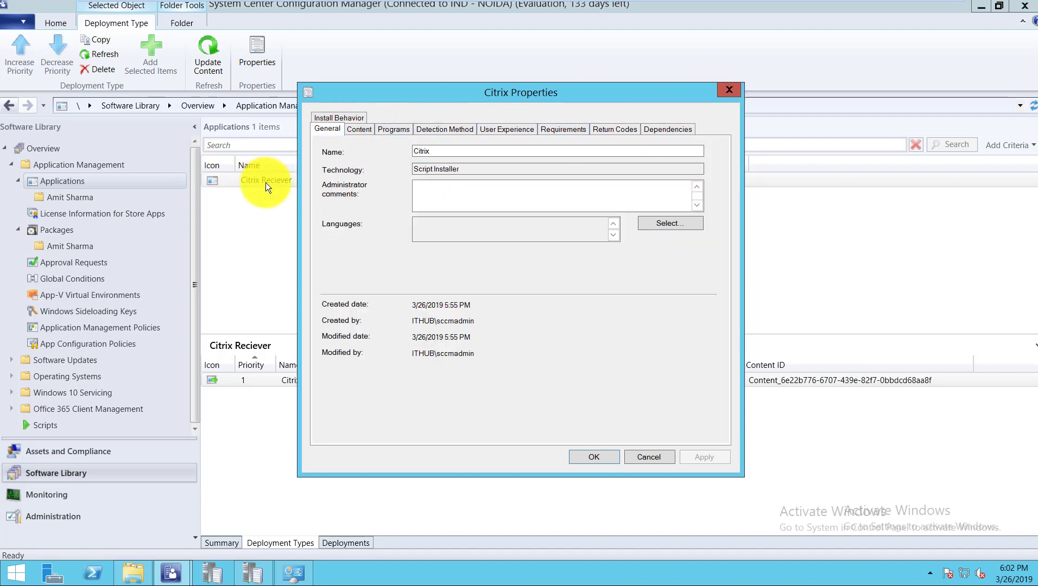
click(729, 90)
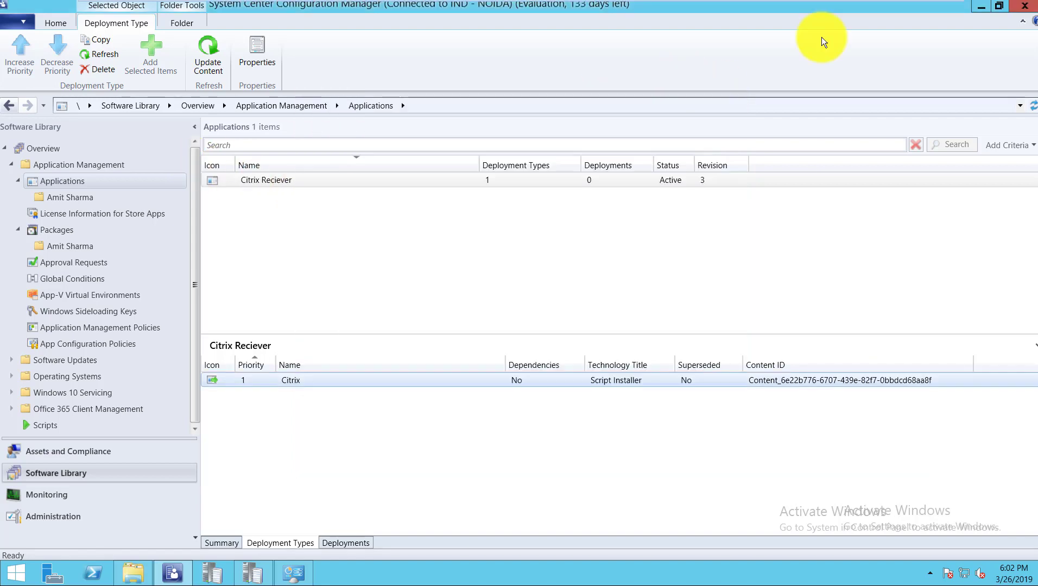
- Switch to the OneNote notes and highlight the Retire topic in the bulleted list
click(907, 6)
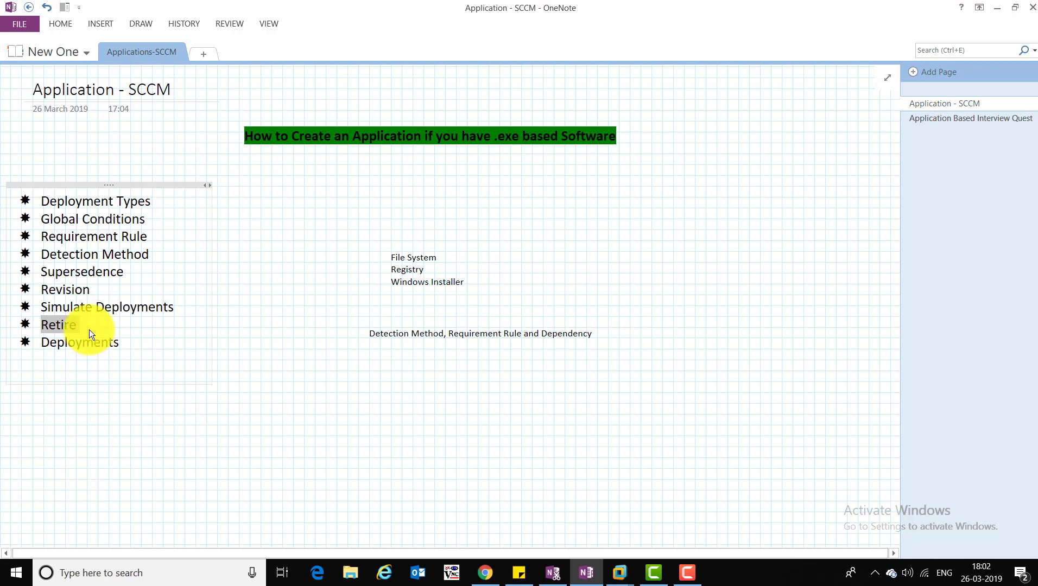
click(708, 499)
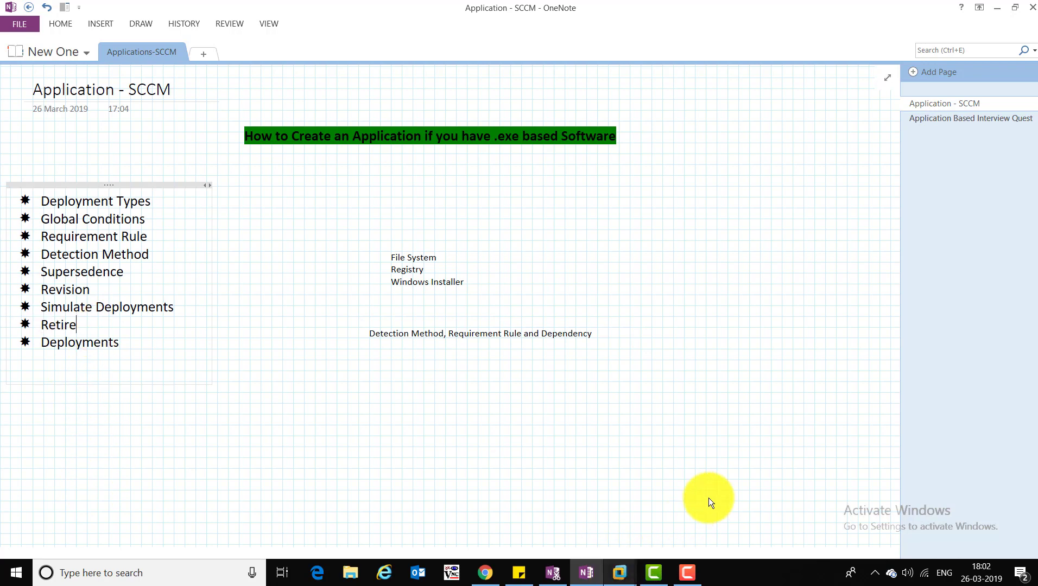
- Switch to Configuration Manager and retire the Citrix Reciever application
click(722, 473)
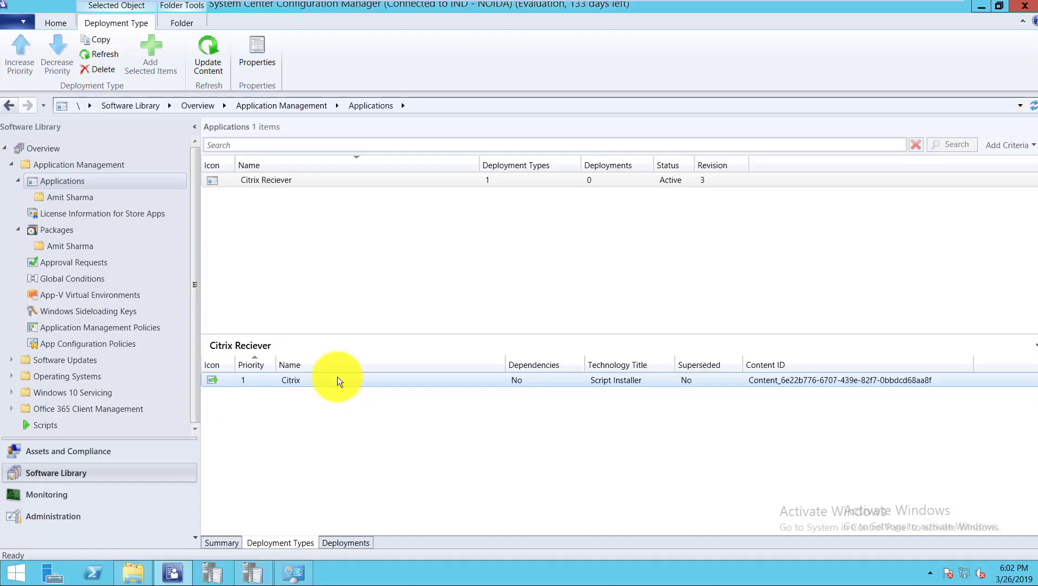
click(272, 181)
click(270, 179)
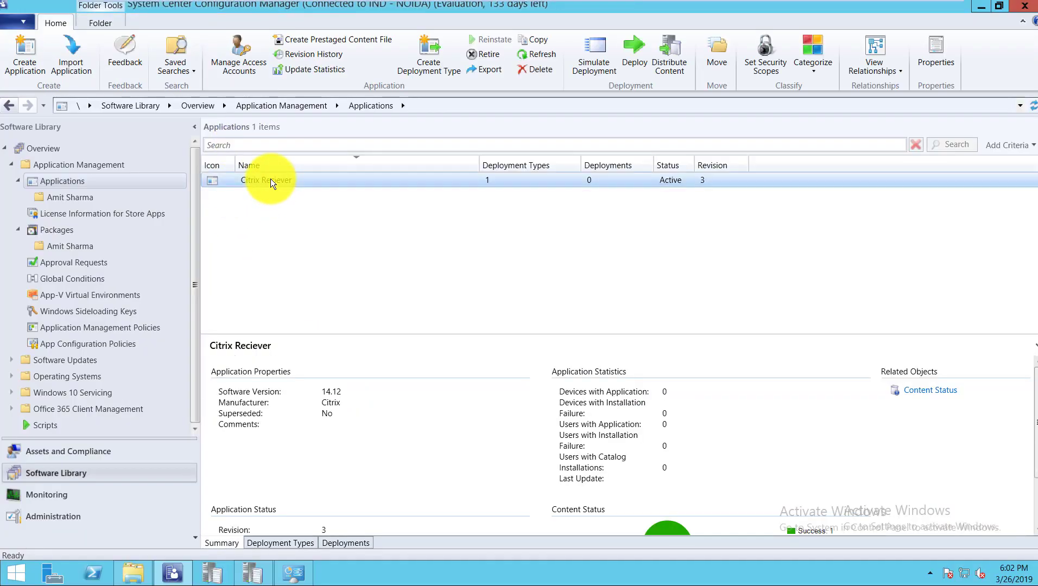
right_click(270, 178)
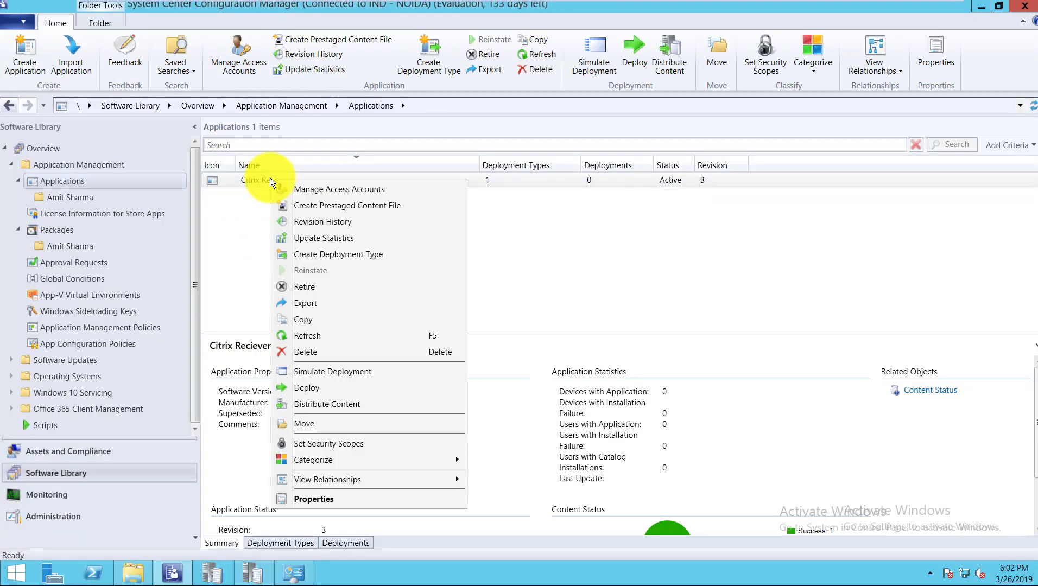
click(314, 286)
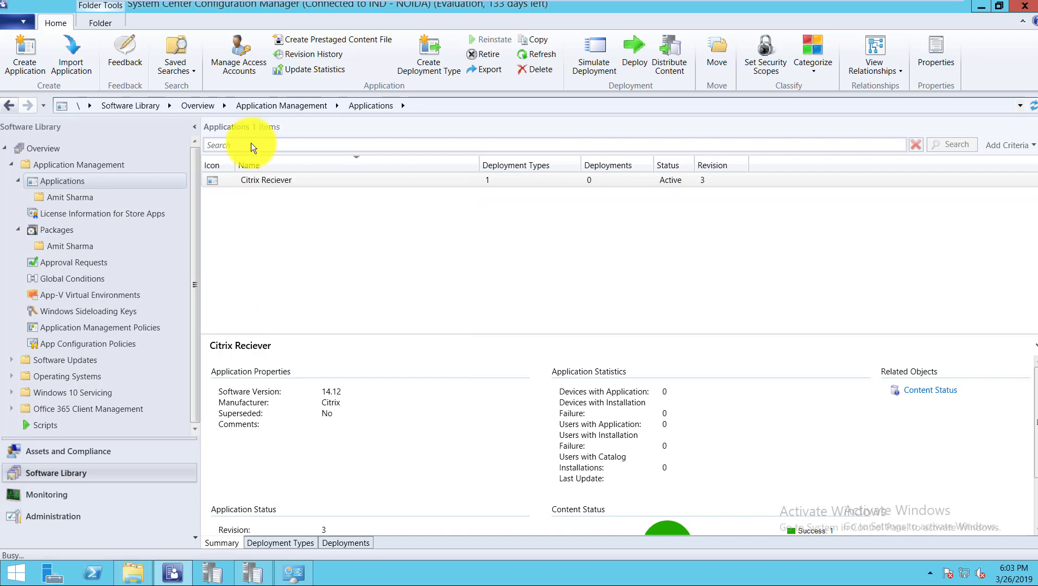
- Reinstate the retired Citrix Reciever application
right_click(302, 179)
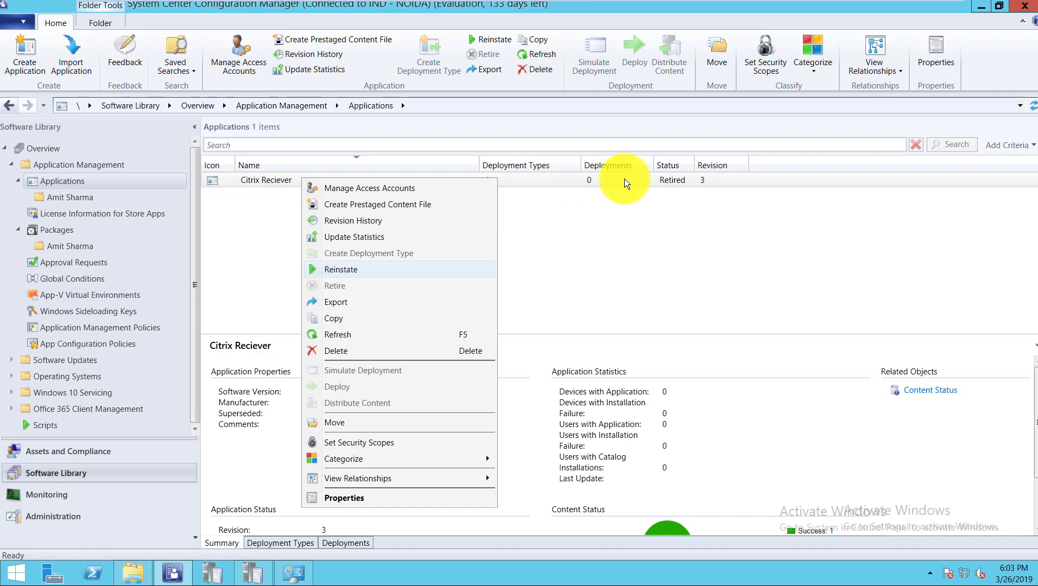
click(667, 179)
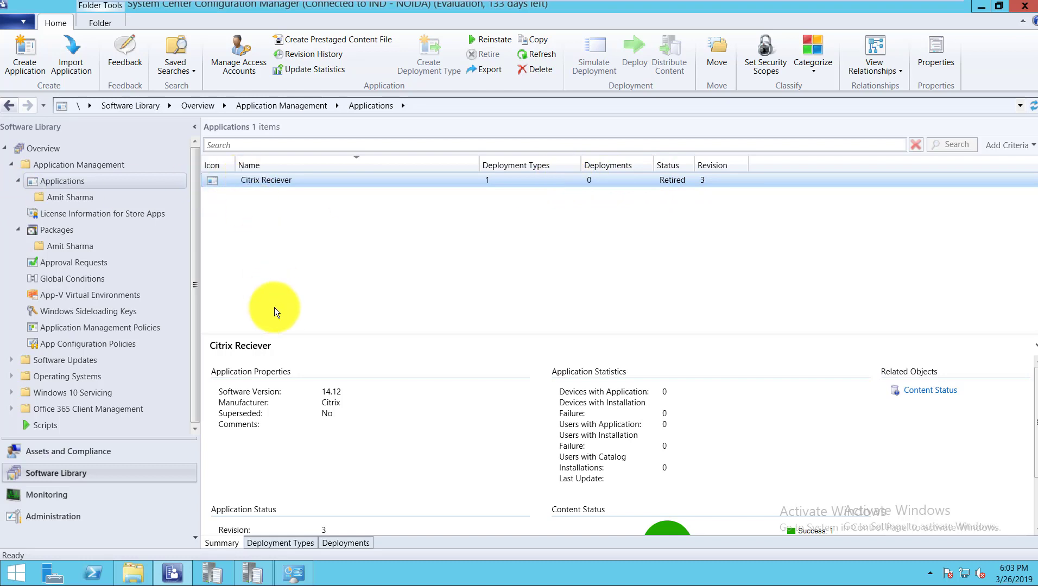
key(shift+F10)
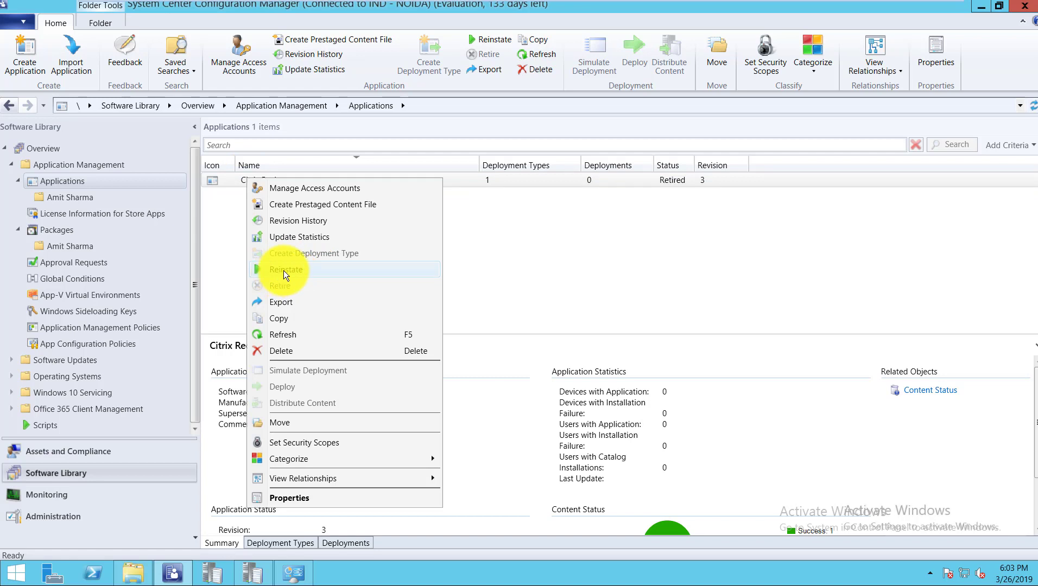
key(Return)
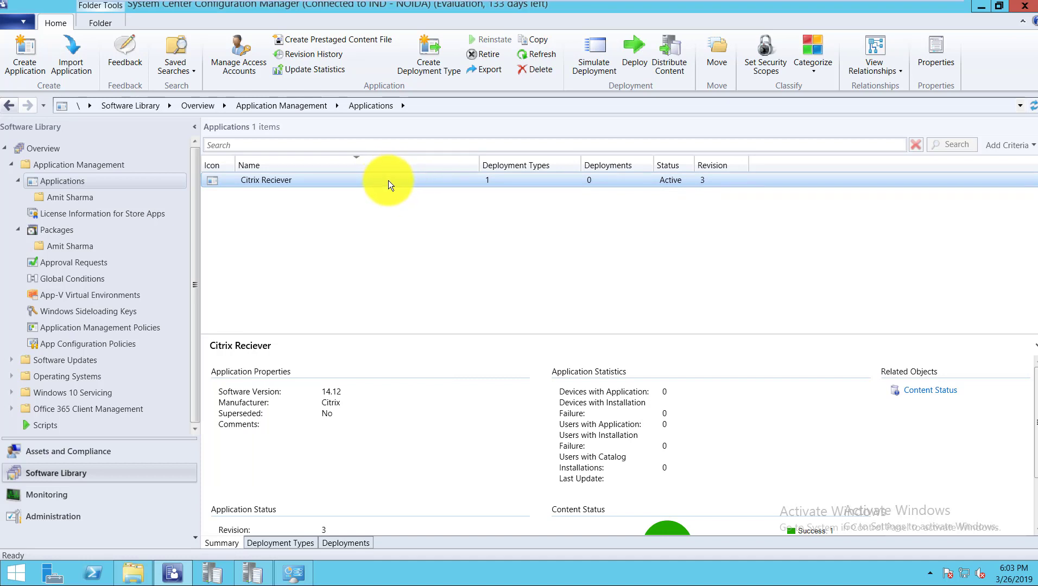
right_click(388, 179)
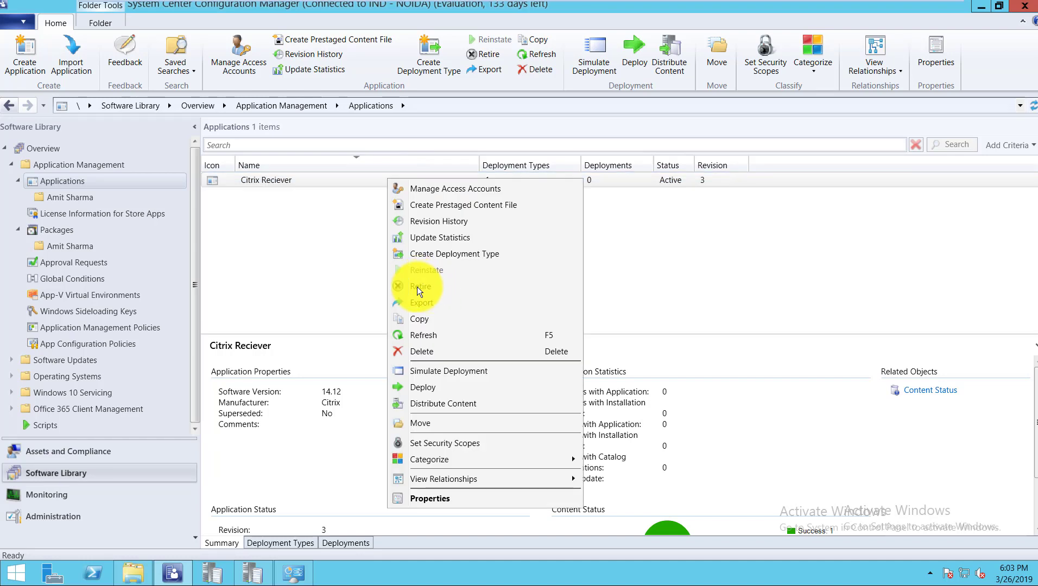
click(327, 179)
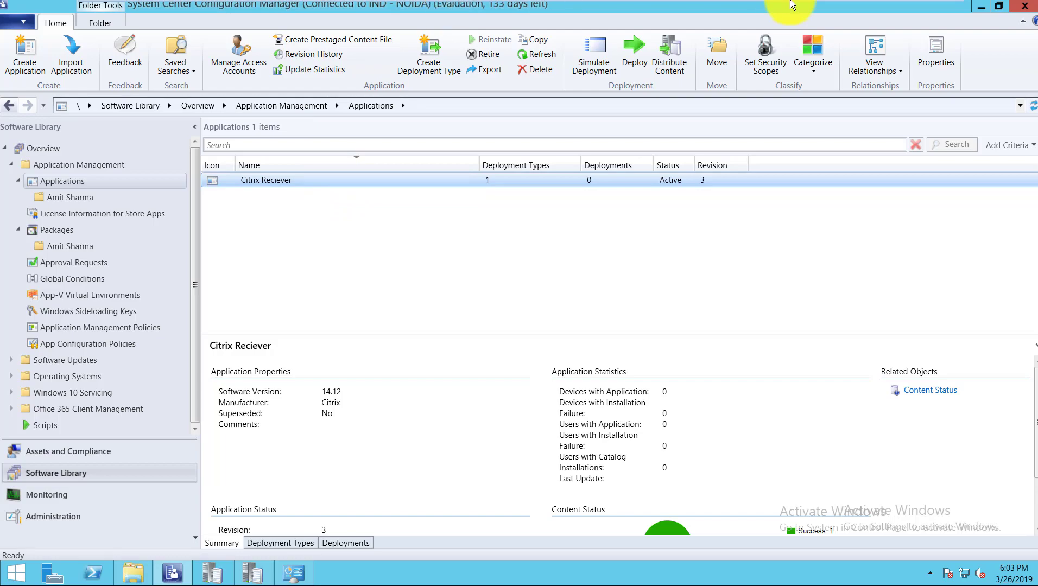
- Switch to the OneNote notes and highlight the Deployments topic in the bulleted list
mouse_move(907, 4)
key(alt+Tab)
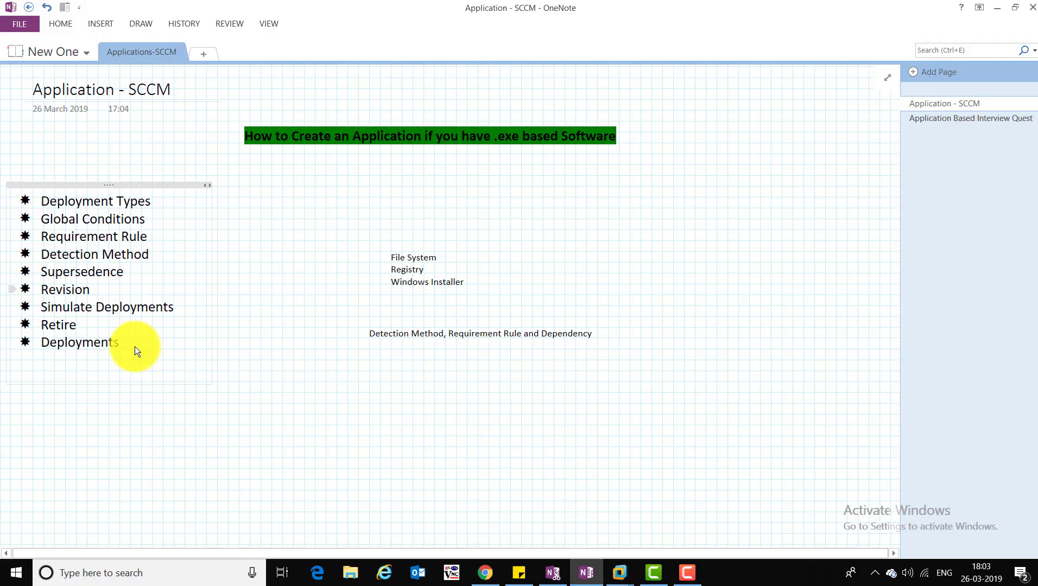
drag(121, 396, 91, 379)
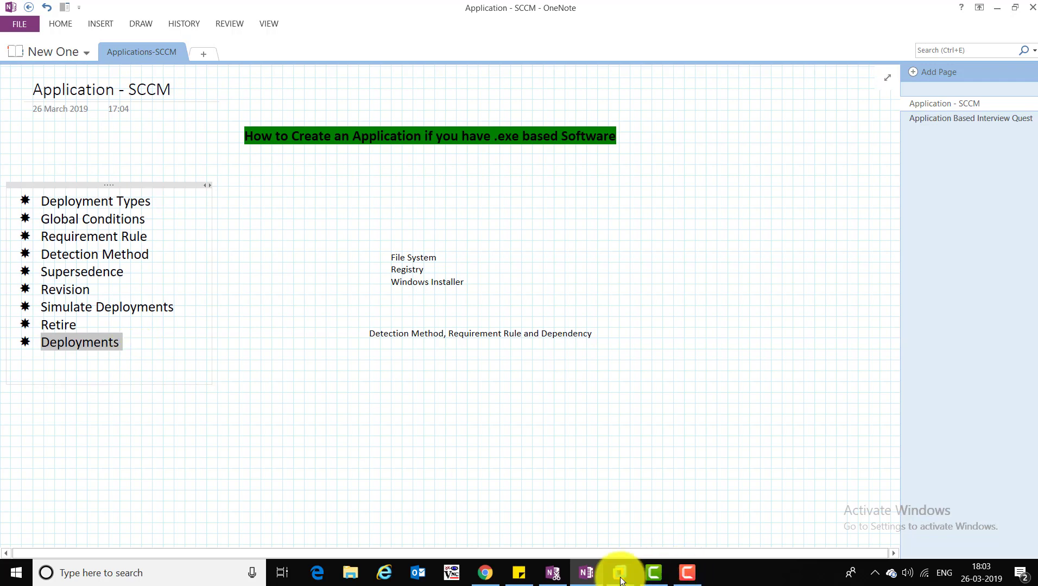
key(Down)
- Switch to the SCCM virtual machine and start a deployment of Citrix Reciever targeting the All Systems device collection
key(super+0)
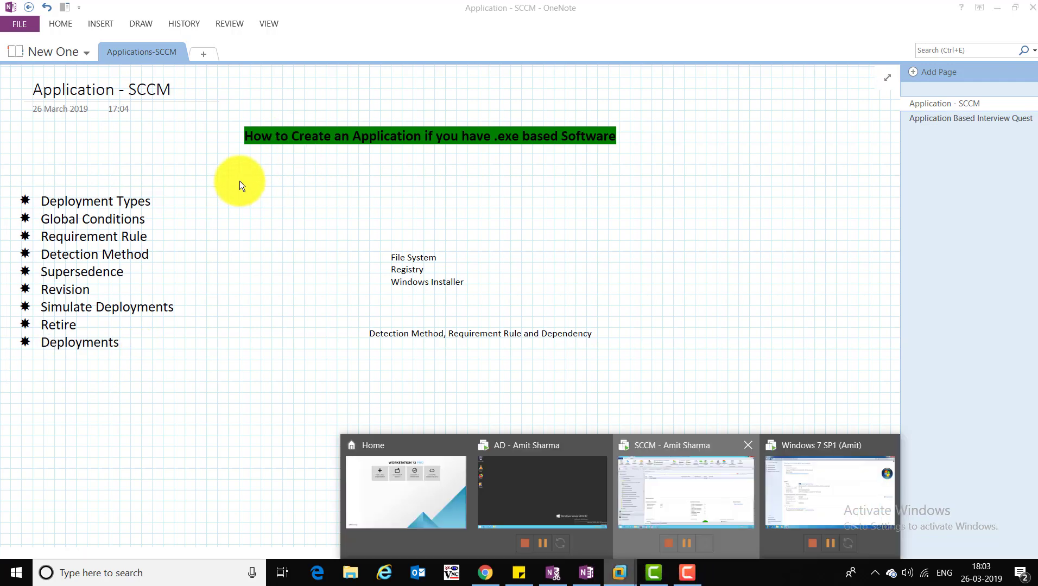
key(Return)
key(shift+F10)
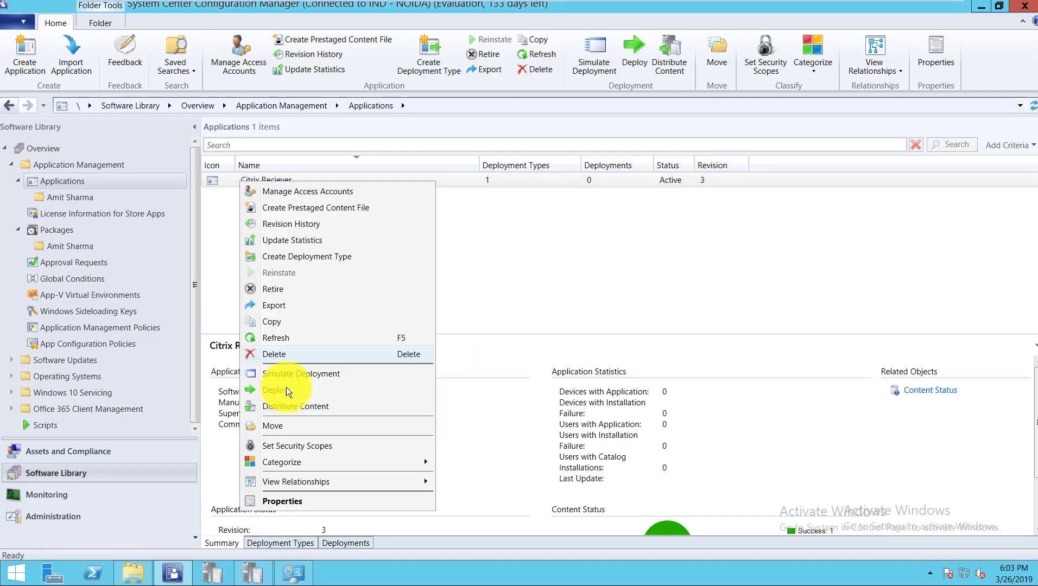
key(Return)
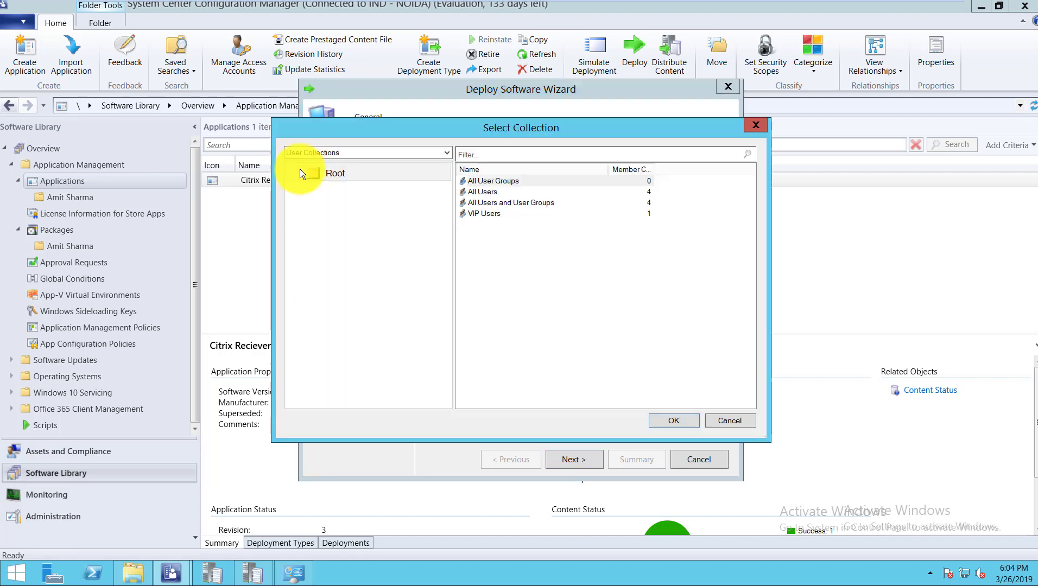
click(443, 153)
key(Down)
key(Return)
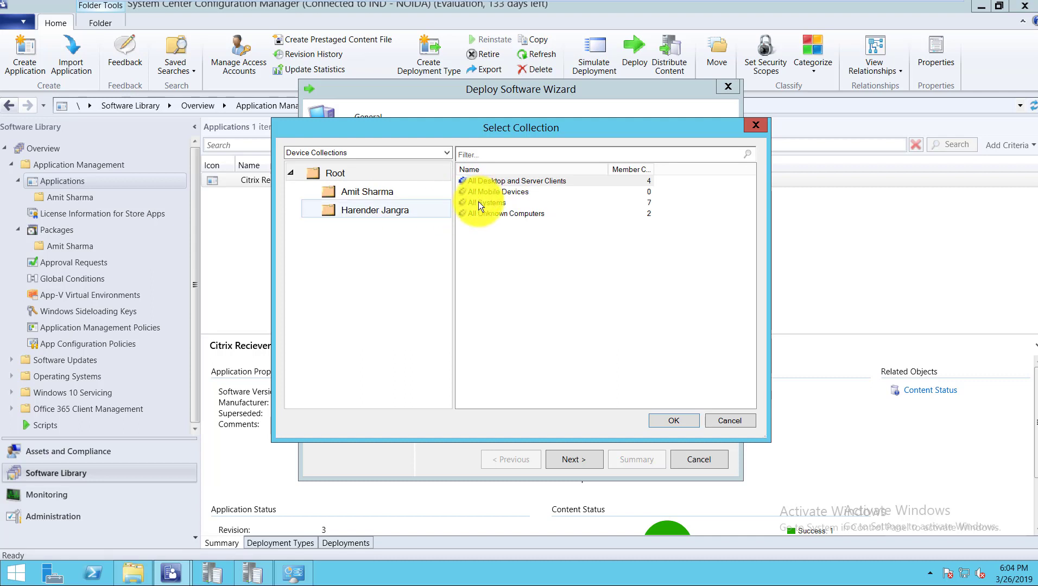
key(Down)
key(Down)
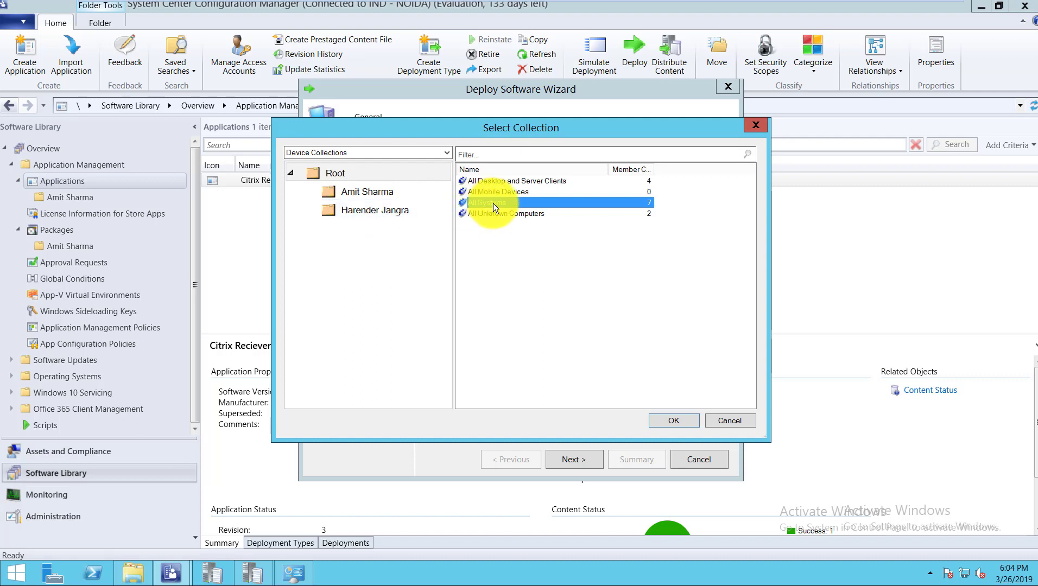
key(Tab)
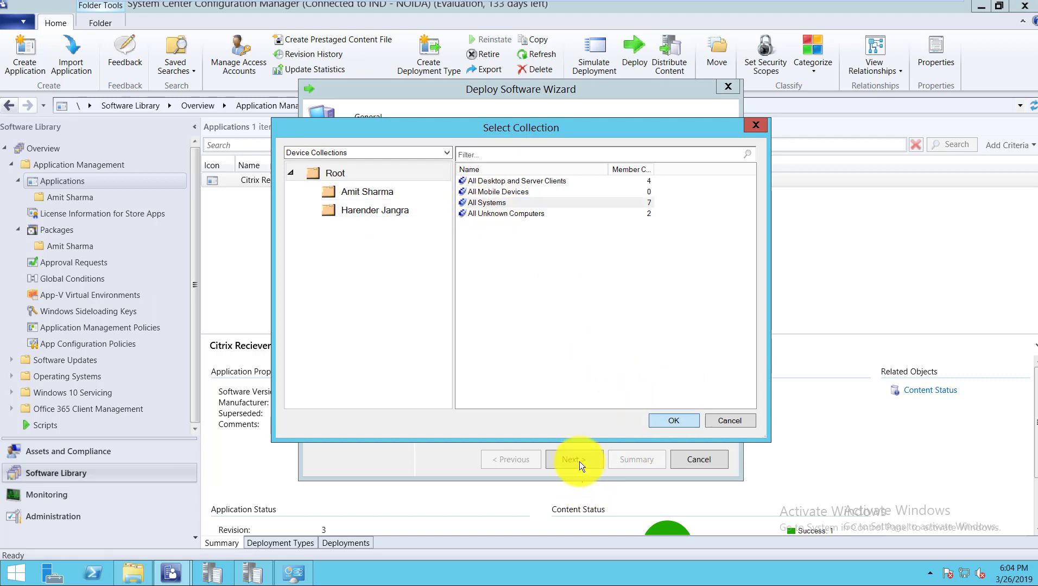
key(Return)
click(572, 459)
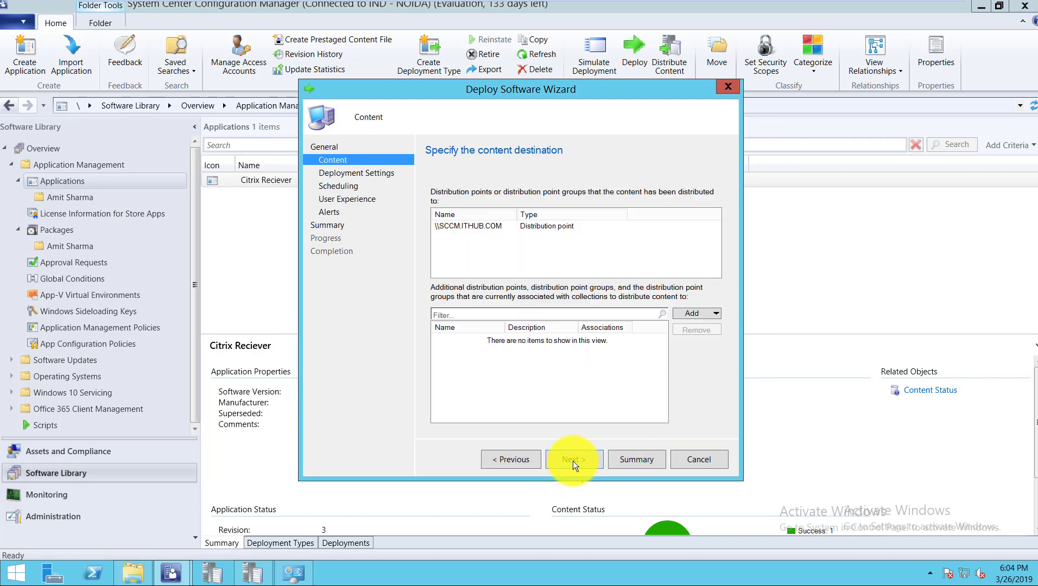
- Accept the existing content distribution point and choose Install as the deployment action
key(Return)
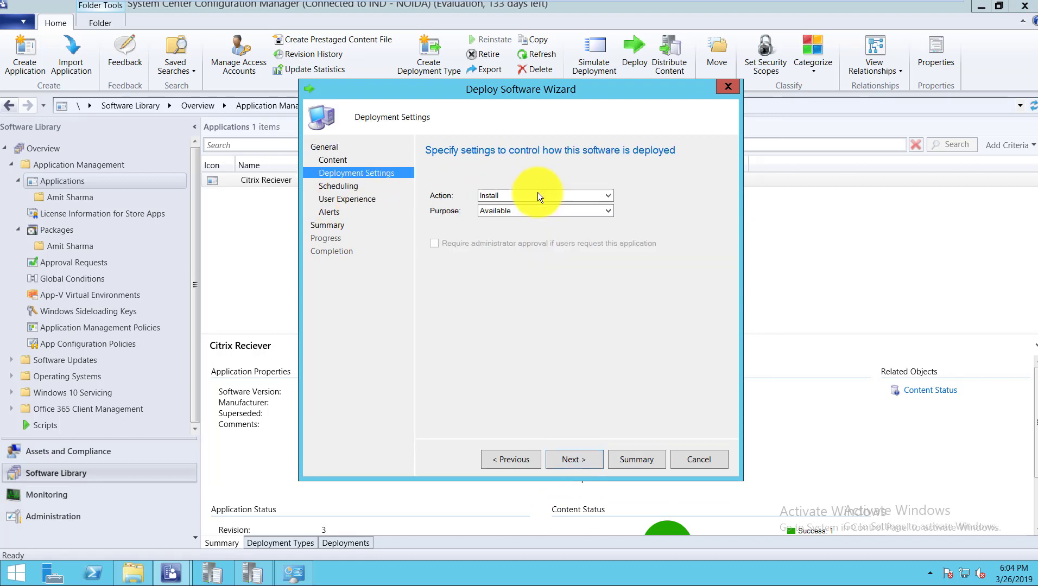
click(491, 198)
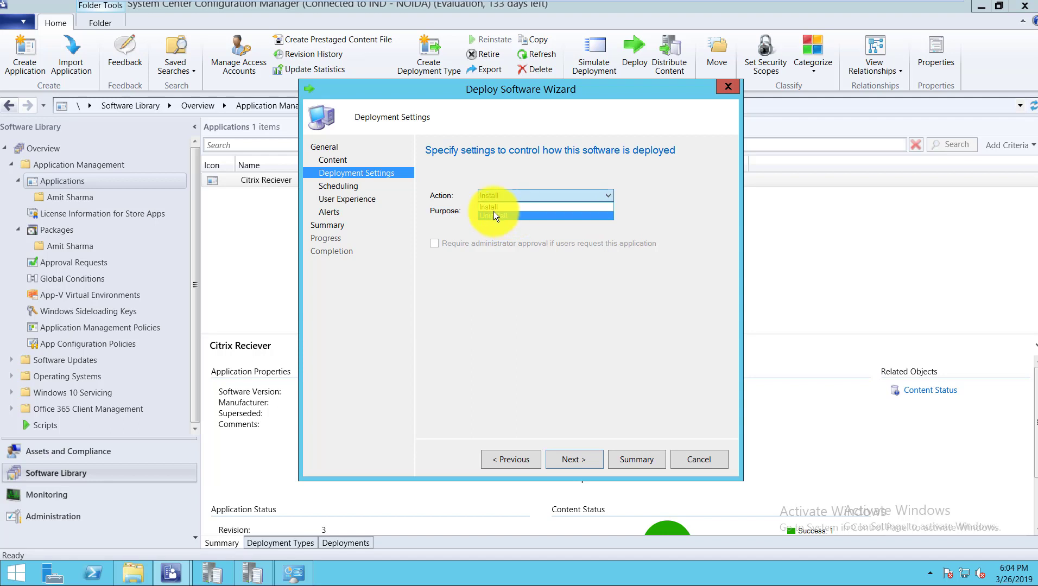
click(500, 209)
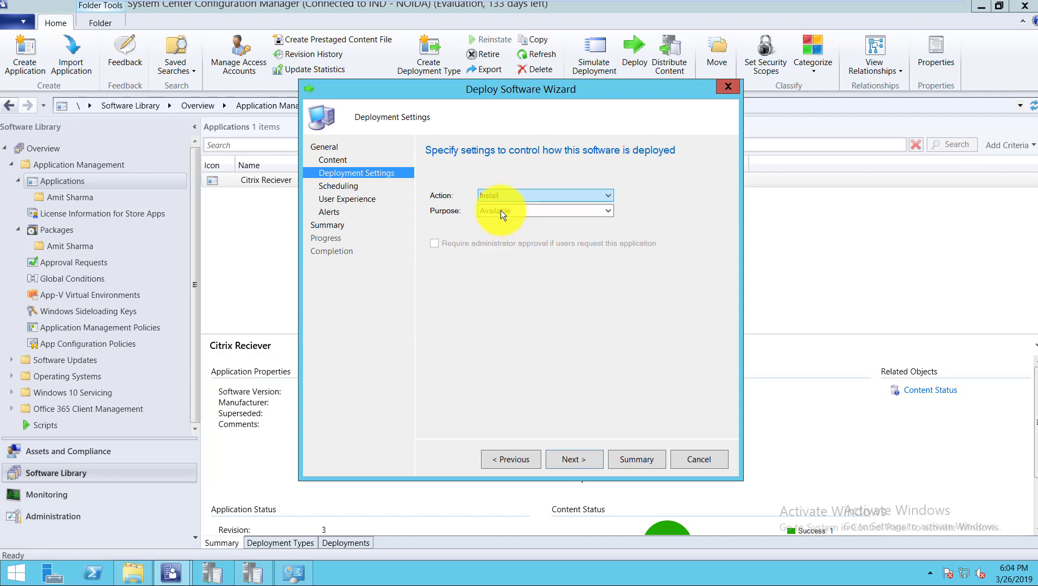
- Set the deployment purpose to Required to see its options, and change it back to Available
key(Tab)
click(488, 212)
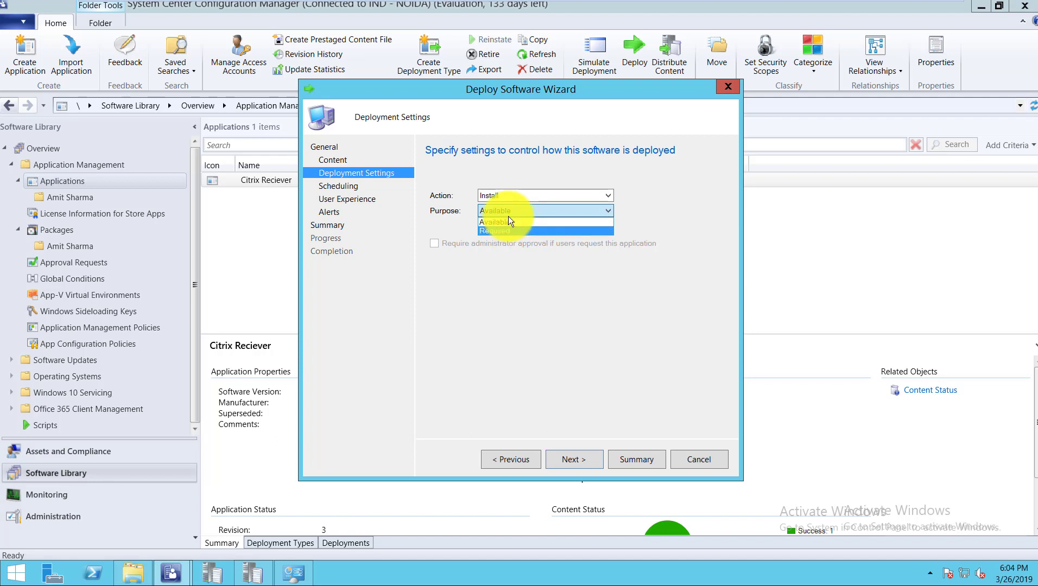
key(Return)
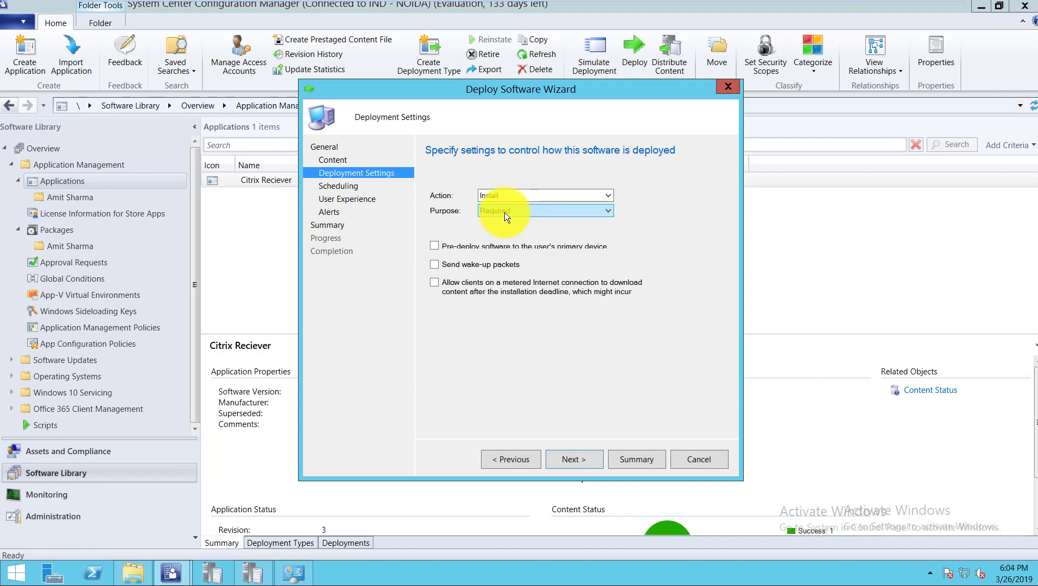
key(alt+Down)
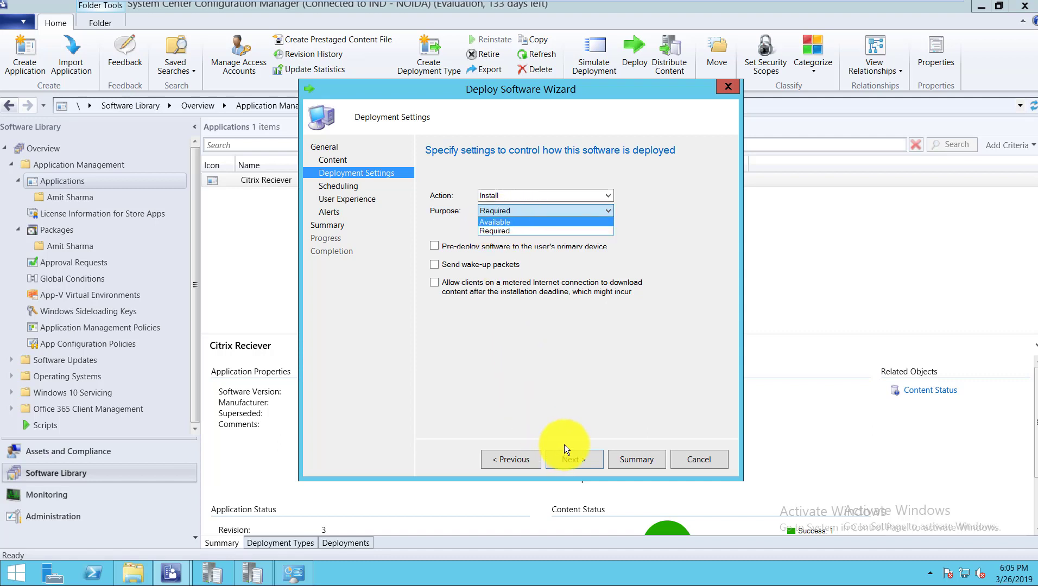
key(Return)
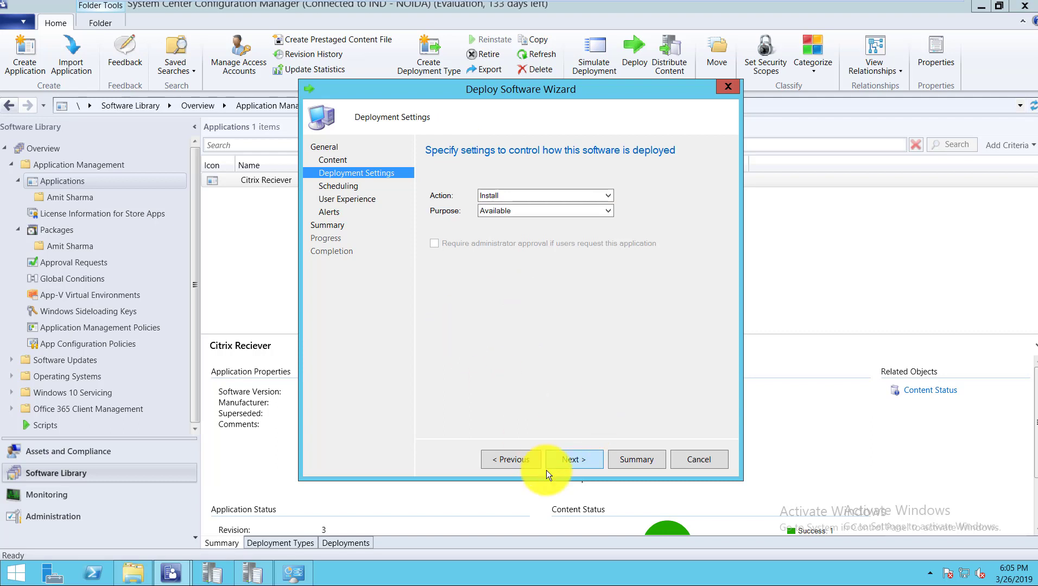
- Keep the default availability schedule and set user notifications to Display in Software Center and show all notifications
key(Return)
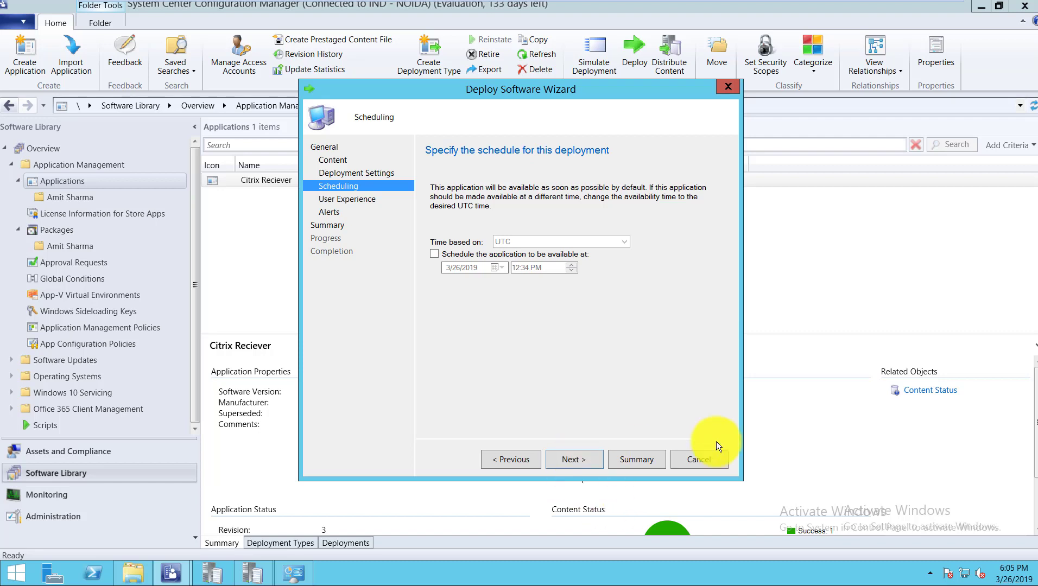
key(Return)
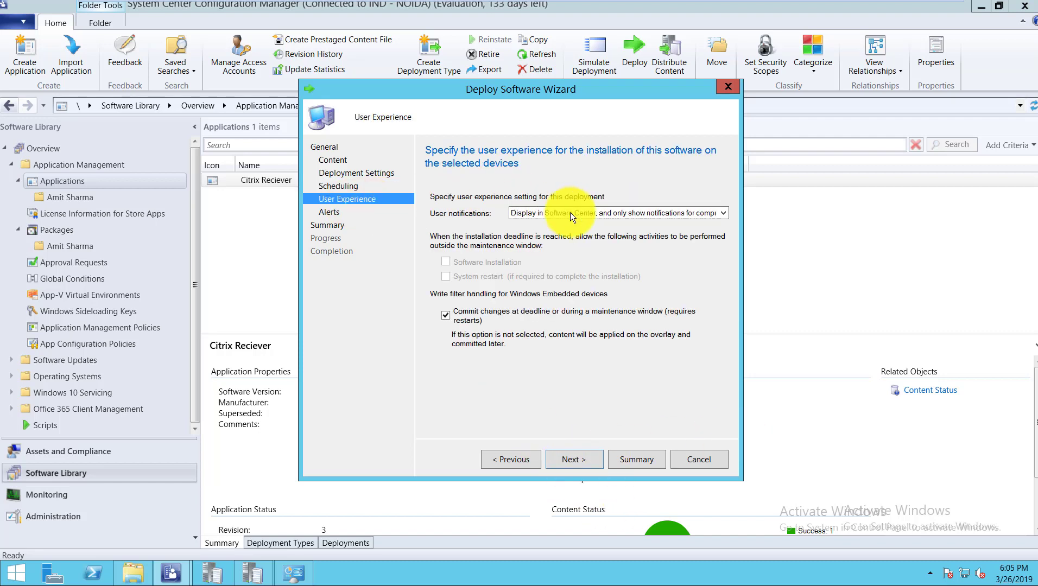
key(Tab)
click(592, 216)
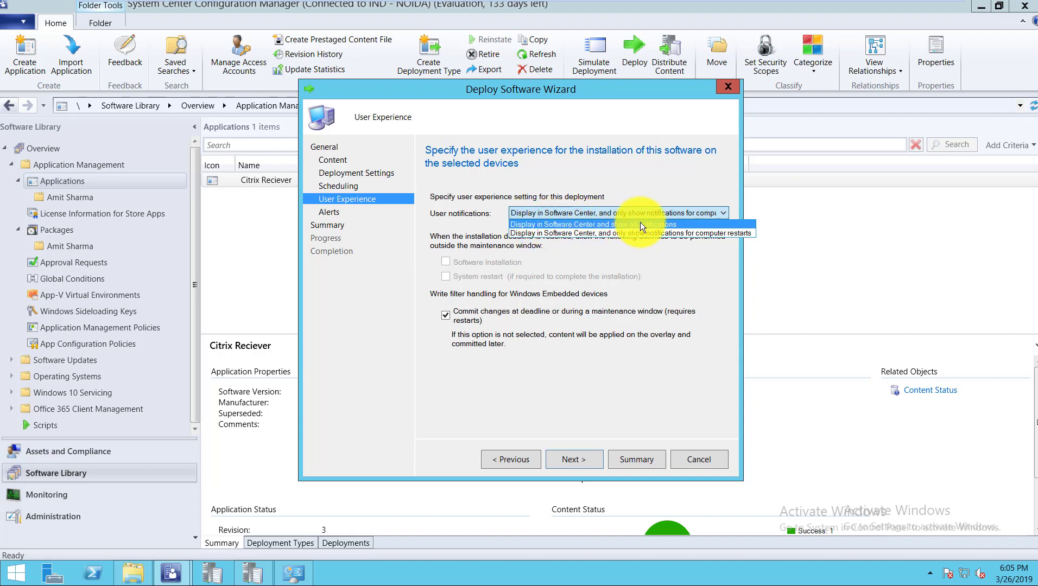
click(573, 460)
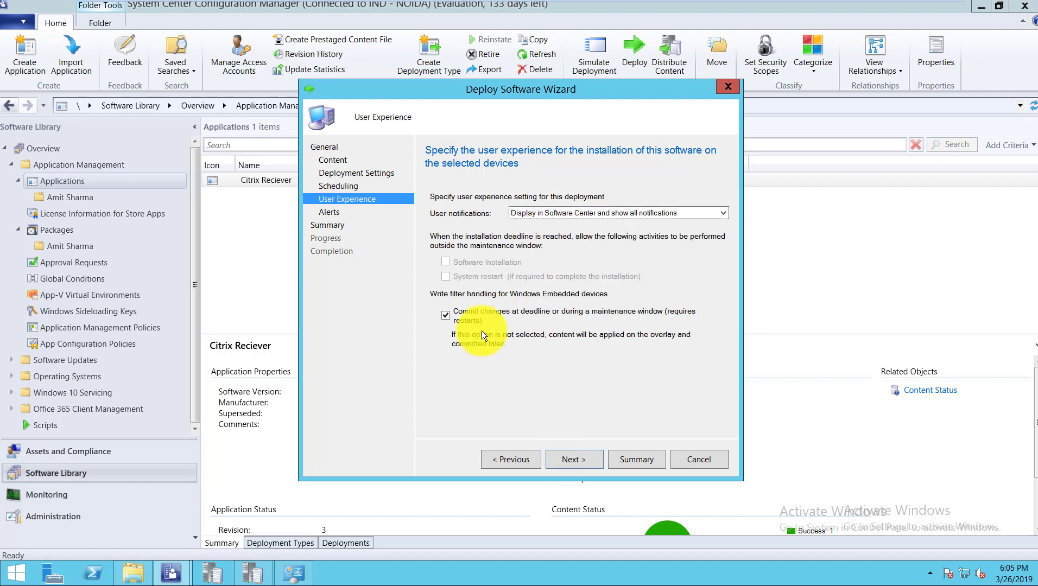
click(574, 461)
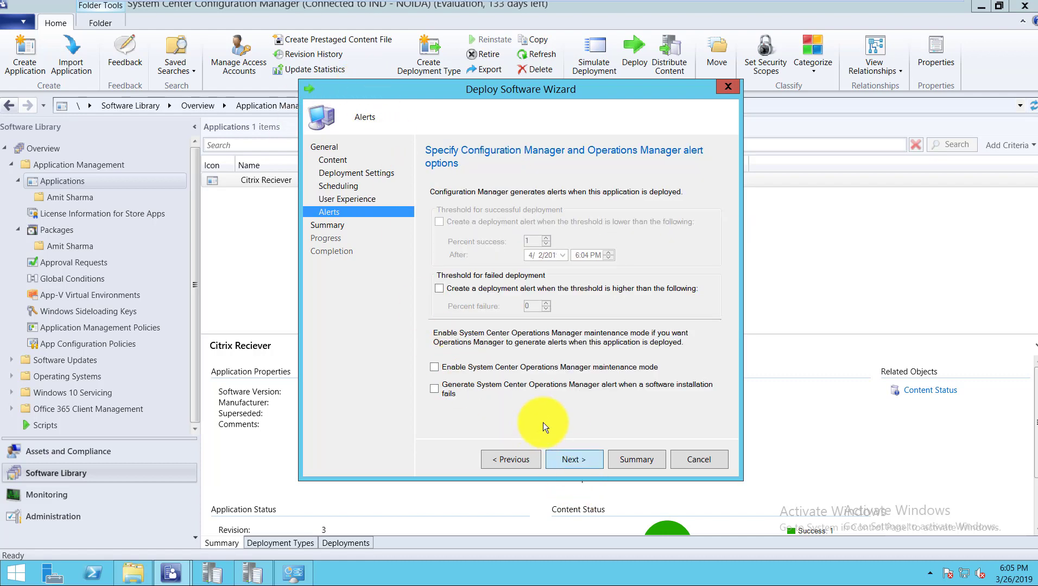
- Keep the default alert options and complete the Citrix Reciever deployment after reviewing its summary
click(576, 459)
click(575, 462)
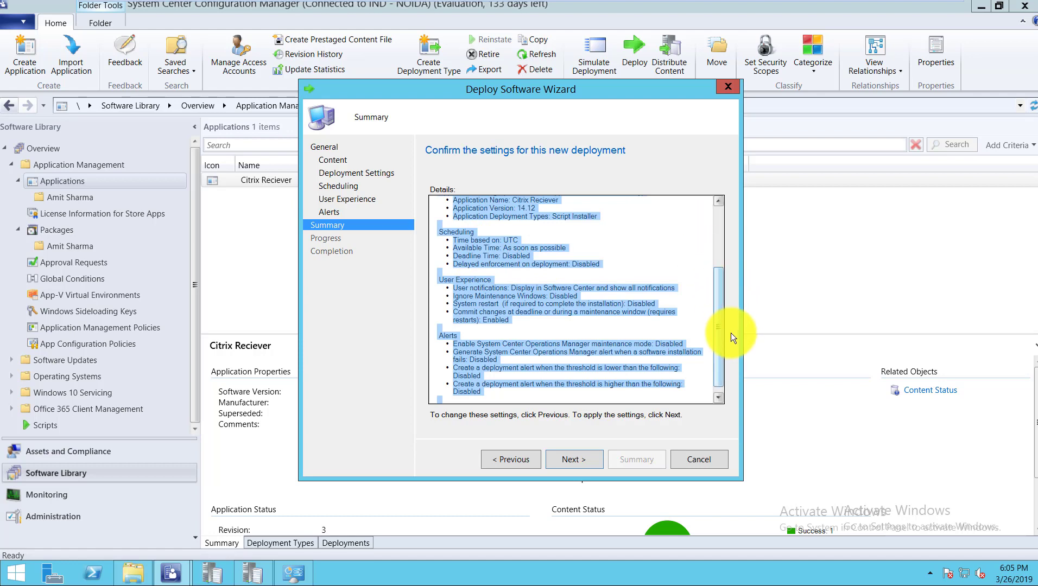
scroll(576, 458, down, 1)
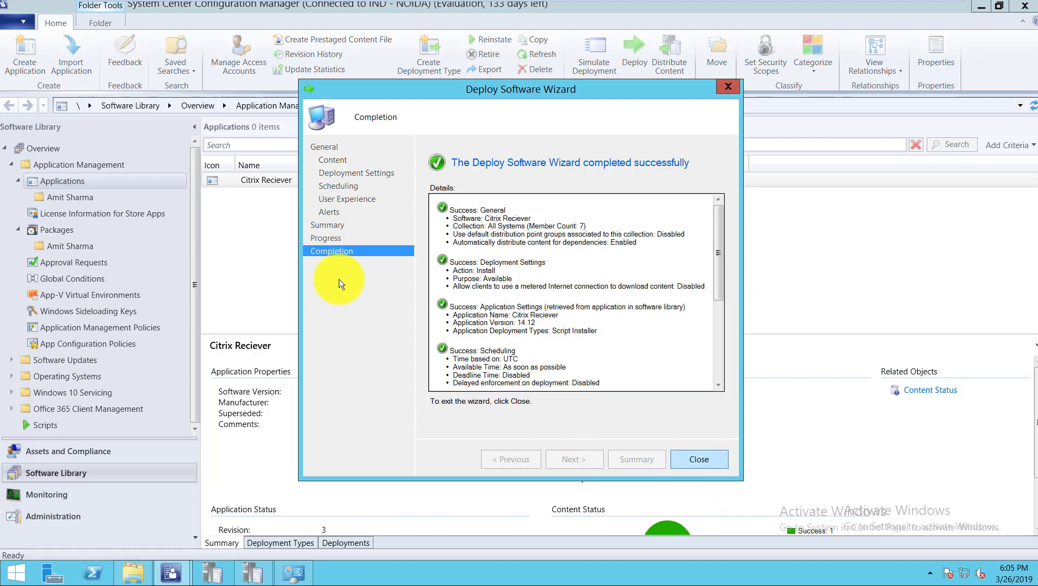
key(Return)
- Check the Citrix Reciever application's deployments and select the one for the All Systems collection
click(260, 180)
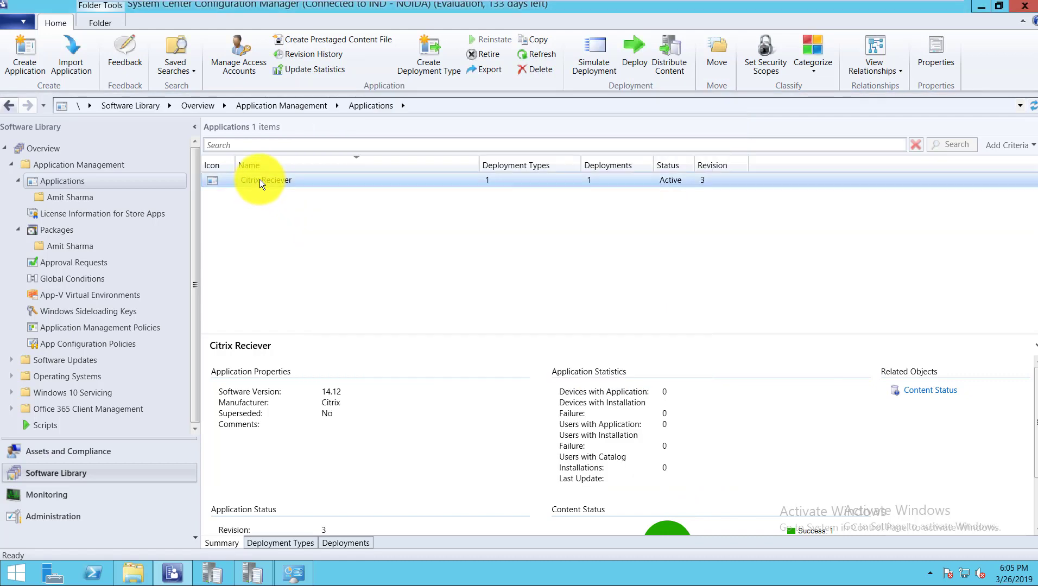
click(345, 543)
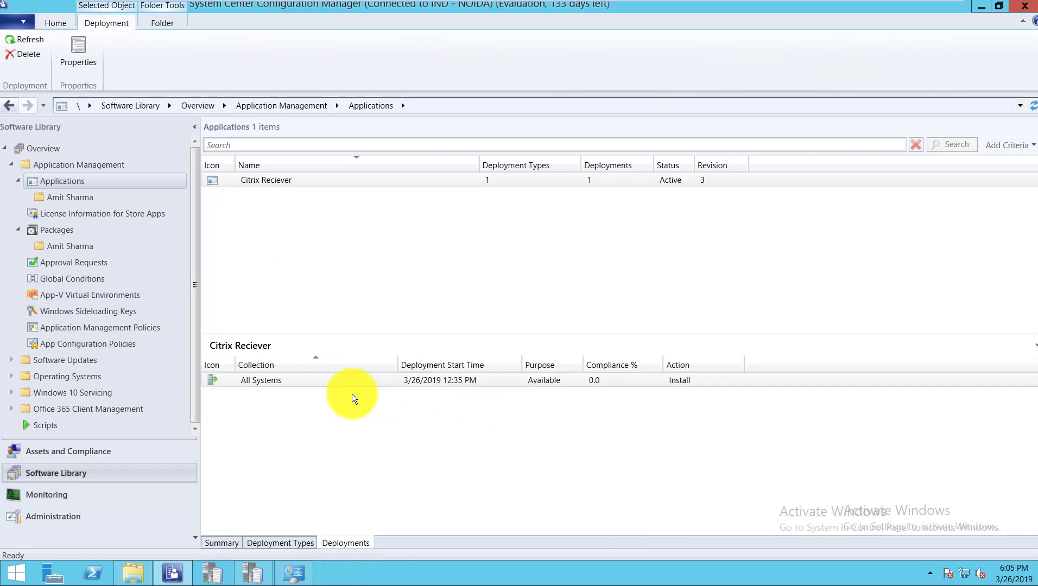
click(259, 380)
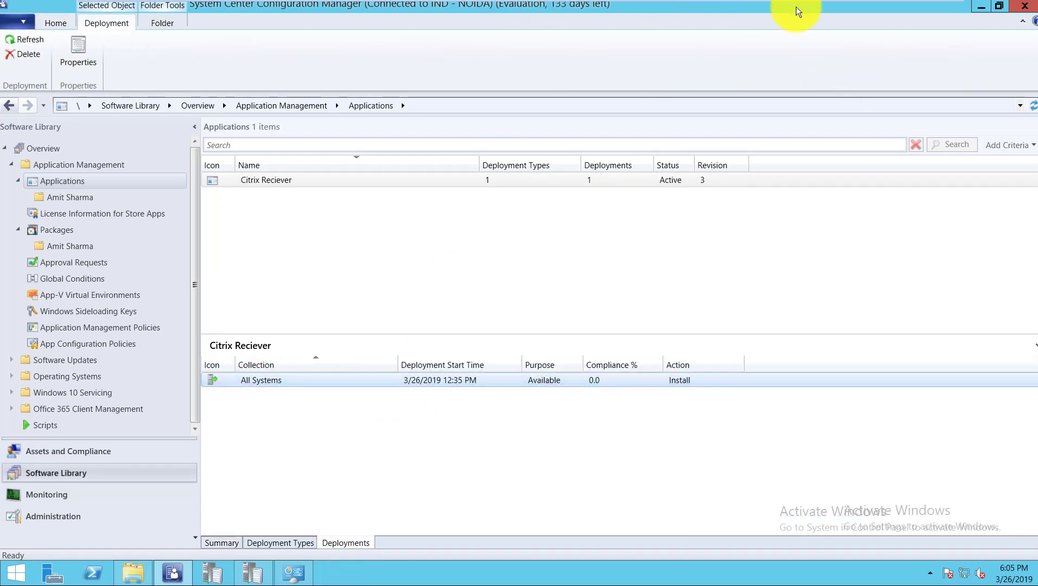
- Switch to the Windows 7 client and run the Machine Policy Retrieval & Evaluation Cycle and the Application Deployment Evaluation Cycle
click(819, 10)
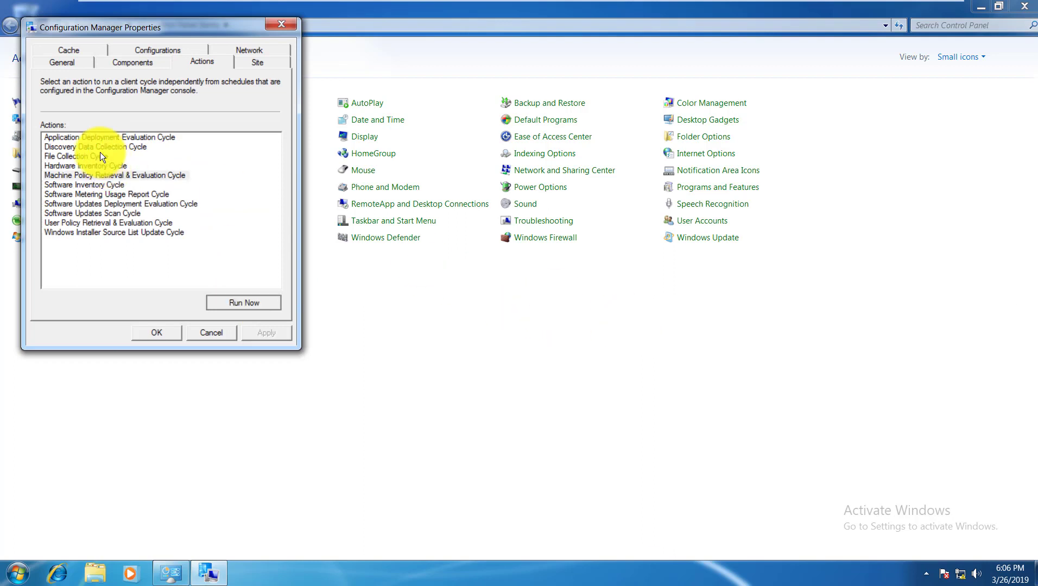
key(space)
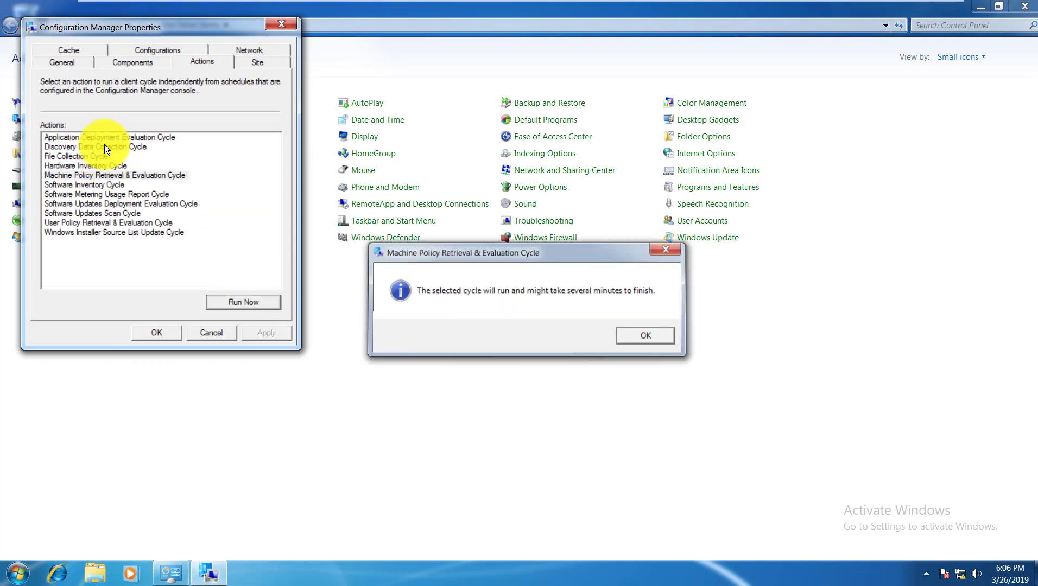
key(Return)
click(243, 302)
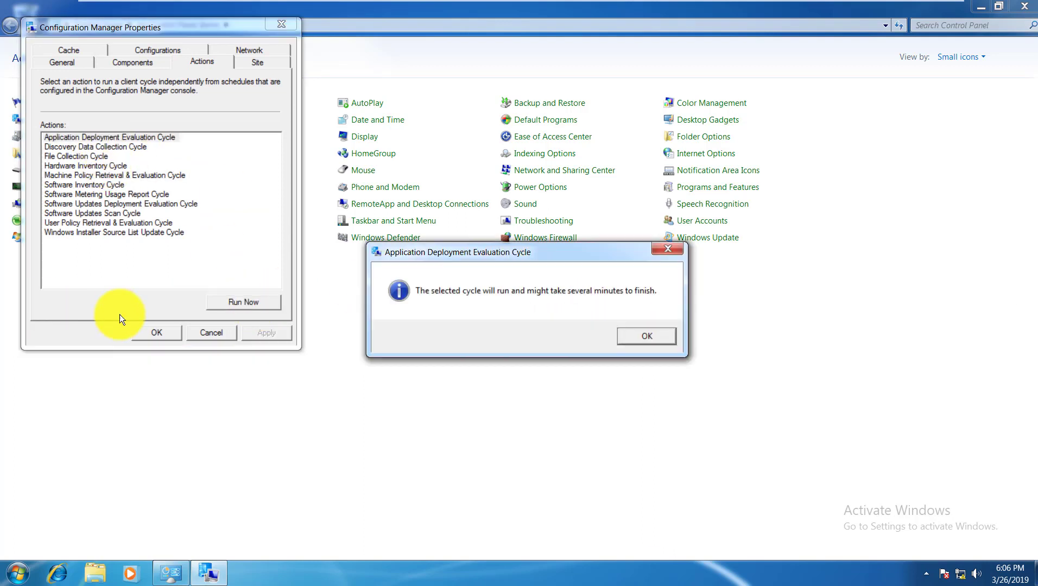
- Launch Software Center on the client and close the Configuration Manager properties and Control Panel windows
click(647, 337)
key(Escape)
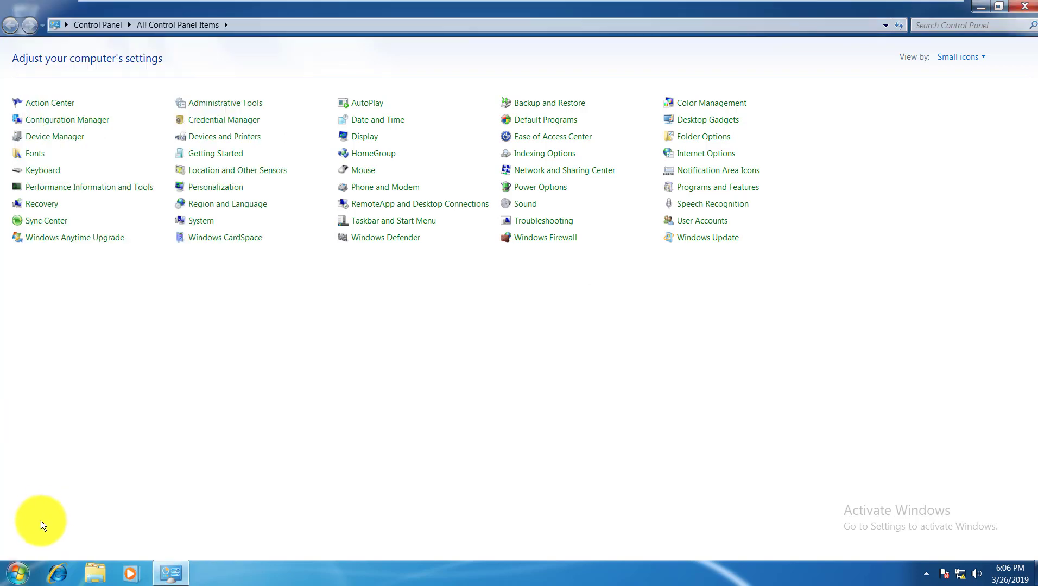
key(super)
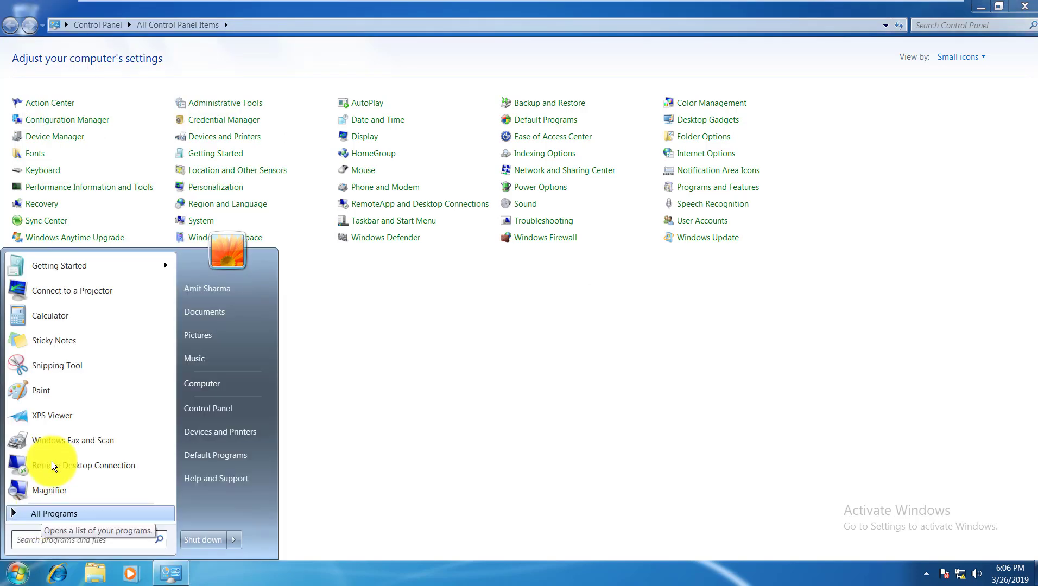
click(49, 513)
click(64, 443)
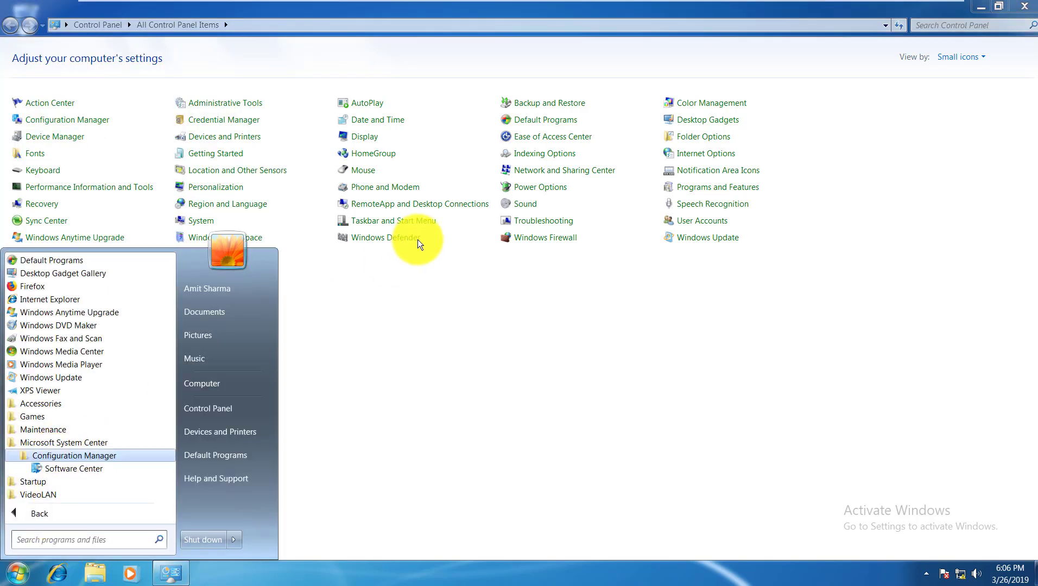
click(424, 500)
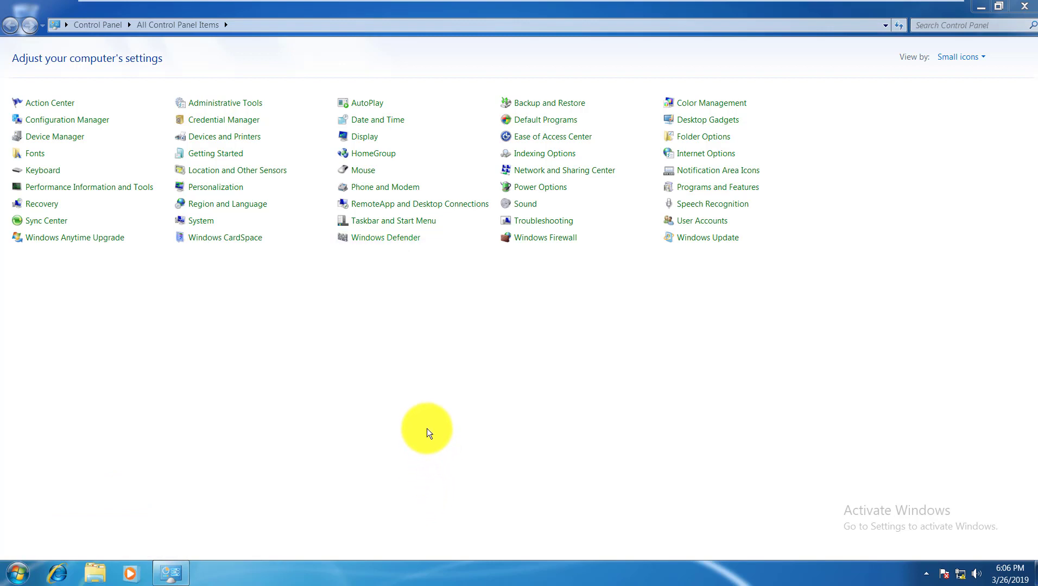
click(1026, 7)
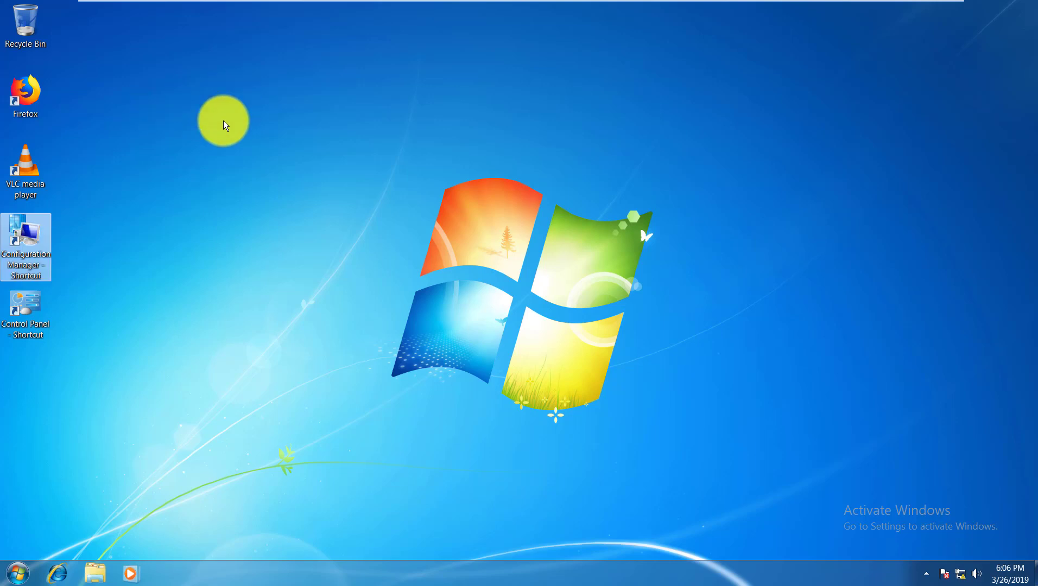
- Reopen the Configuration Manager client properties and rerun the Machine Policy Retrieval & Evaluation Cycle and the Application Deployment Evaluation Cycle
key(Return)
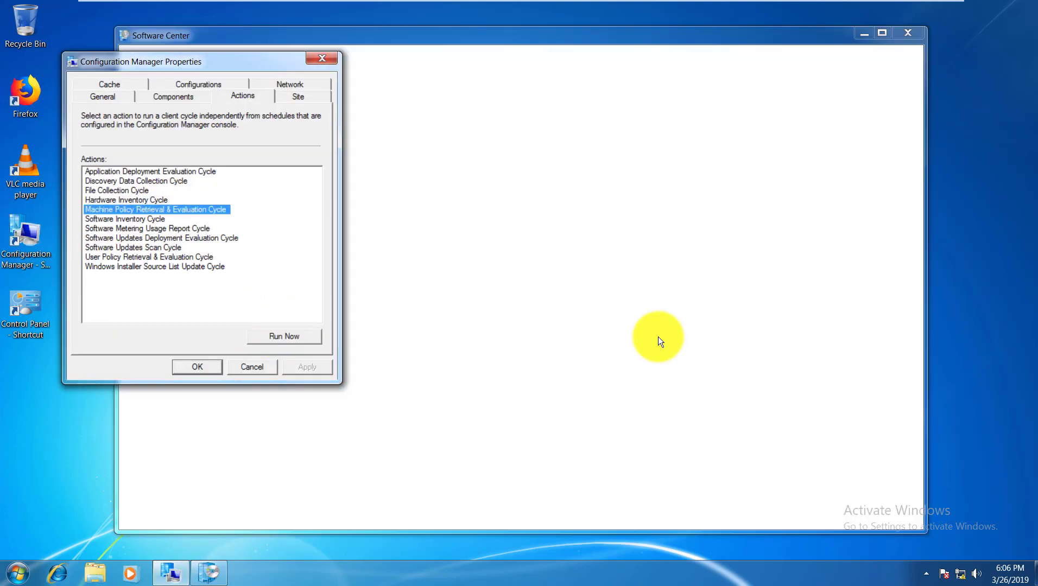
key(alt+r)
key(Return)
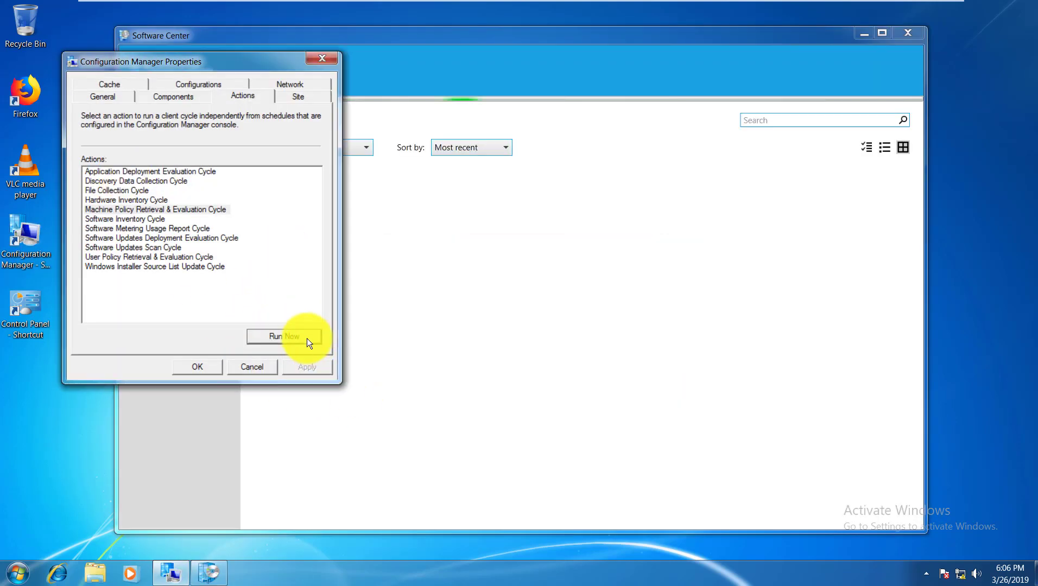
key(shift+Tab)
key(a)
key(alt+r)
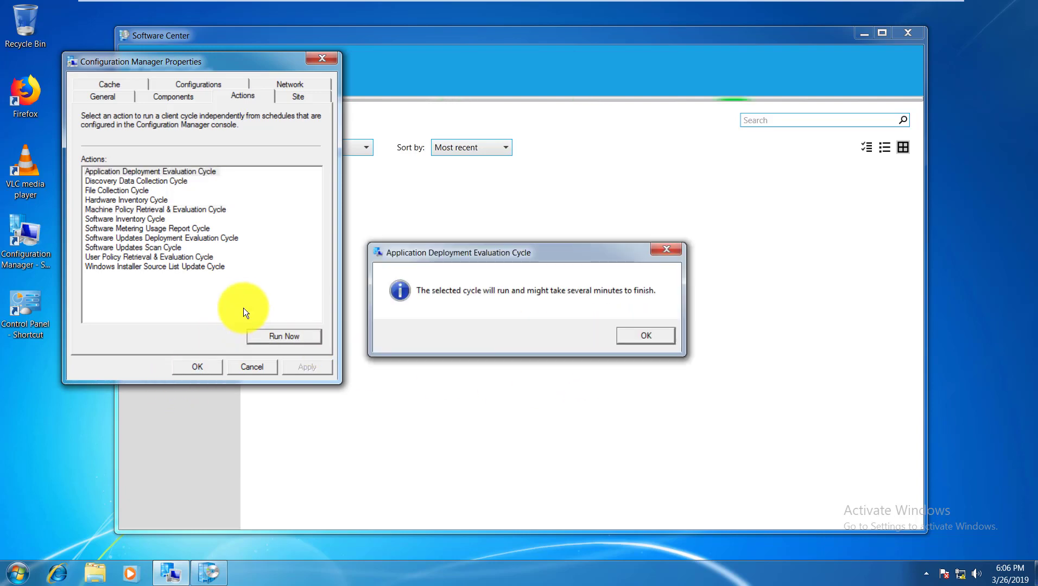
key(Escape)
key(Escape)
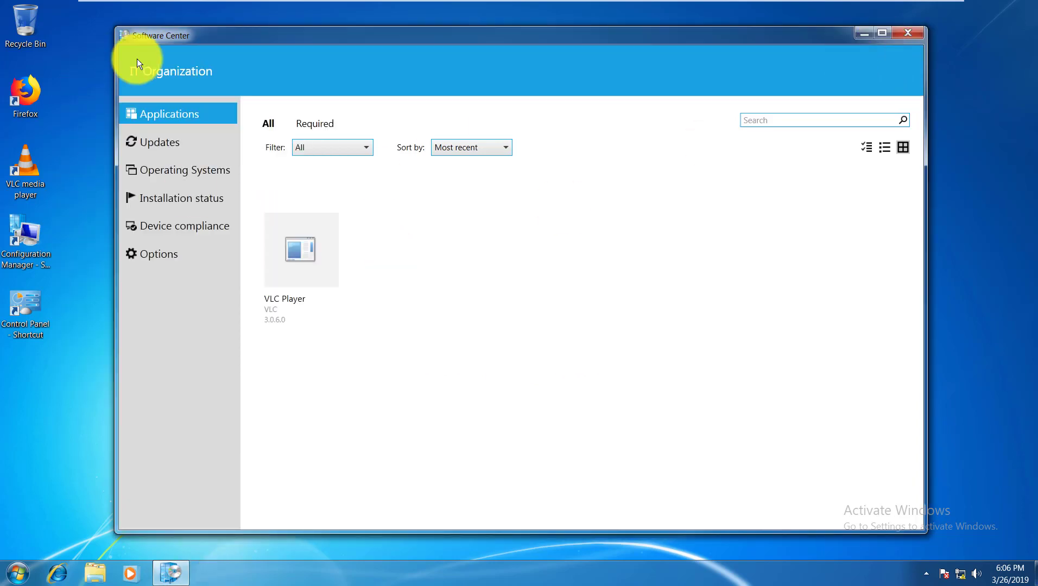
- Check the Updates and Applications lists in Software Center and refresh the application list
click(166, 142)
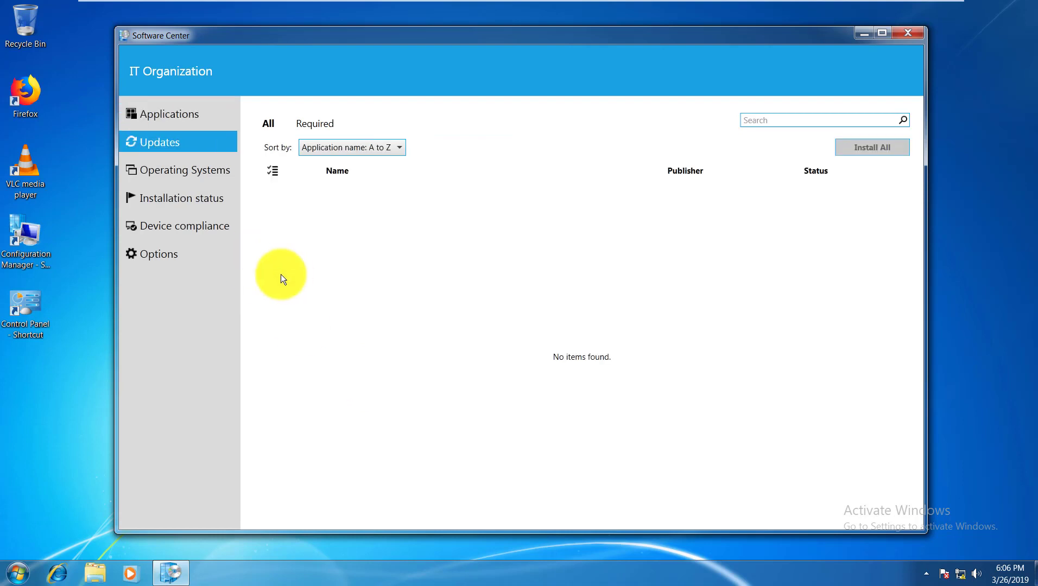
key(Up)
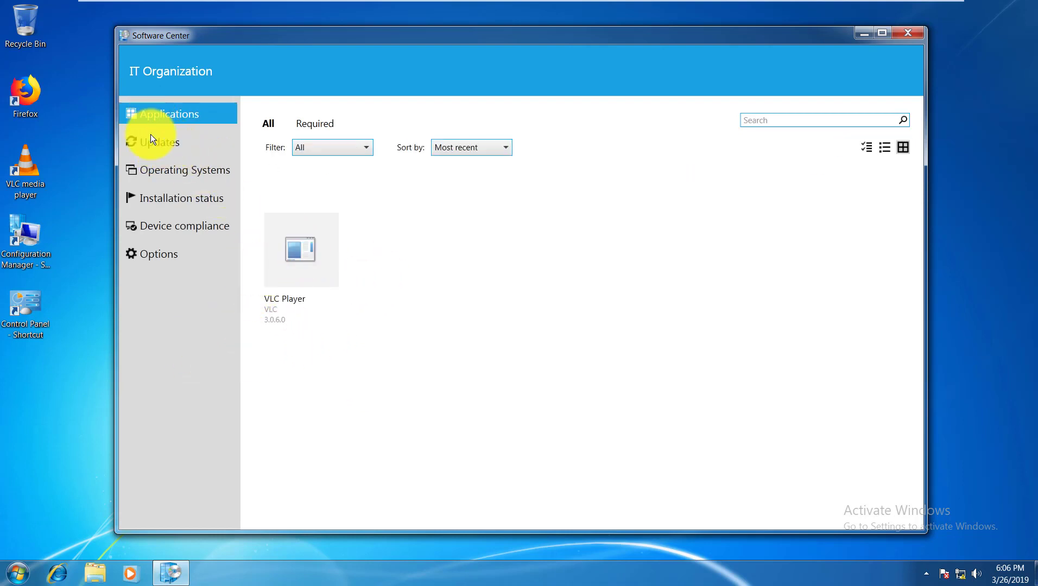
key(F5)
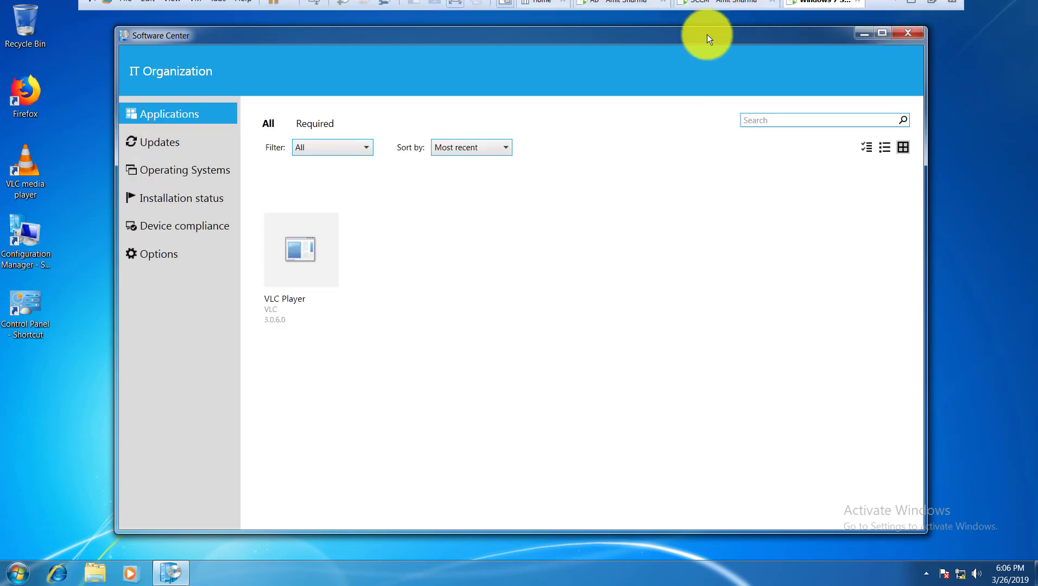
- Switch to the SCCM server and try to open the client's administrative share \\WIN7NEW\c$
key(ctrl+alt+Left)
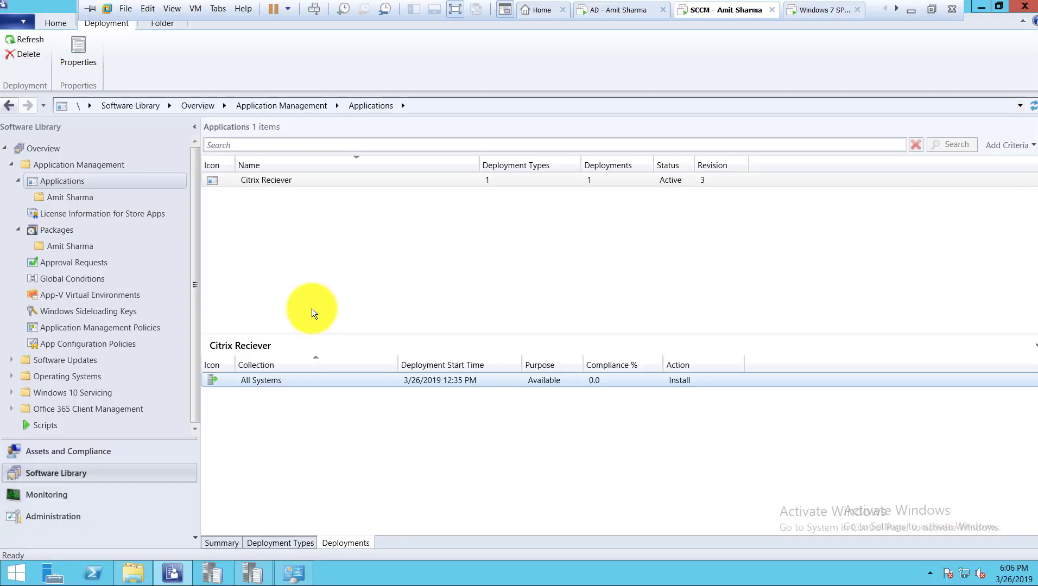
key(super+r)
text(\\)
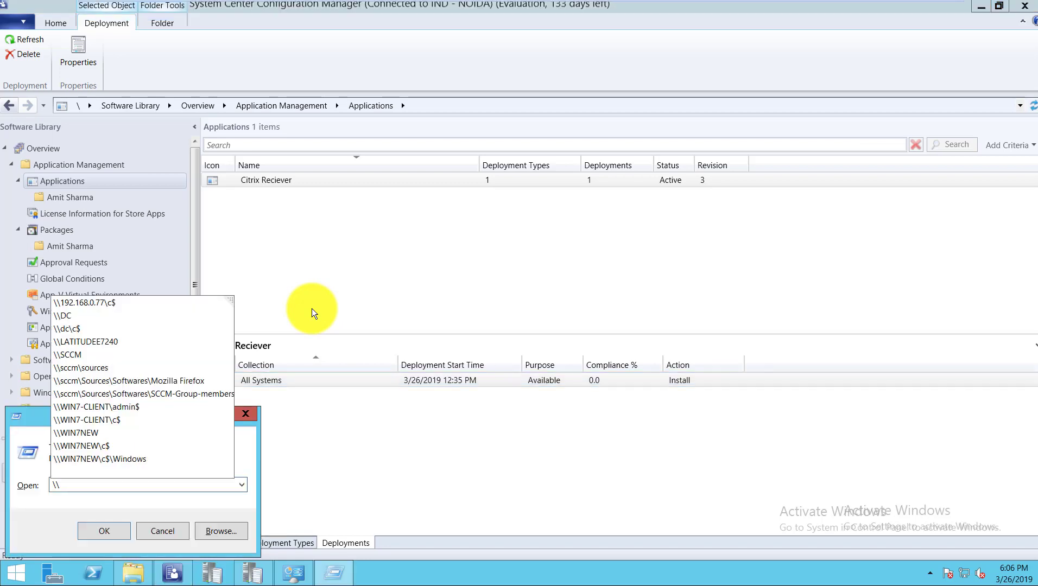
text(win)
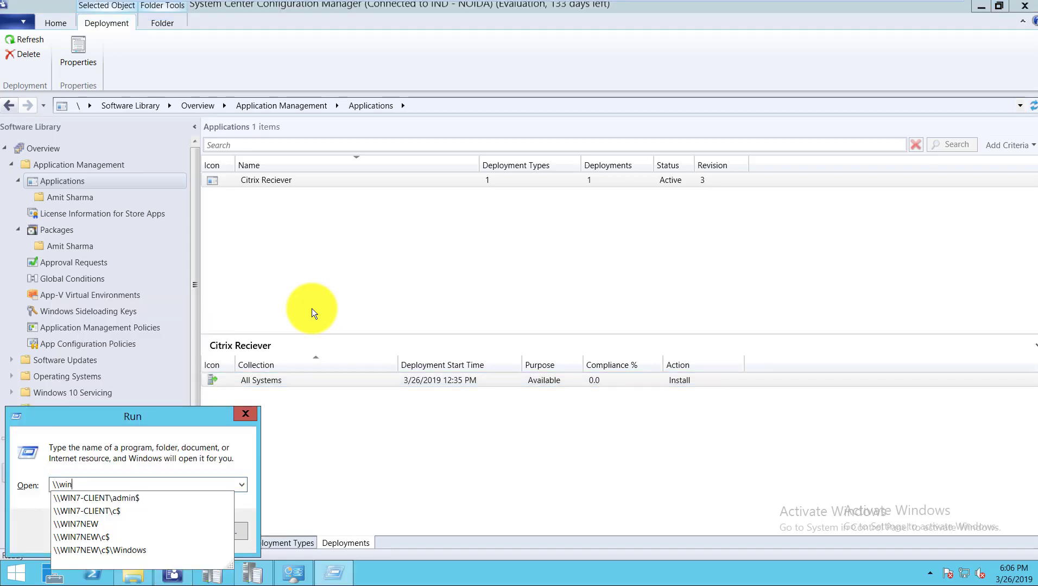
text(7)
key(Down)
key(Down)
key(Down)
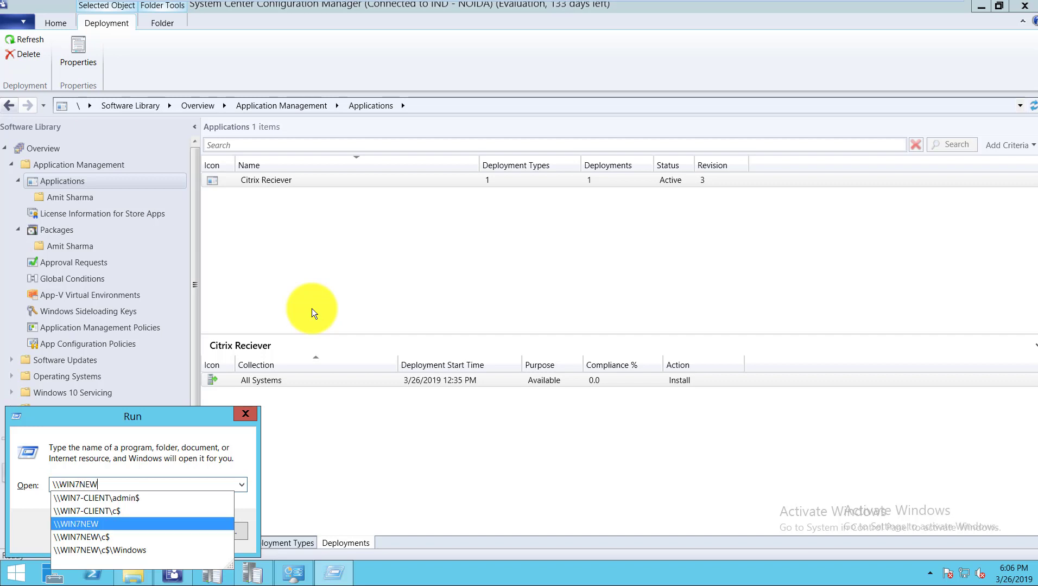
key(Down)
key(Return)
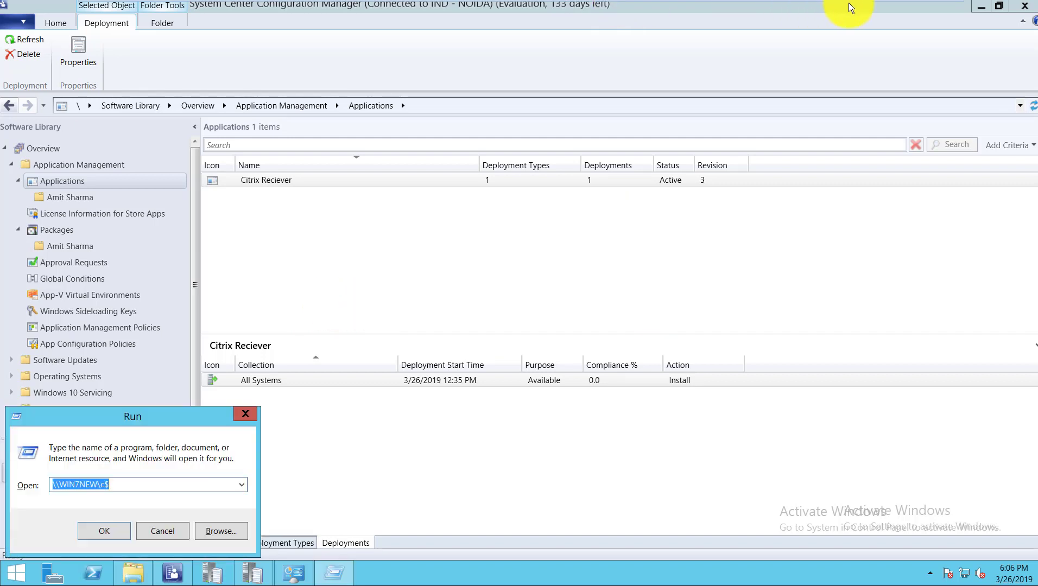
key(Escape)
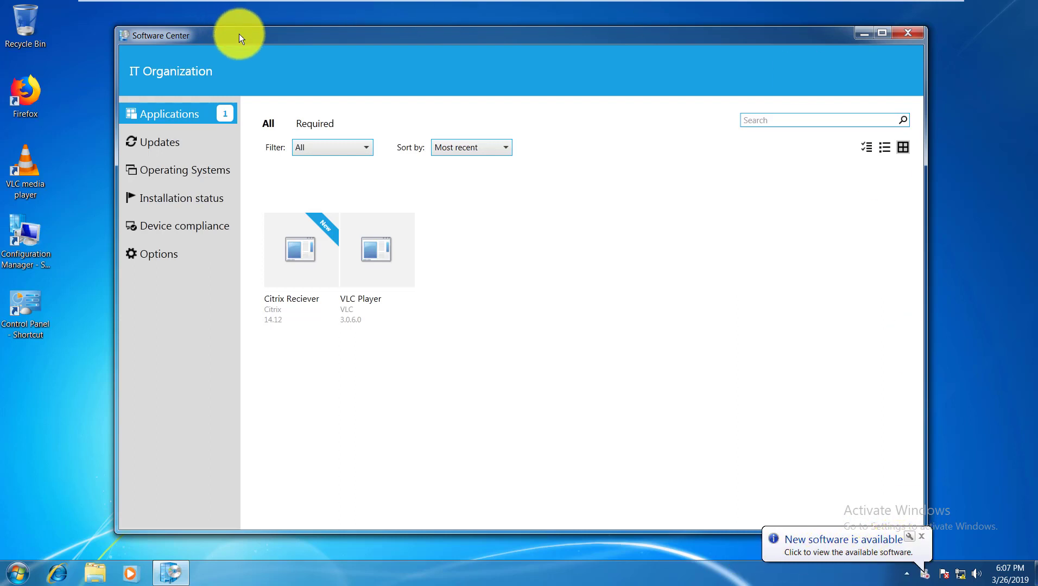
- Return to the Windows 7 client and start installing Citrix Reciever from Software Center
drag(177, 36, 183, 24)
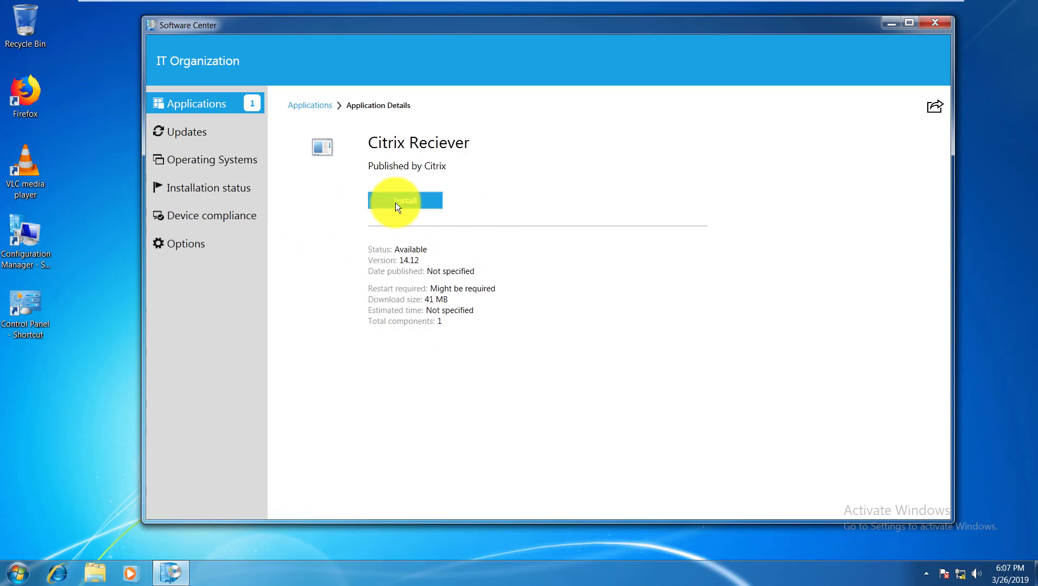
click(414, 205)
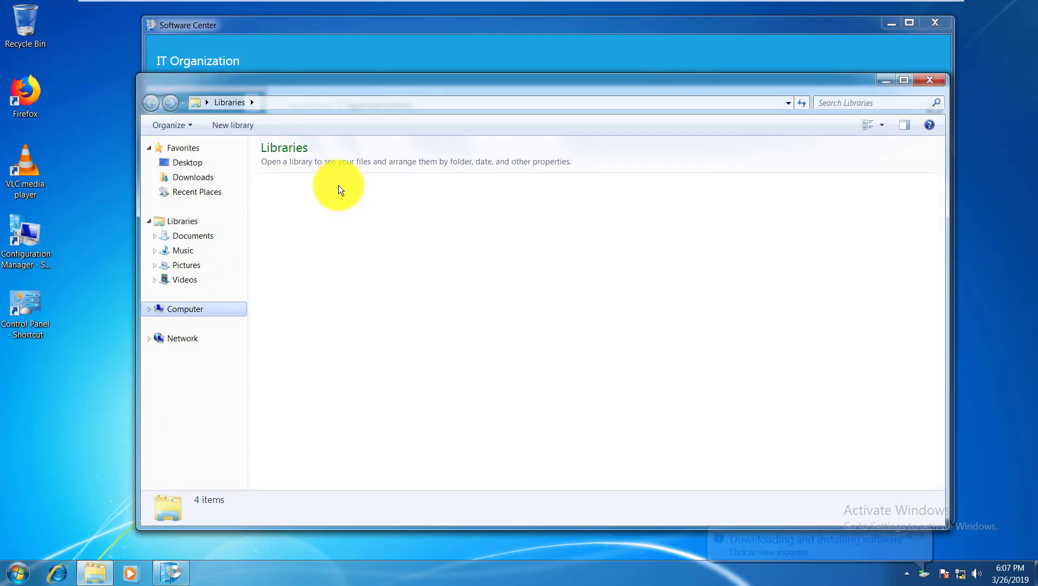
- Browse to C:\Windows\ccmcache, sort it by date modified and check the contents of the newest folder, h
double_click(294, 195)
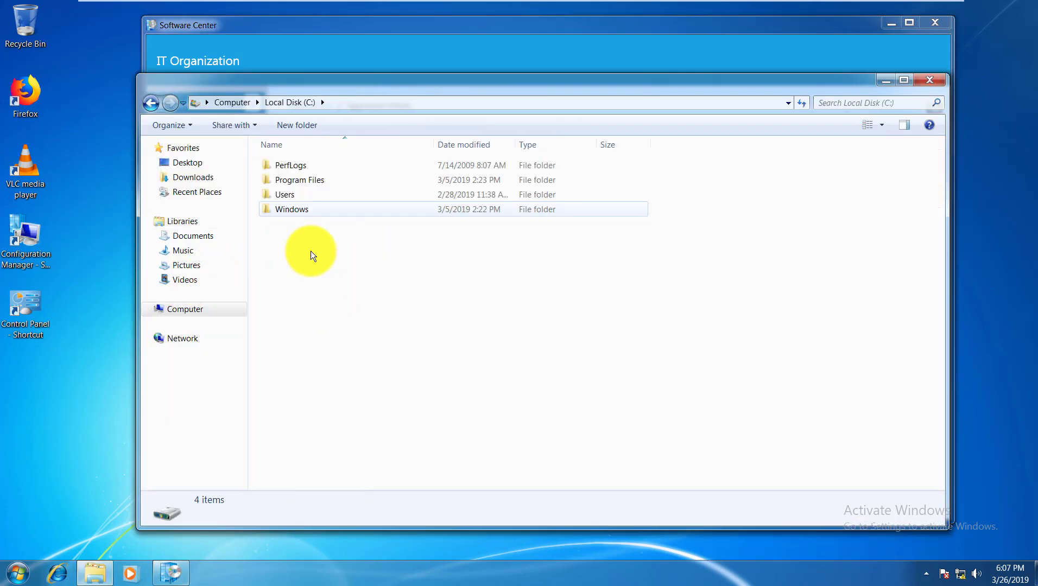
double_click(298, 210)
key(c)
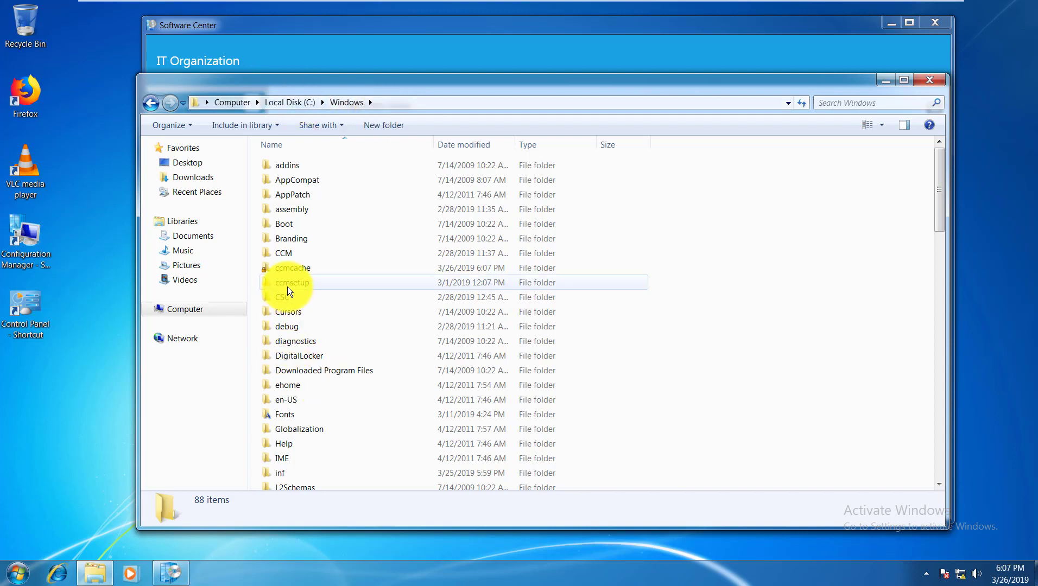
double_click(288, 268)
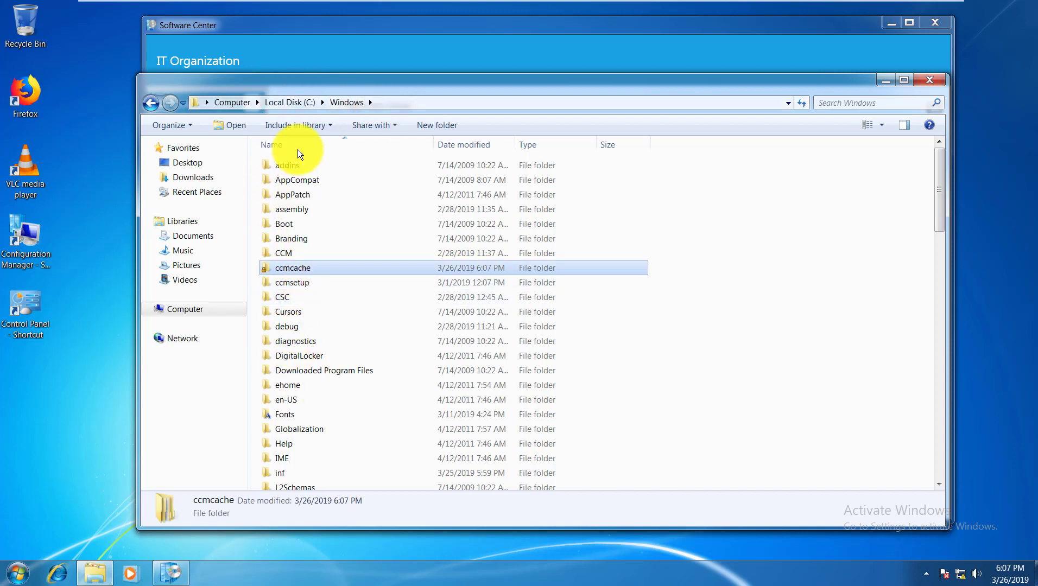
click(444, 146)
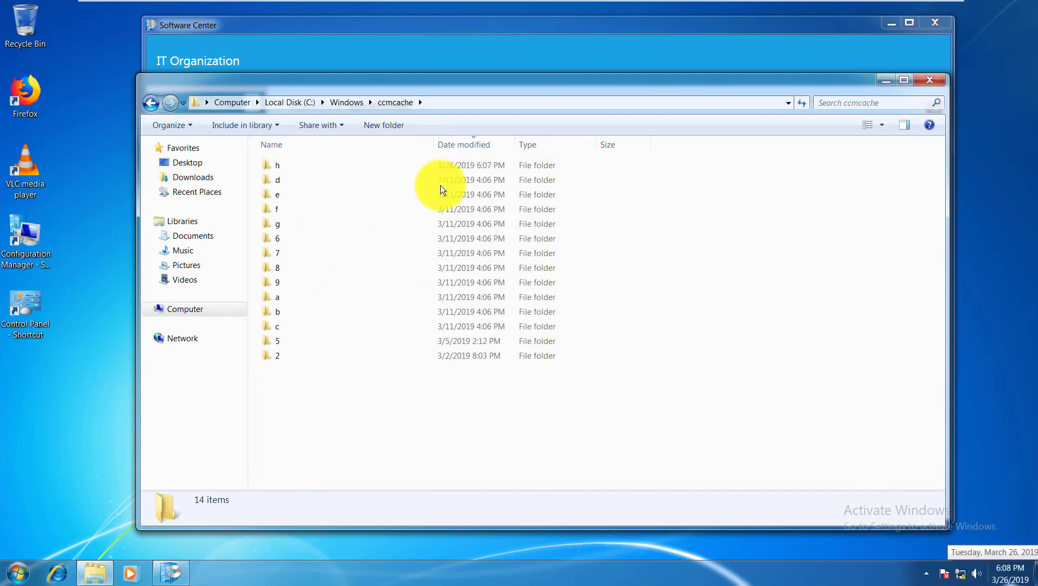
double_click(280, 166)
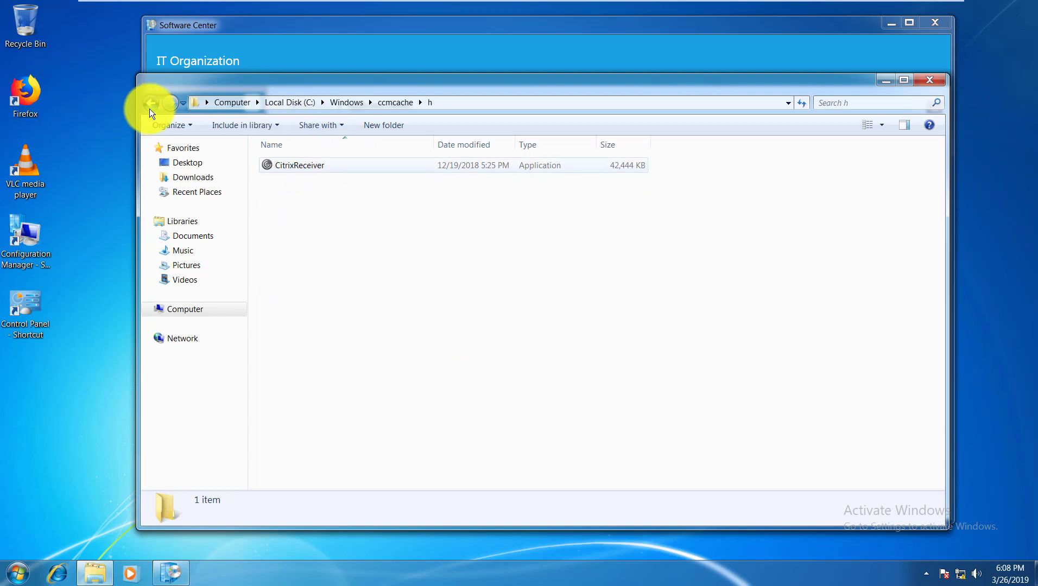
key(BackSpace)
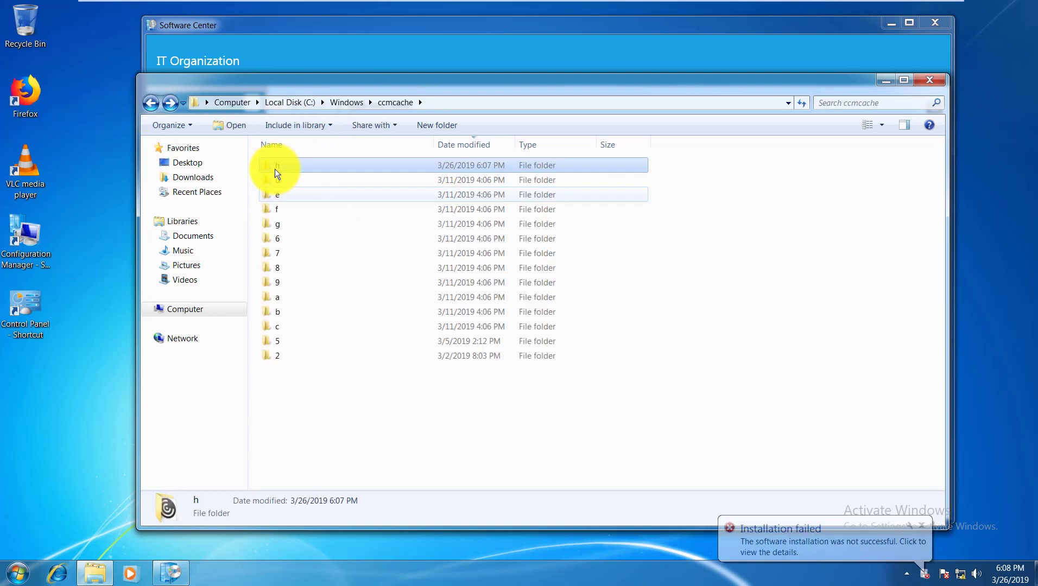
click(933, 77)
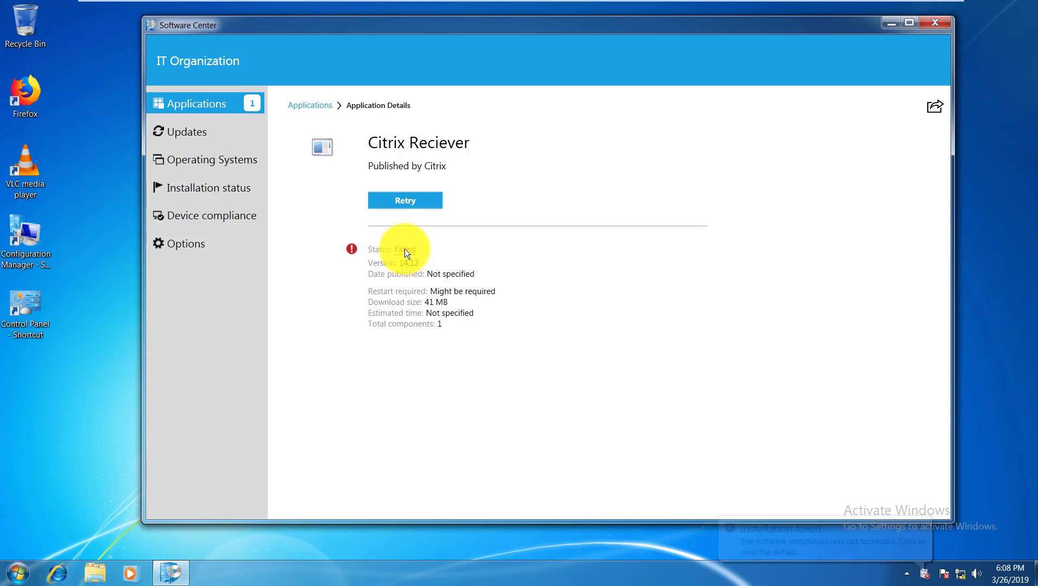
- Open the failure details of the Citrix Reciever installation and examine the error code under More information
click(508, 331)
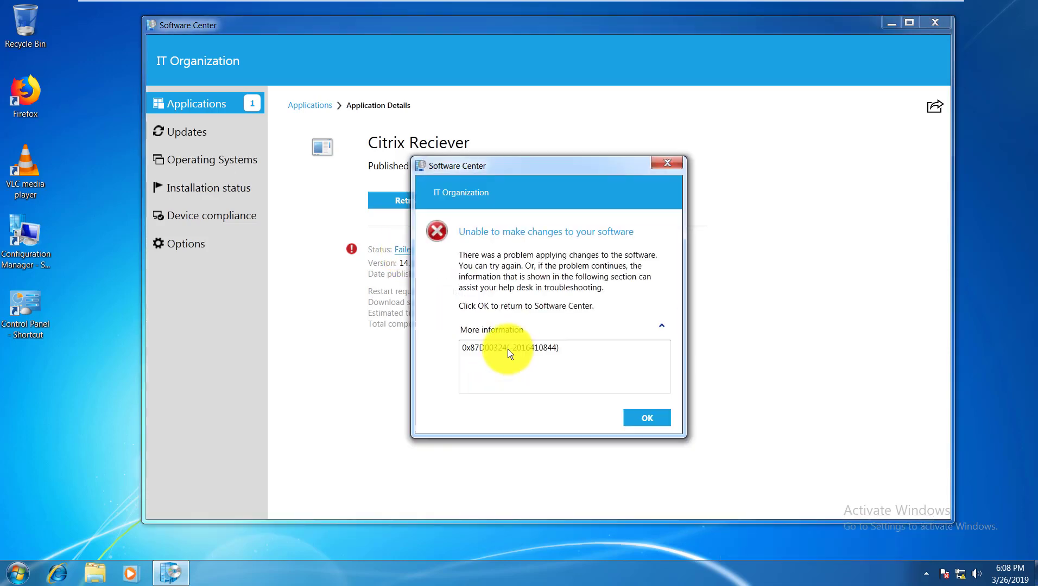
drag(506, 348, 402, 344)
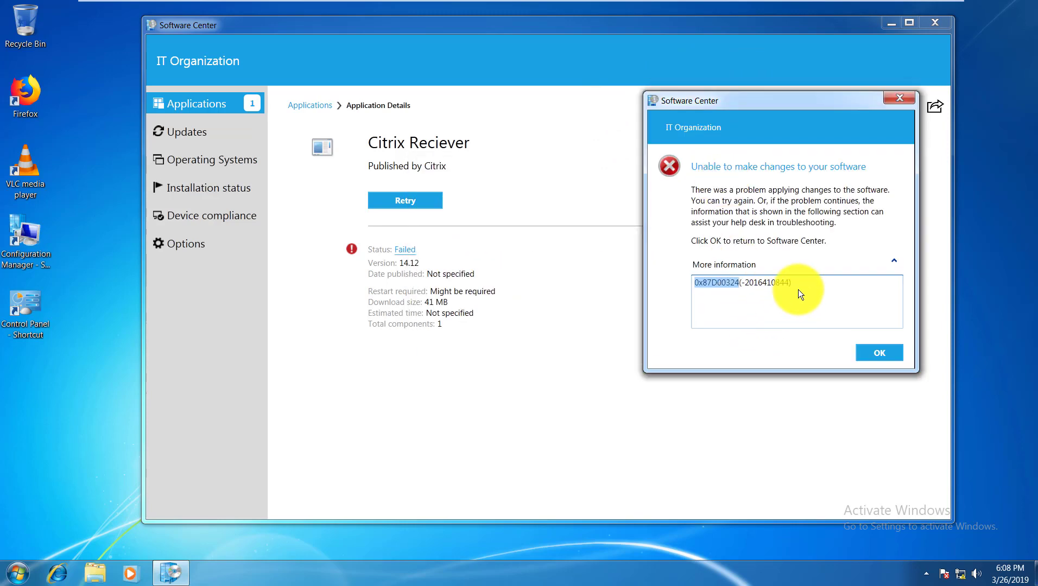
key(shift+End)
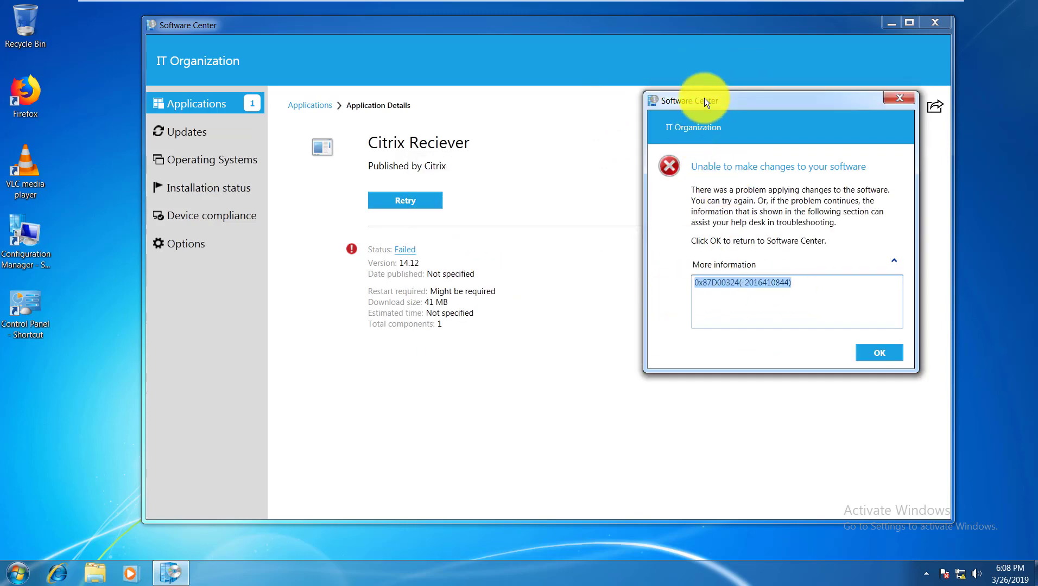
drag(704, 99, 704, 111)
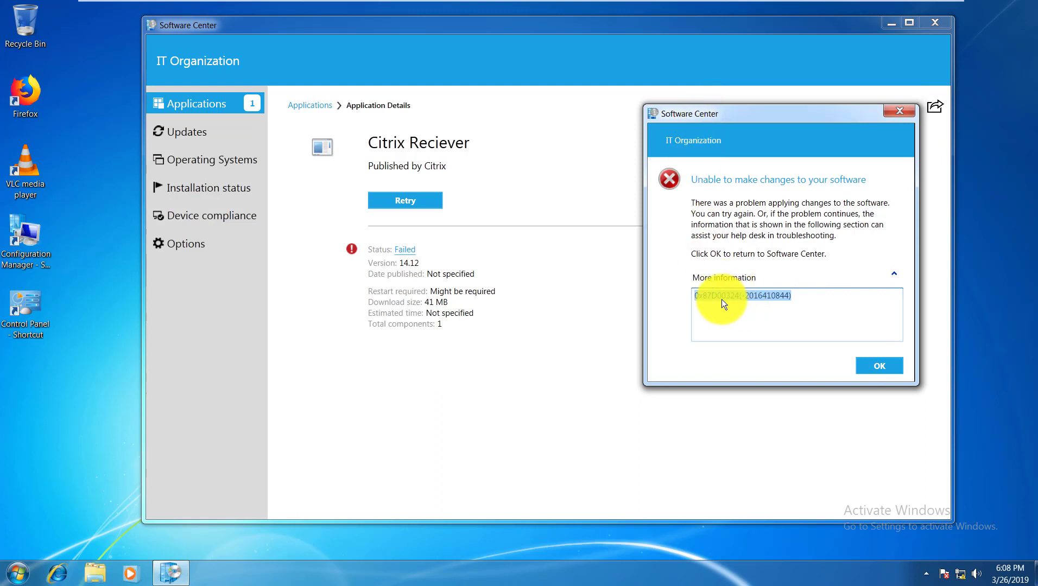
click(705, 308)
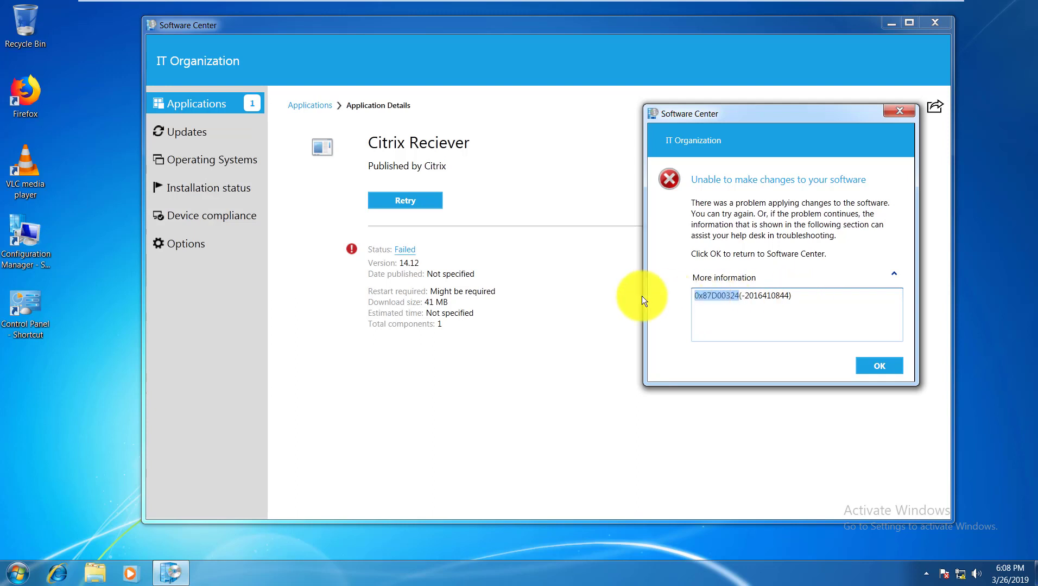
key(ctrl+a)
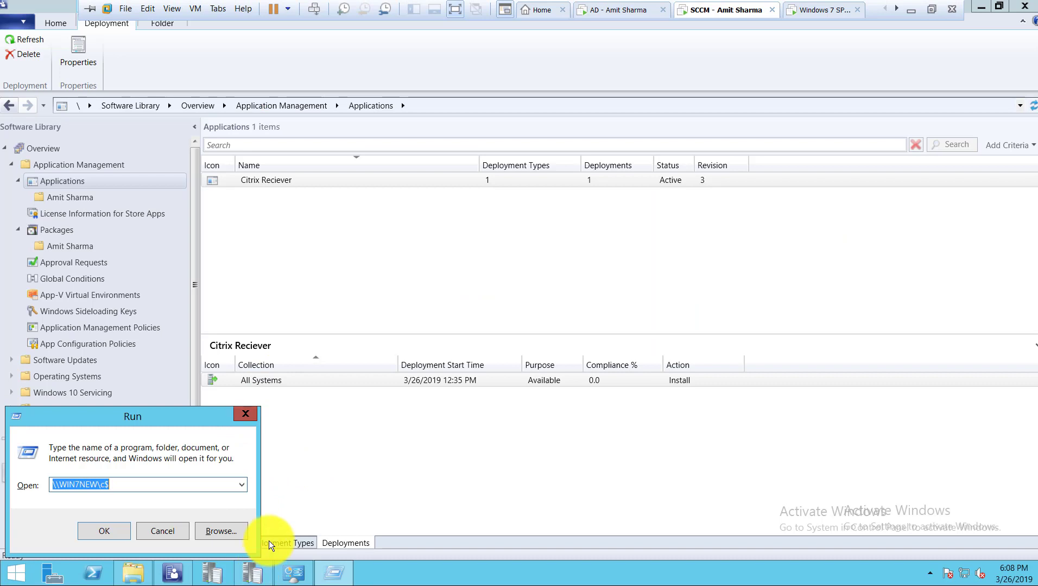
- Switch to the SCCM server and examine the path and file name in the Citrix deployment type's detection clause
click(244, 181)
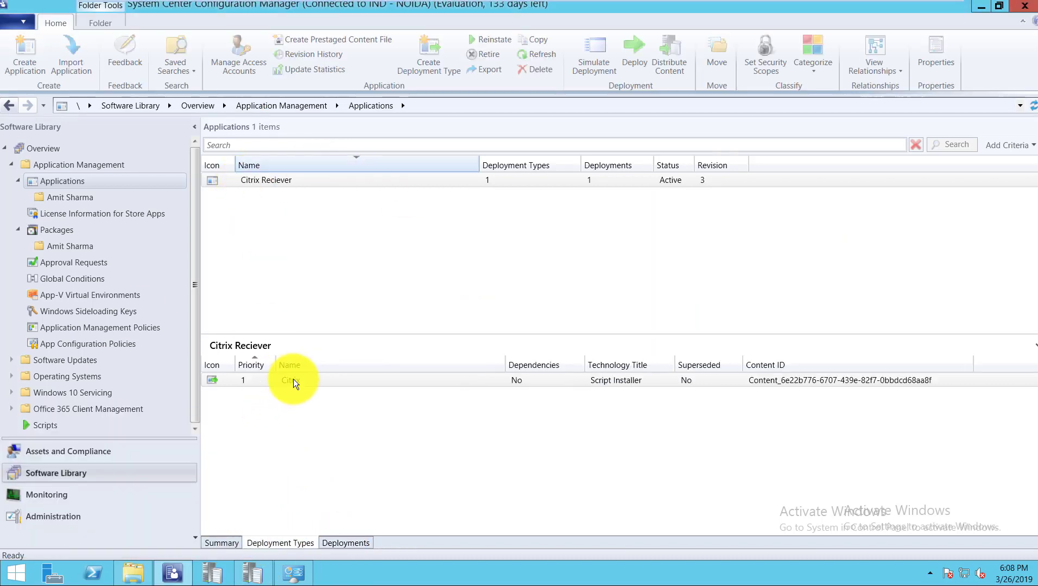
click(291, 380)
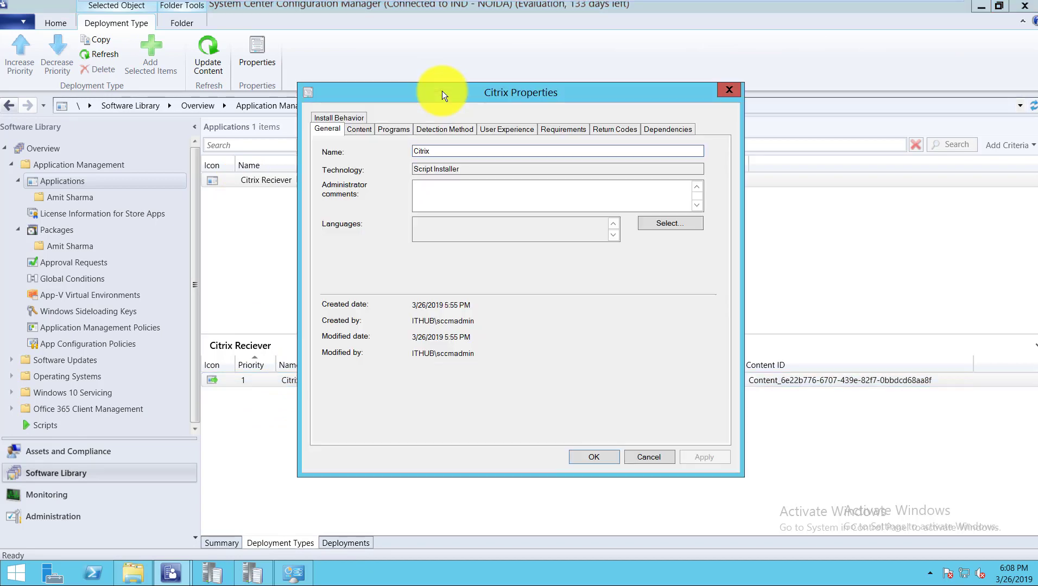
click(454, 129)
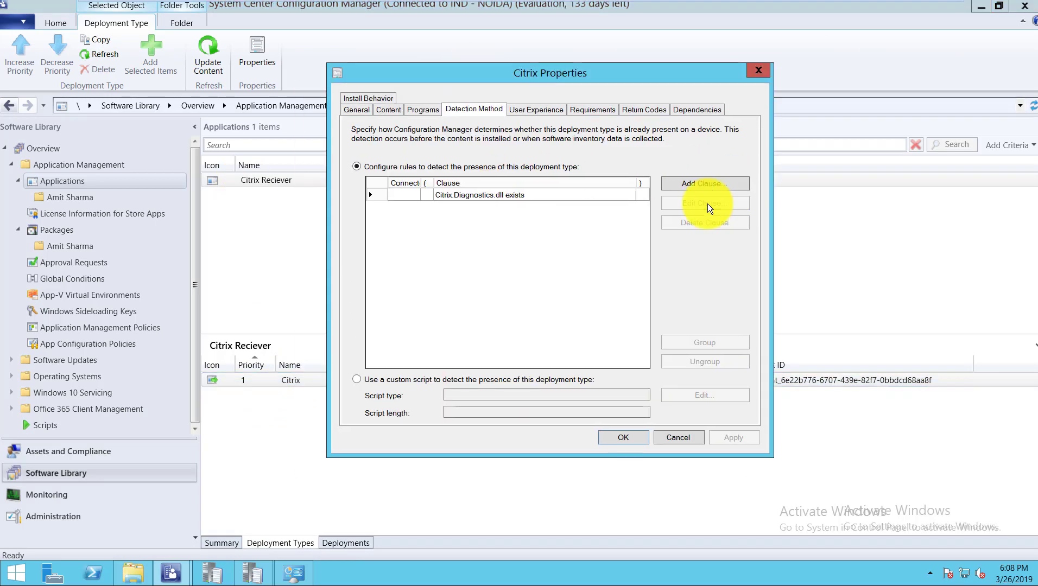
click(429, 195)
double_click(418, 195)
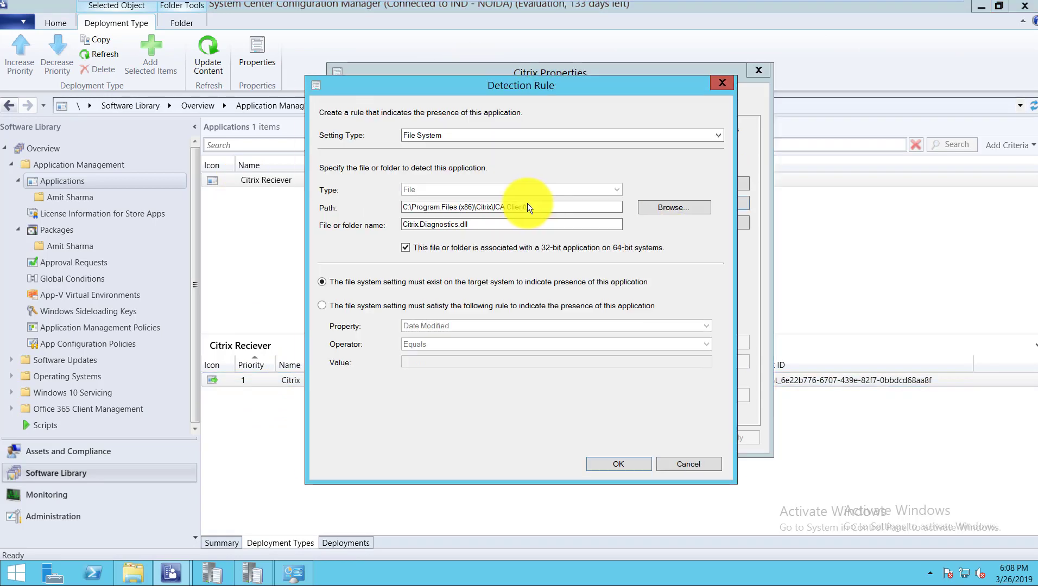
drag(532, 207, 357, 208)
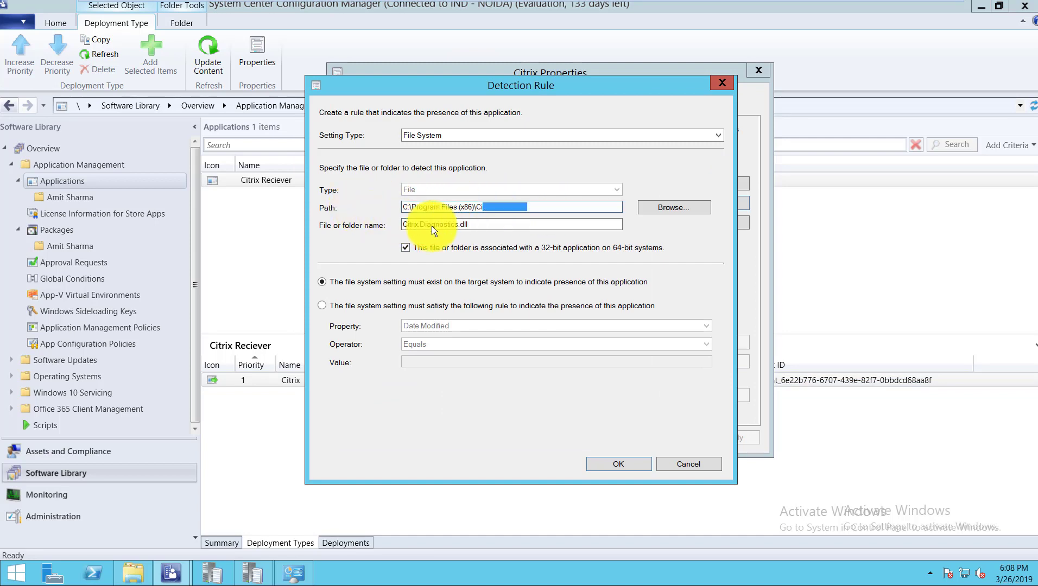
drag(471, 223, 410, 209)
key(Tab)
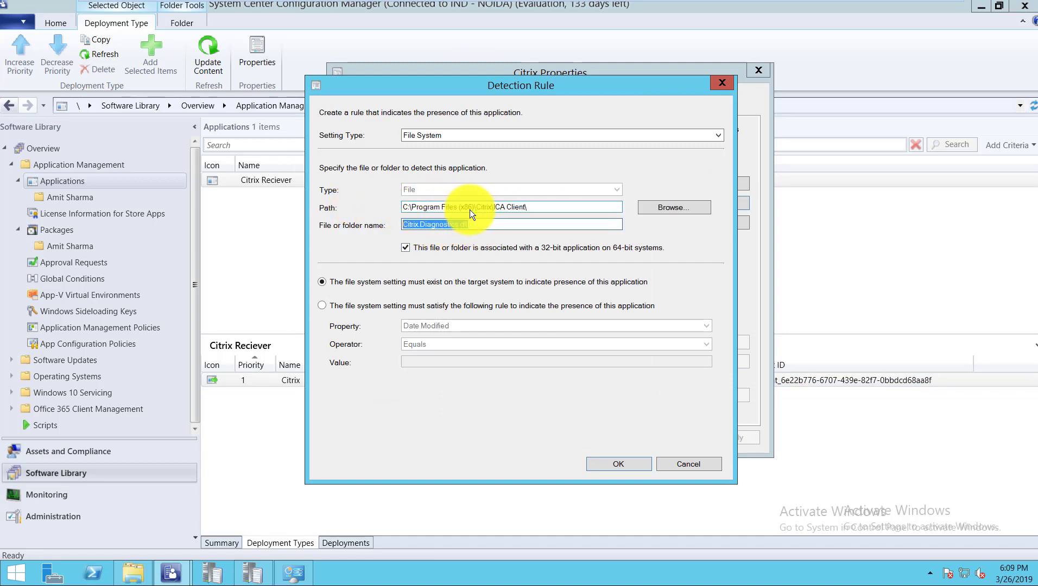
drag(536, 207, 432, 206)
key(ctrl+a)
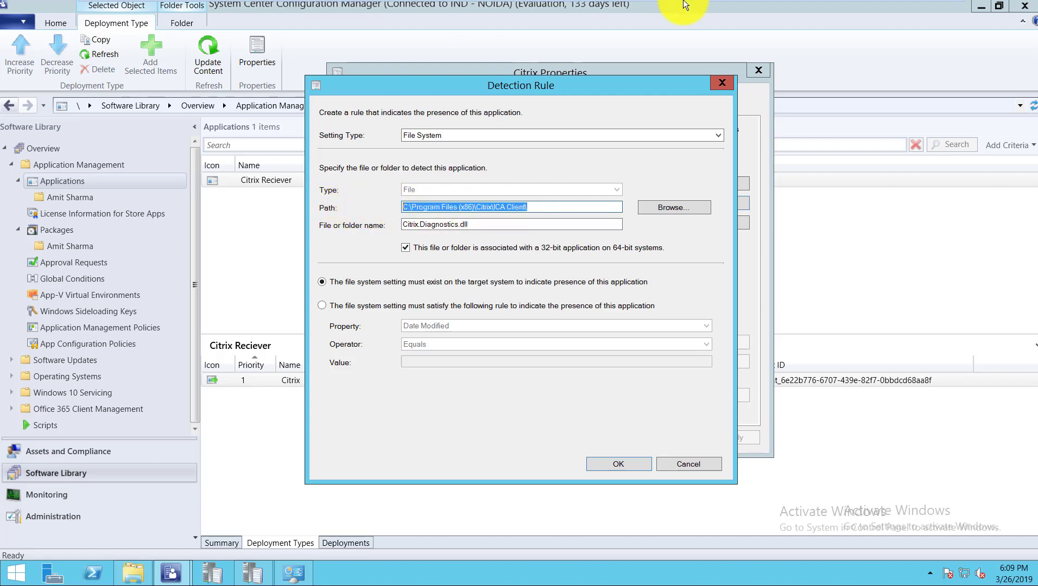
- Switch to the Windows 7 client, check for Citrix Receiver in Programs and Features via appwiz.cpl, and close Software Center's failure details
key(ctrl+alt+Right)
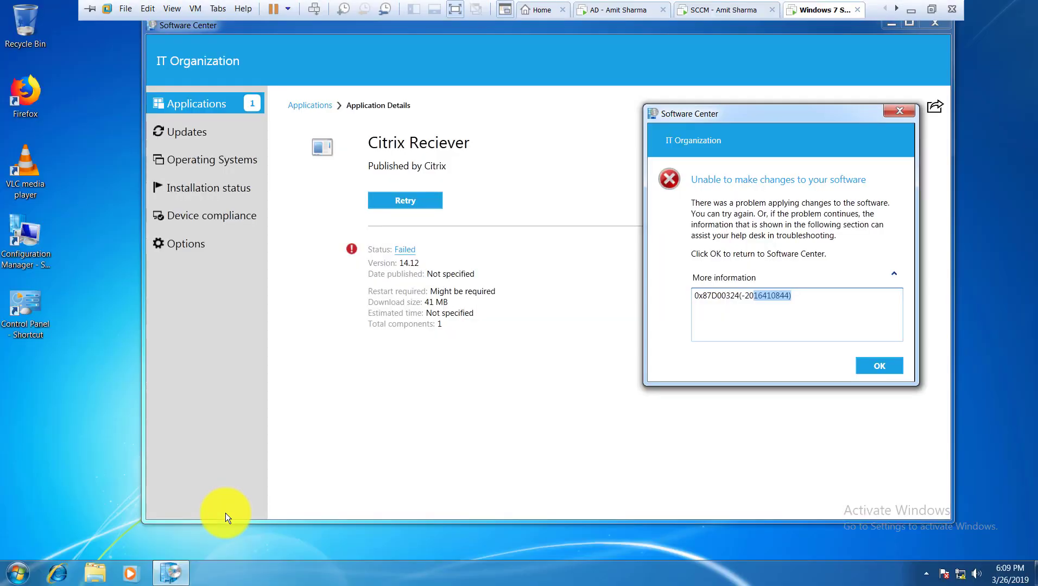
key(super+r)
text(appwiz.cpl)
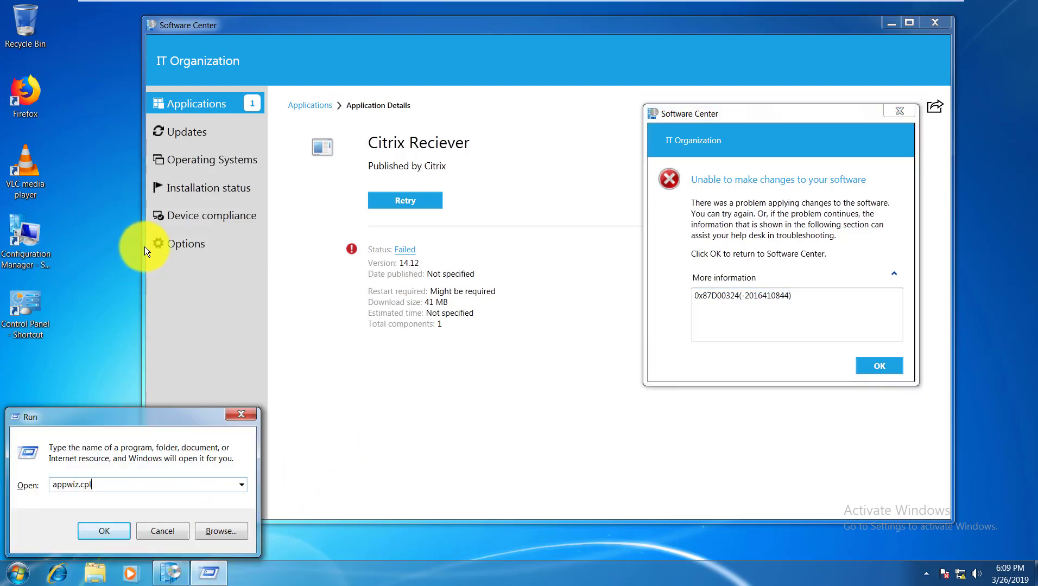
key(Return)
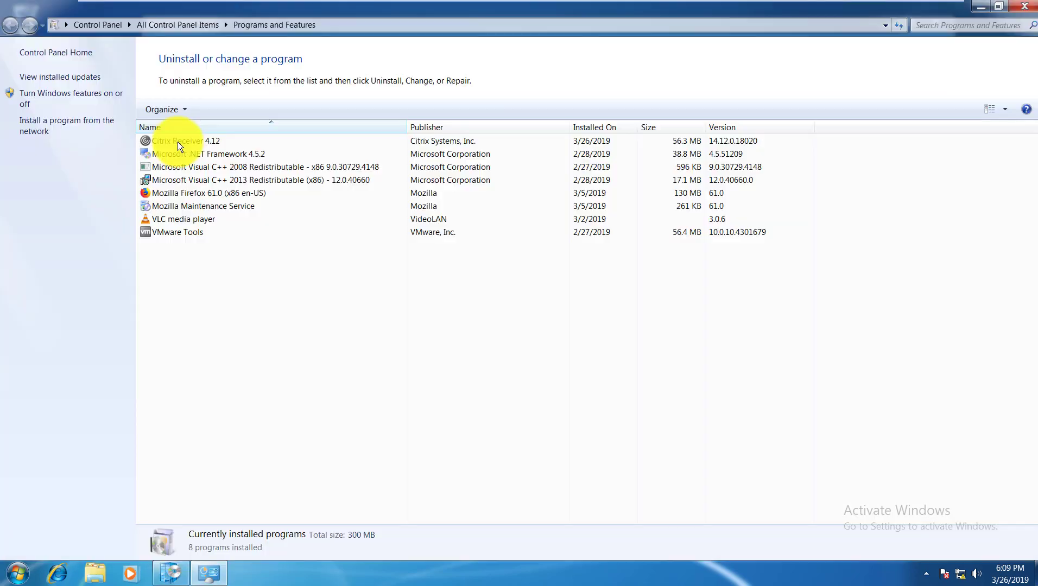
click(153, 142)
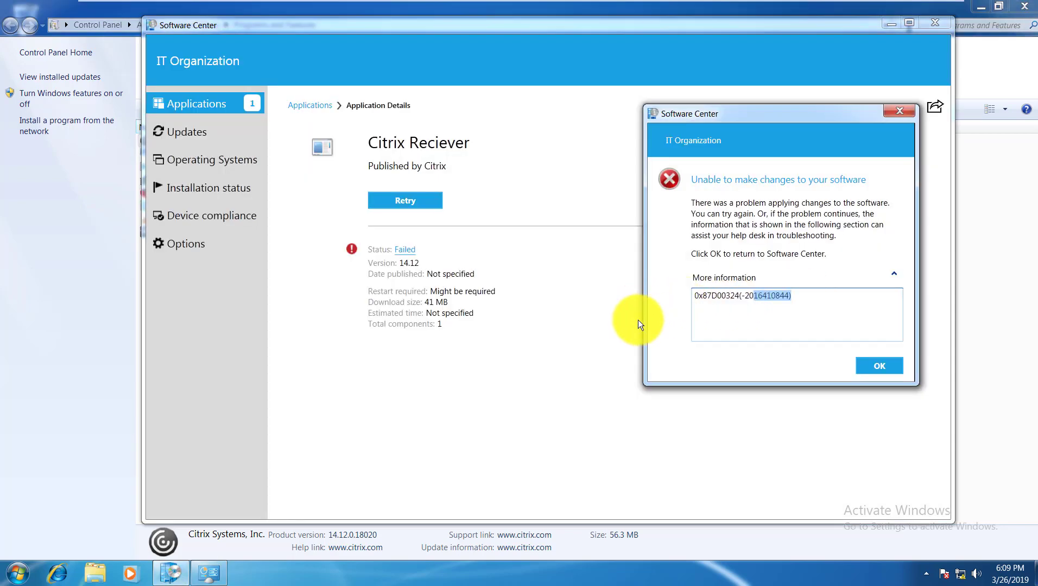
key(ctrl+a)
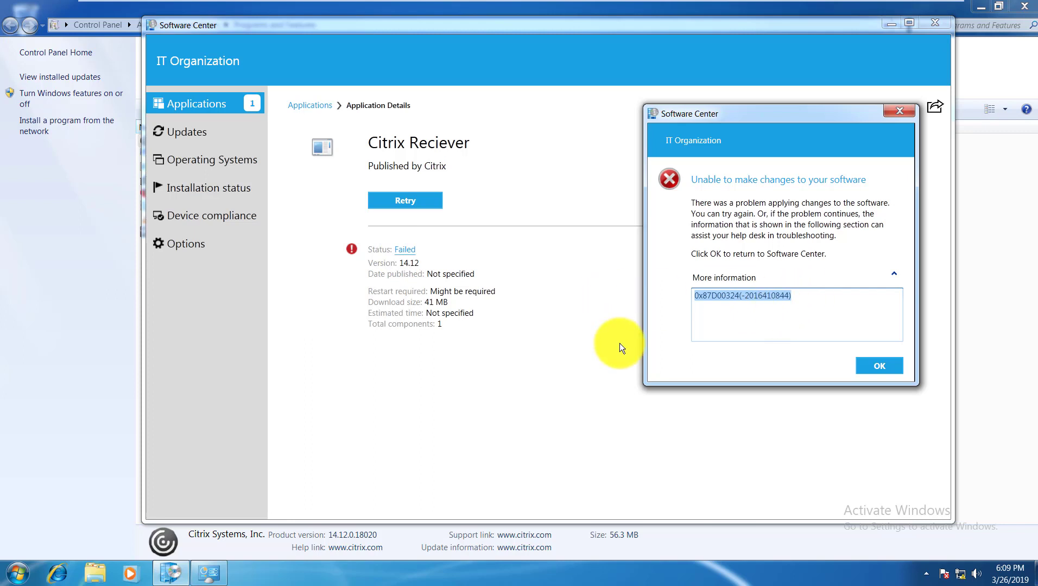
click(876, 366)
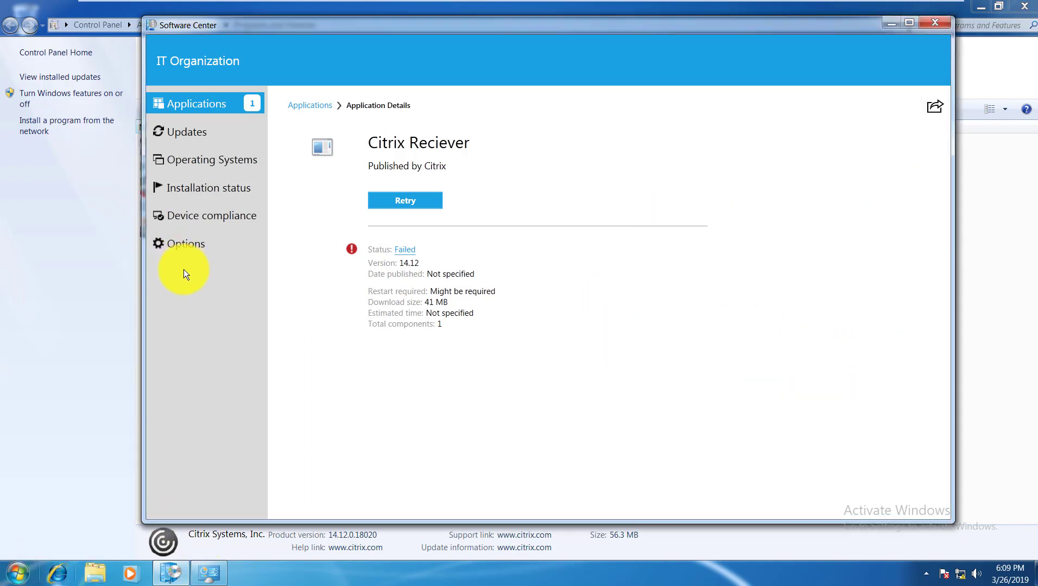
- Browse to the C: drive, check the computer's system type in its properties, and open the Program Files folder
key(super+e)
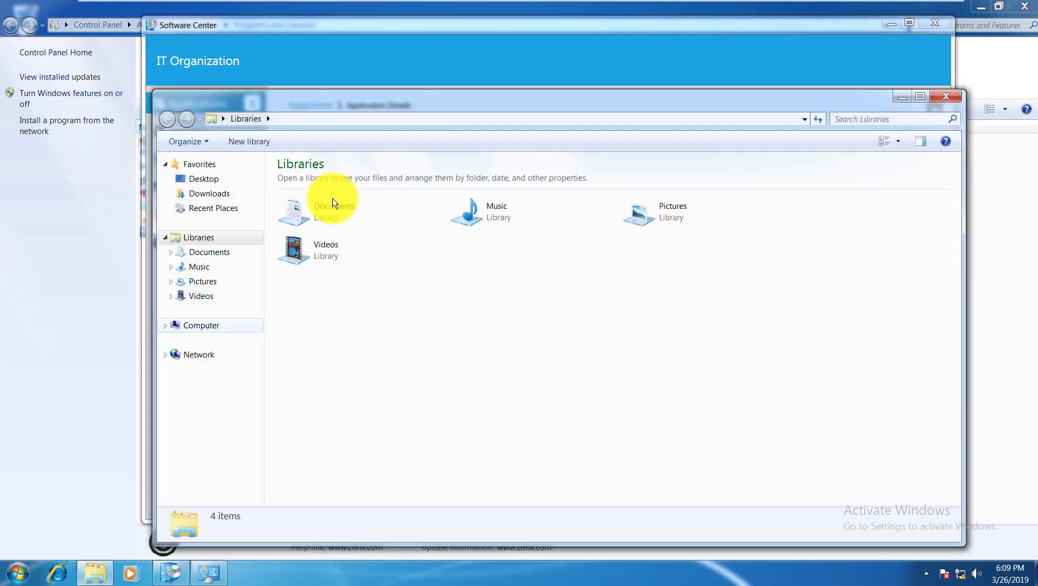
key(Return)
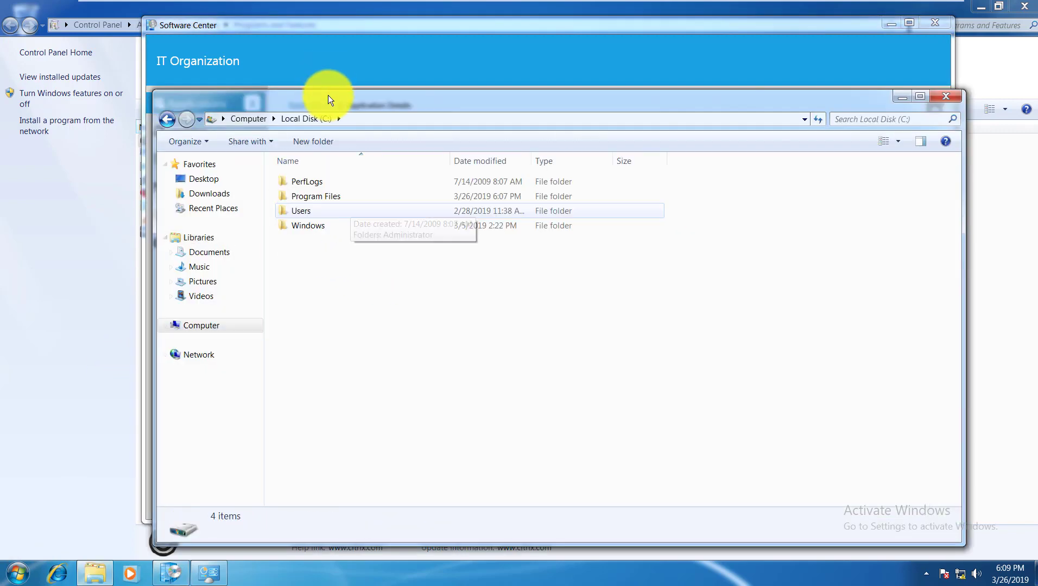
drag(333, 102, 321, 66)
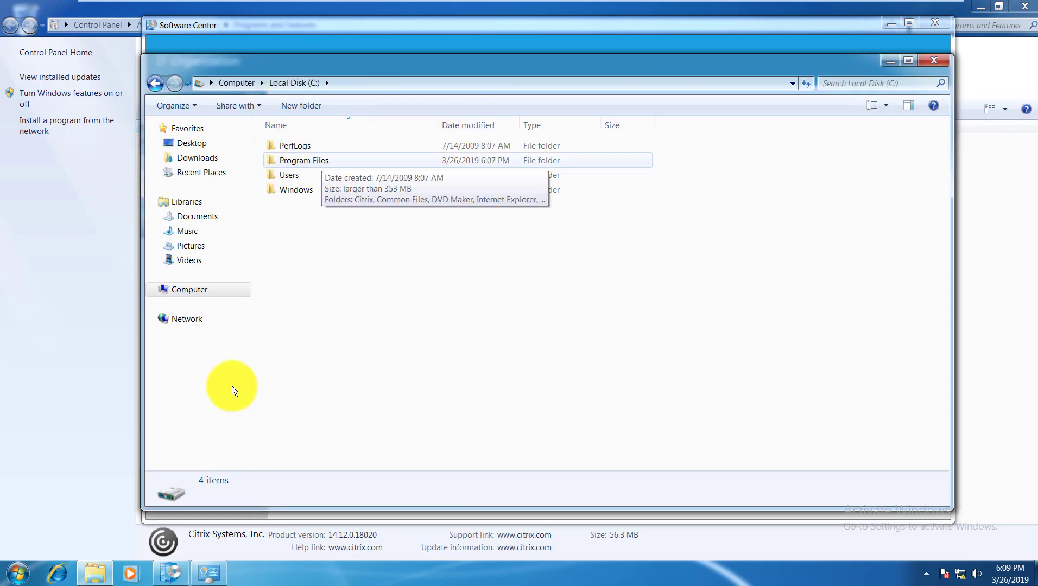
right_click(181, 290)
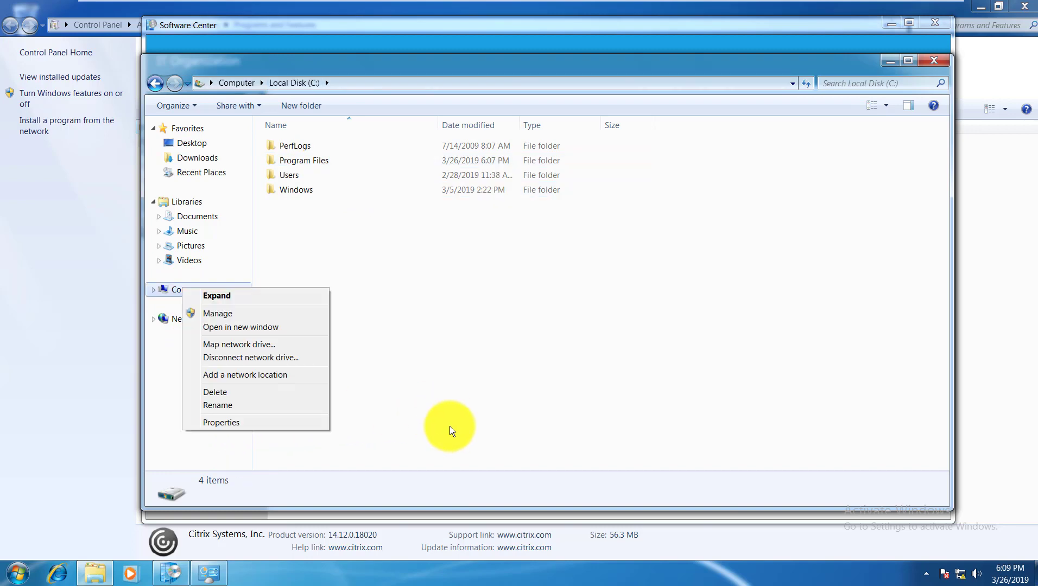
click(291, 267)
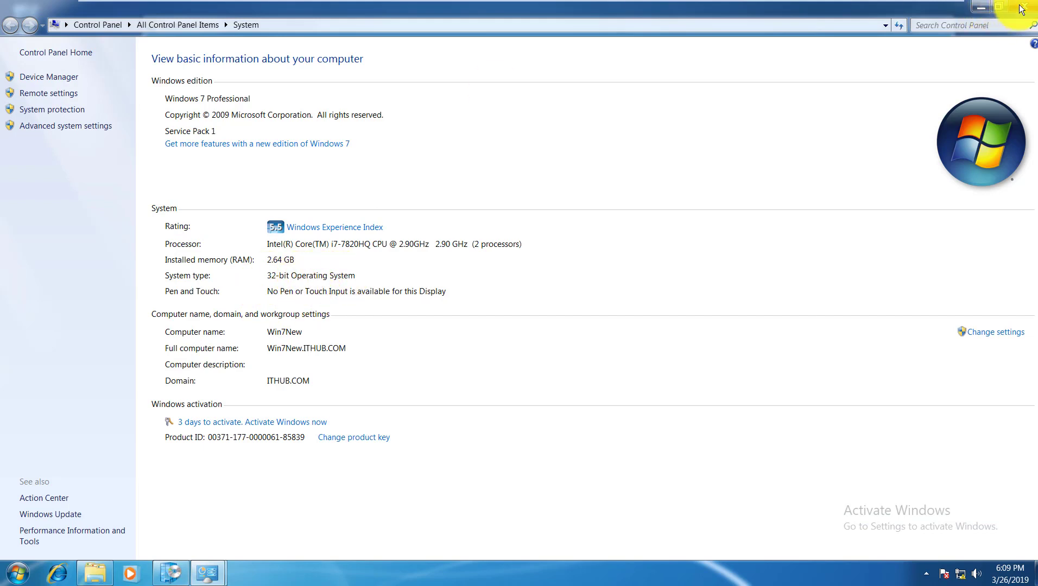
key(alt+F4)
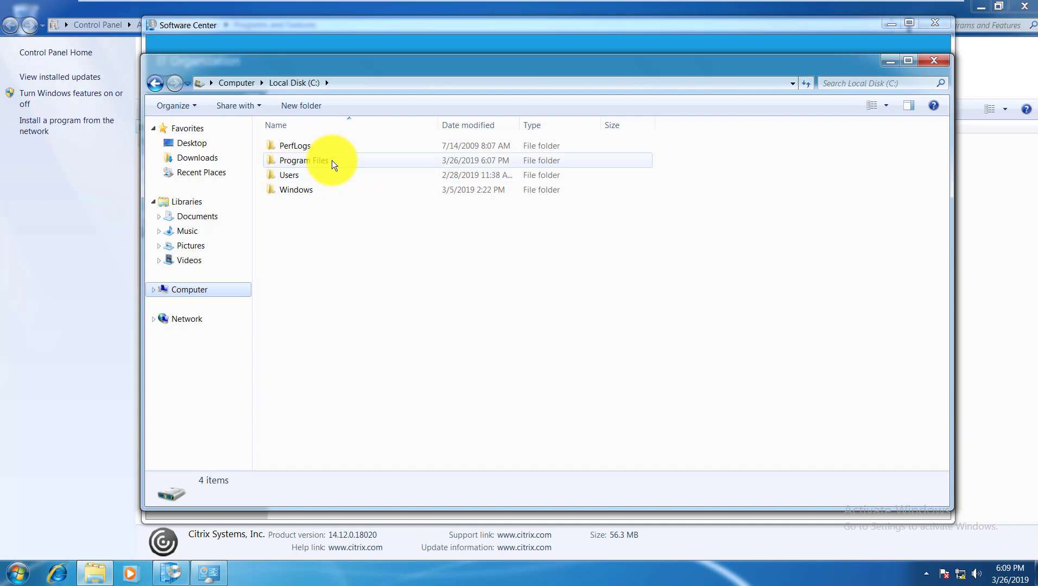
click(320, 161)
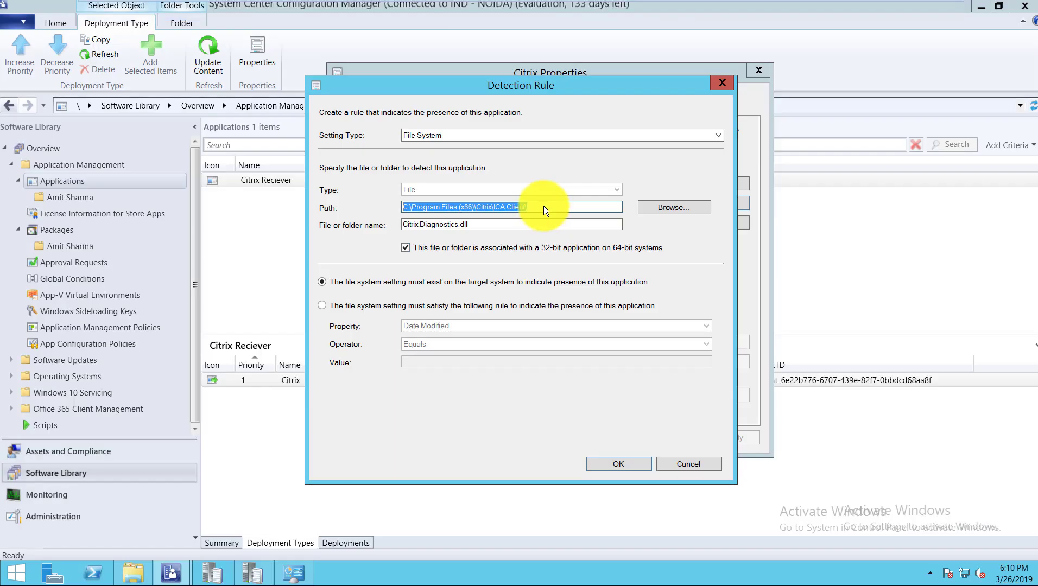
- Return to the SCCM server, recheck the path in the existing detection rule, and start a new detection clause
click(543, 207)
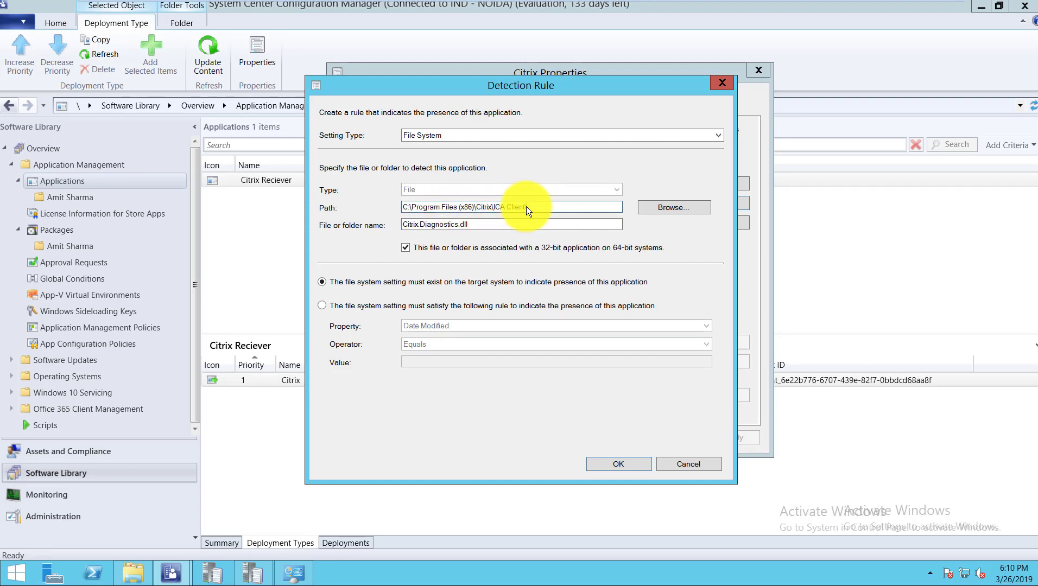
key(ctrl+a)
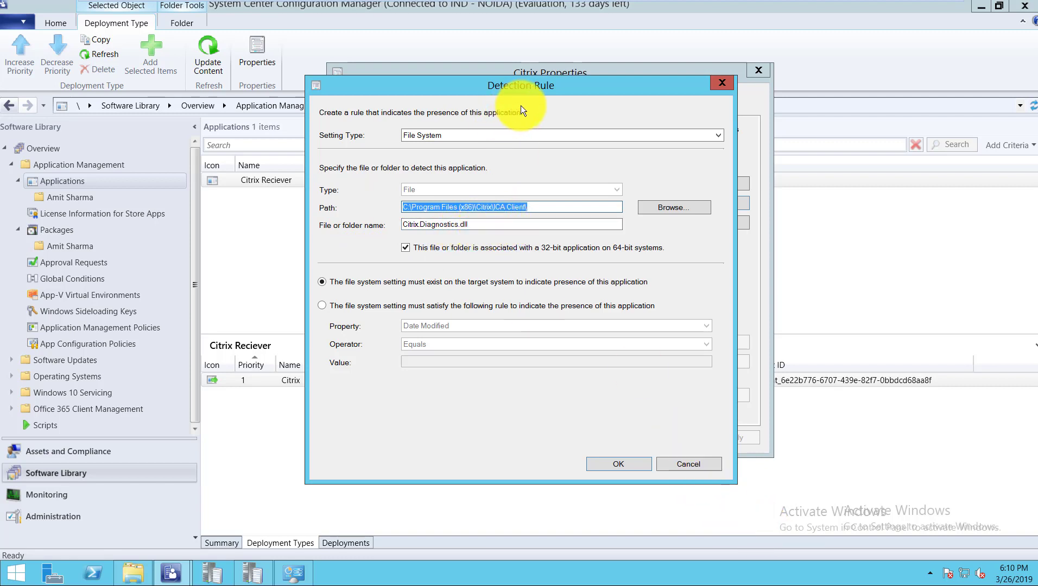
key(Return)
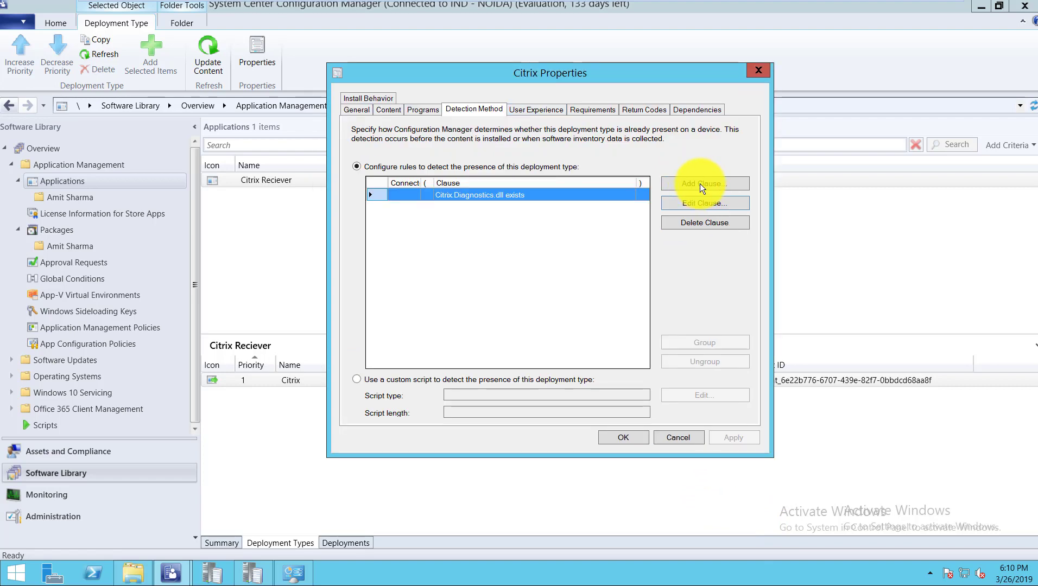
click(705, 183)
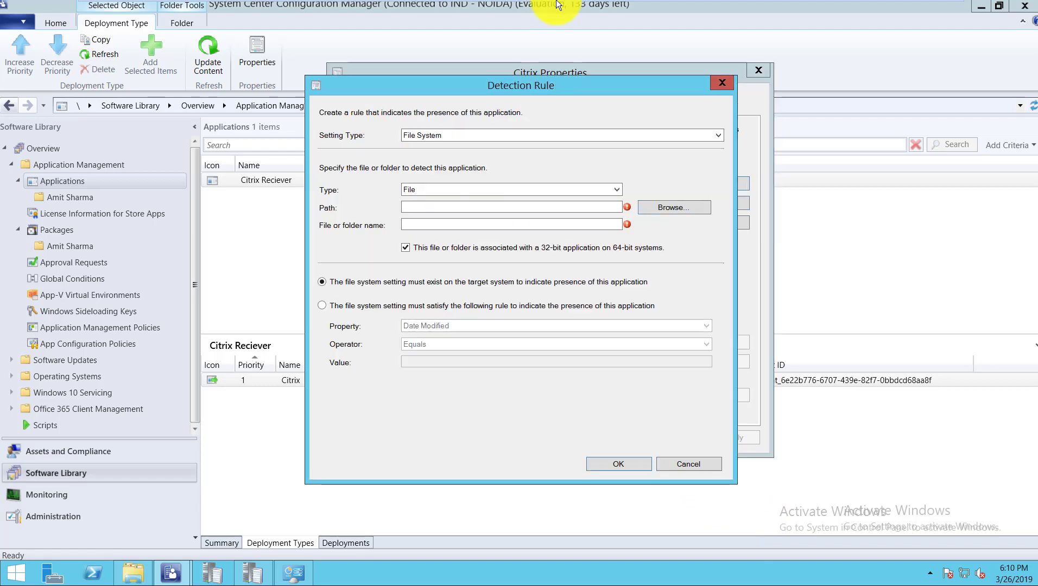
click(467, 207)
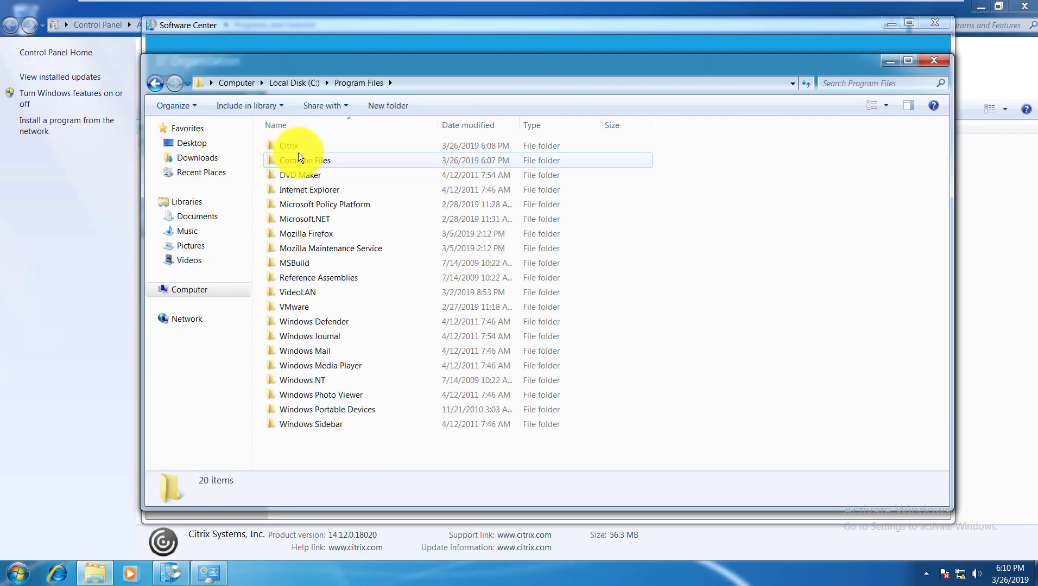
- On the Windows 7 client, copy the full path C:\Program Files\Citrix\ICA Client\Citrix.Diagnostics.Recorder.Cdf.dll and minimize the folder window
double_click(305, 147)
key(Return)
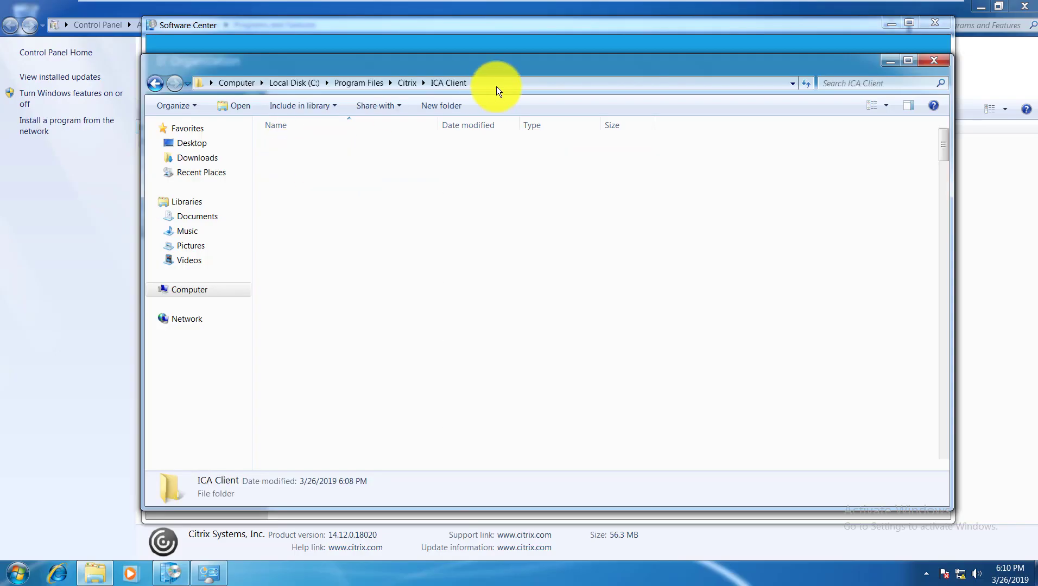
click(469, 86)
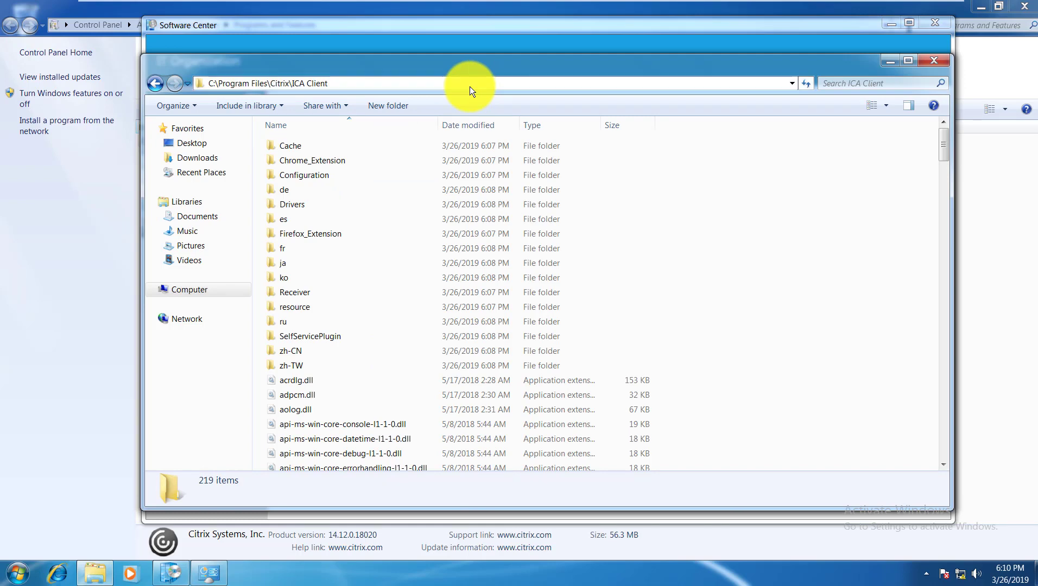
text(\citr)
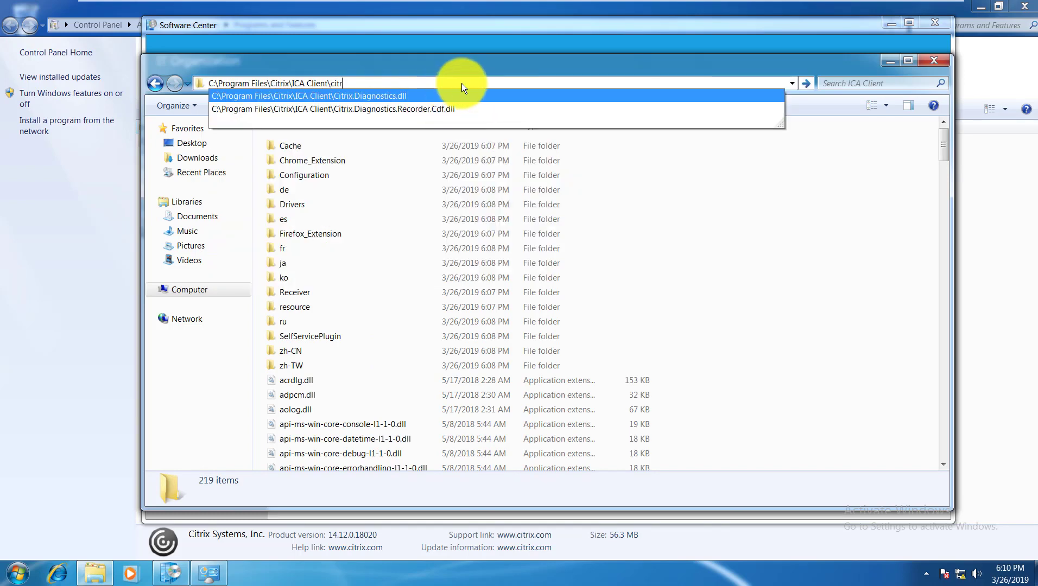
key(Down)
key(ctrl+a)
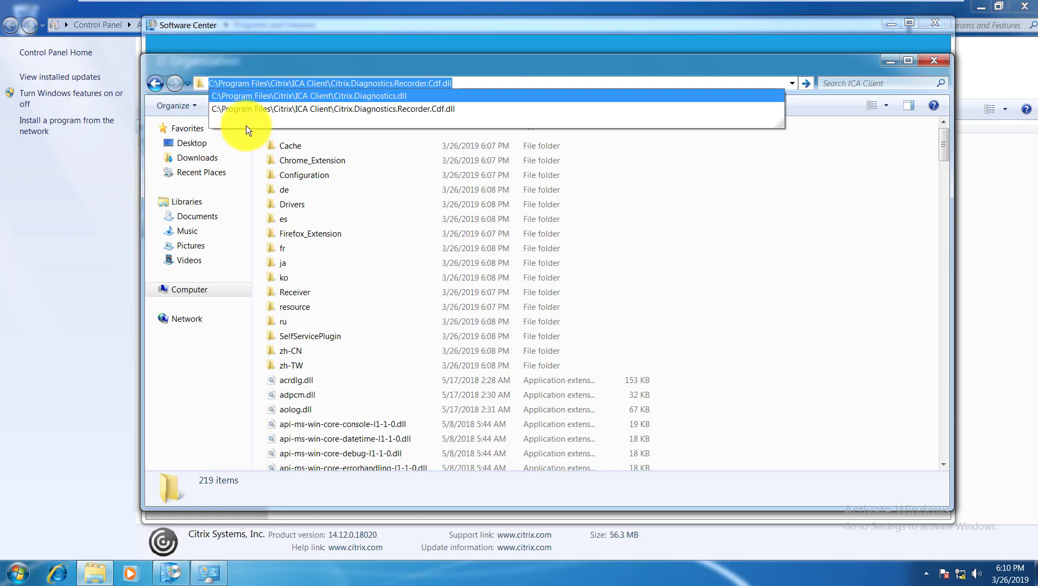
right_click(222, 85)
click(251, 124)
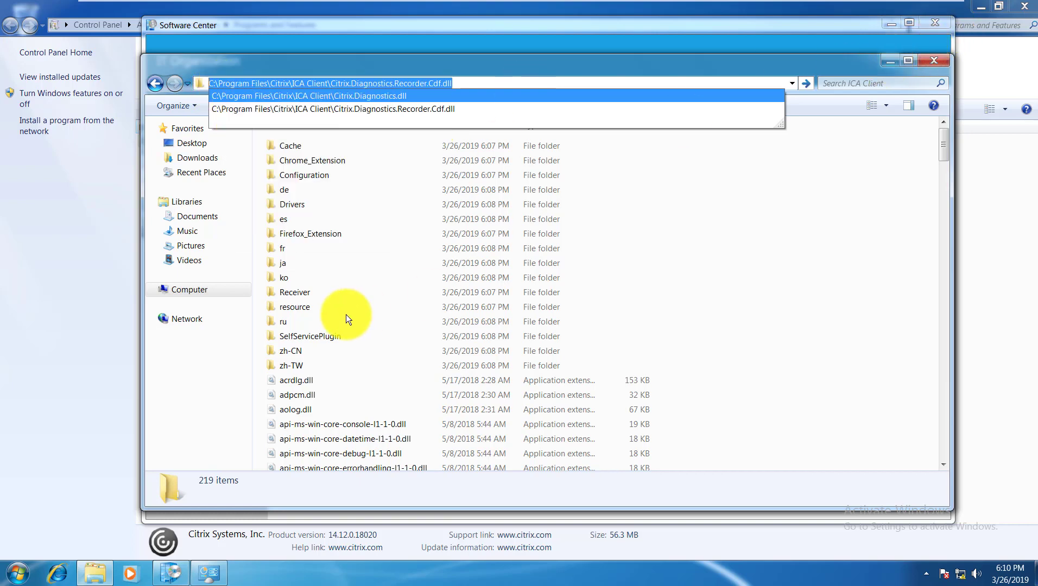
click(890, 61)
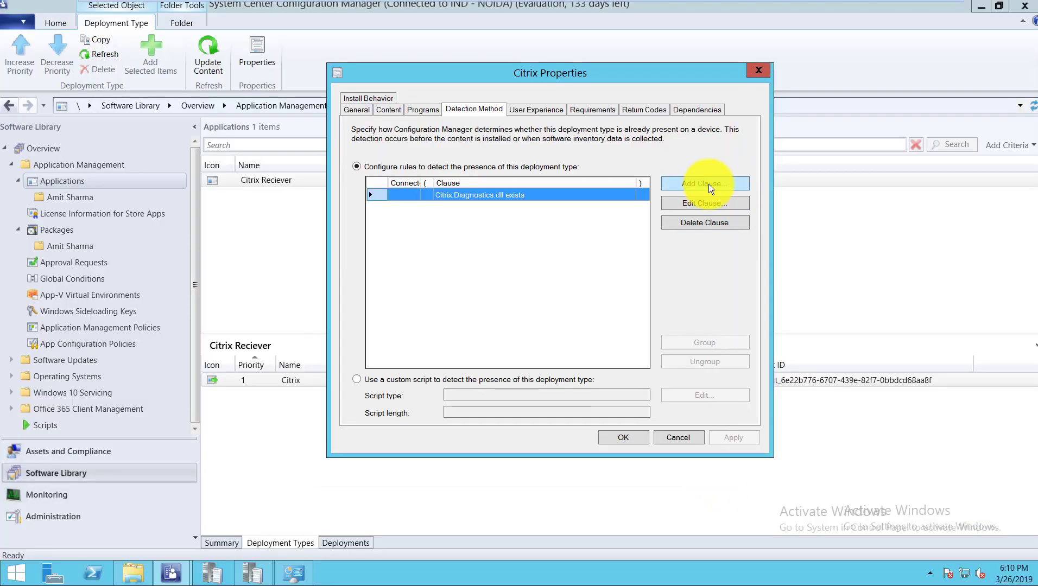
- In the new File System detection rule, set the file's path to C:\Program Files\Citrix\ICA Client\, moving the file name out of it
double_click(418, 190)
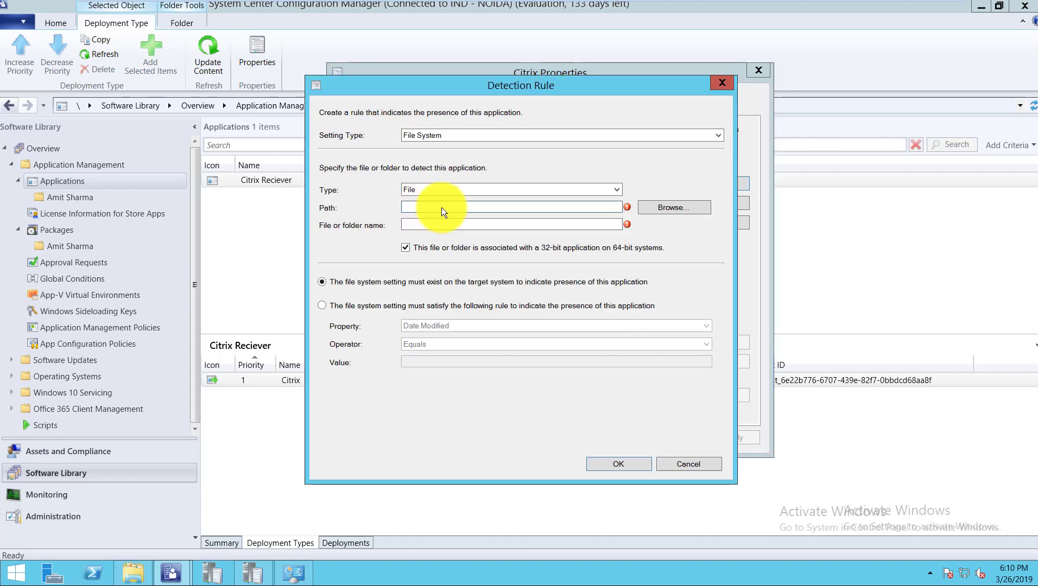
key(ctrl+v)
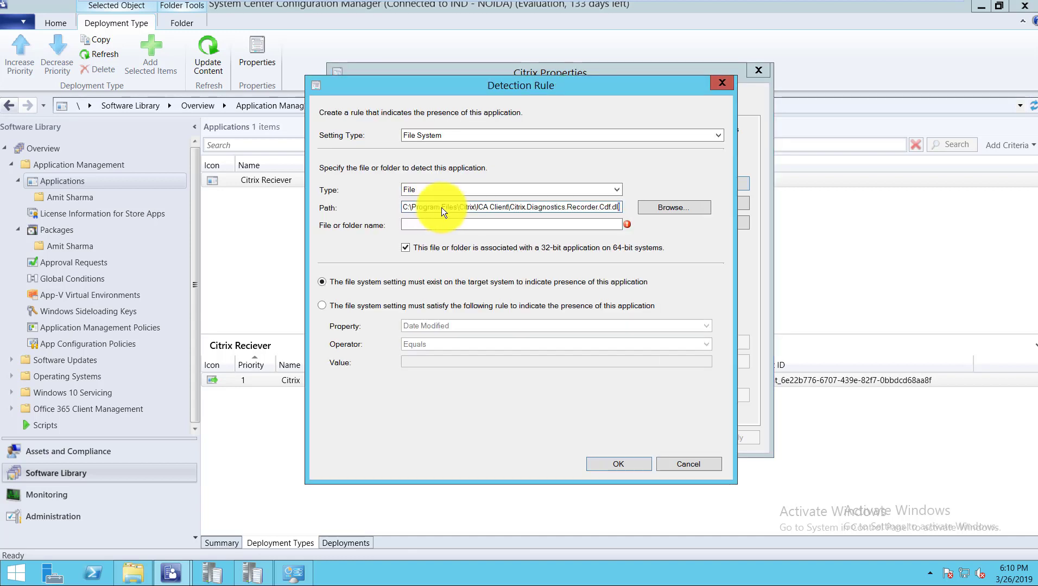
key(shift+Left)
key(shift+Left)
key(shift+Left)
key(shift+Left)
key(shift+Left)
key(shift+Left)
key(shift+Left)
key(shift+Left)
key(shift+Left)
key(shift+Left)
key(shift+Left)
key(shift+Left)
key(shift+Left)
key(shift+Left)
key(shift+Left)
key(shift+Left)
key(shift+Left)
key(shift+Left)
key(shift+Left)
key(shift+Left)
key(shift+Left)
key(shift+Left)
key(shift+Left)
key(shift+Left)
key(shift+Left)
key(shift+Left)
key(shift+Left)
key(shift+Left)
key(shift+Left)
key(shift+Left)
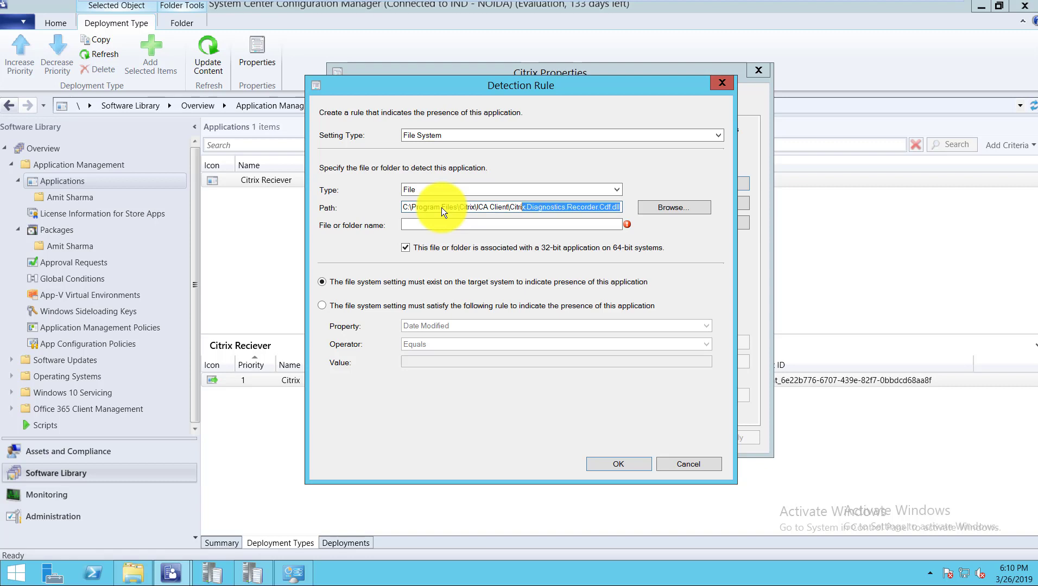
key(shift+Left)
key(shift+Left)
key(shift+Left)
key(shift+Left)
key(shift+Left)
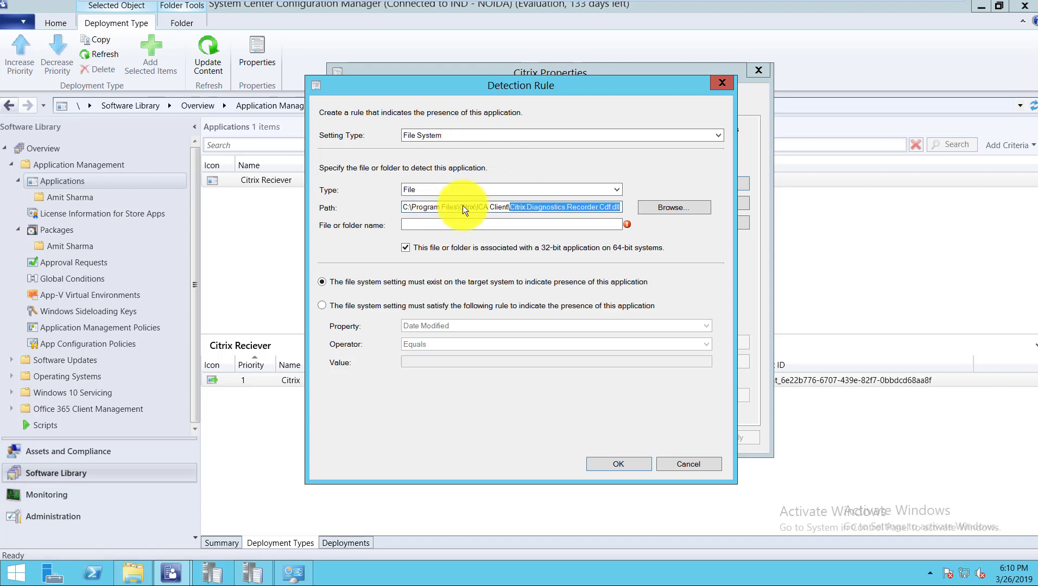
key(BackSpace)
- Set the rule's file name to Citrix.Diagnostics.Recorder.Cdf.dll and save the detection rule
click(467, 227)
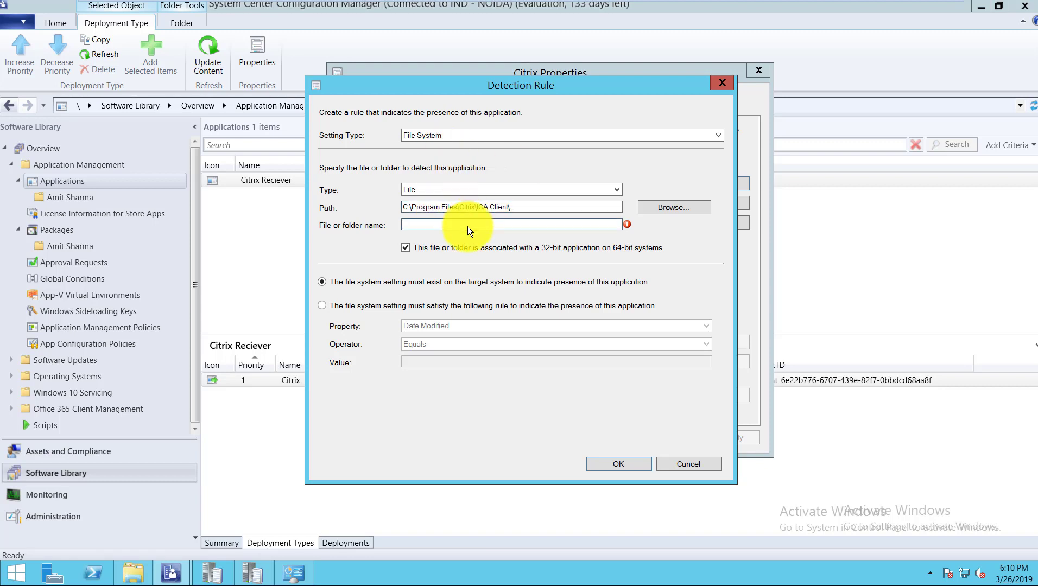
key(ctrl+v)
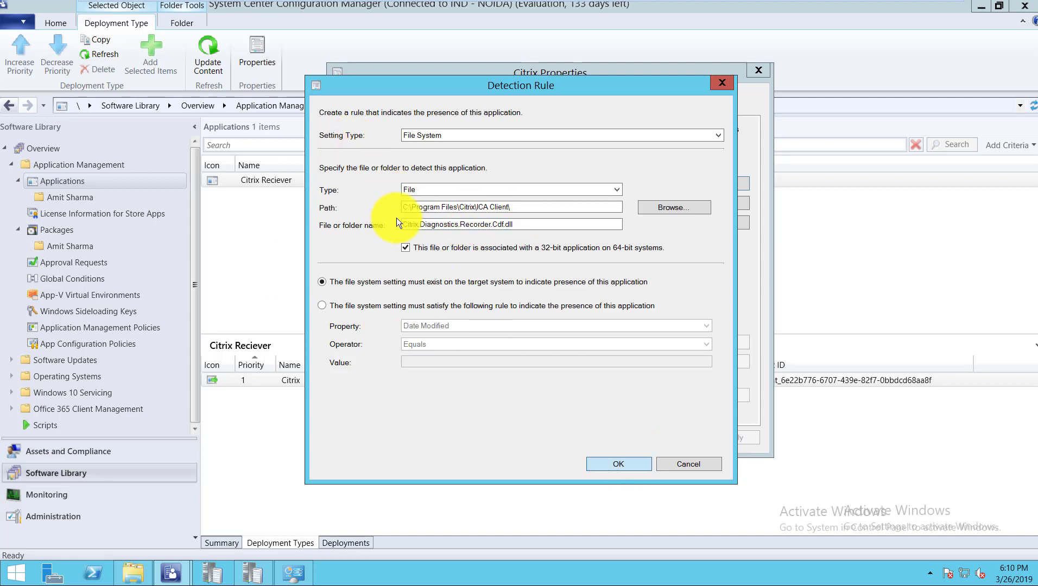
key(Return)
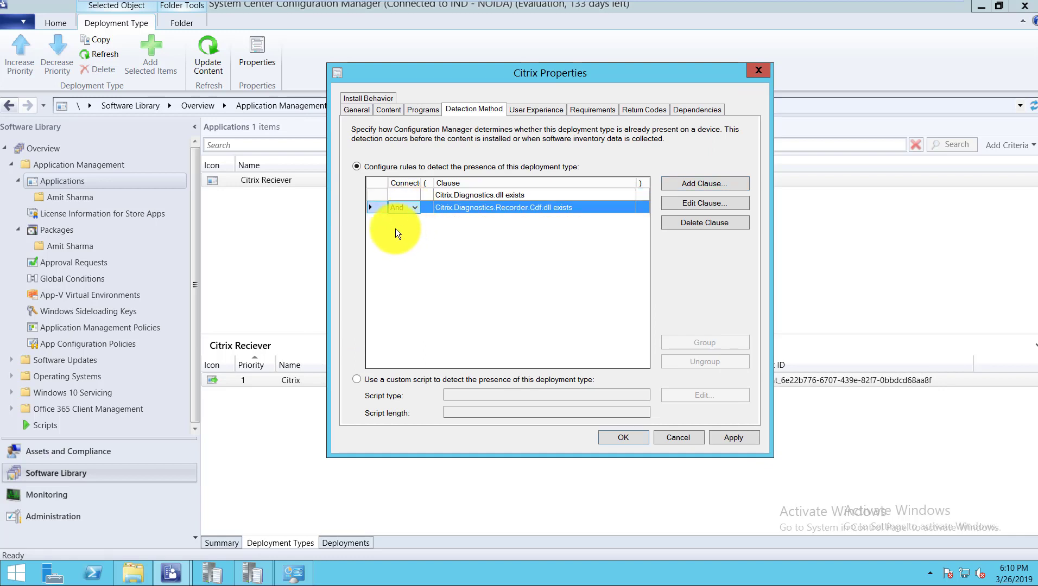
- Connect the Citrix.Diagnostics.Recorder.Cdf.dll clause to the Citrix.Diagnostics.dll clause with Or and apply the detection method change
click(396, 210)
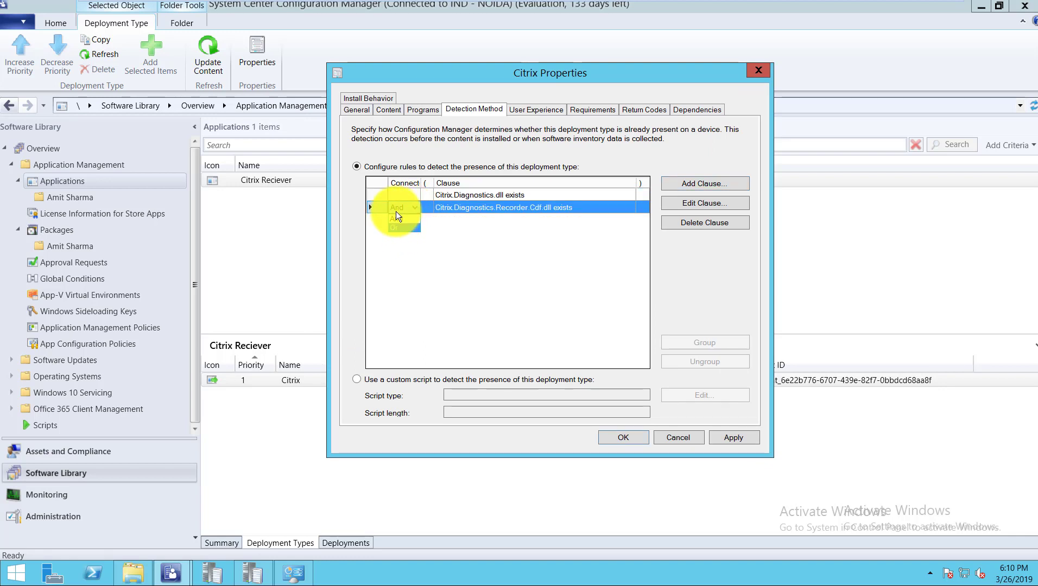
click(473, 195)
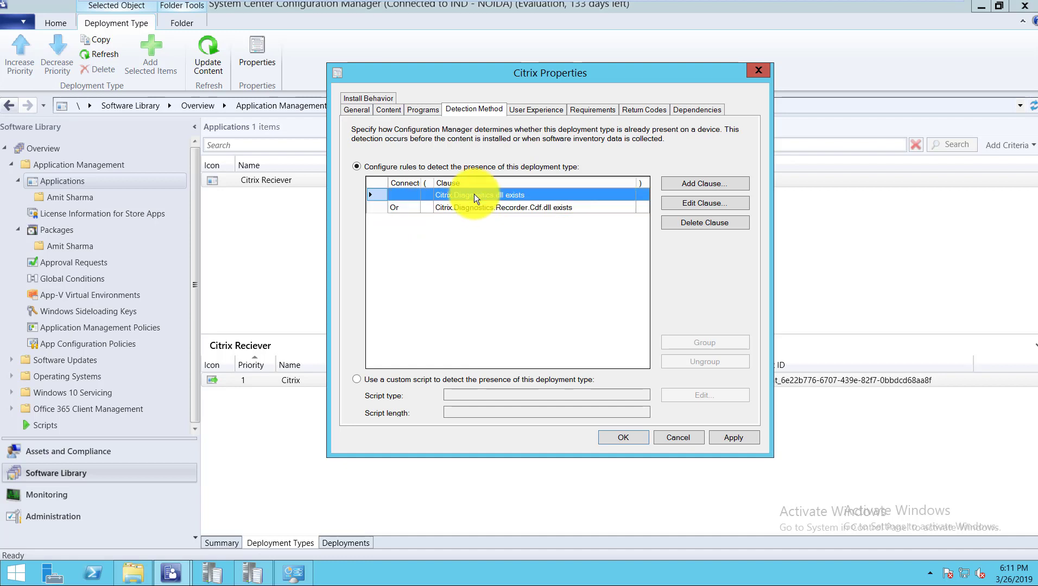
click(479, 204)
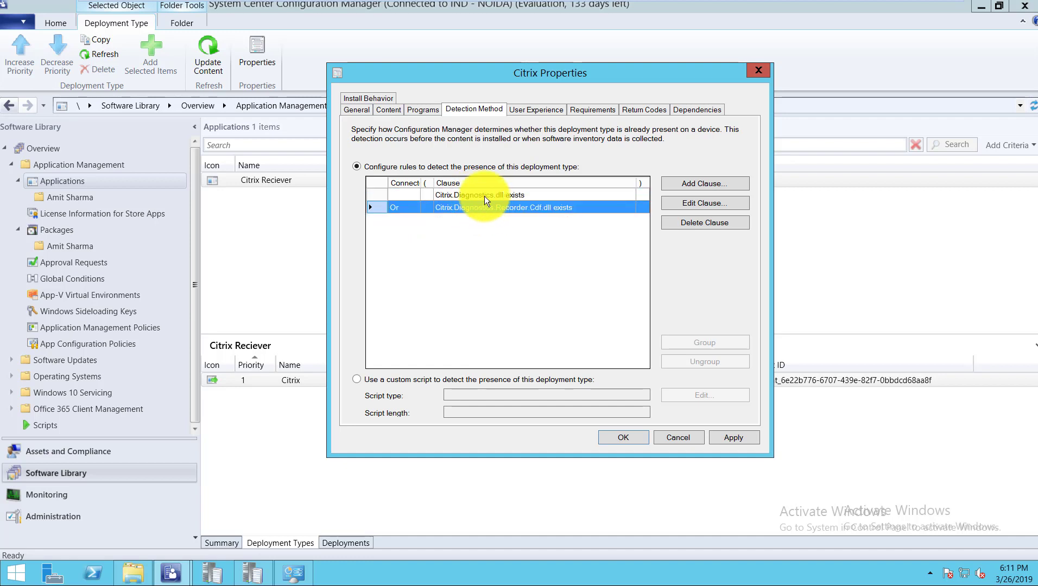
click(485, 200)
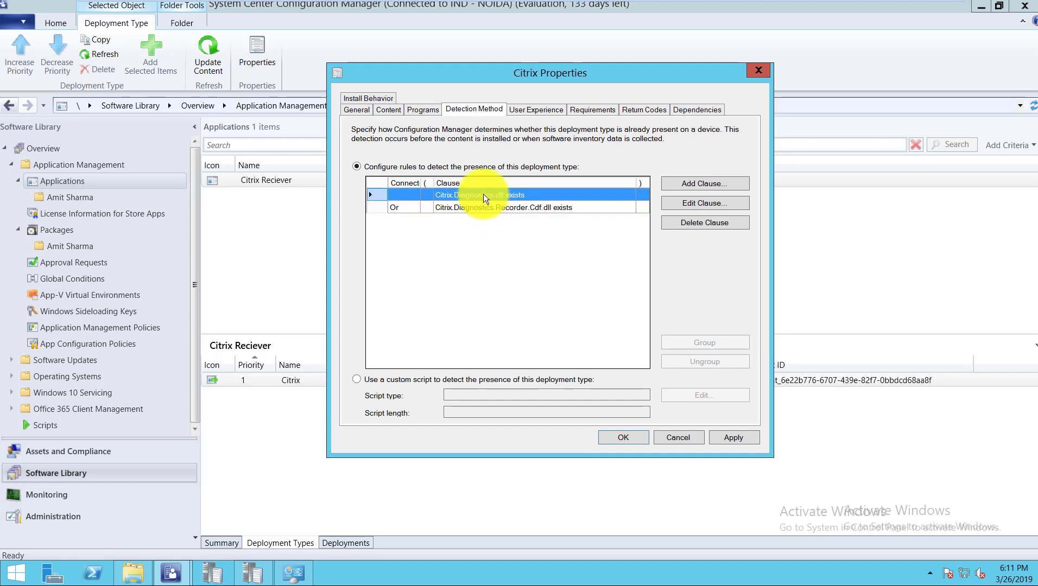
click(470, 206)
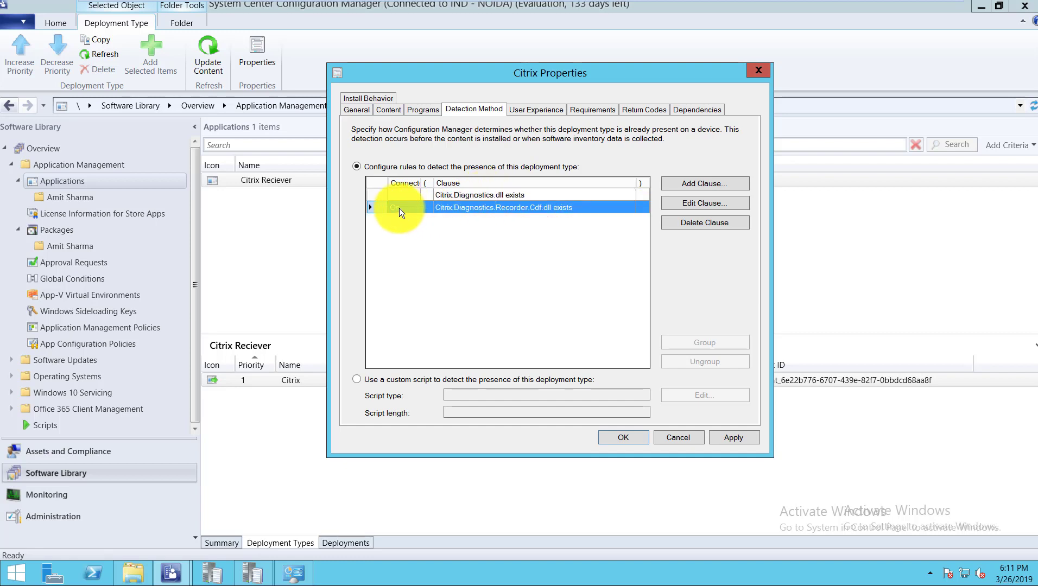
click(458, 195)
click(465, 208)
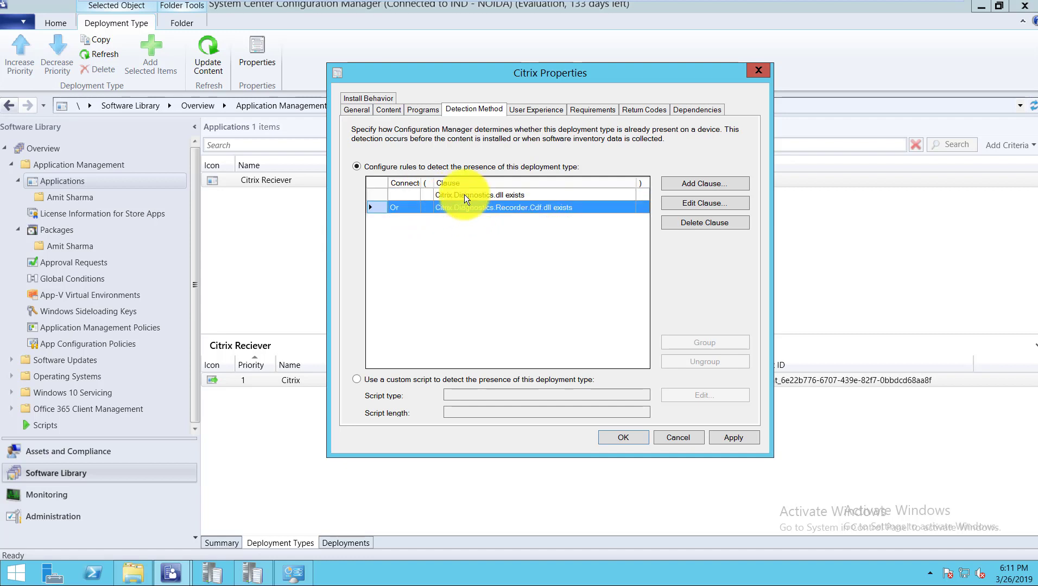
click(468, 197)
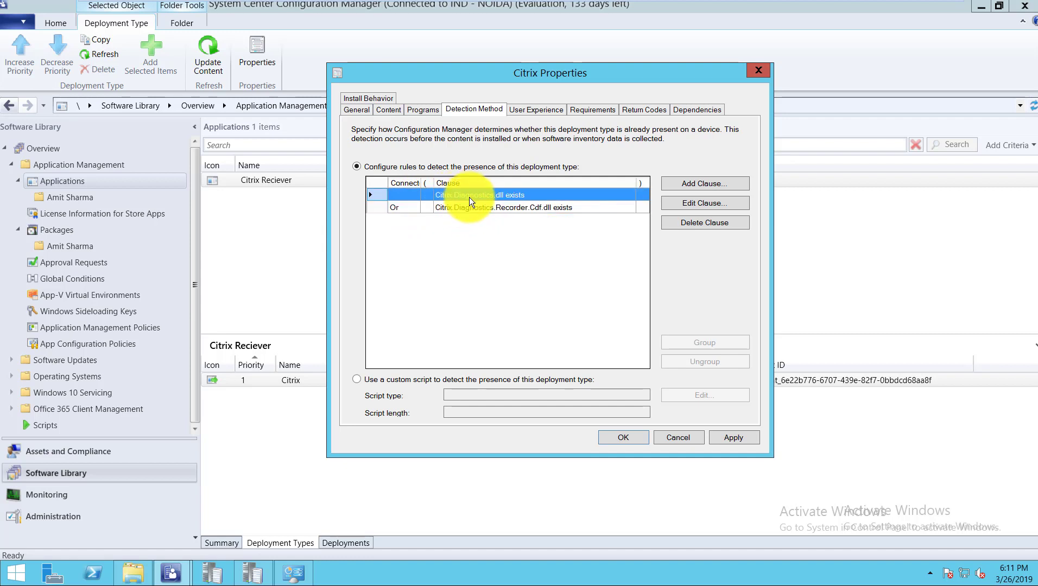
click(474, 206)
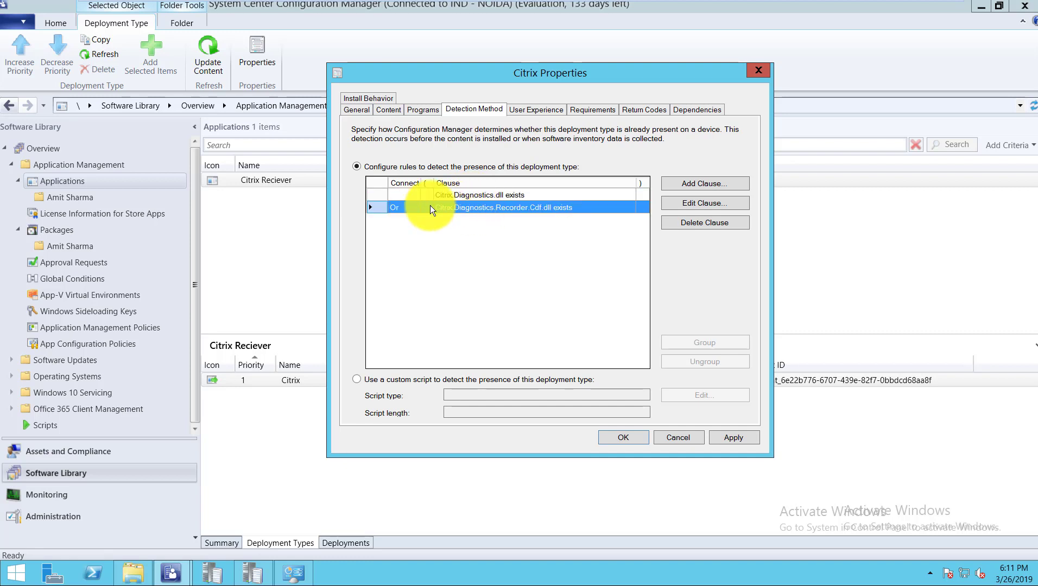
key(Up)
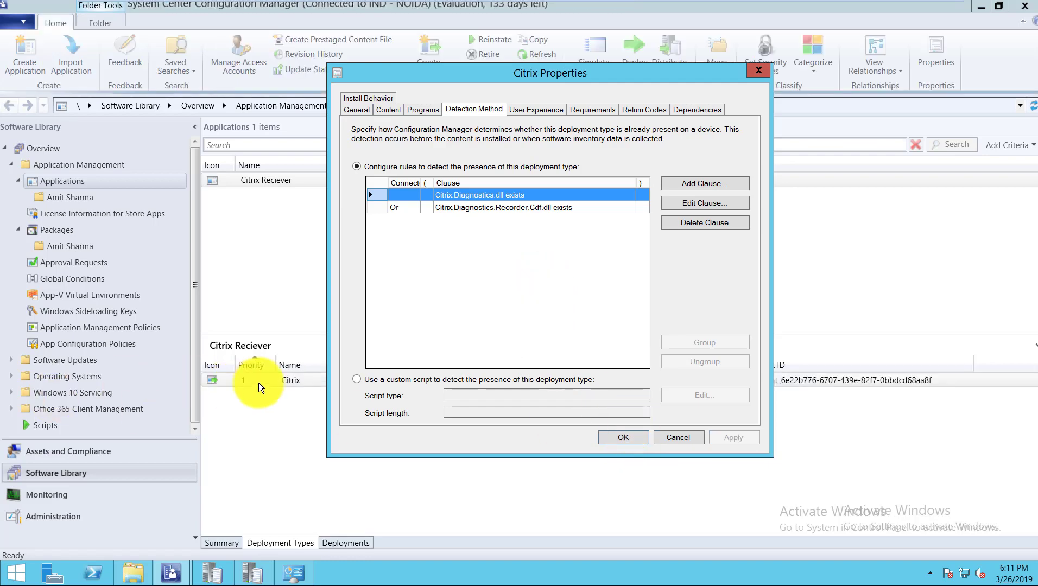
- Check the Citrix Reciever application's revision and update the content of its Citrix deployment type, confirming the update
right_click(725, 179)
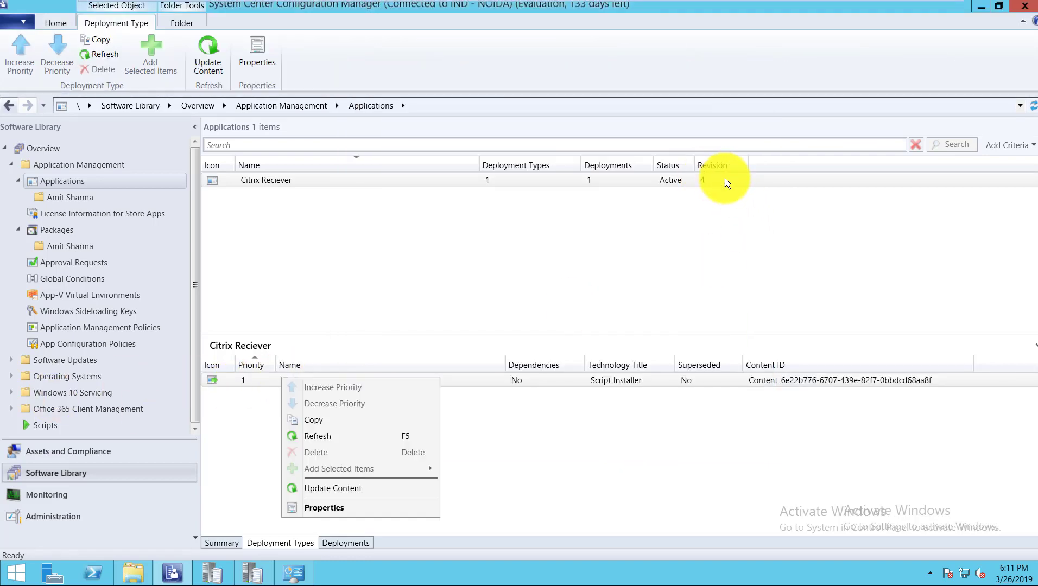
click(707, 179)
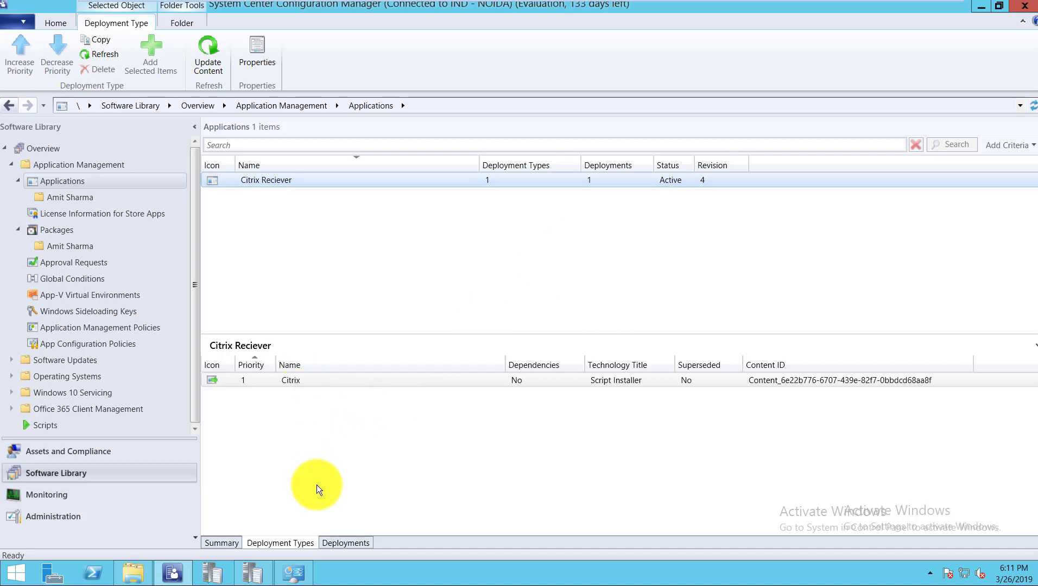
right_click(342, 494)
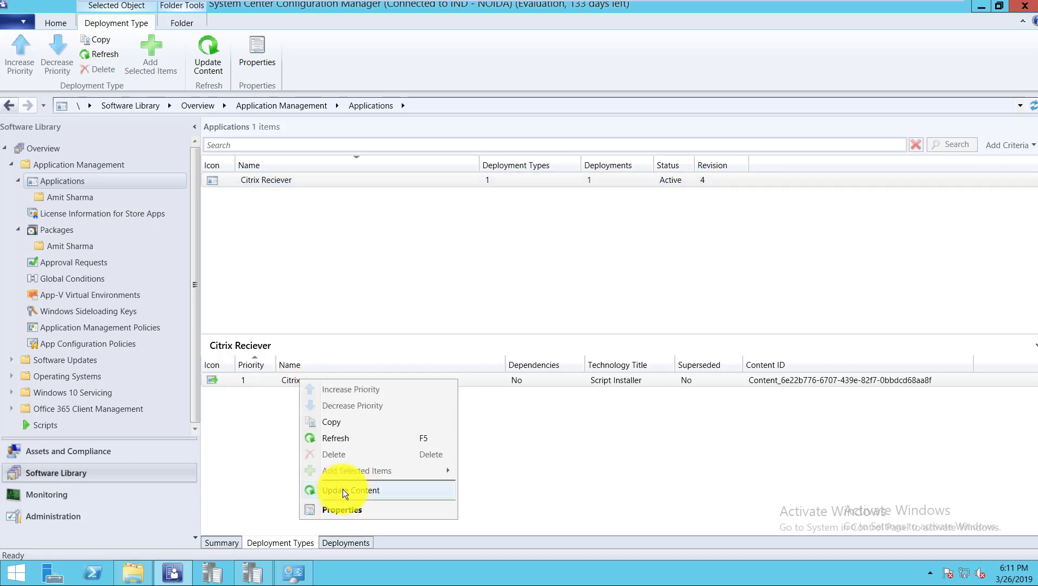
click(380, 491)
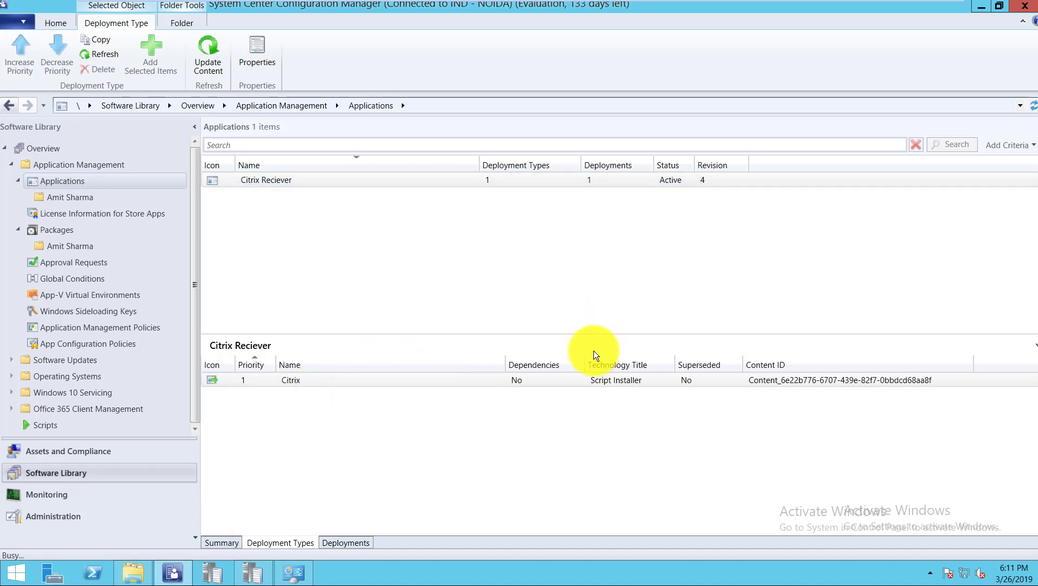
key(Return)
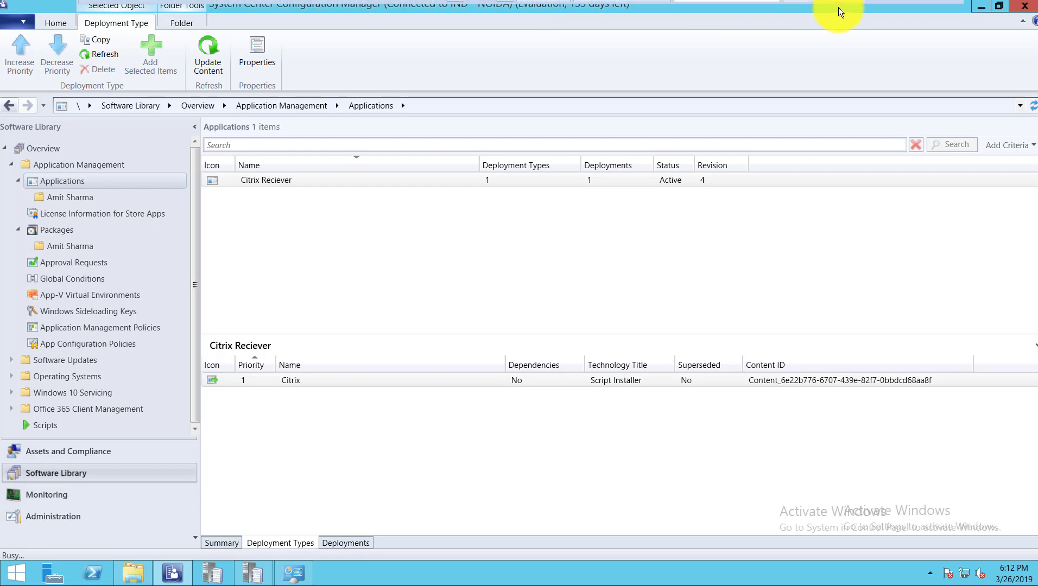
- Switch to the Windows 7 client and close Software Center and the Programs and Features window
click(821, 9)
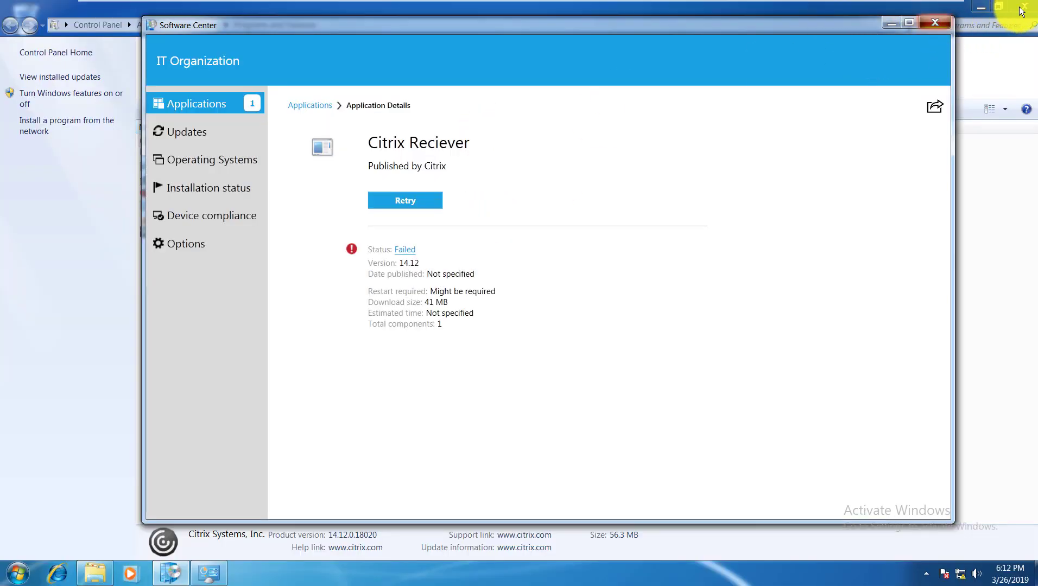
click(935, 23)
key(alt+F4)
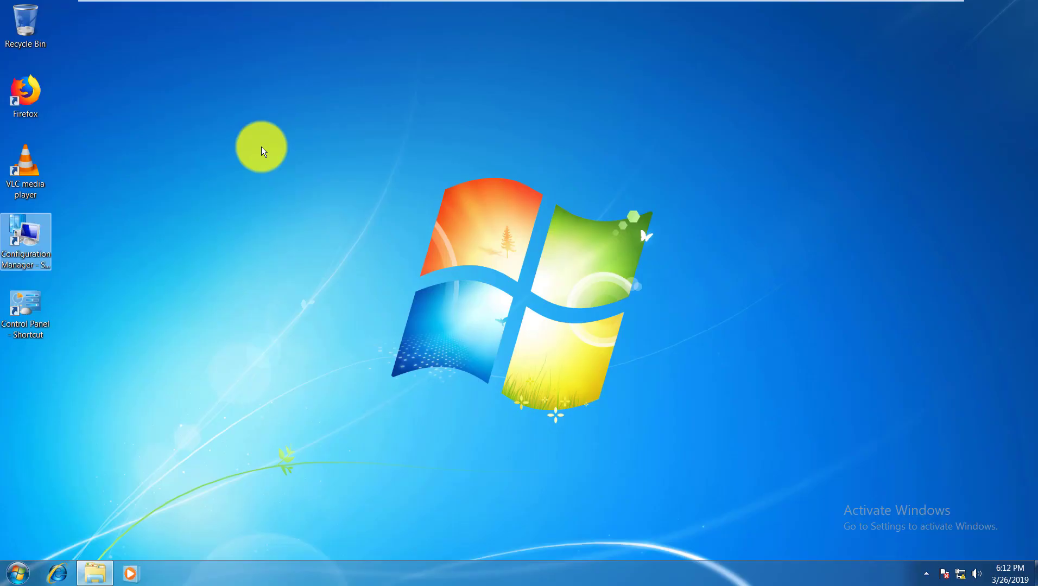
- Run the Machine Policy Retrieval & Evaluation Cycle and the Application Deployment Evaluation Cycle from the Configuration Manager client properties, and close them
click(183, 68)
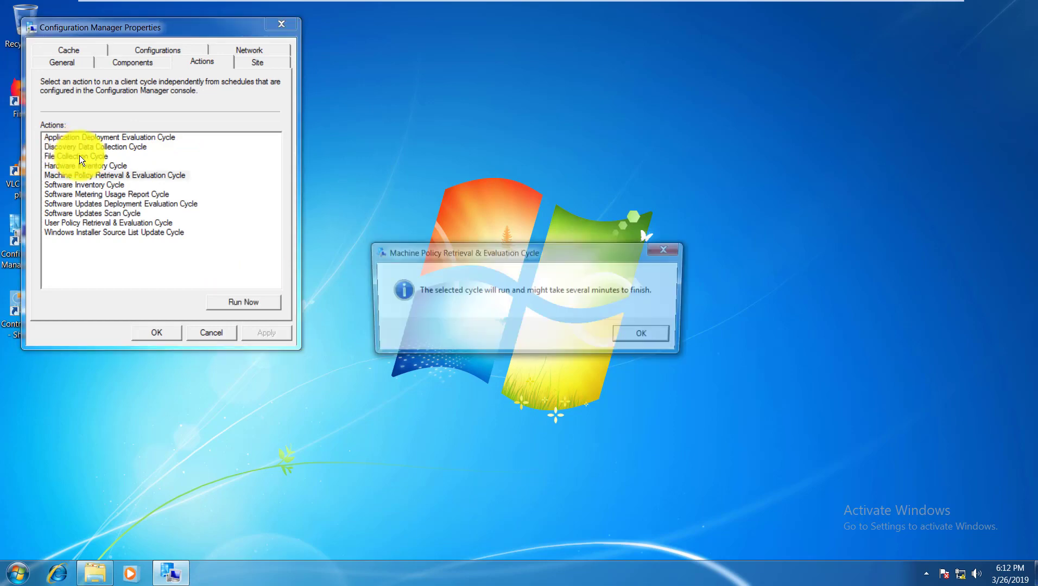
click(115, 175)
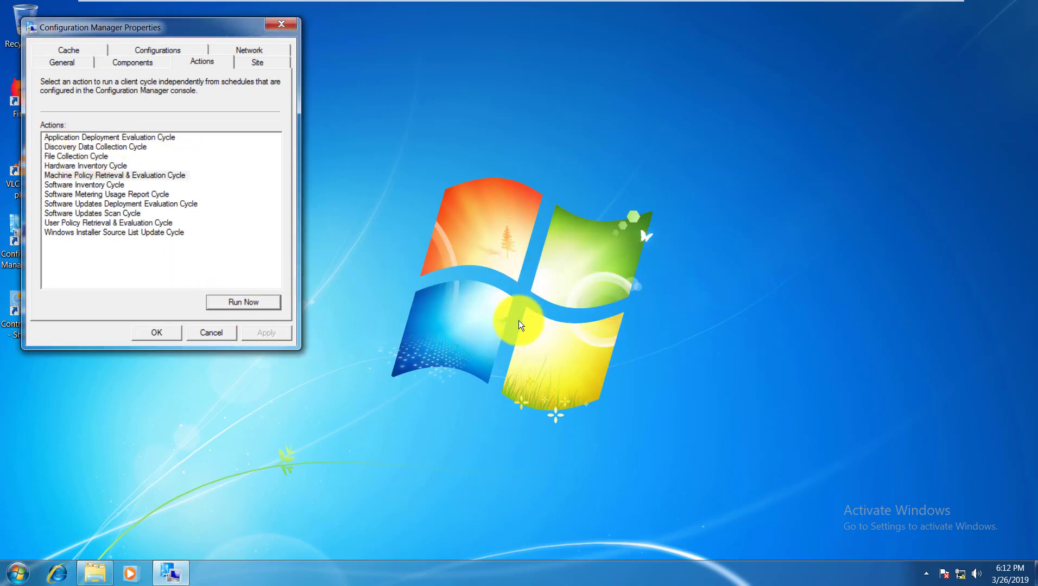
click(110, 137)
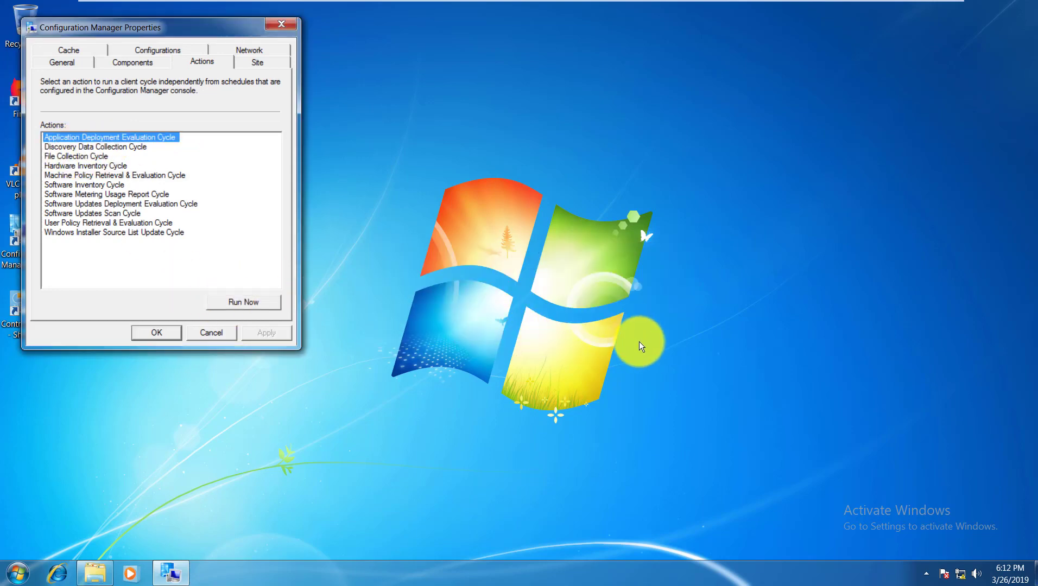
click(243, 303)
click(647, 336)
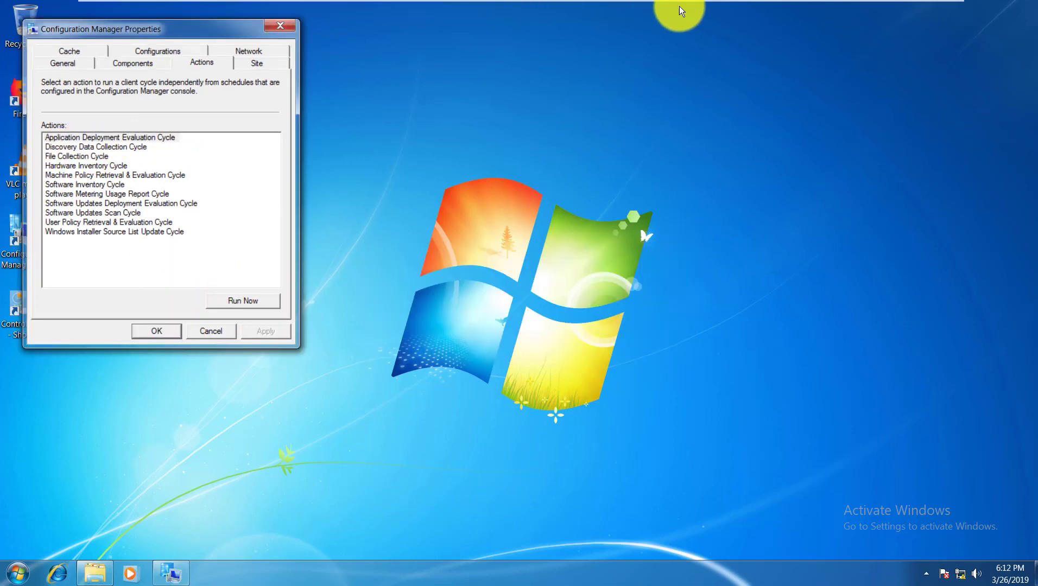
click(156, 333)
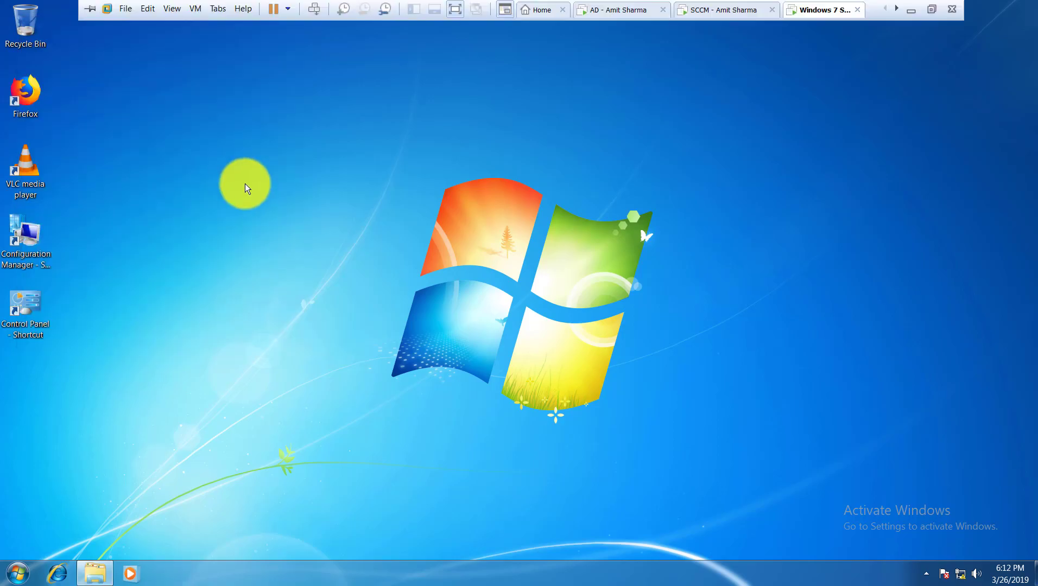
- Recheck the Citrix Reciever application on the SCCM server, and launch Software Center on the Windows 7 client
click(717, 10)
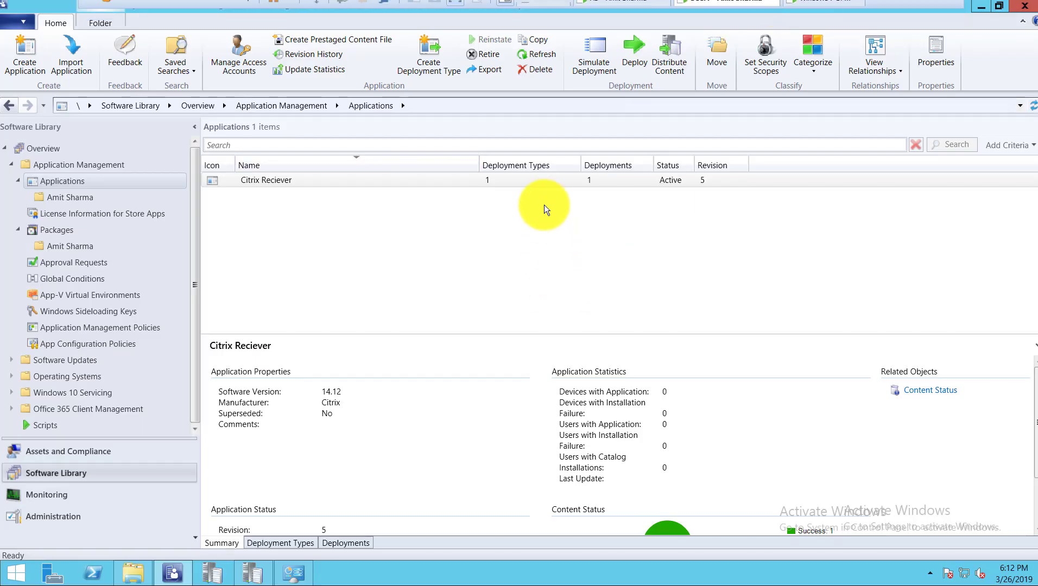
click(817, 6)
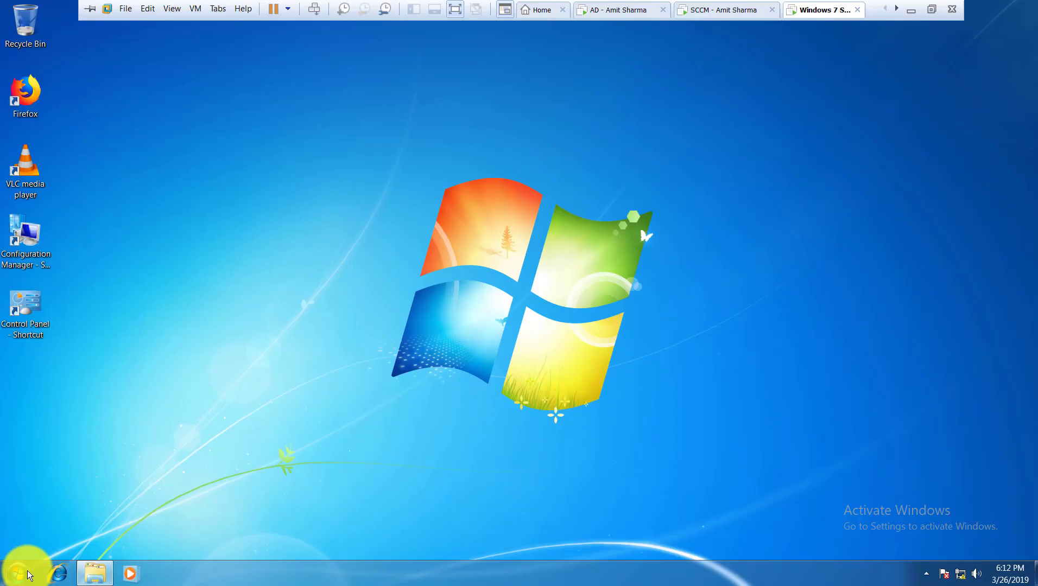
key(super)
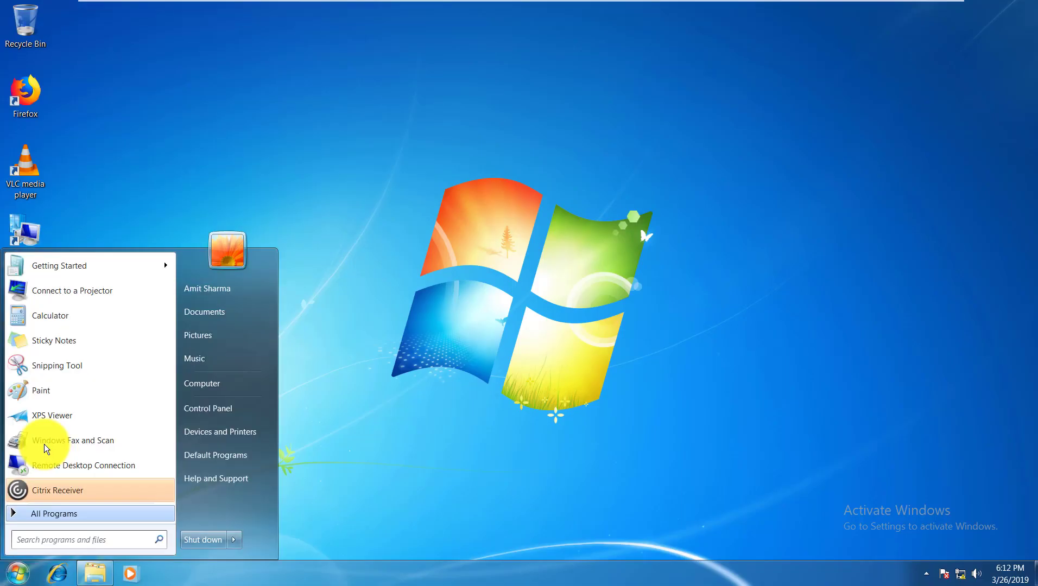
key(Up)
key(Return)
click(118, 454)
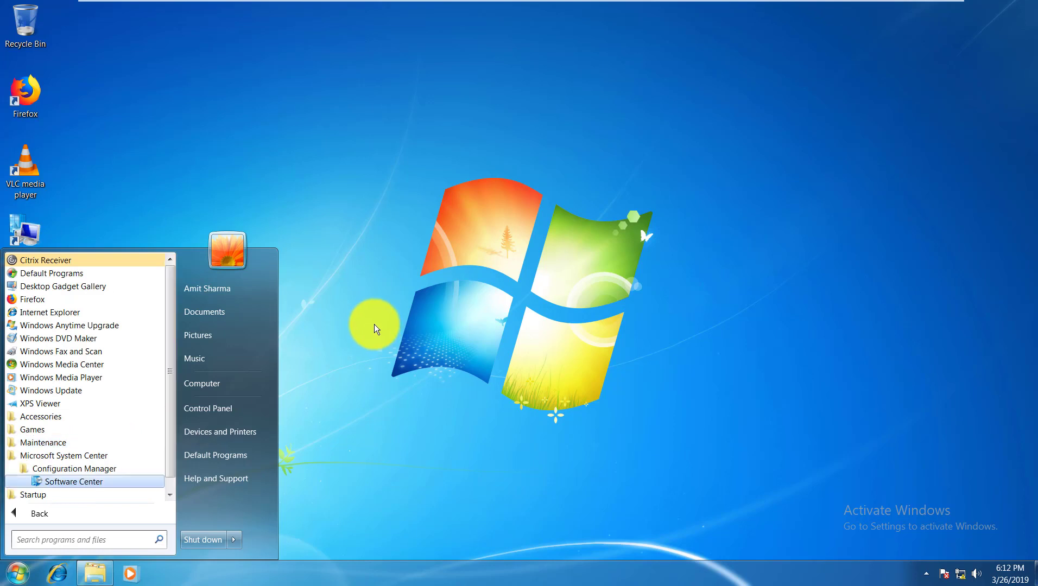
click(377, 336)
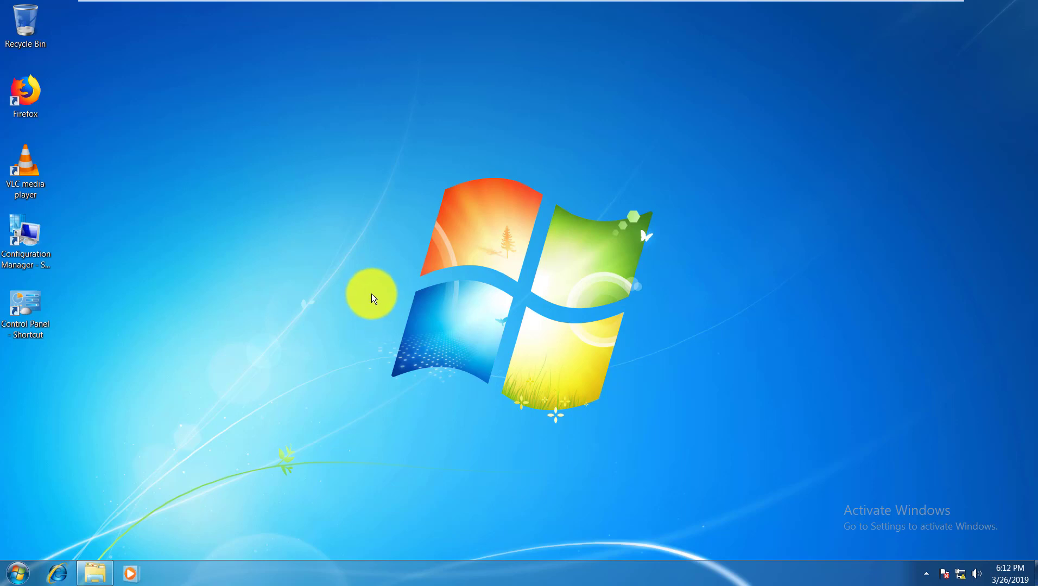
- Return to the SCCM server and check the summary of the Citrix Reciever application
click(734, 9)
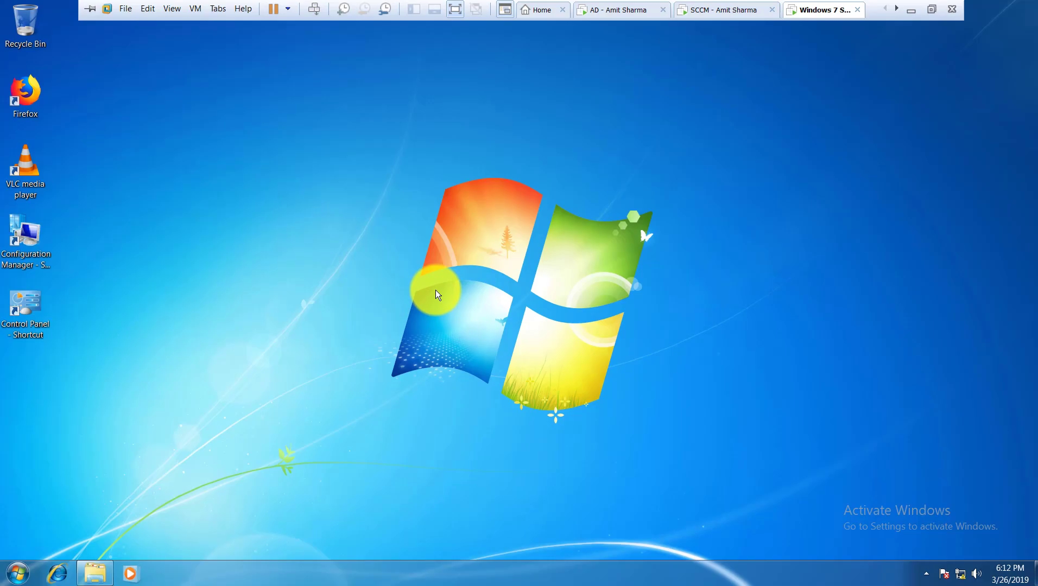
key(ctrl+shift+Tab)
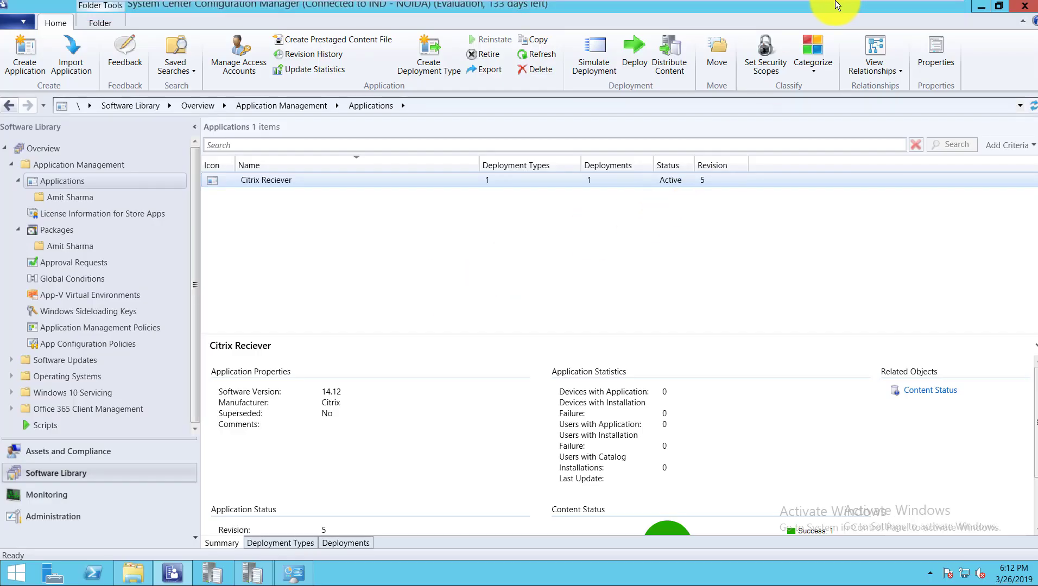
- Switch to the Windows 7 client, examine the error details of the failed Citrix Reciever installation, and dismiss them
key(ctrl+Tab)
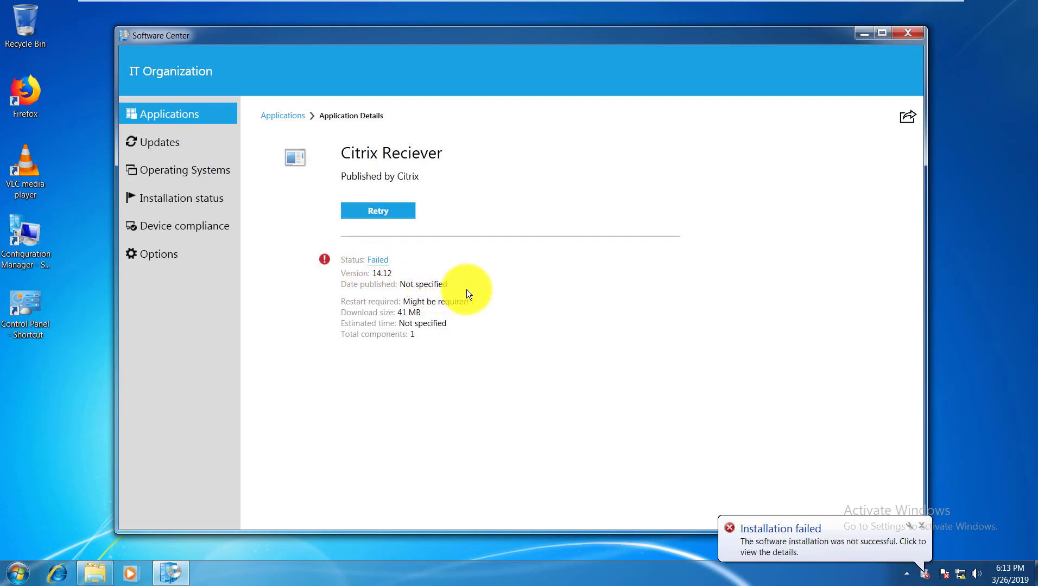
click(492, 341)
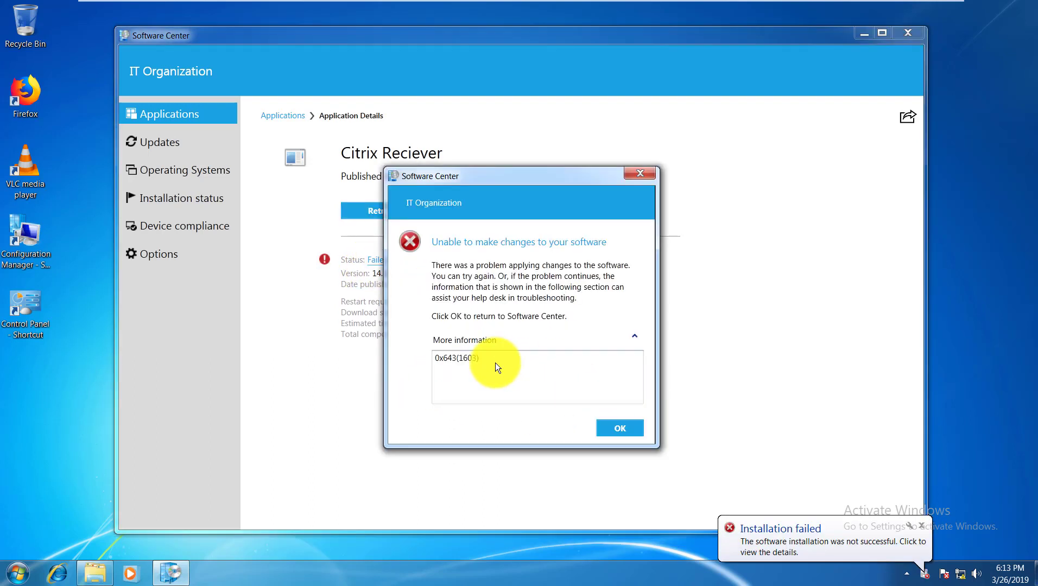
double_click(449, 372)
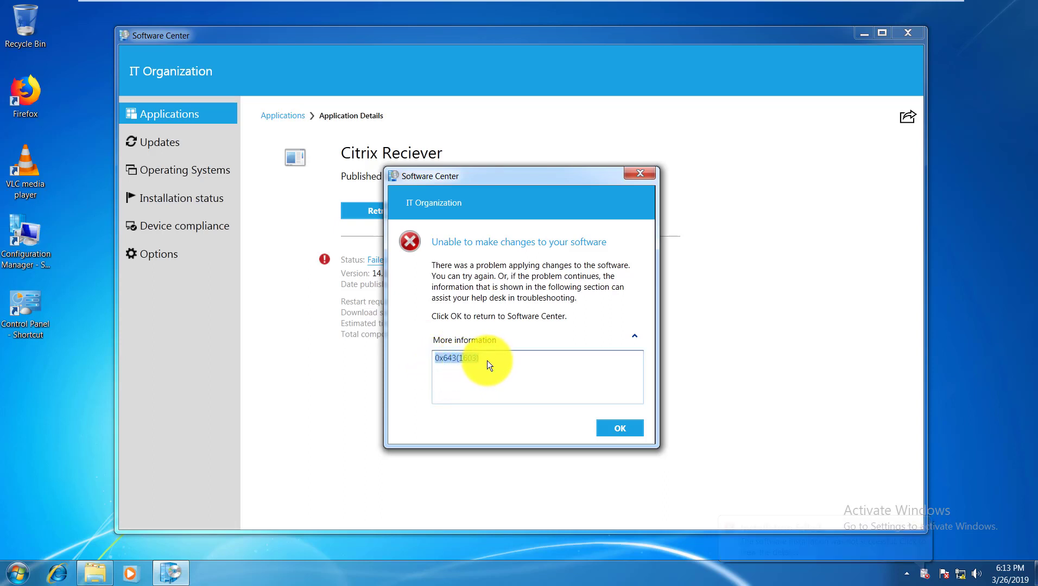
click(440, 362)
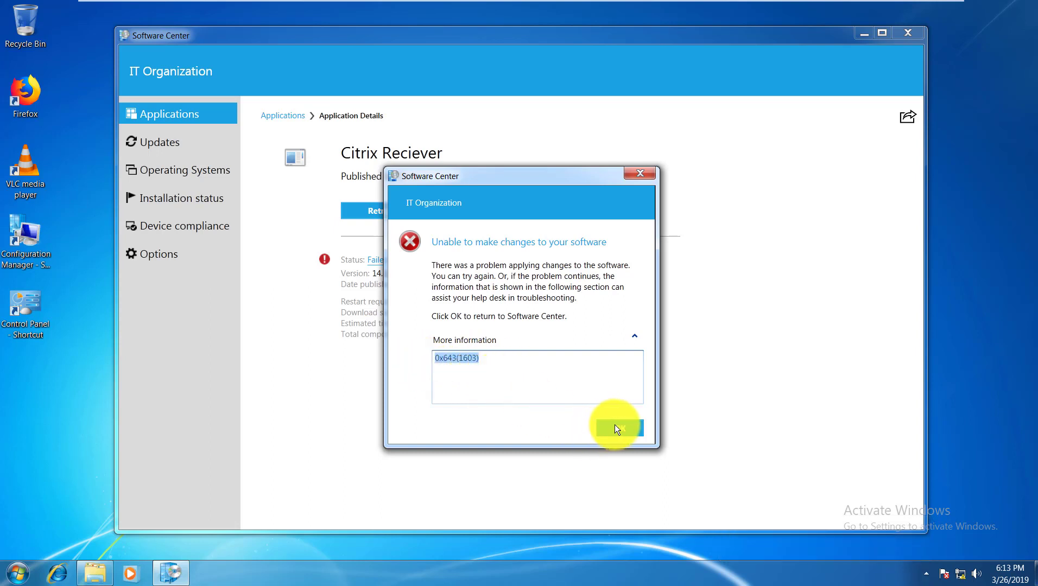
key(Return)
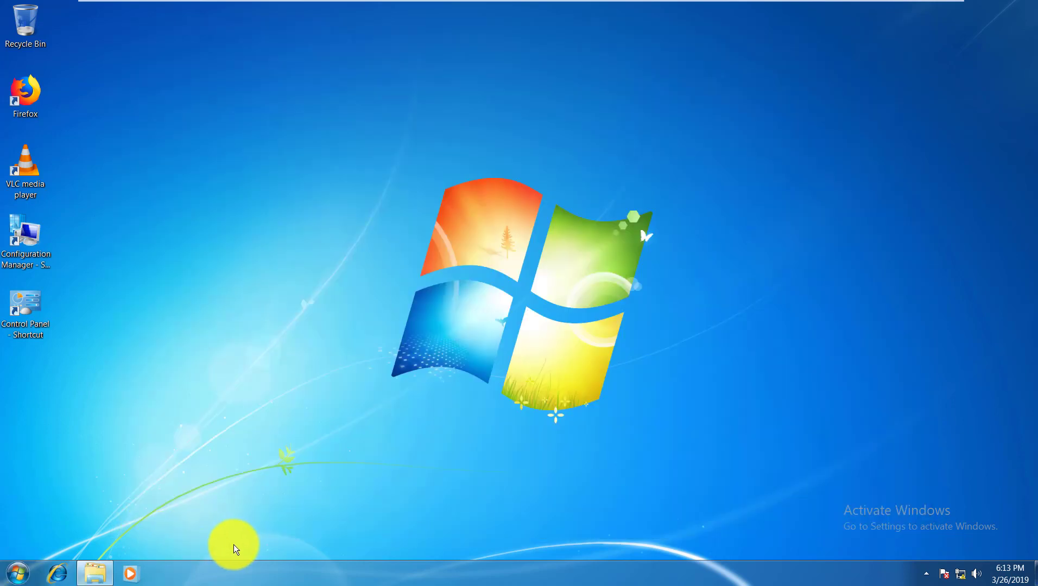
- Restart the Windows 7 client and switch to the SCCM server while it reboots
key(super)
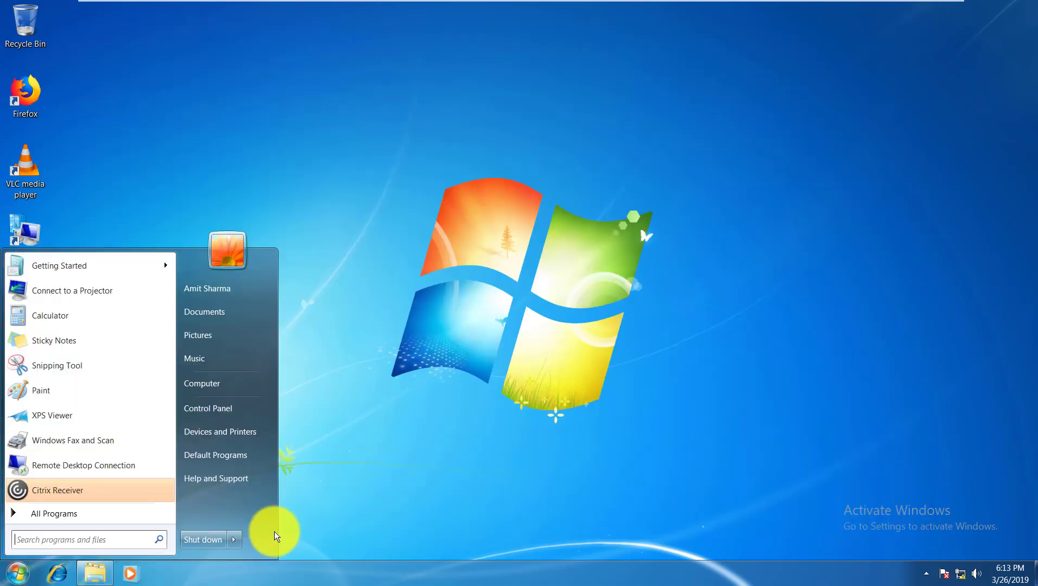
click(656, 82)
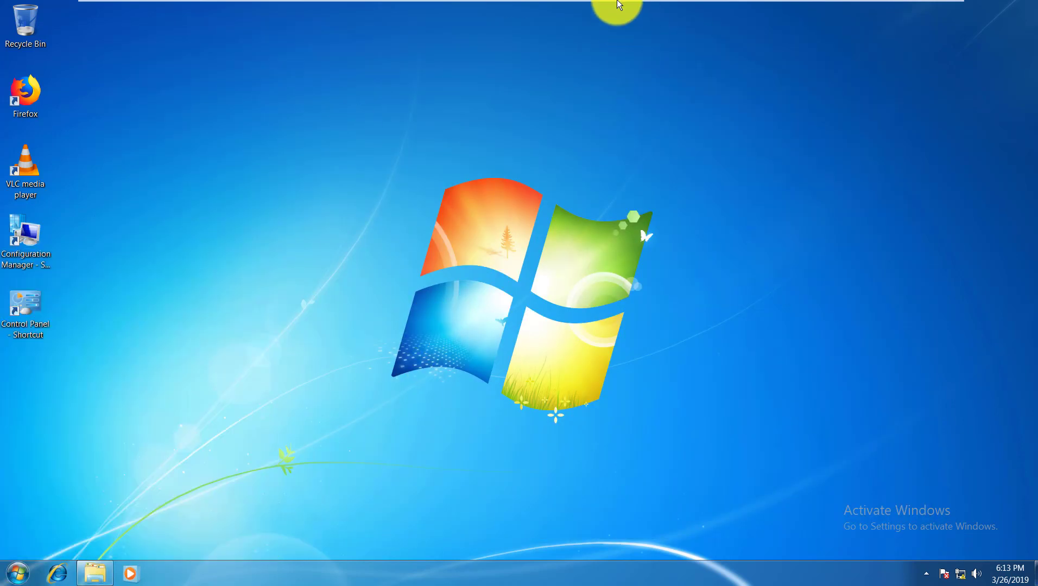
mouse_move(737, 5)
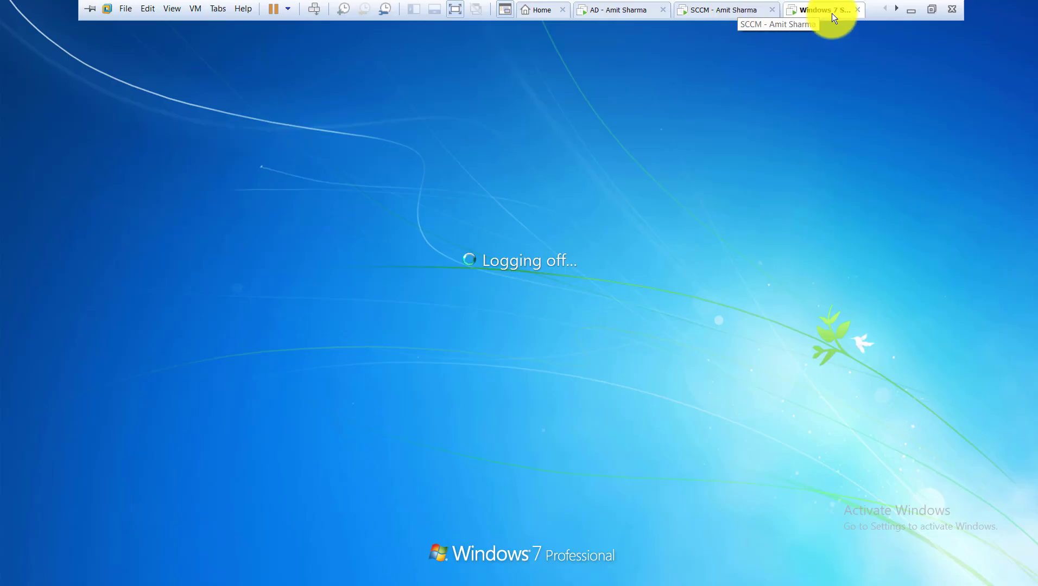
click(705, 10)
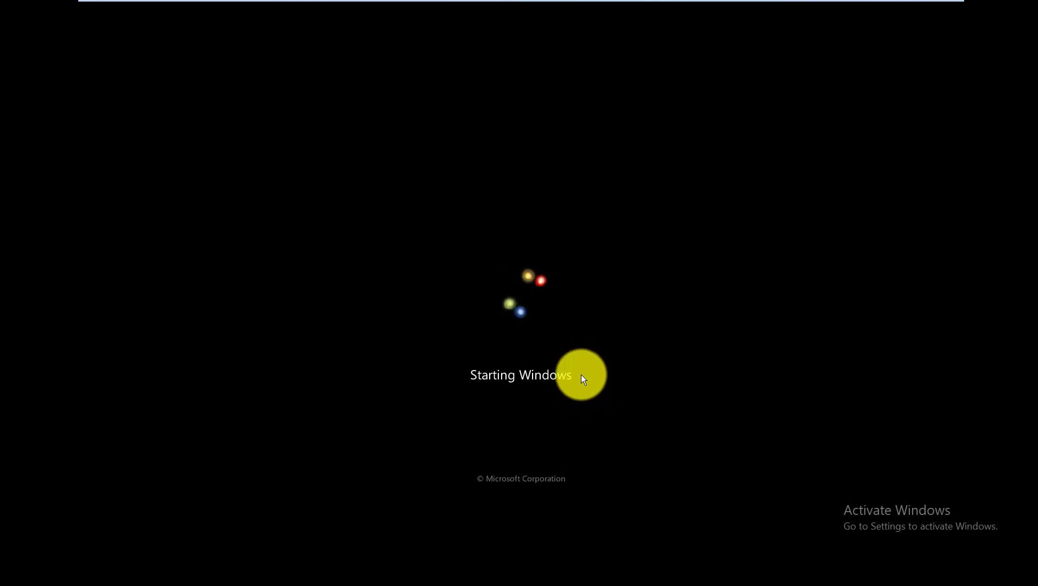
mouse_move(711, 4)
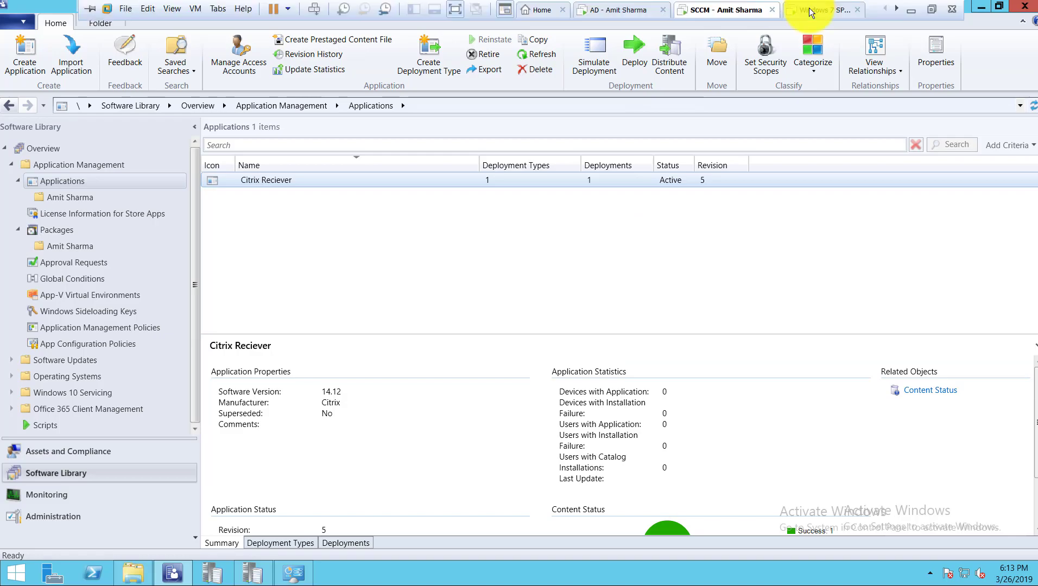
- Return to the Windows 7 client and log on to the domain account with its password
click(803, 13)
right_click(805, 13)
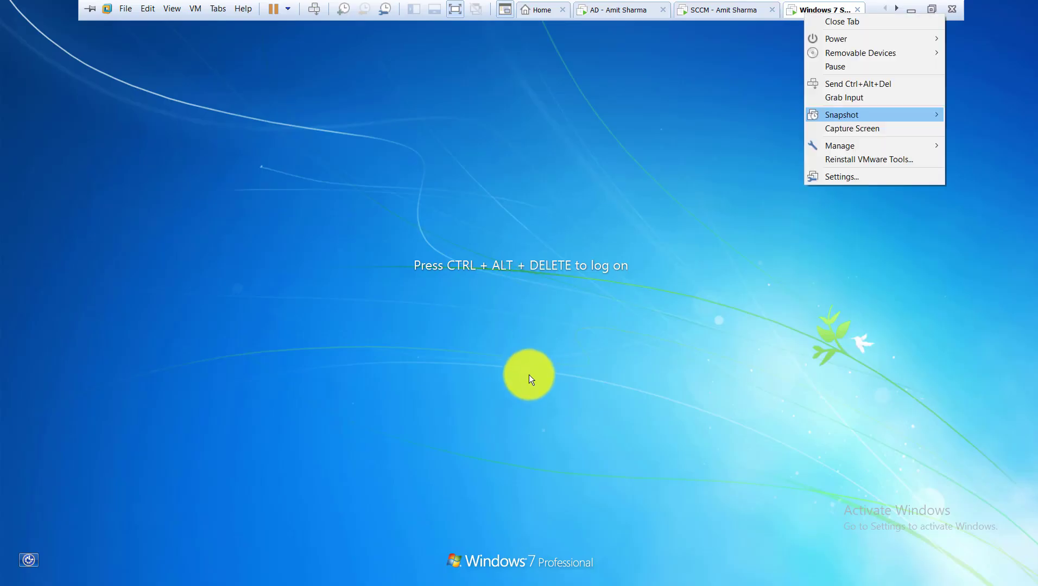
click(525, 353)
key(ctrl+alt+Insert)
click(522, 351)
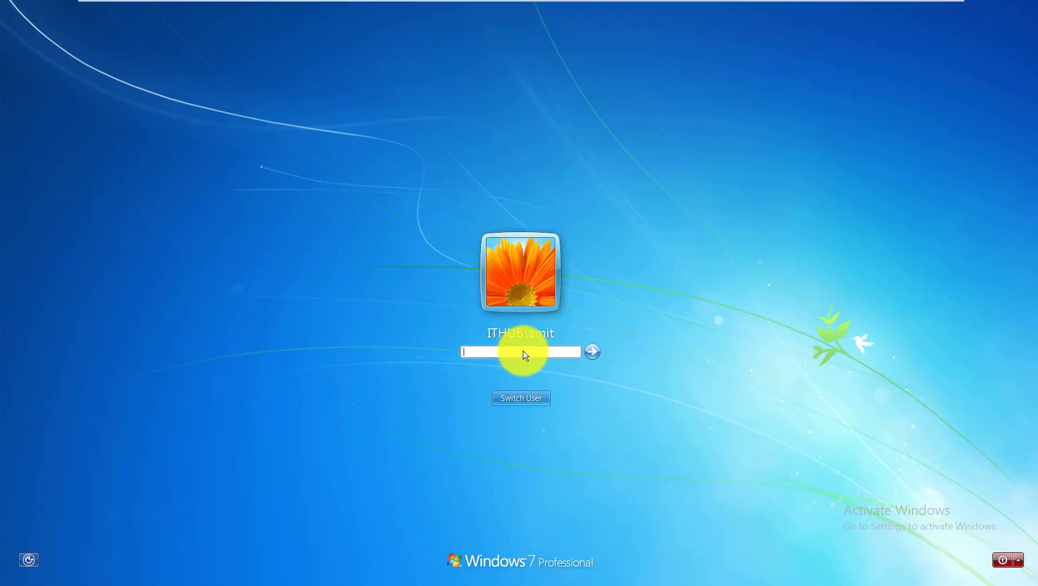
text(•••••)
key(Return)
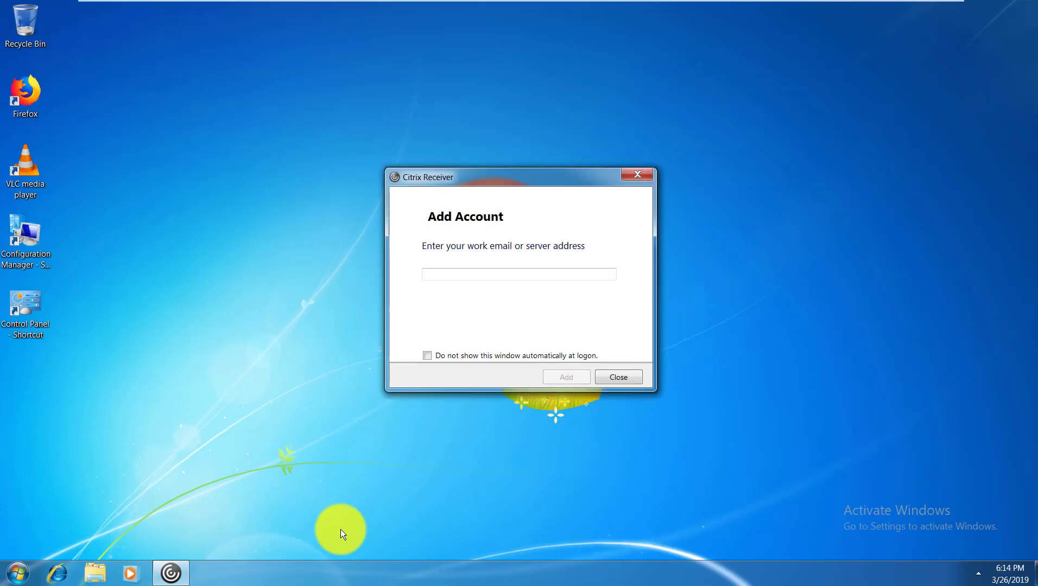
- Close the Citrix Receiver Add Account window, launch Software Center, and check on the SCCM server while it loads
click(638, 378)
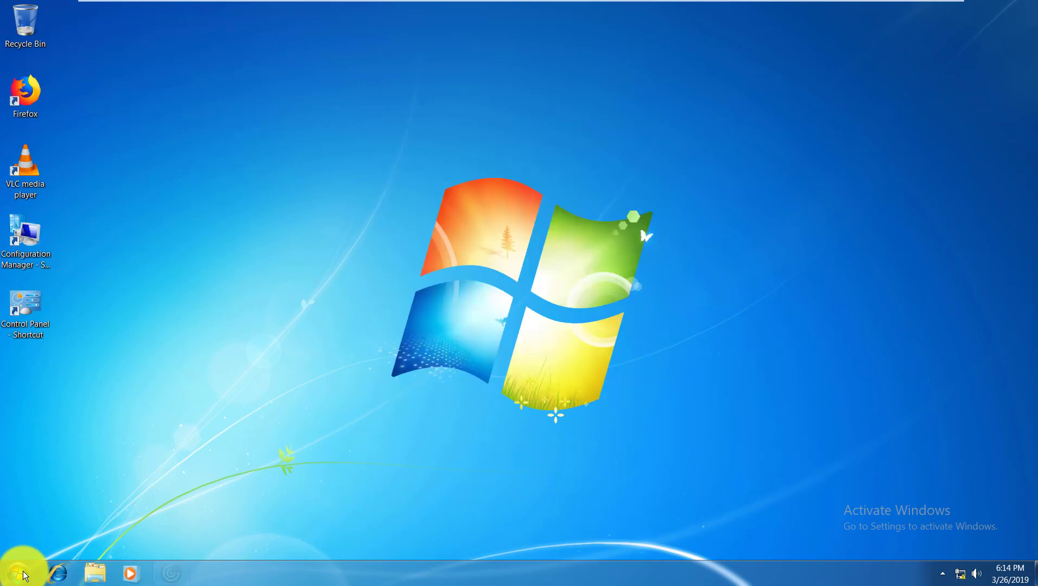
click(18, 574)
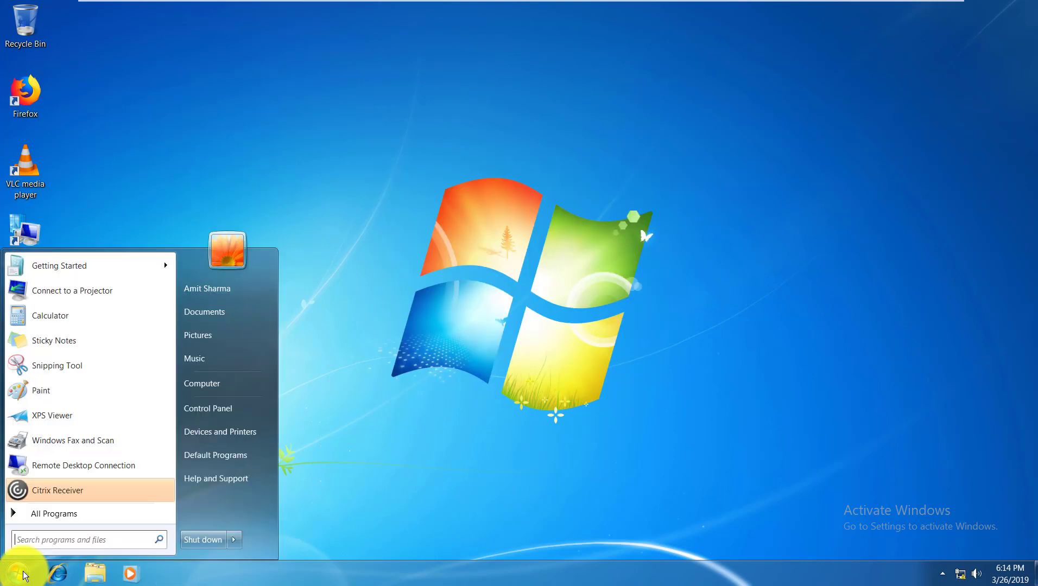
click(24, 574)
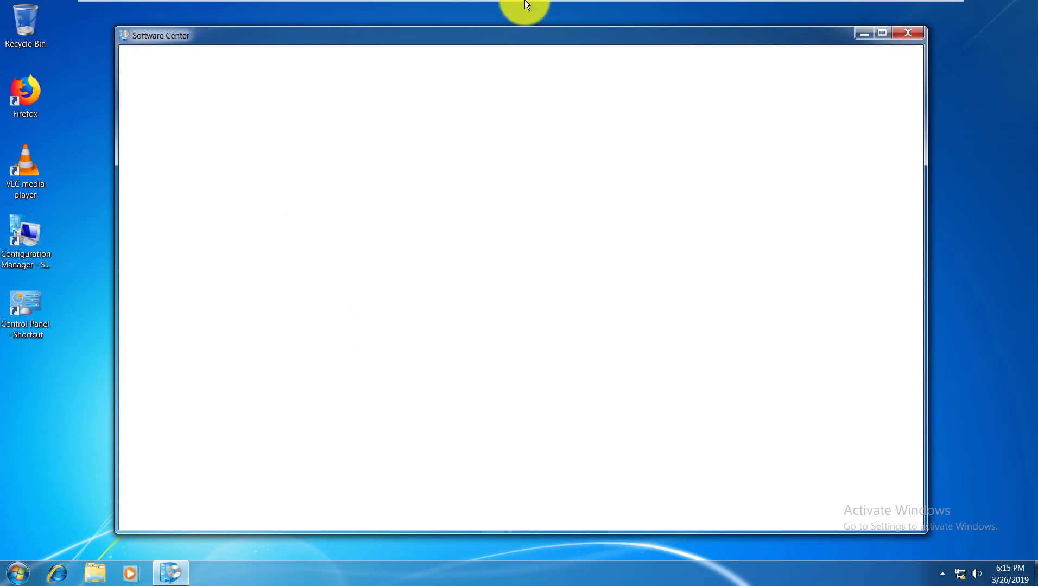
mouse_move(825, 12)
click(716, 5)
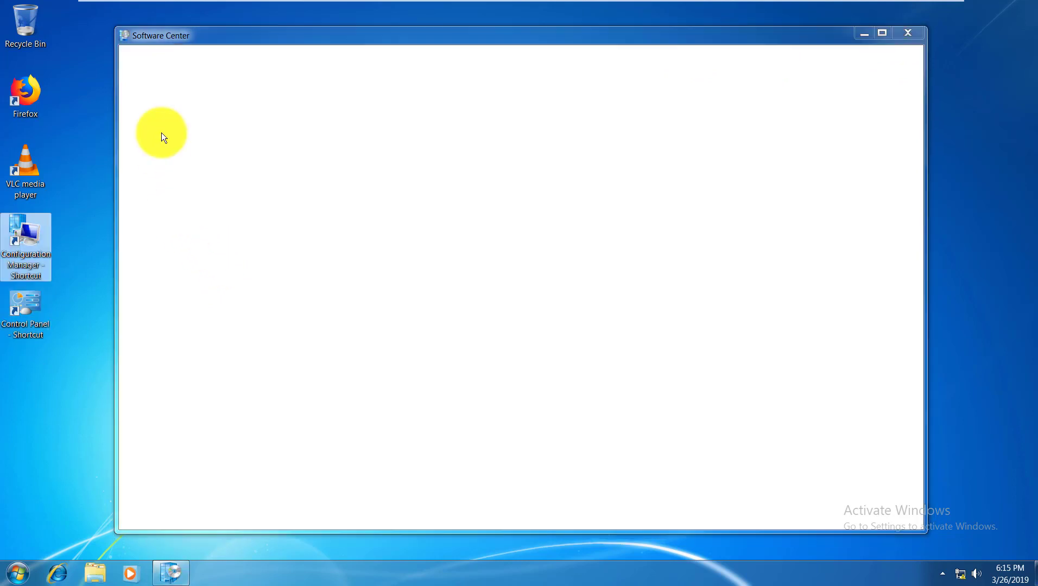
- Run the client's Machine Policy Retrieval & Evaluation and Application Deployment Evaluation cycles again, and close the Configuration Manager properties
click(222, 79)
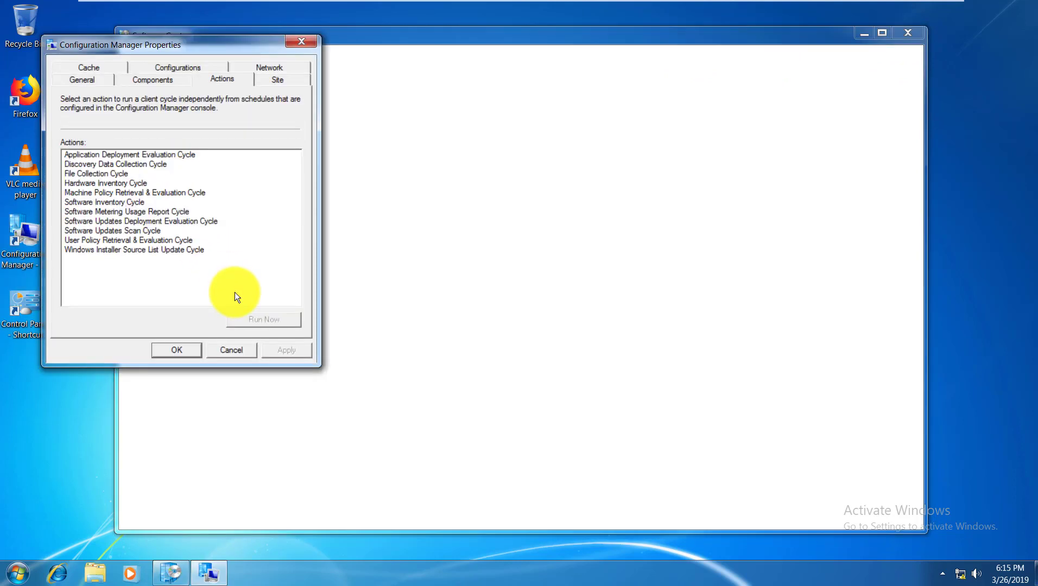
click(134, 193)
click(263, 319)
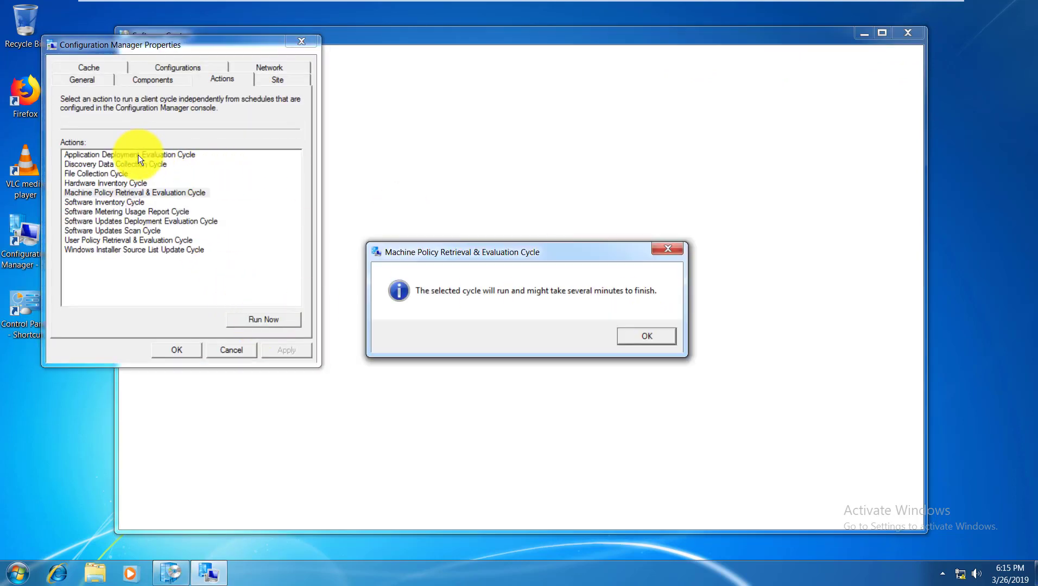
key(Return)
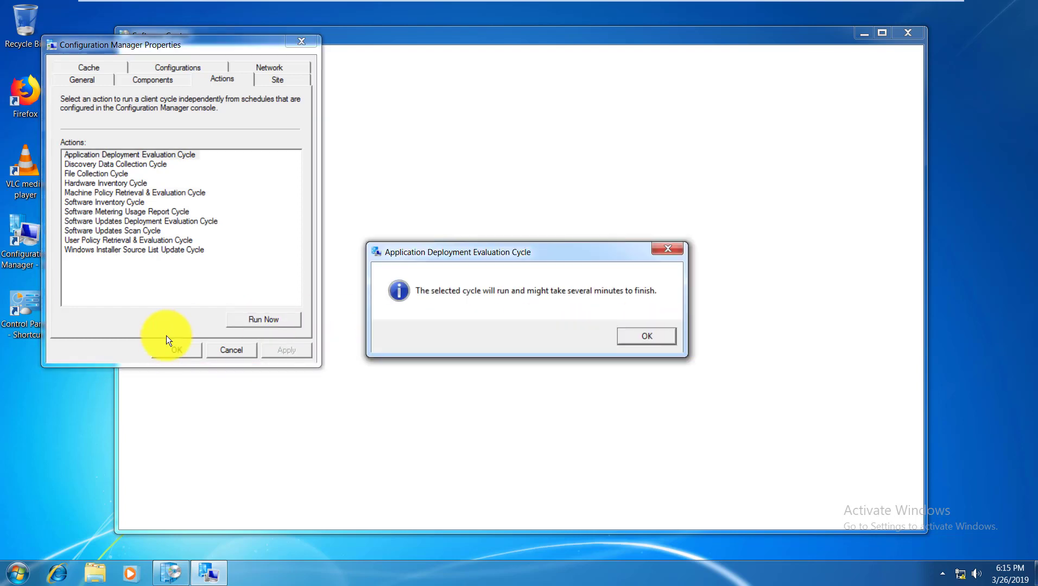
key(Return)
key(Return)
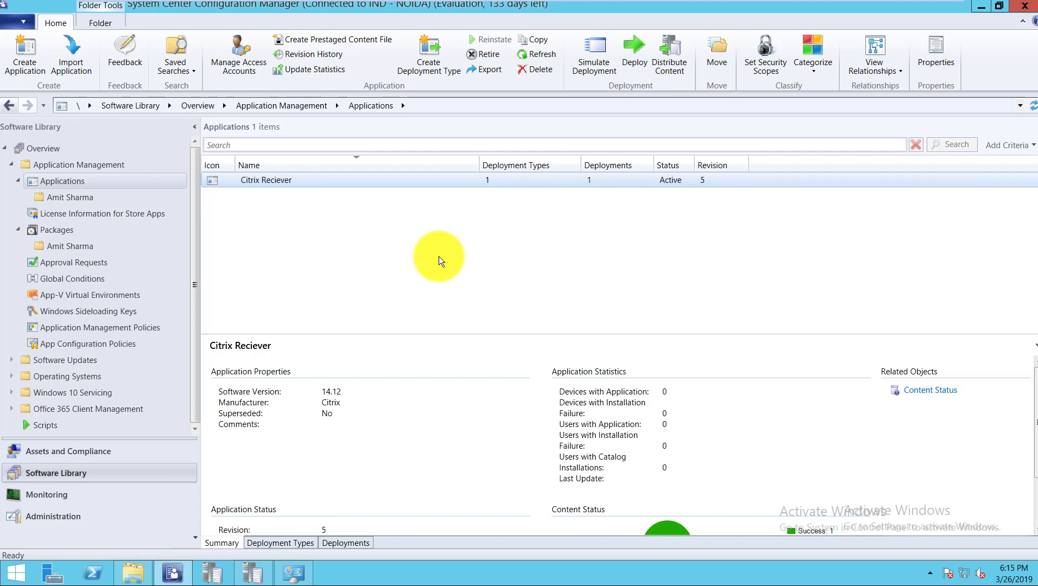
- Try to open the client's administrative share \\WIN7NEW\c$ from the SCCM server
key(super+r)
text(\\)
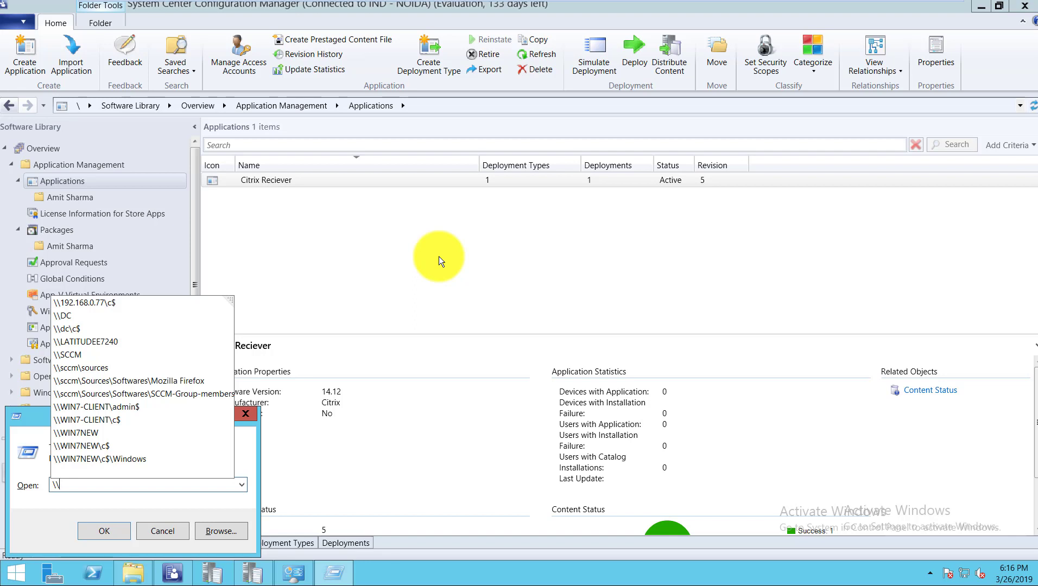
text(win)
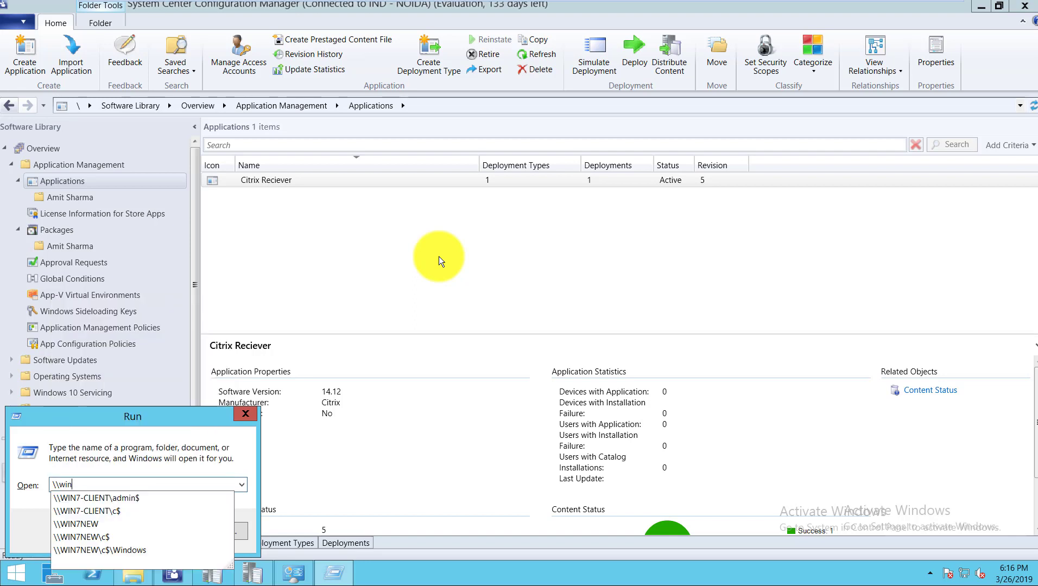
key(Down)
key(Down)
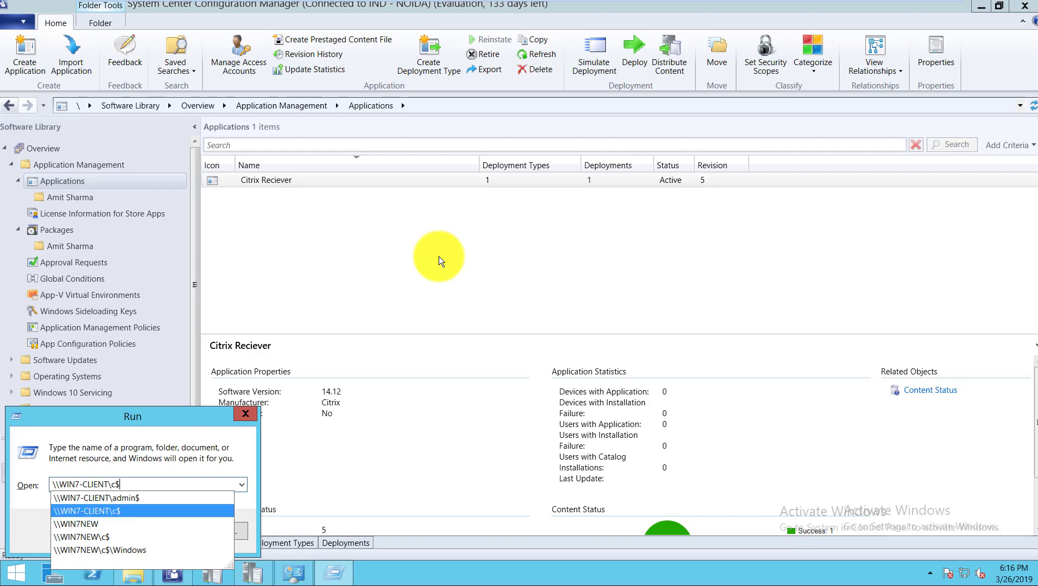
key(Down)
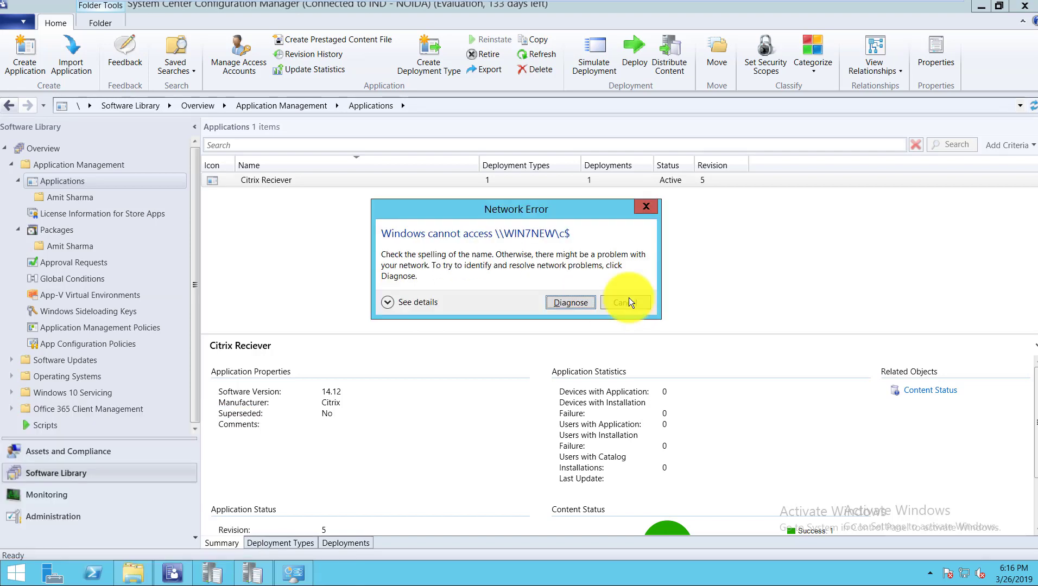
click(628, 298)
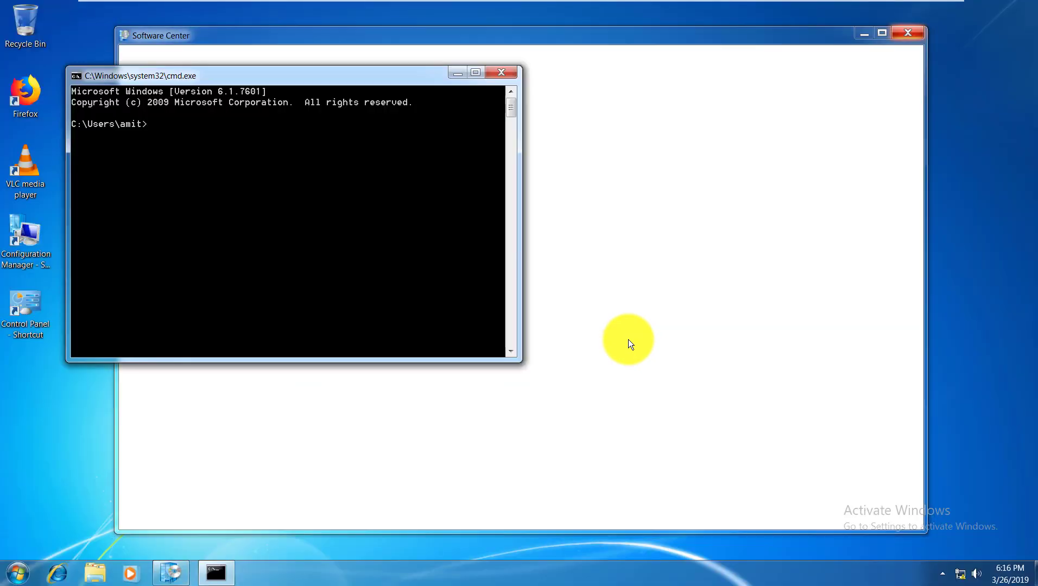
- Look up the Windows 7 client's computer name and IP address at its Command Prompt with hostname and ipconfig
text(hostname)
key(Return)
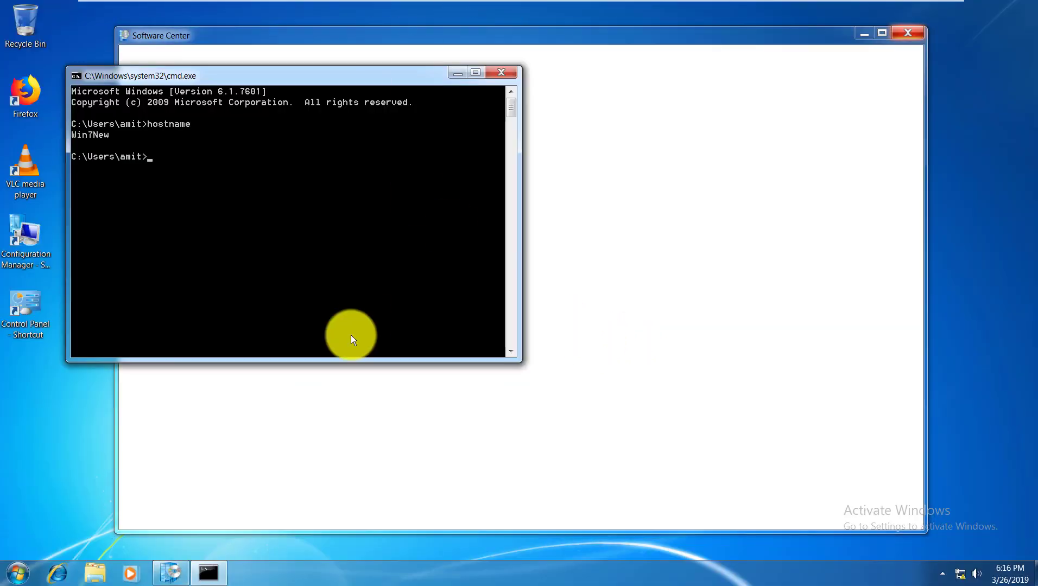
text(ipco)
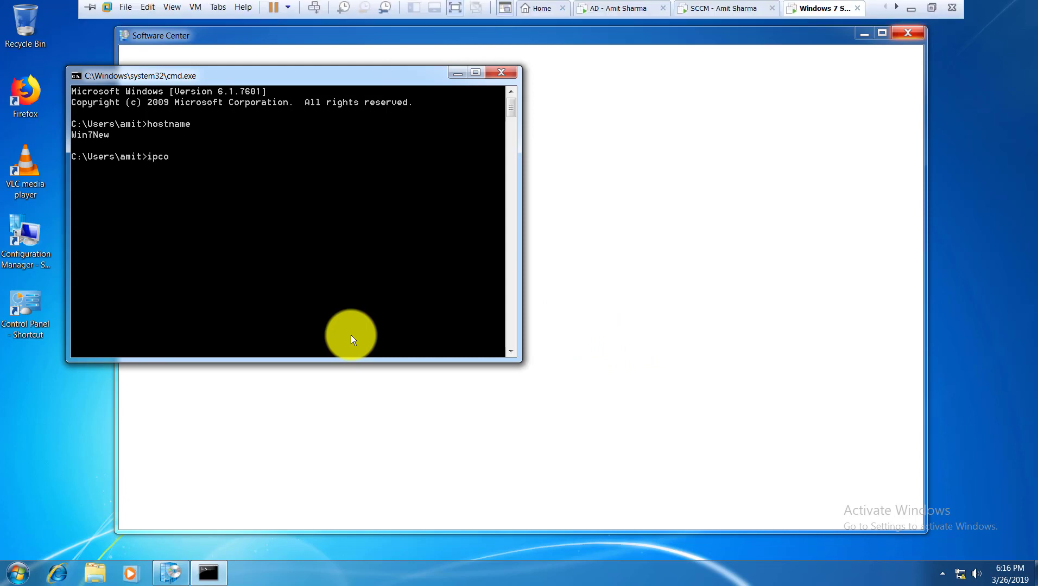
text(nfig)
key(Return)
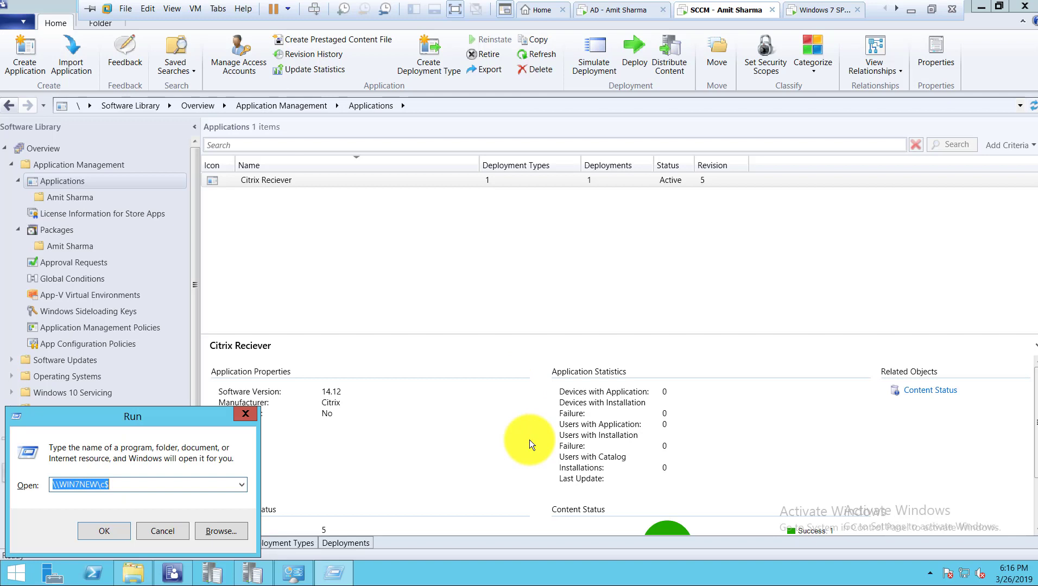
- Open the client's administrative share \\192.168.0.77\c$ from the SCCM server
text(\\1)
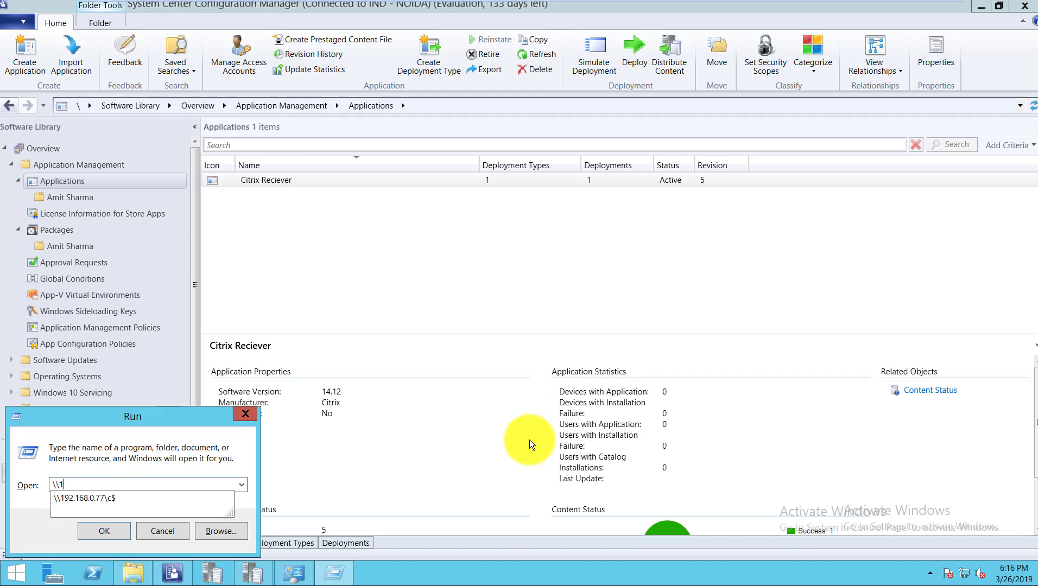
text(92)
key(Down)
key(Return)
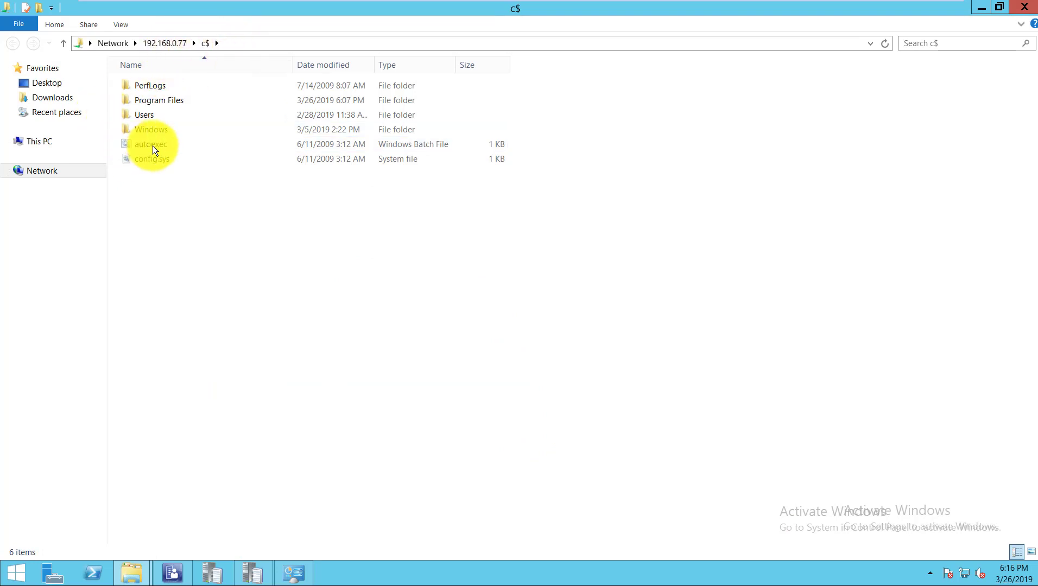
- Browse the client's share to the Windows\CCM\Logs folder to find the application deployment logs
key(w)
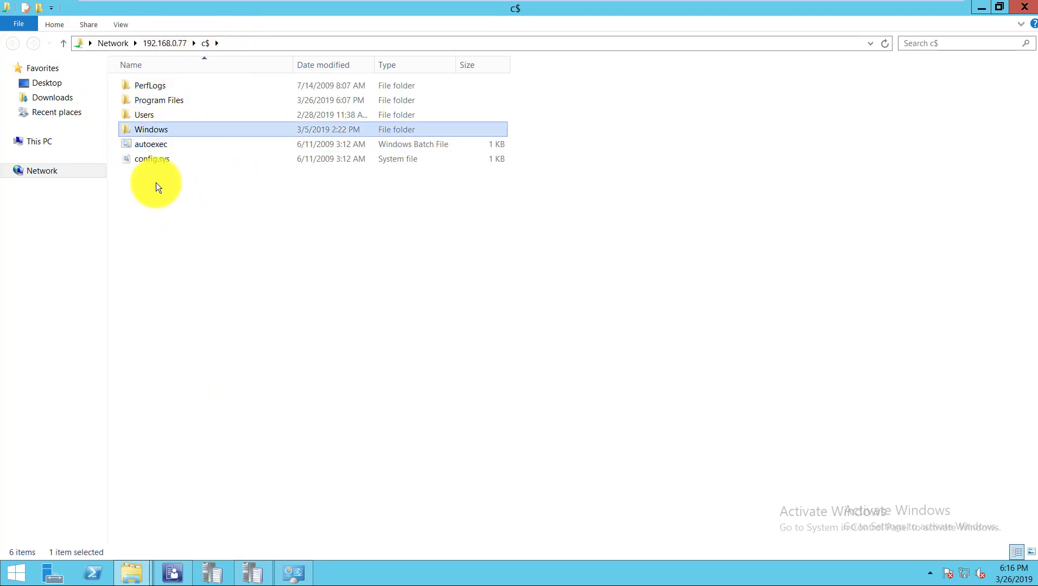
key(Return)
click(152, 171)
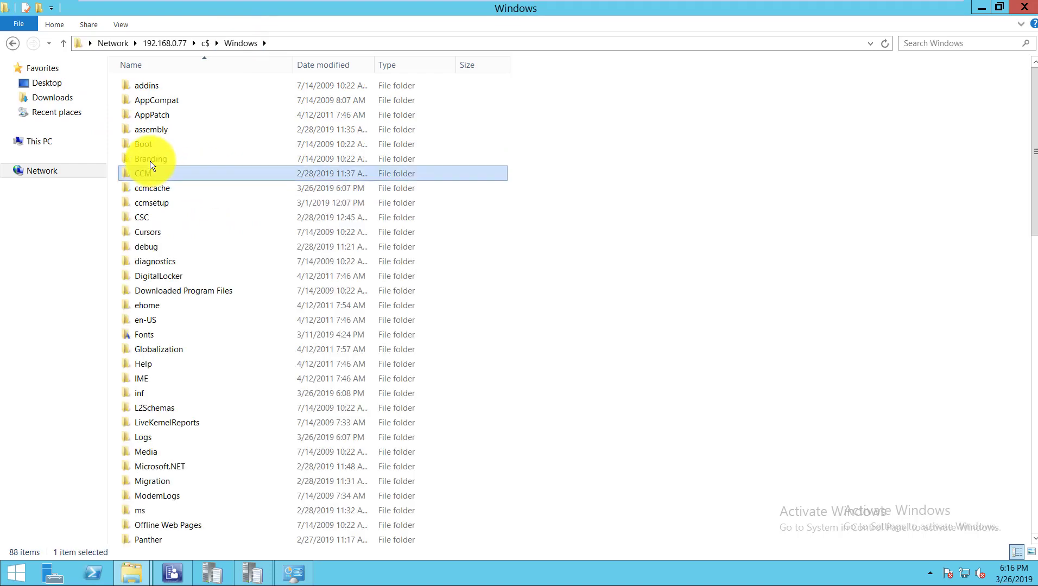
key(Return)
key(l)
key(Return)
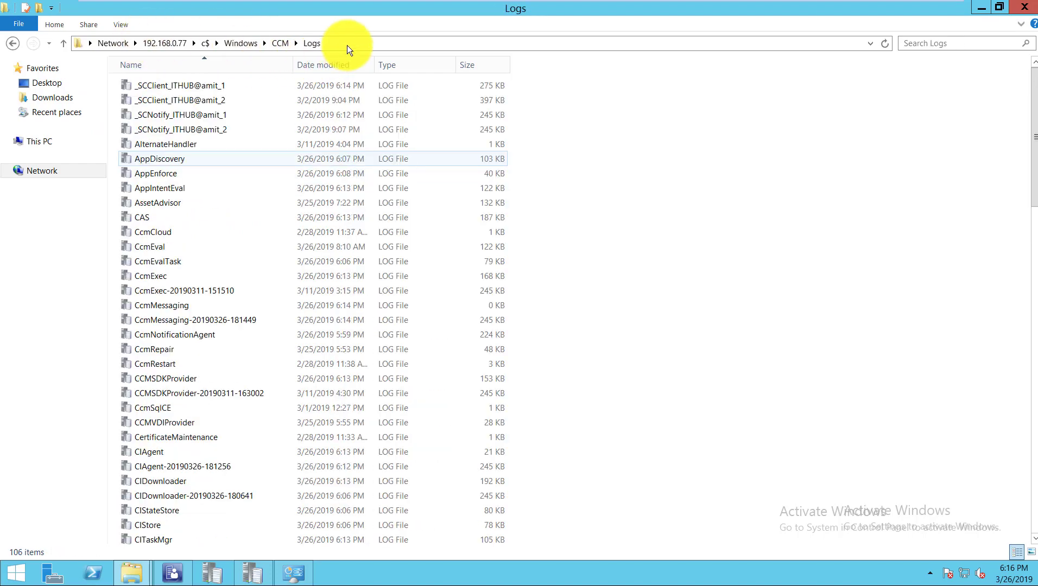
click(161, 207)
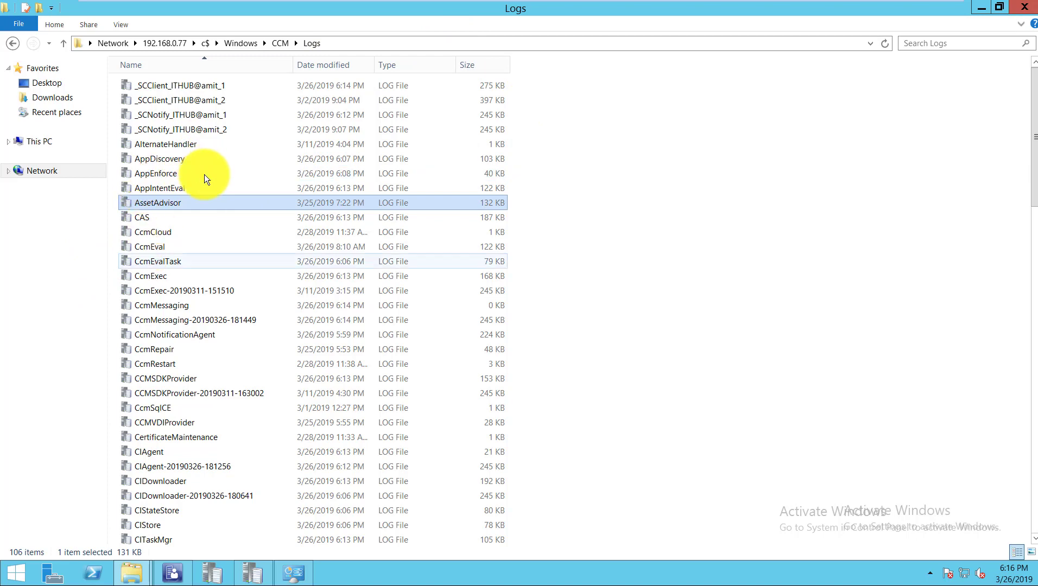
- Open the client's AppDiscovery log and read the entry about performing detection of the Citrix deployment type
key(Up)
key(Up)
key(Up)
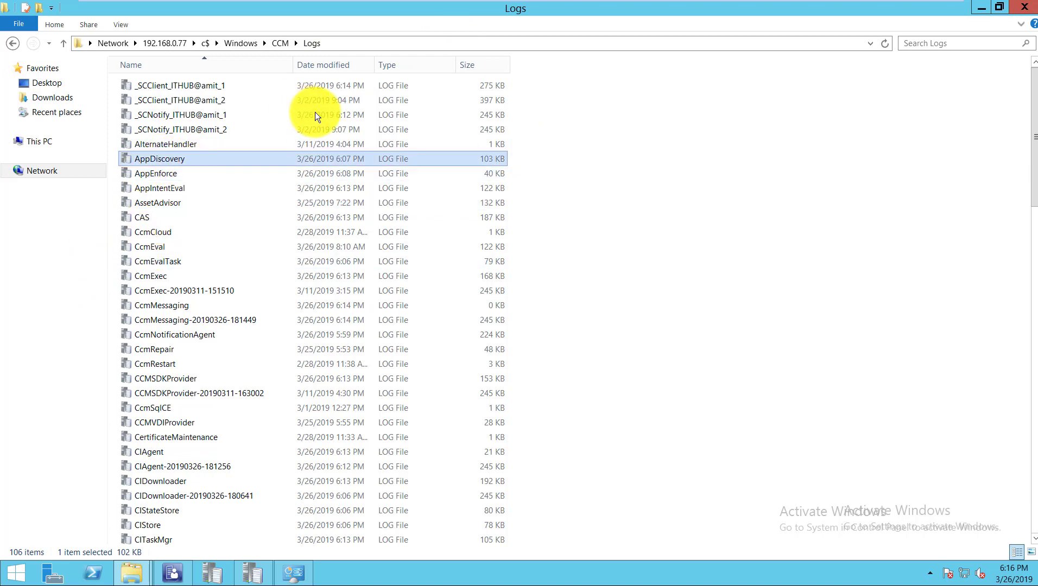
key(Return)
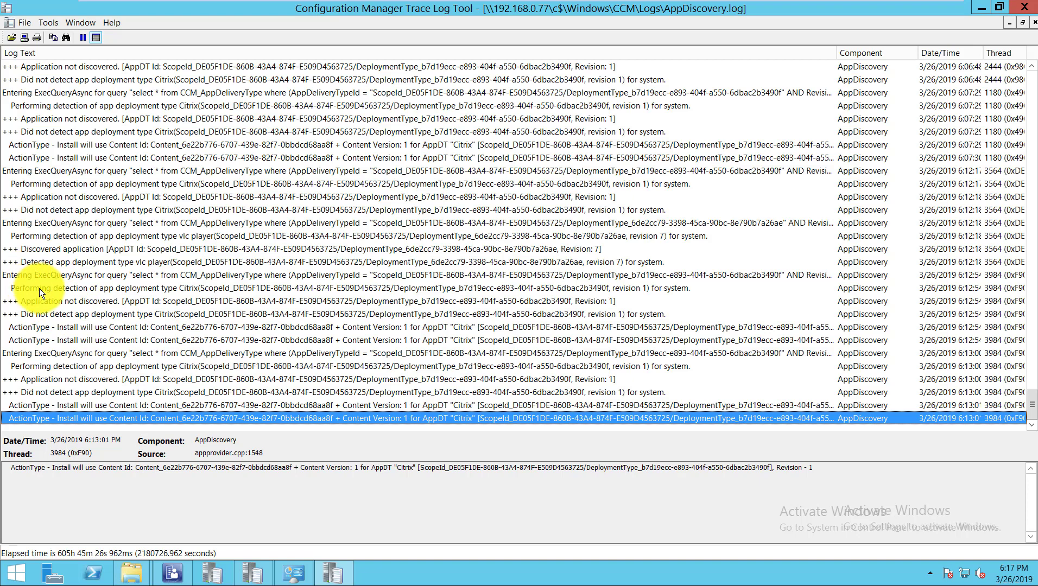
click(47, 300)
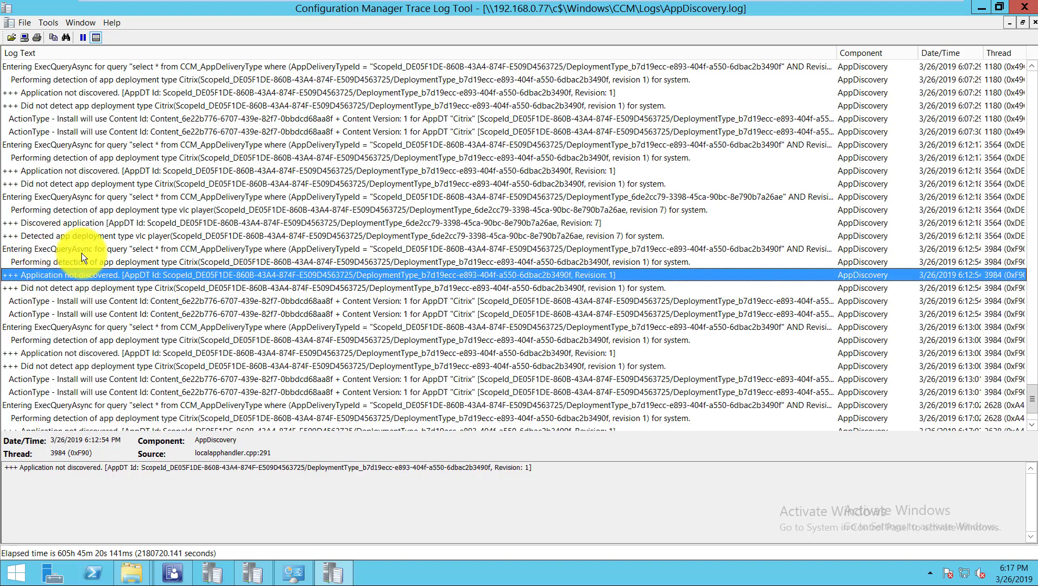
click(259, 253)
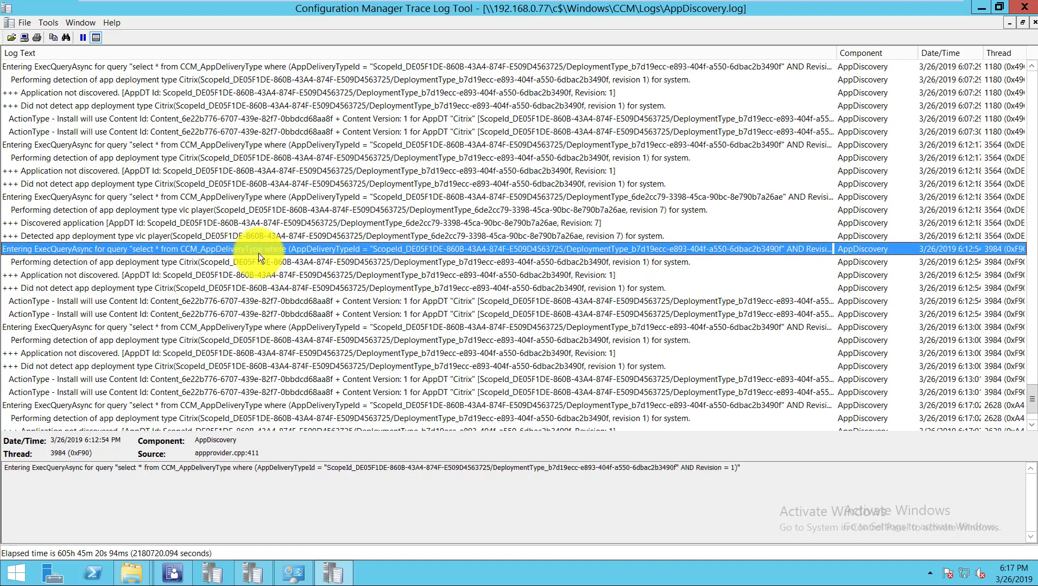
click(118, 263)
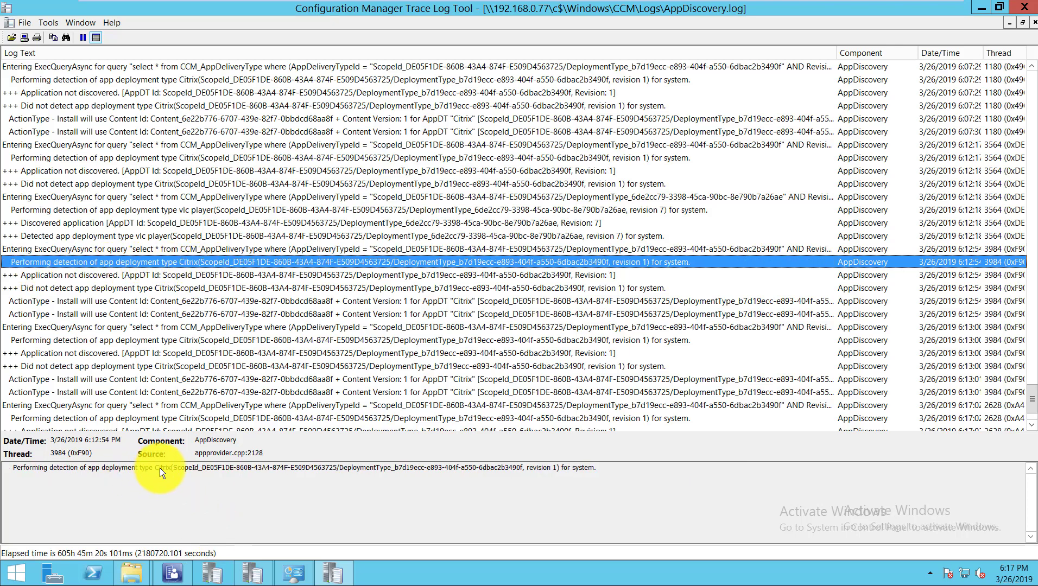
drag(171, 468, 1, 478)
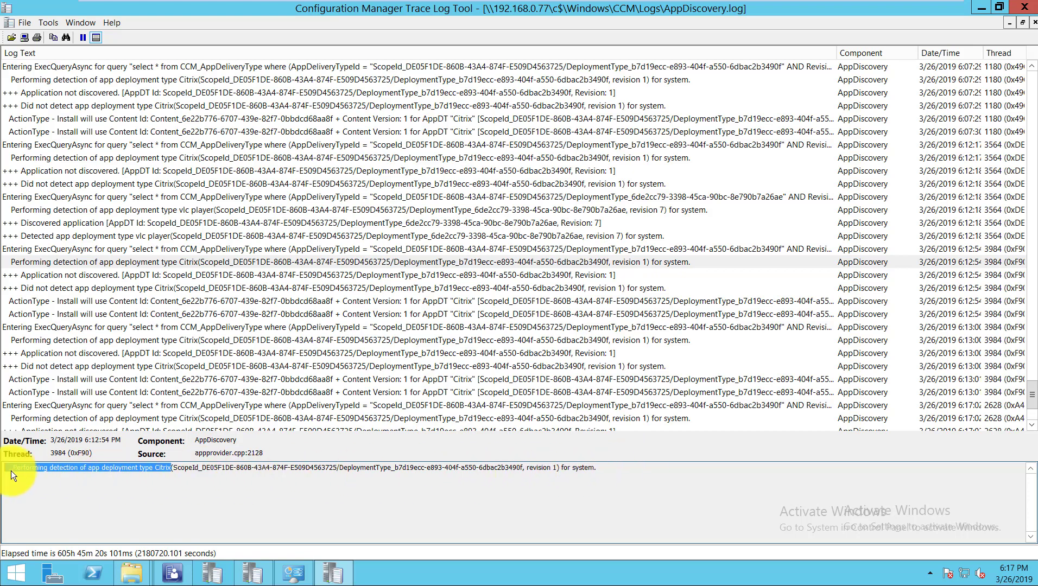
drag(11, 474, 113, 263)
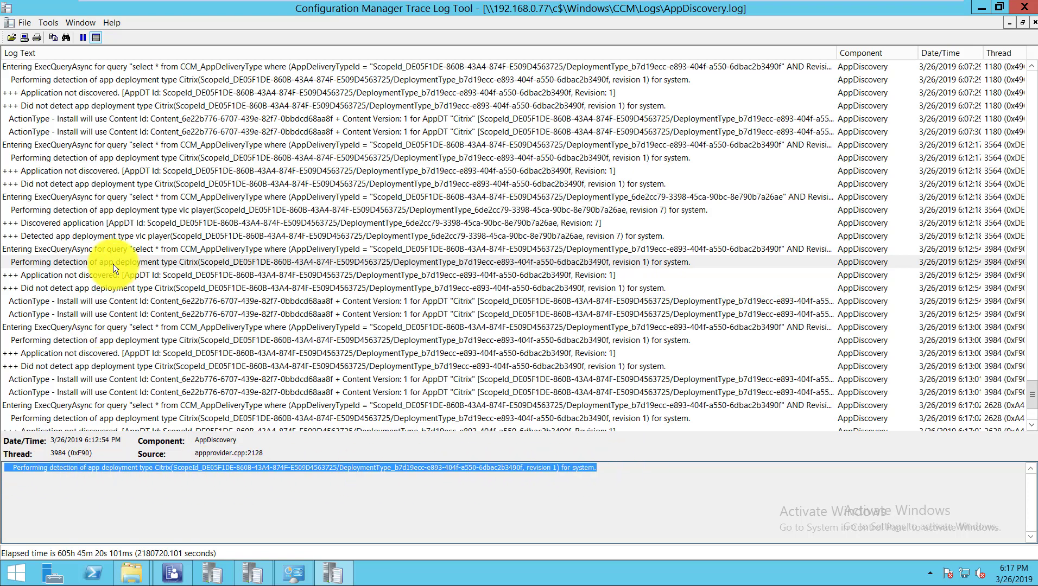
click(113, 265)
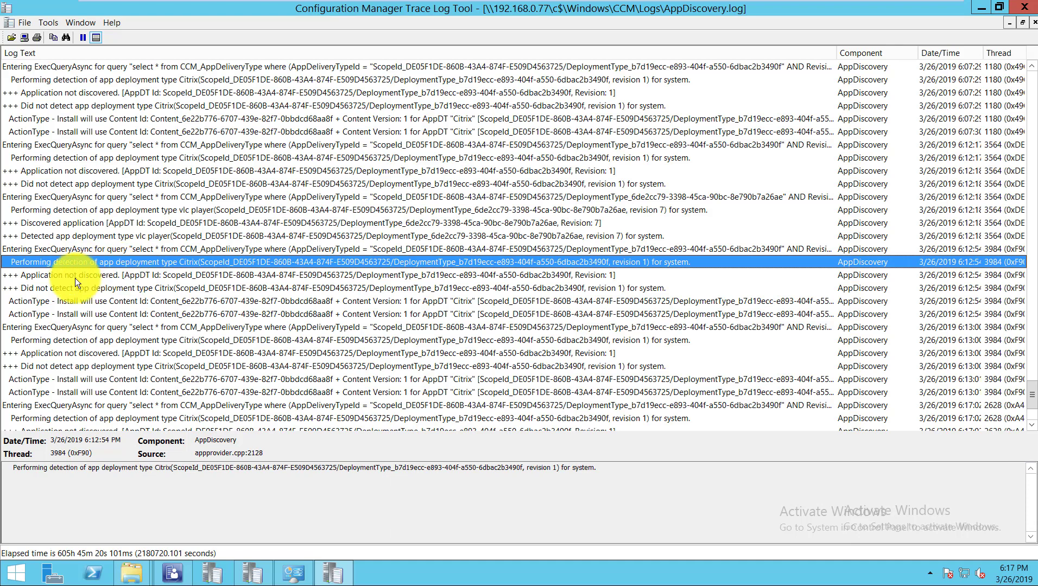
- Read the result entries that follow the Citrix detection attempt, and close the AppDiscovery log
click(40, 276)
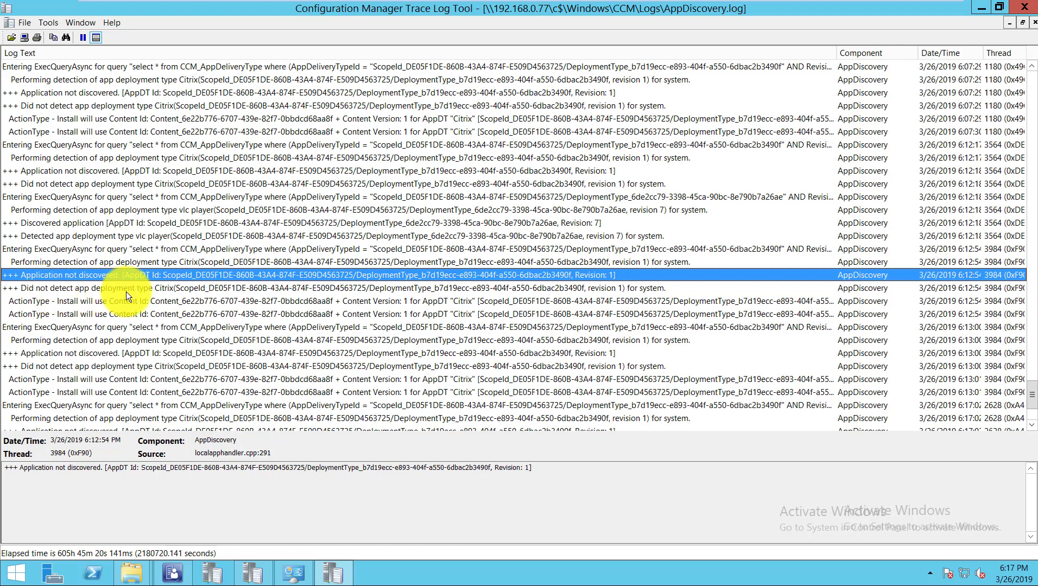
click(185, 288)
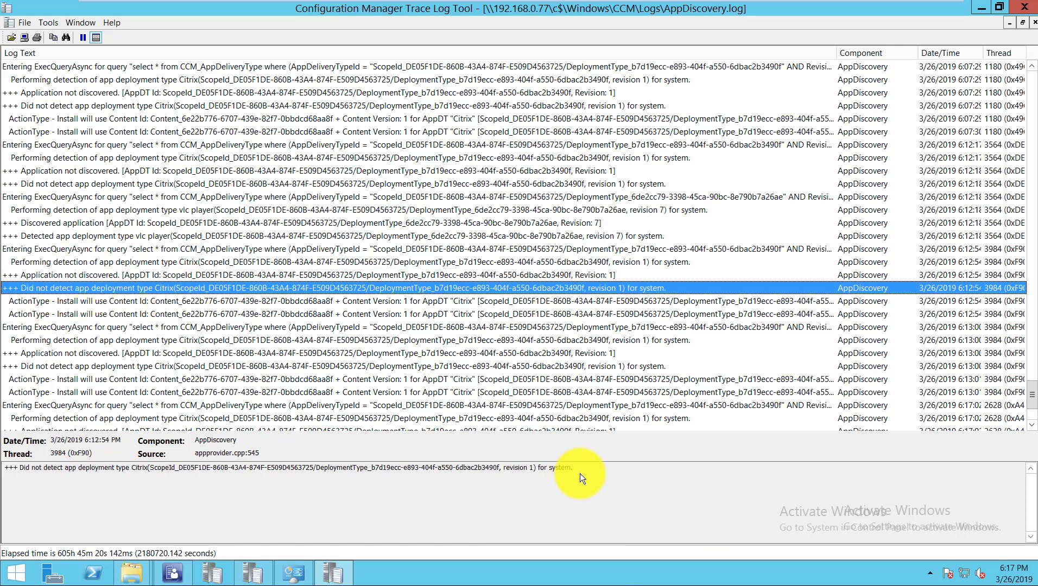
drag(60, 465, 20, 467)
key(ctrl+a)
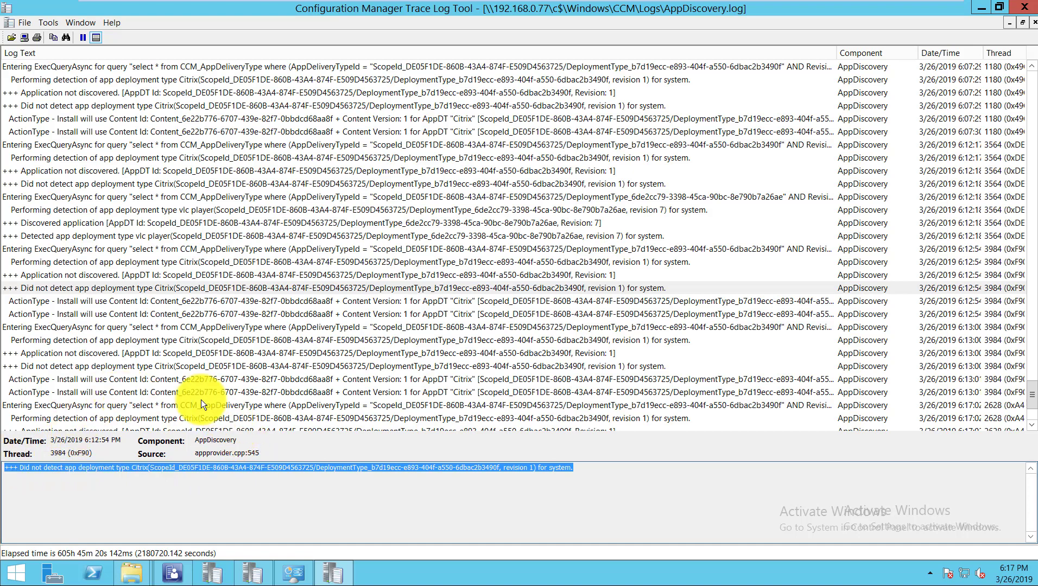
click(1022, 8)
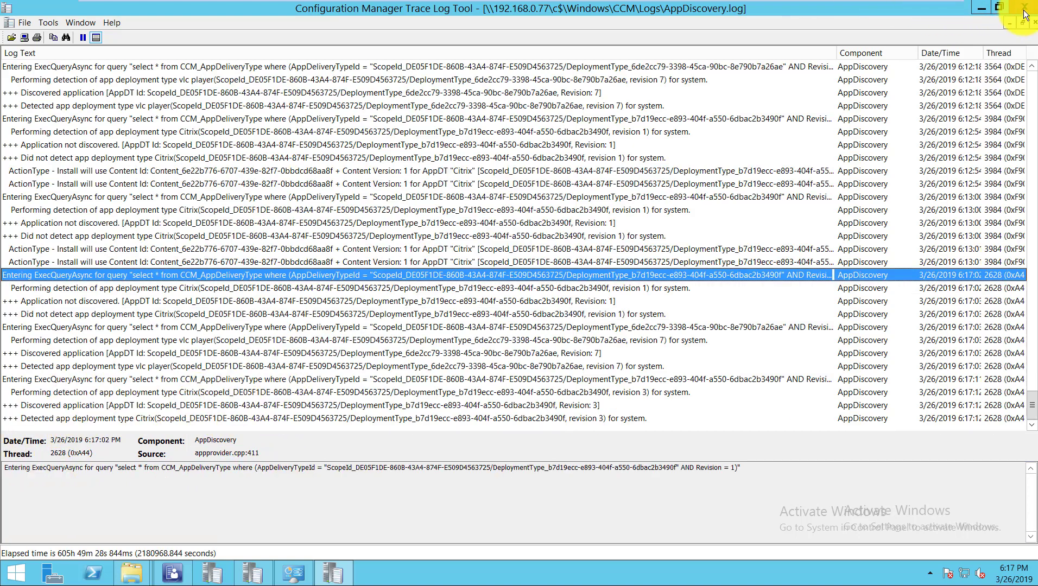
key(alt+F4)
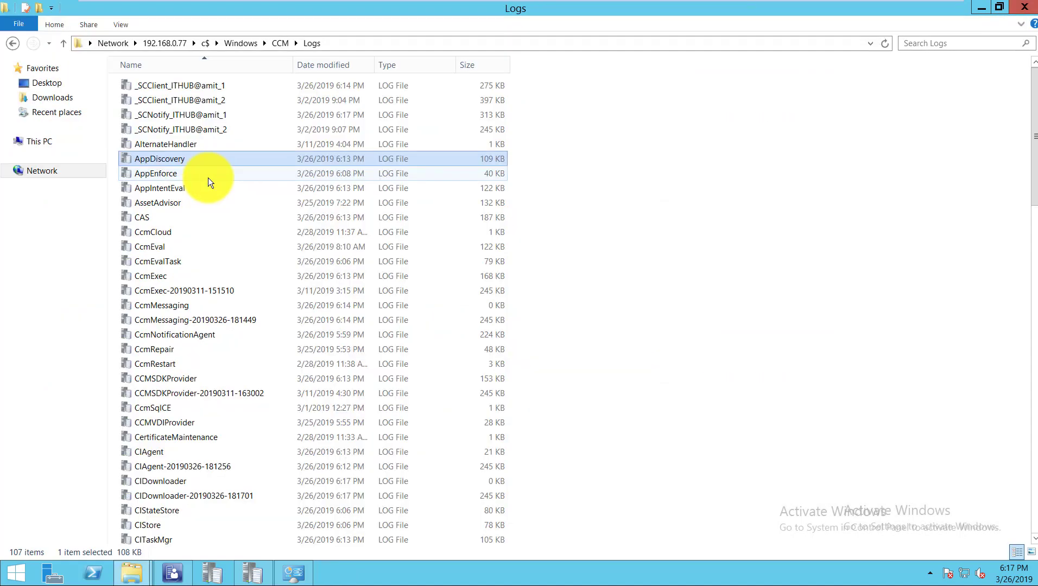
- Open the client's AppIntentEval log and examine its Citrix Reciever state and deployment type dependency entries
key(Down)
key(Down)
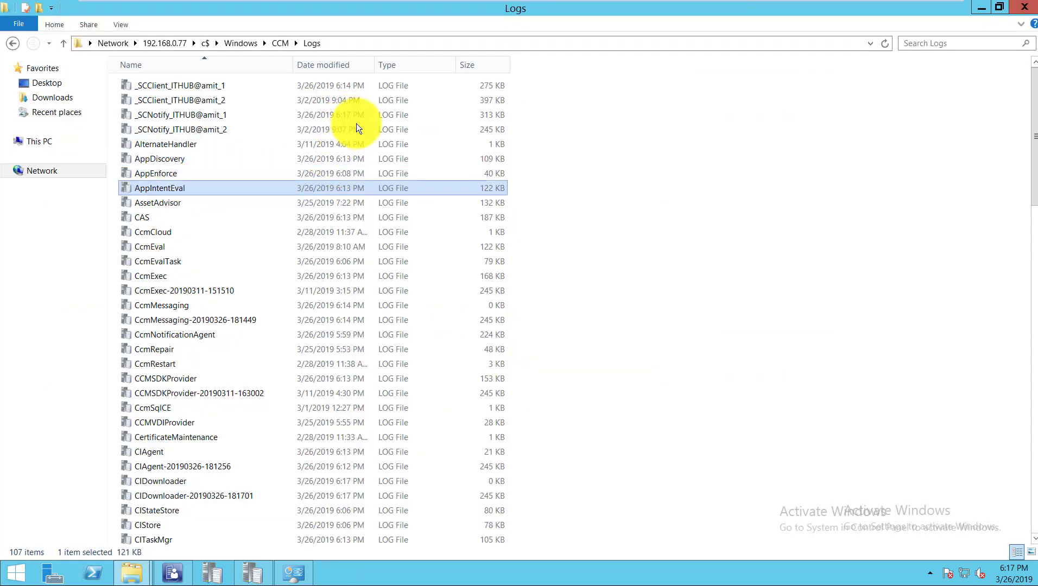
key(Return)
mouse_move(364, 133)
mouse_down()
mouse_move(749, 28)
mouse_move(723, 6)
mouse_up()
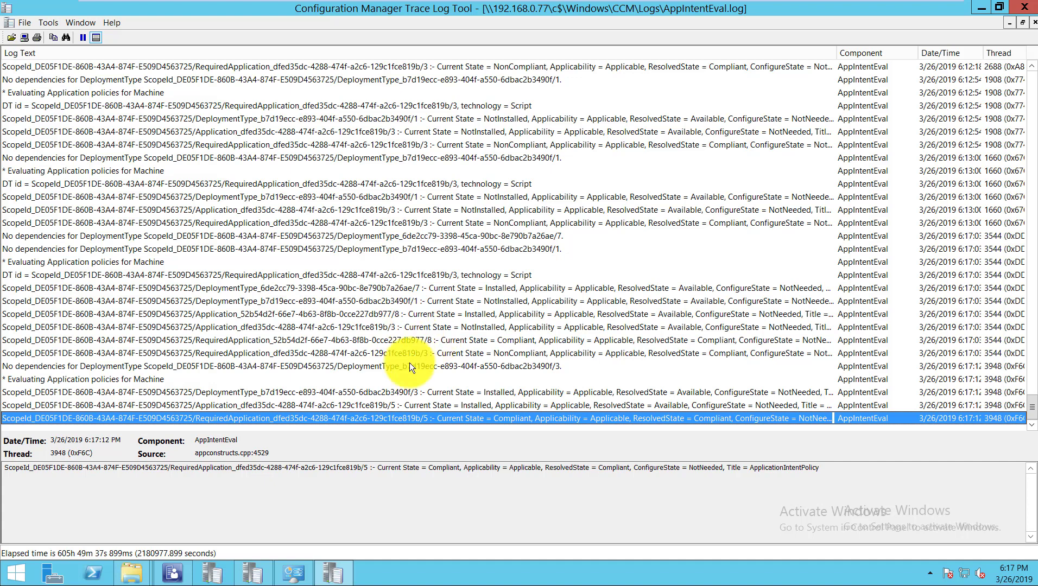
click(379, 327)
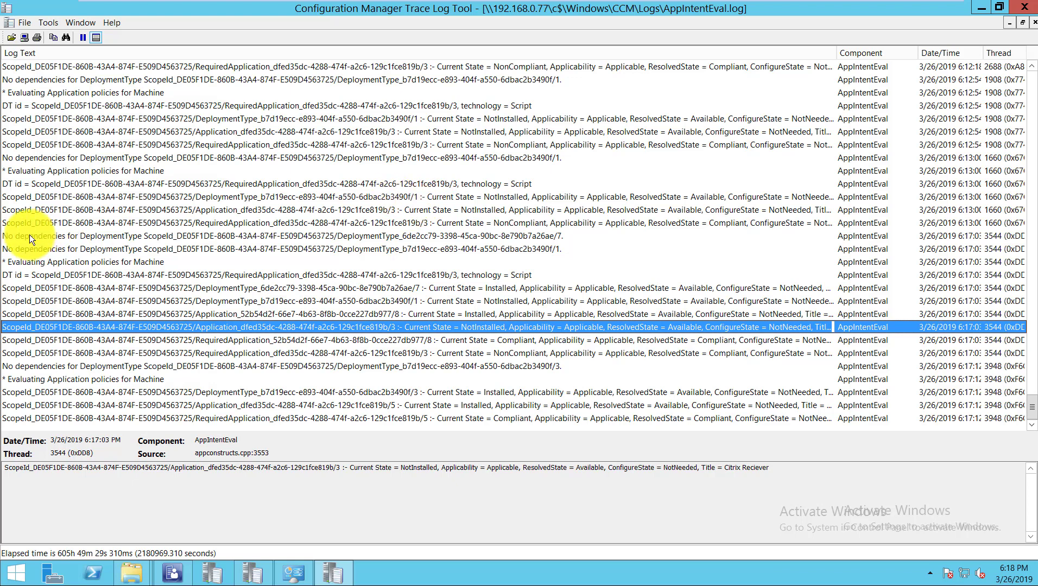
click(54, 238)
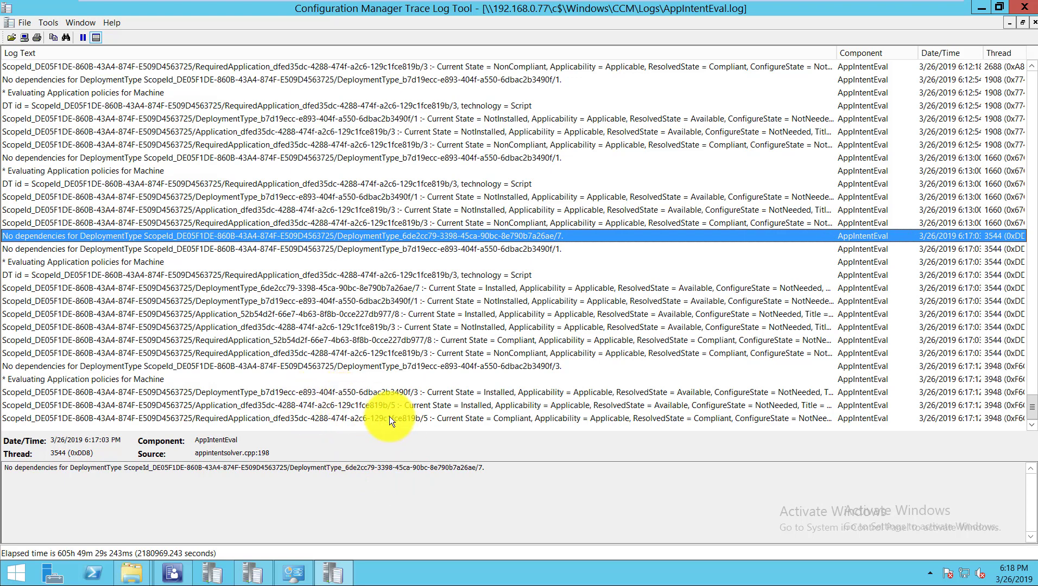
- Examine the current state recorded in the last required-application entry of the AppIntentEval log
click(485, 422)
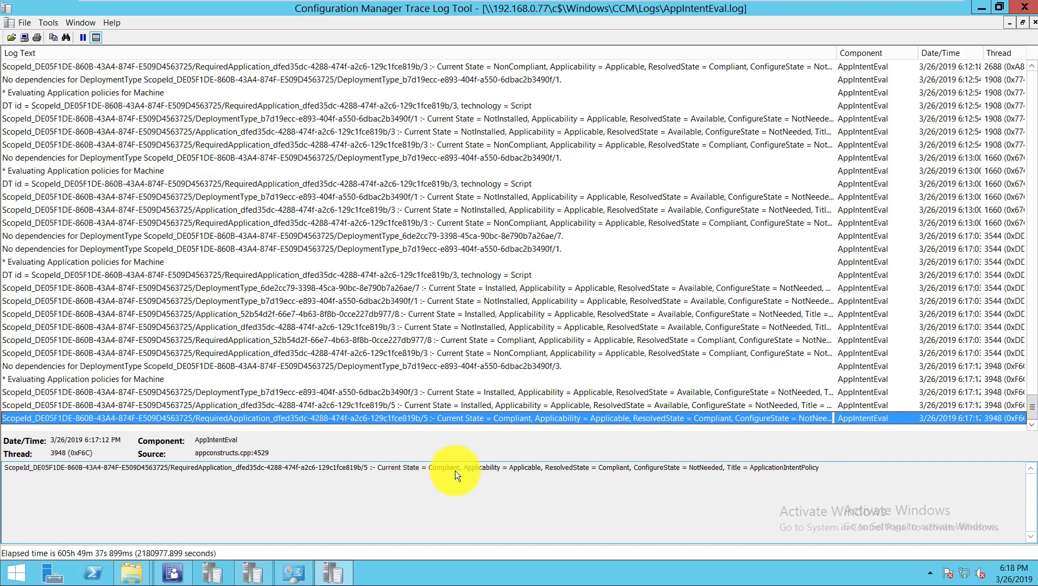
drag(407, 467, 462, 468)
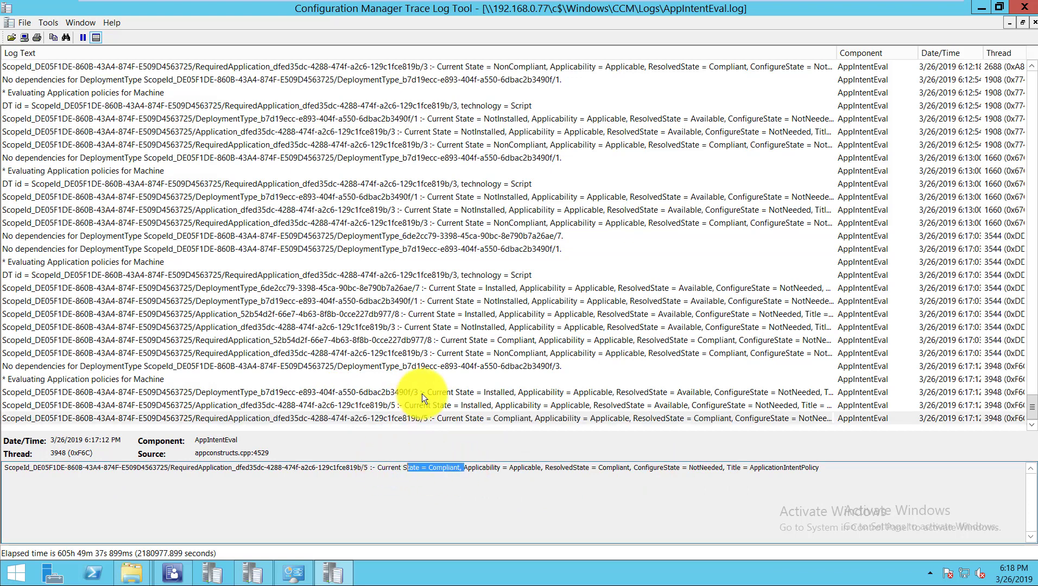
key(shift+Left)
key(shift+Left)
key(shift+Left)
key(shift+Left)
key(shift+Left)
key(shift+Left)
key(shift+Left)
key(shift+Left)
- Compare the current state in the latest Citrix Reciever application entry with the required-application entry below it
key(Up)
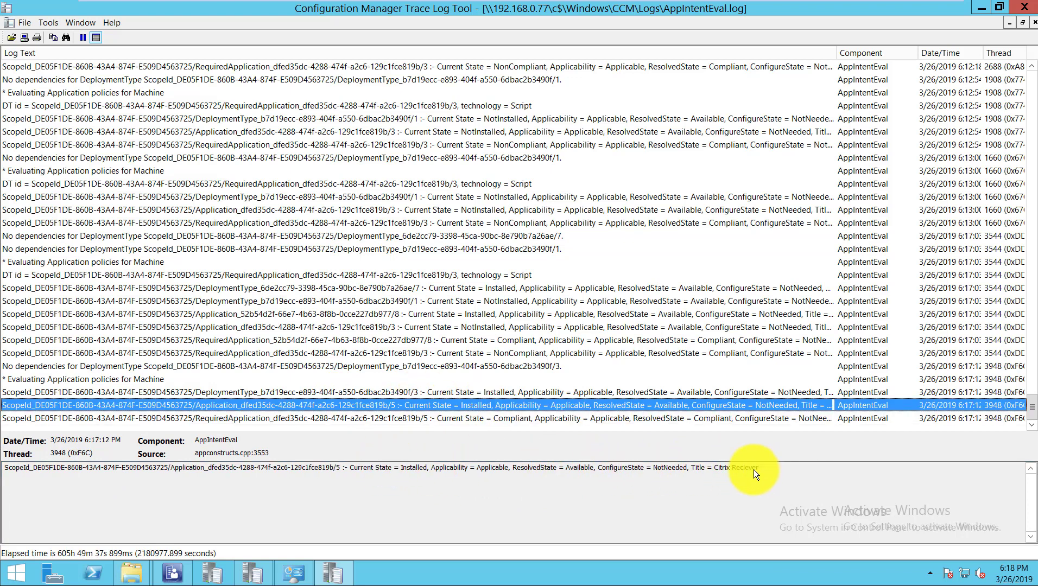
drag(422, 466, 398, 460)
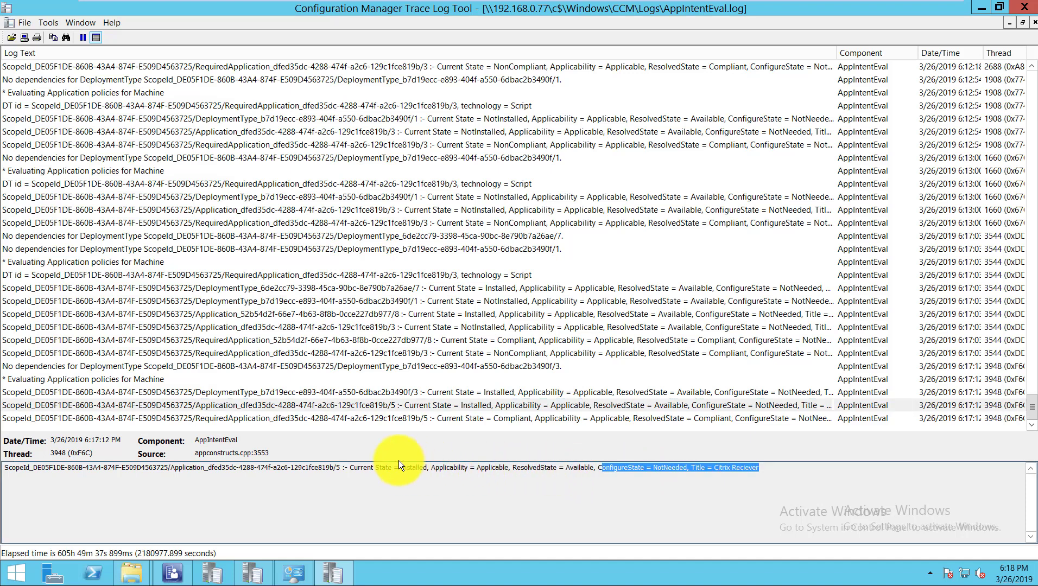
key(shift+Left)
key(shift+Left)
key(shift+Left)
key(shift+Left)
key(shift+Left)
key(shift+Left)
key(shift+Left)
key(shift+Left)
key(shift+Left)
key(shift+Left)
key(shift+Left)
key(shift+Left)
key(shift+Left)
key(shift+Left)
key(shift+Left)
key(shift+Left)
key(shift+Left)
key(shift+Left)
key(shift+Left)
key(shift+Left)
click(470, 419)
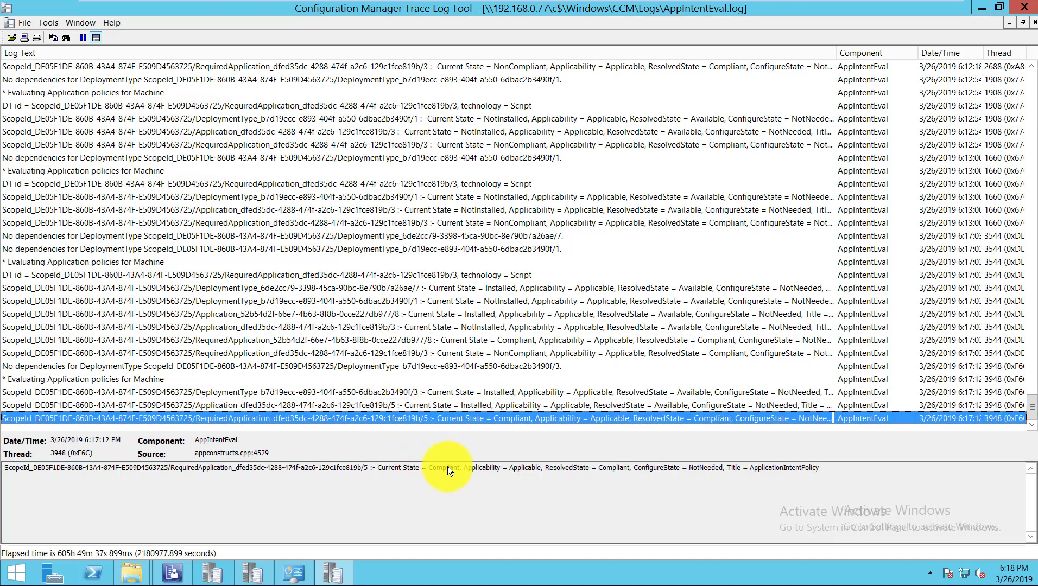
key(Tab)
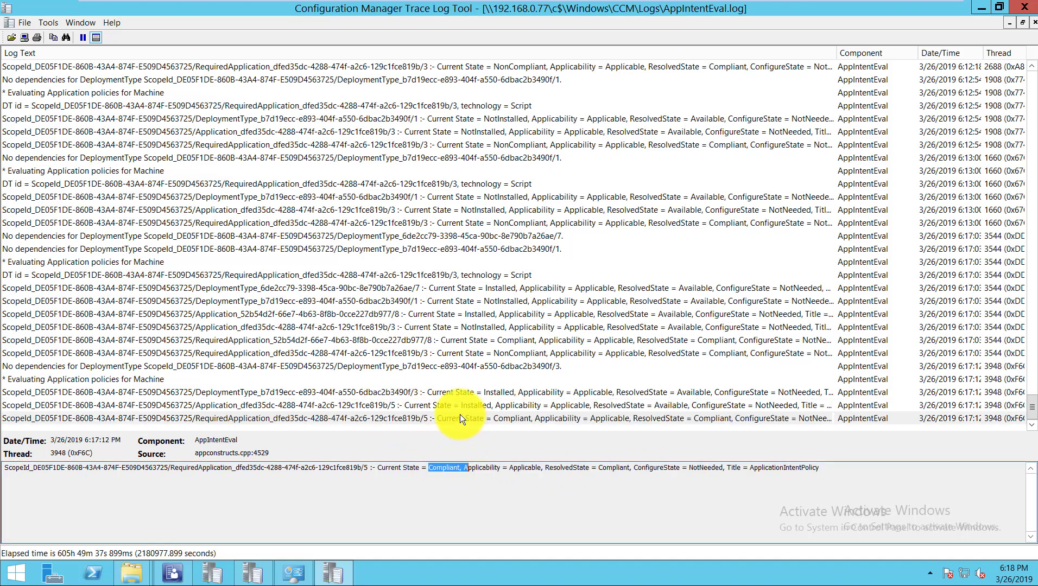
key(Tab)
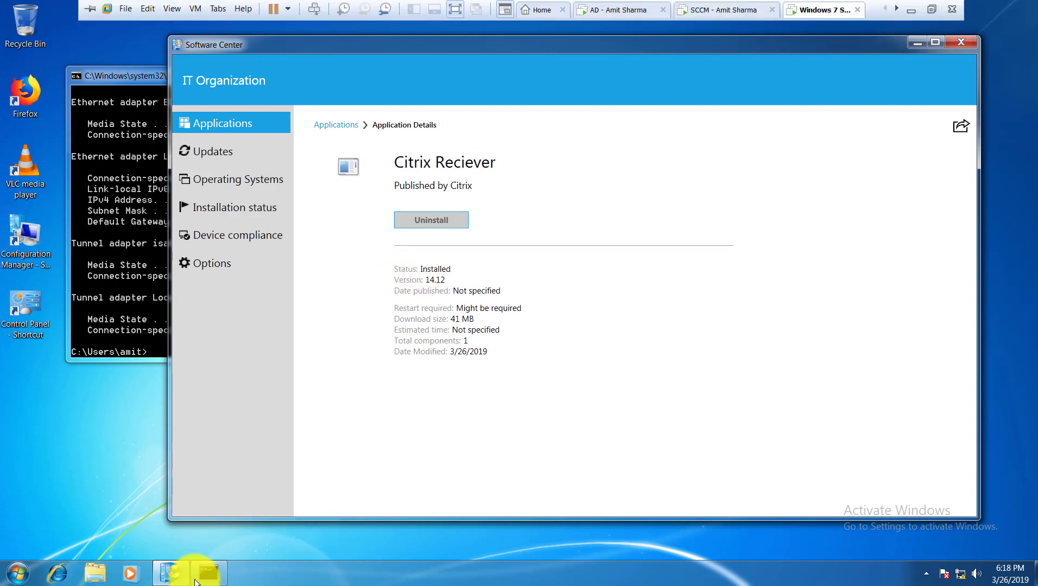
- Return to the client's Logs folder on the SCCM server, examine the cache size and content mapping entries in the CAS log, and close it
key(ctrl+alt+Left)
click(131, 573)
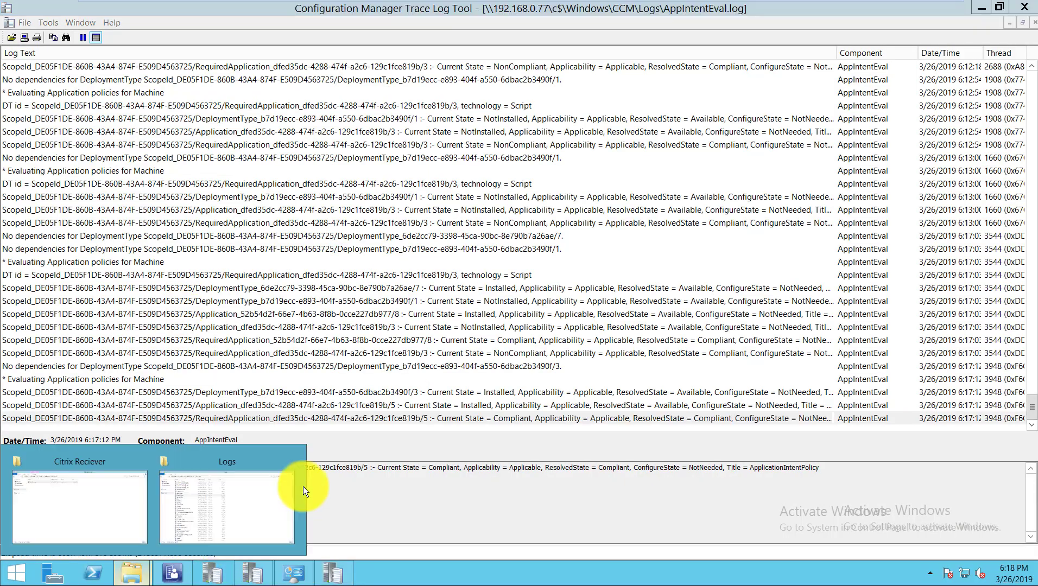
click(209, 483)
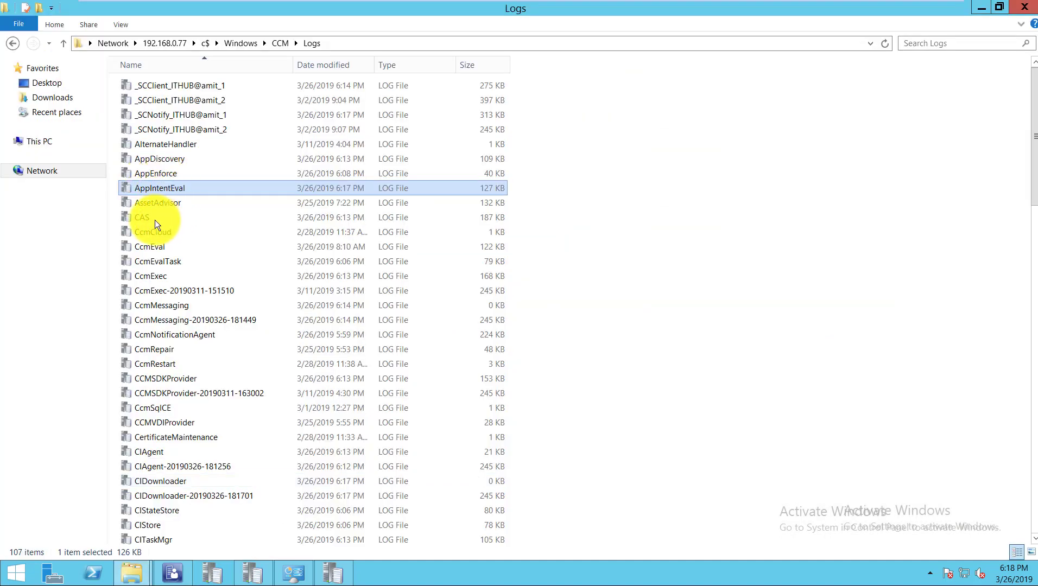
key(Down)
key(Down)
key(Return)
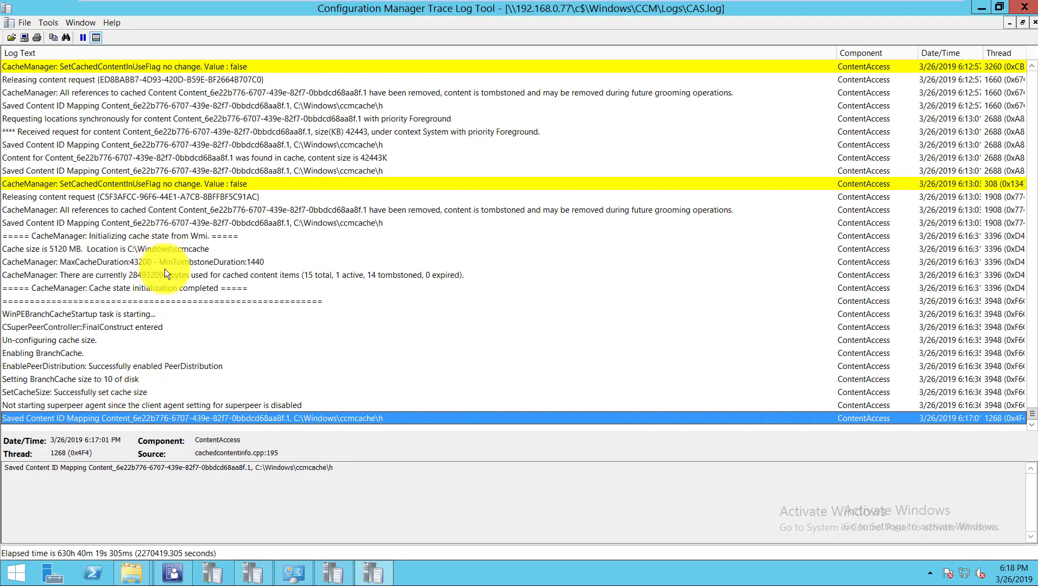
click(164, 253)
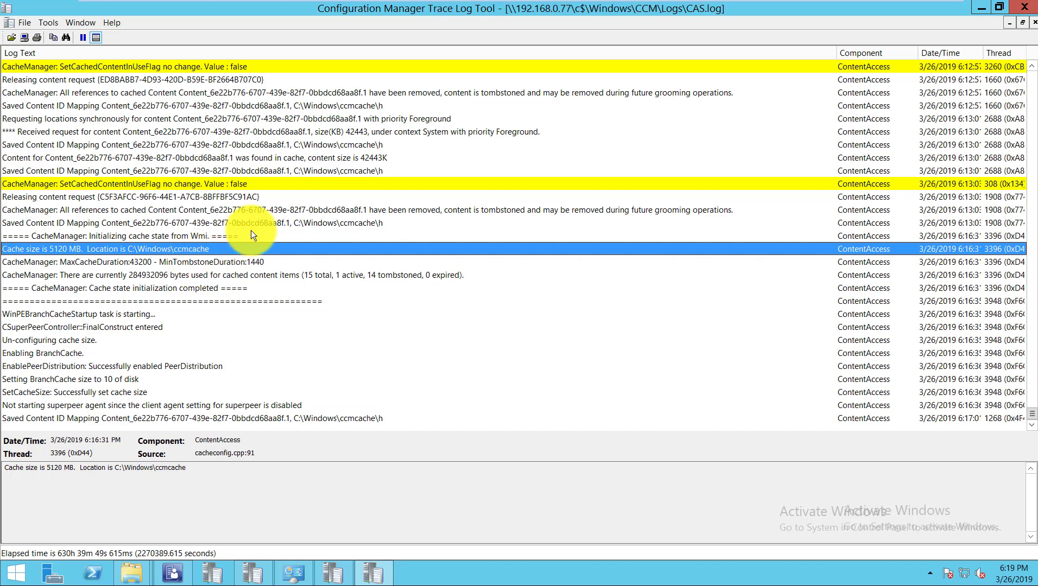
click(331, 227)
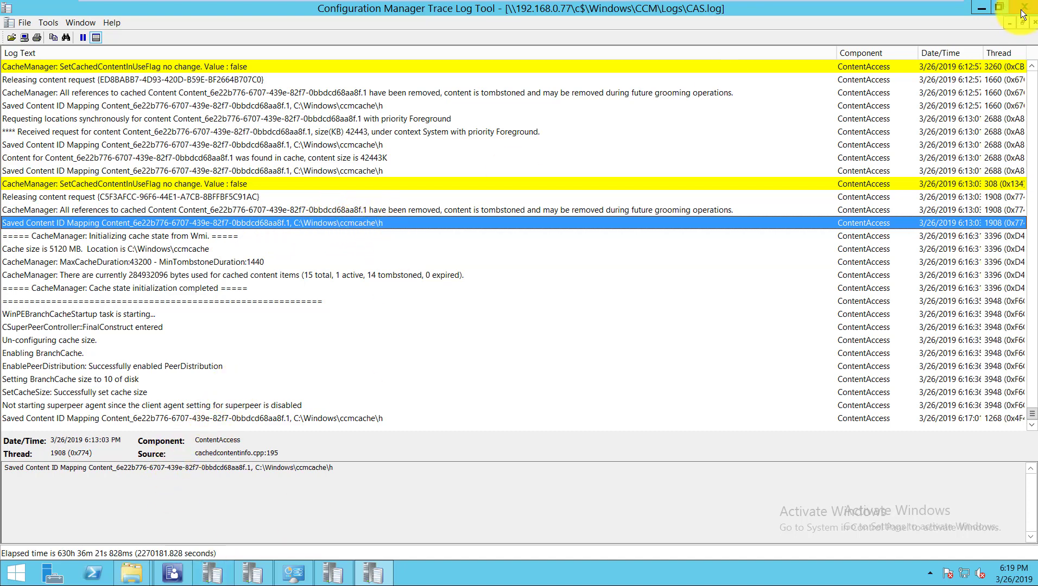
key(alt+F4)
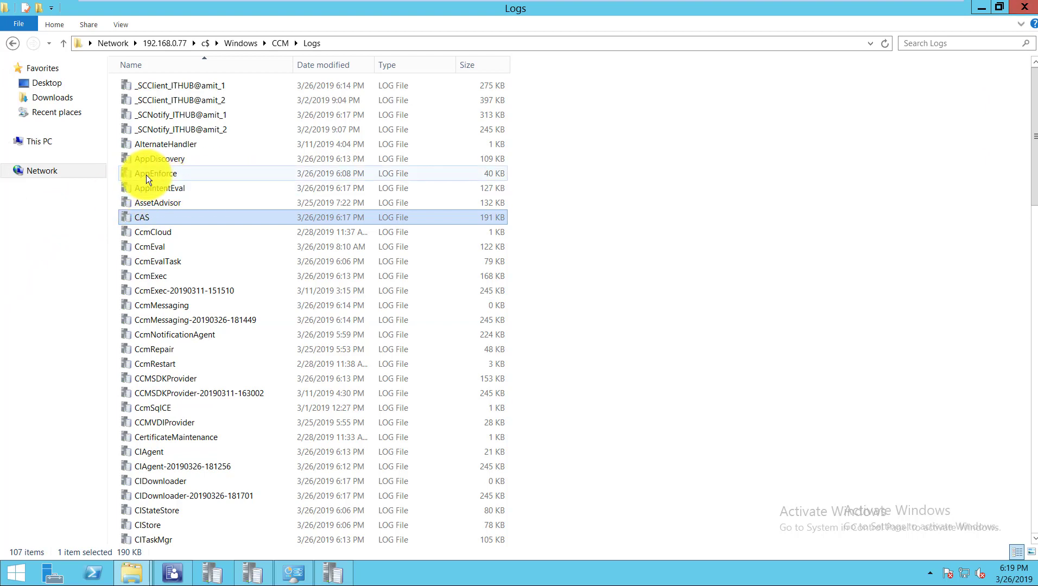
- Open the client's AppEnforce log and examine the Citrix install enforcement attempts and their exit code entries
key(Up)
key(Up)
key(Up)
key(Return)
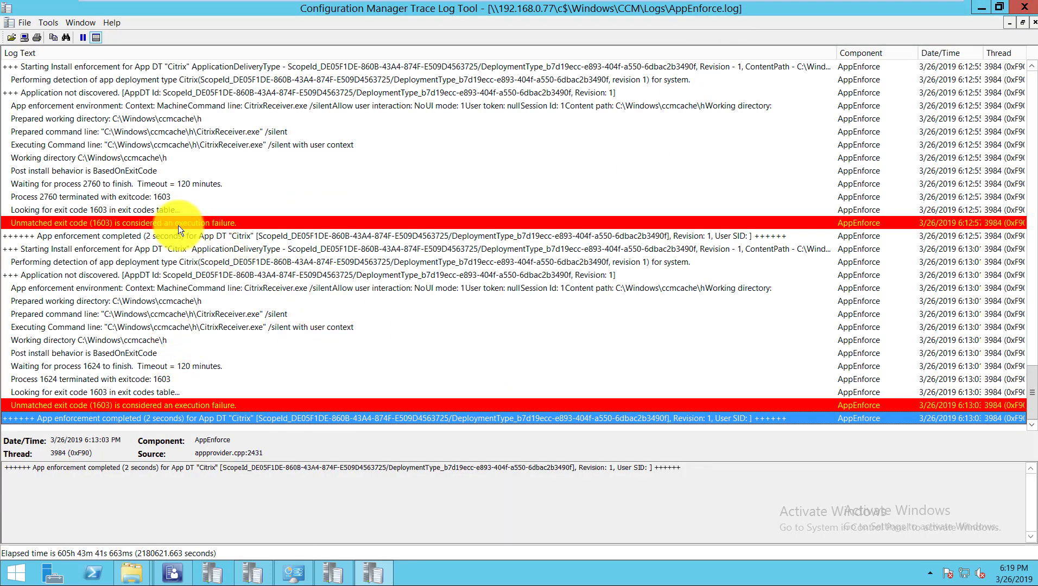
click(210, 223)
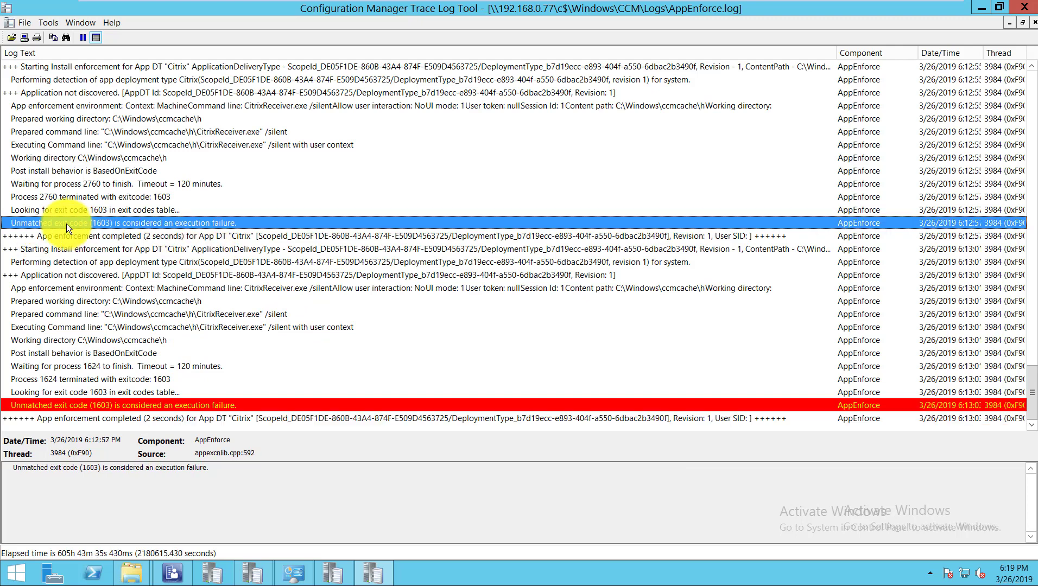
scroll(134, 288, up, 9)
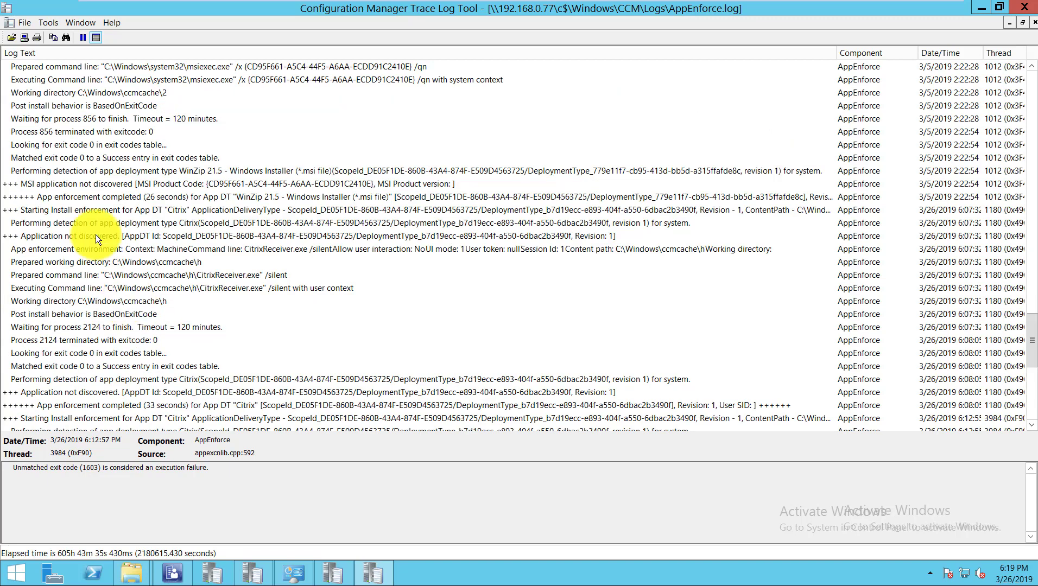
scroll(82, 230, down, 9)
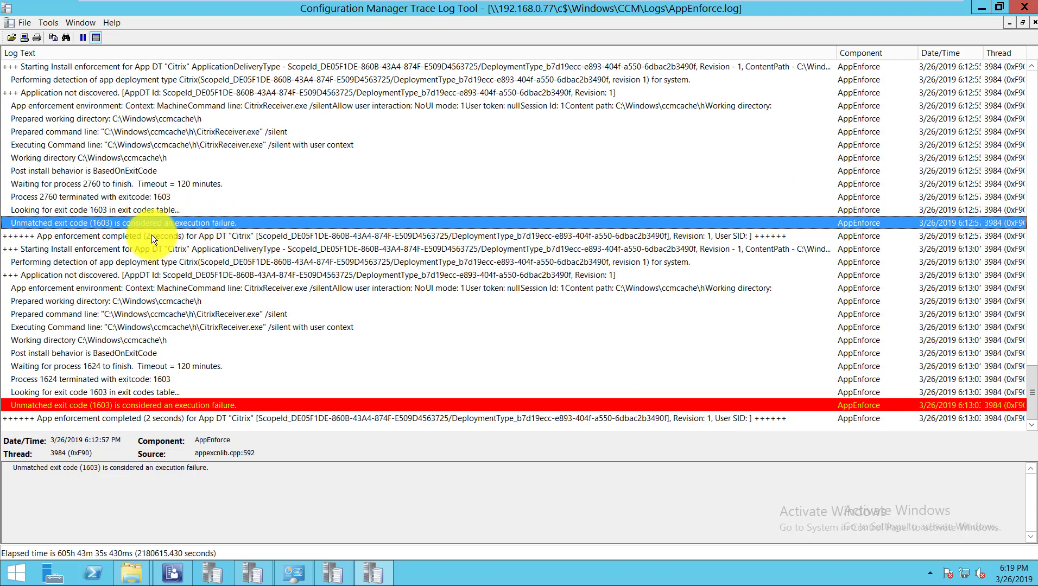
key(Down)
key(Down)
key(Down)
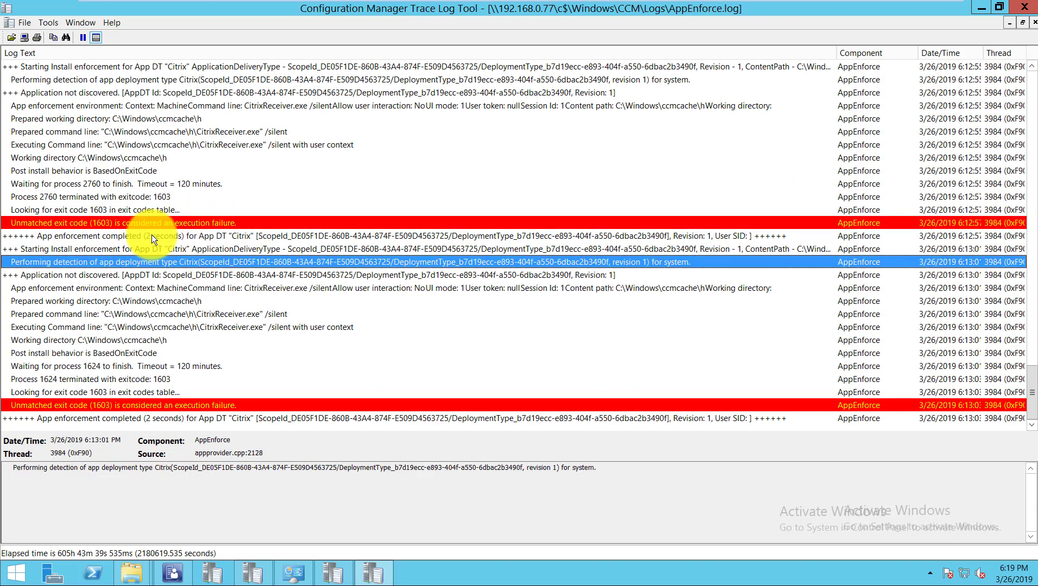
- Look up error code 1603 with Error Lookup, read its description, and close the lookup
key(ctrl+l)
text(1)
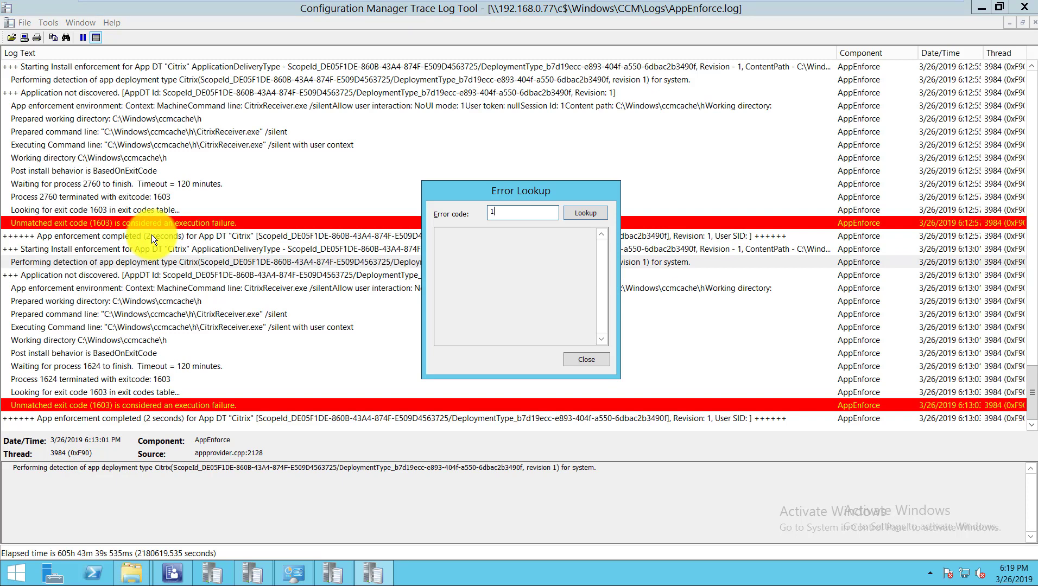
text(603)
key(Return)
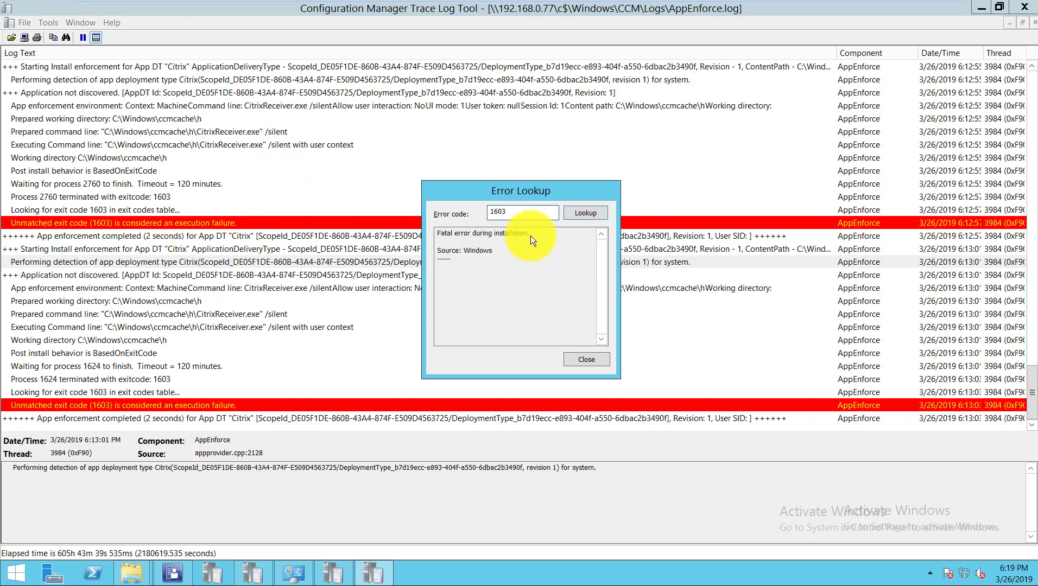
drag(437, 234, 531, 233)
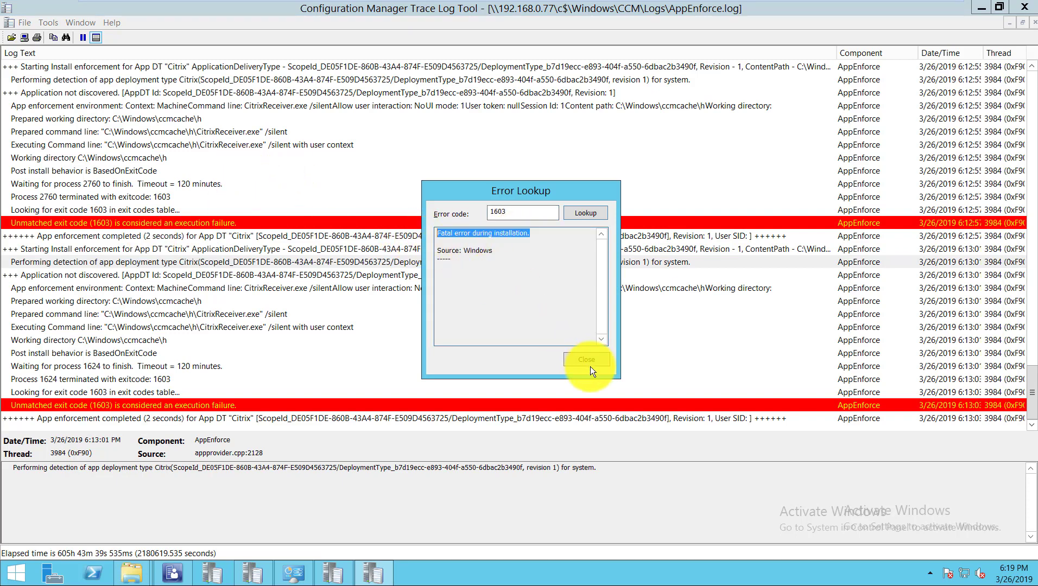
key(Escape)
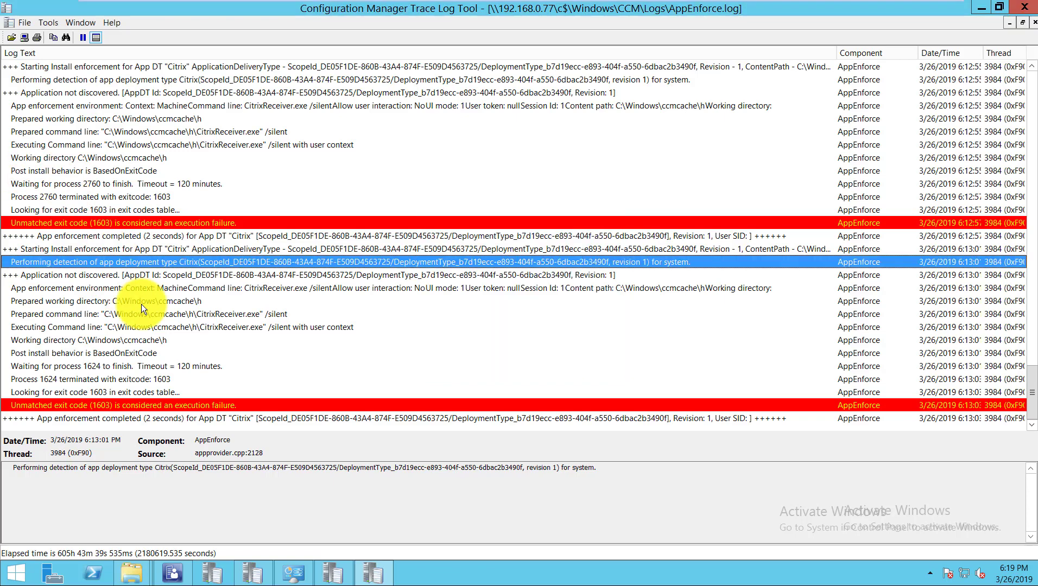